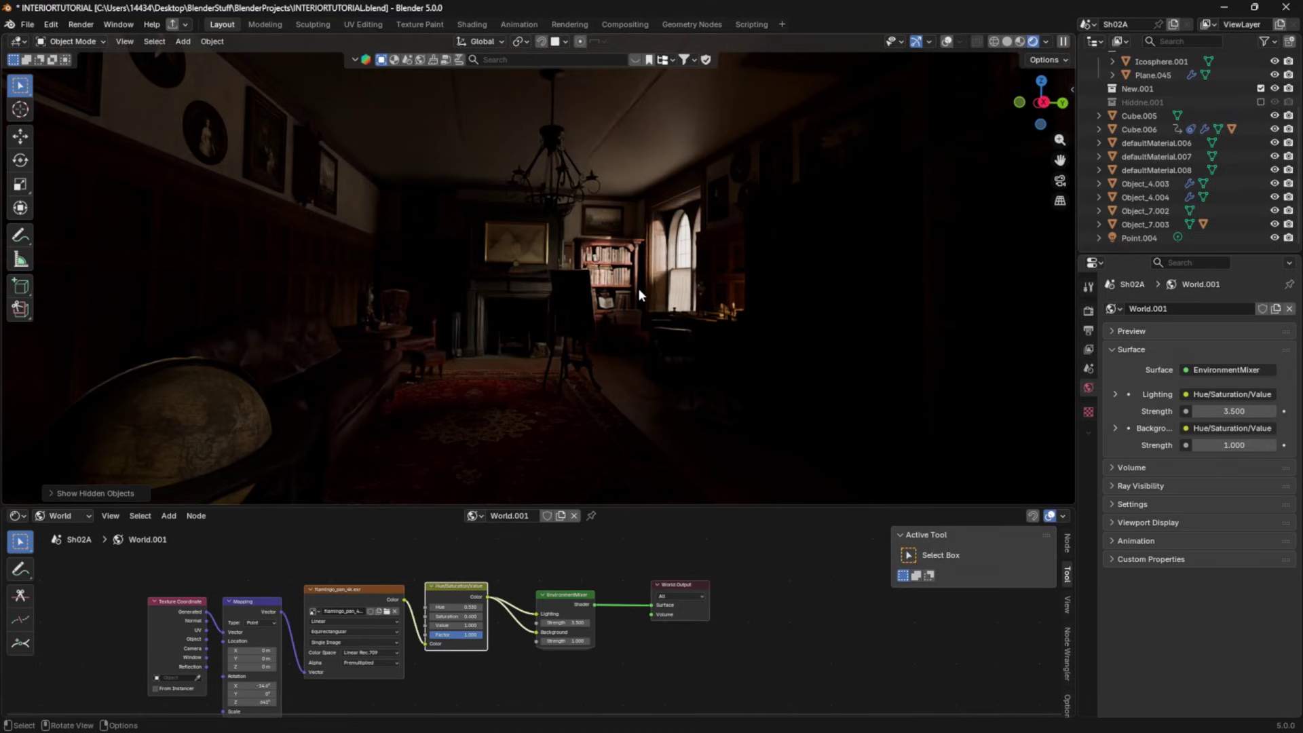
- Select the wall to show its Plaster.001 material, undoing a trial environment rotation
{"action": "left_click", "coordinate": [657, 260]}
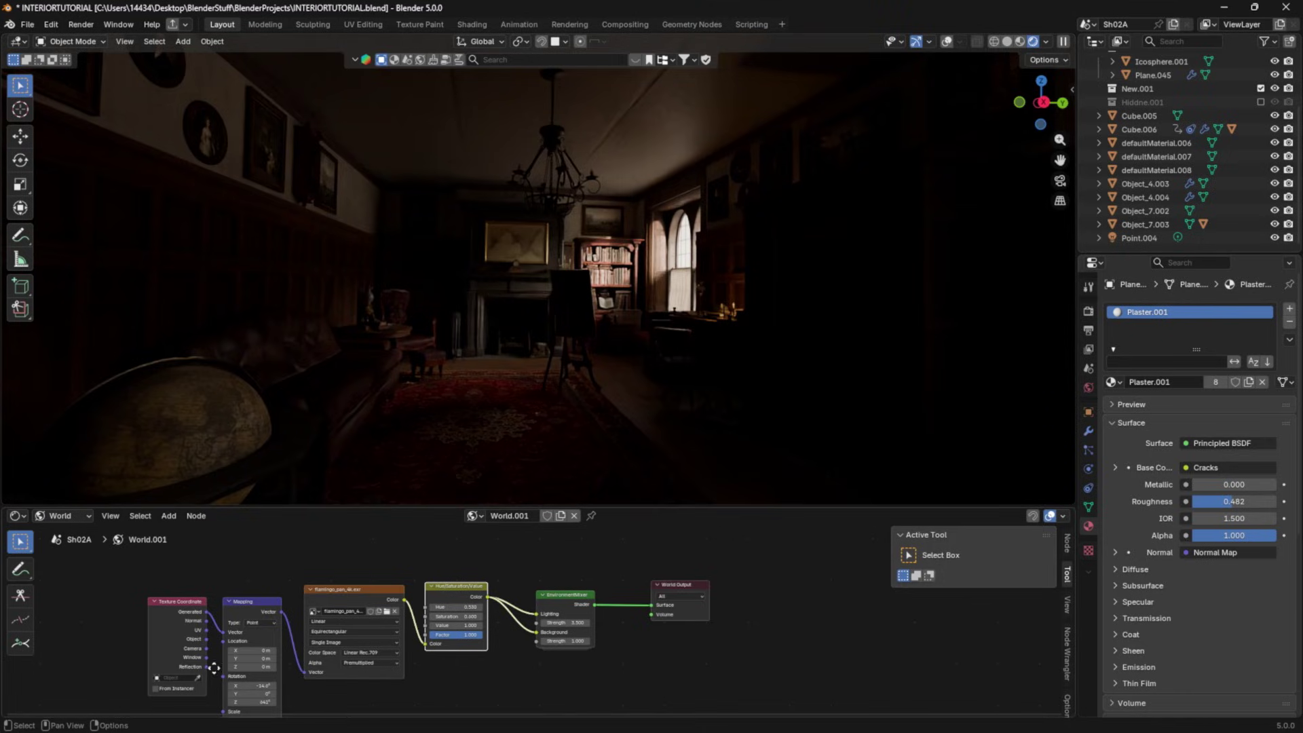
{"action": "middle_click_drag", "start_coordinate": [209, 662], "coordinate": [223, 633]}
{"action": "scroll", "coordinate": [223, 632], "scroll_direction": "up", "scroll_amount": 2}
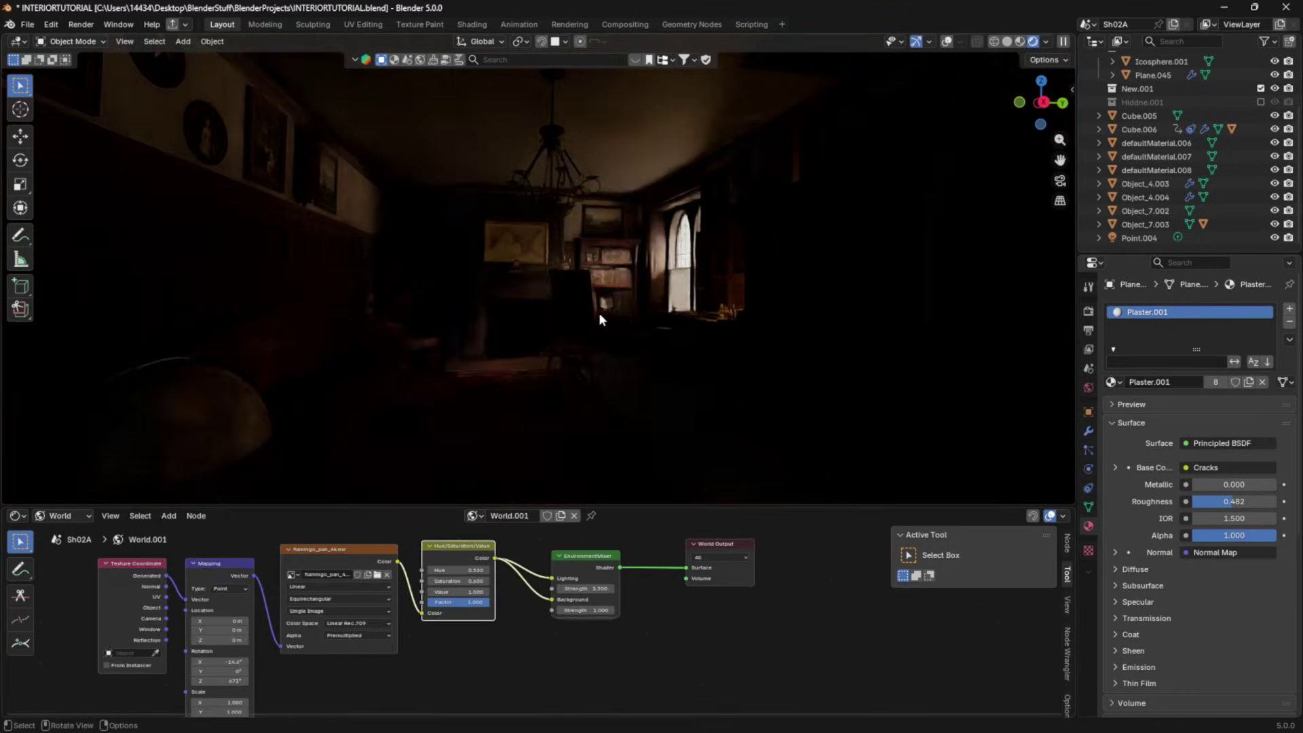
{"action": "key", "text": "ctrl+z"}
{"action": "key", "text": "ctrl+z"}
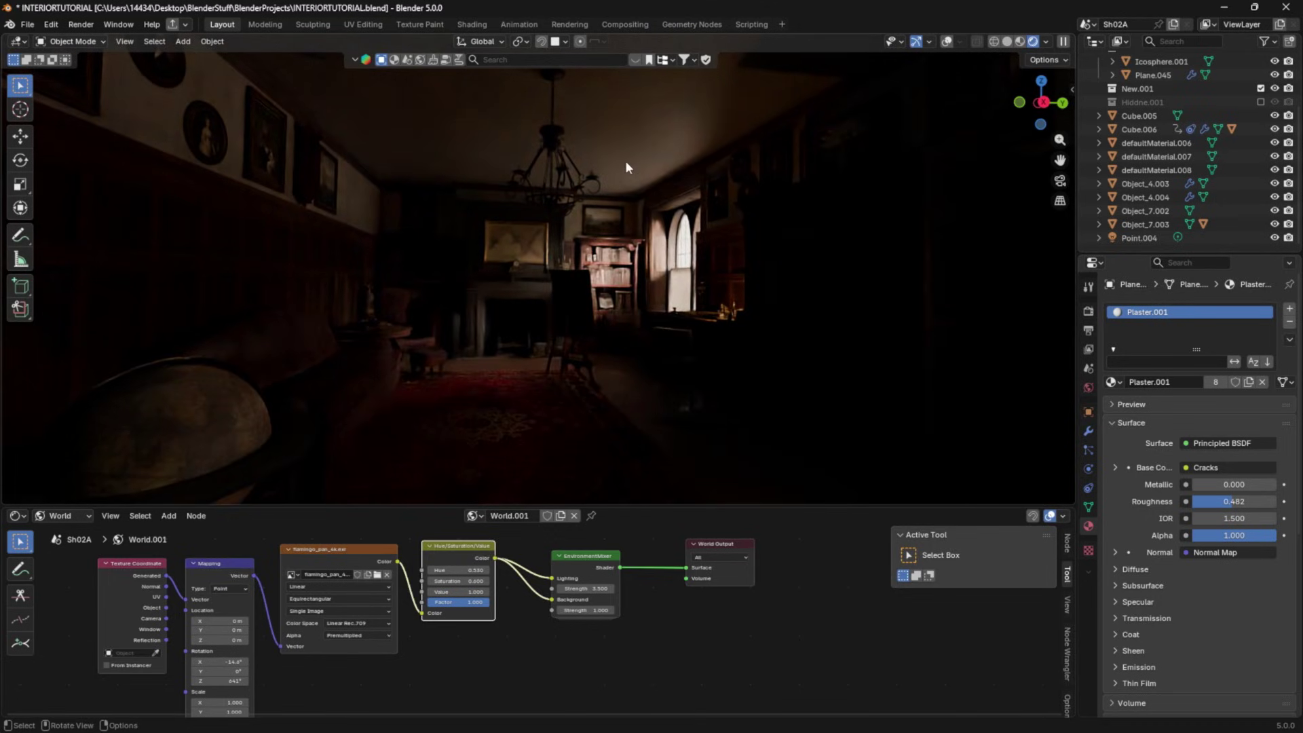
- Lower the EnvironmentMixer Lighting Strength to 0.1 and view down the darker room
{"action": "left_click", "coordinate": [574, 588]}
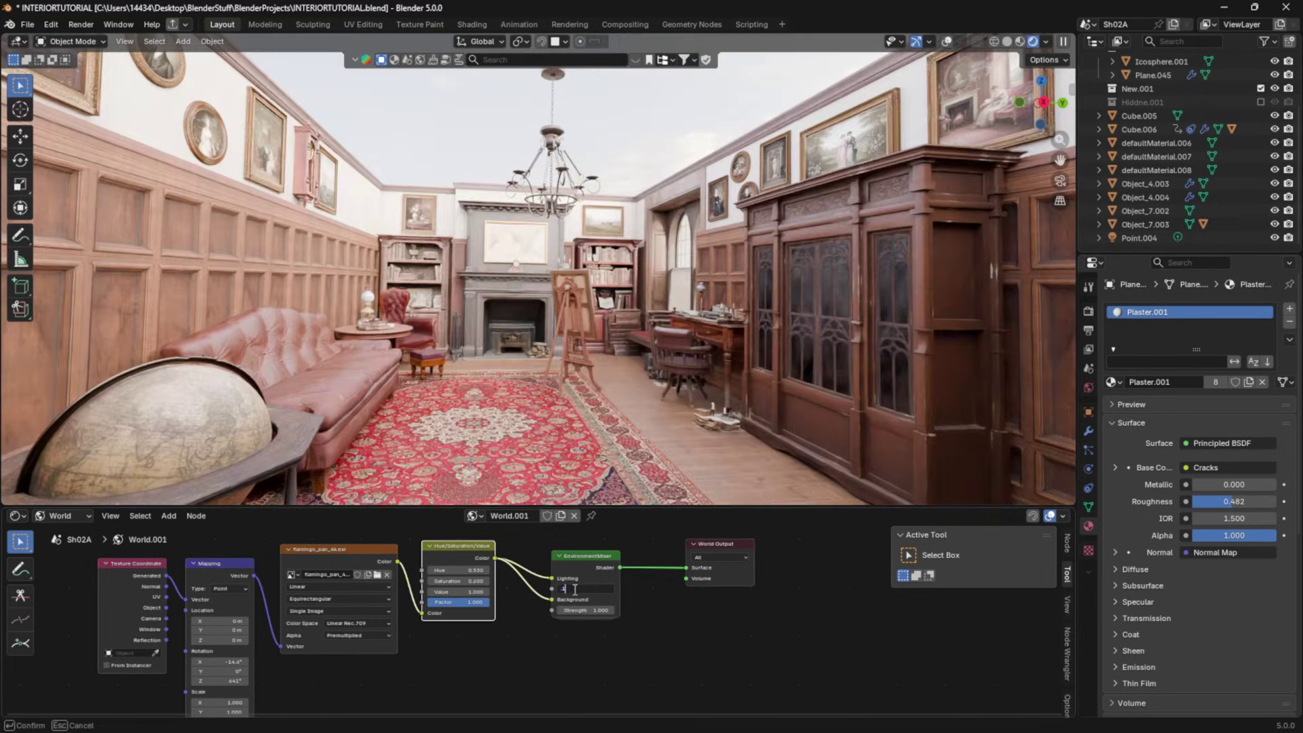
{"action": "type", "text": ".1"}
{"action": "key", "text": "Return"}
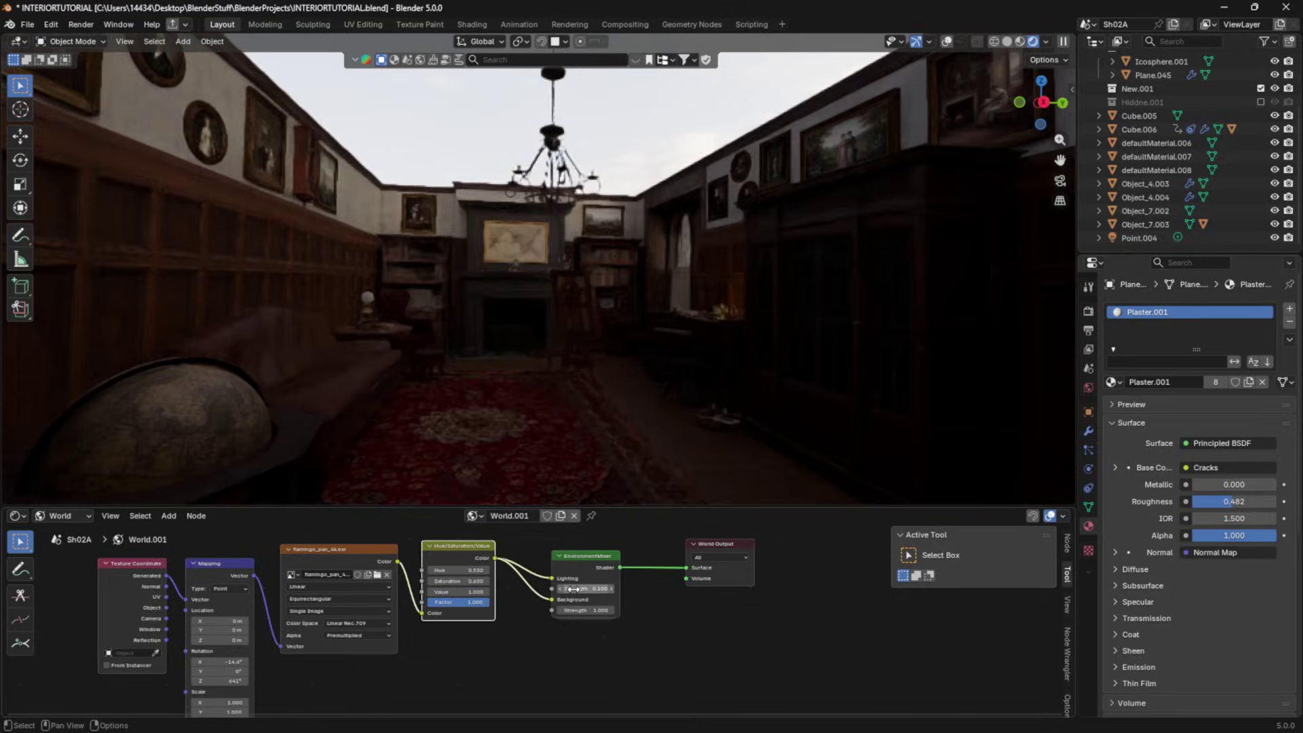
{"action": "middle_click_drag", "start_coordinate": [633, 371], "coordinate": [720, 270]}
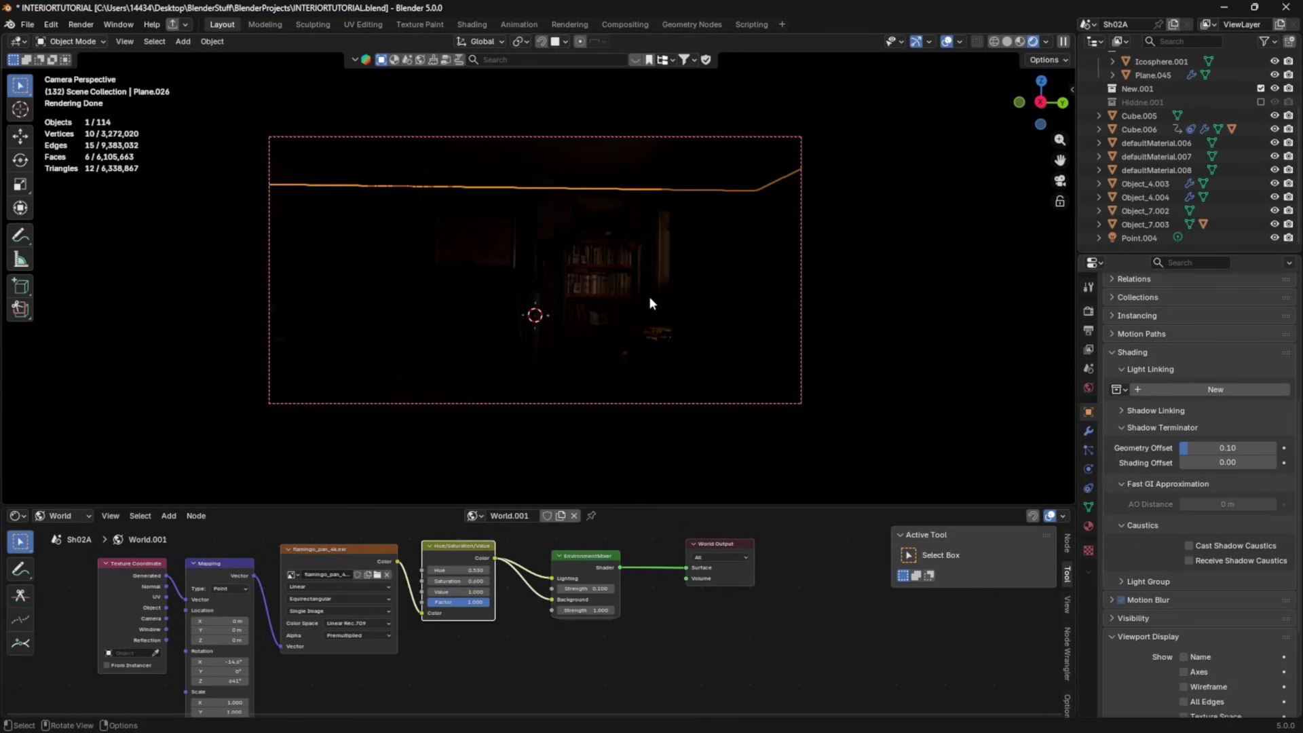
- Turn off Plane.026's Shadow, Diffuse, Glossy, Transmission and Volume ray visibility
{"action": "scroll", "coordinate": [1197, 363], "scroll_direction": "up", "scroll_amount": 5}
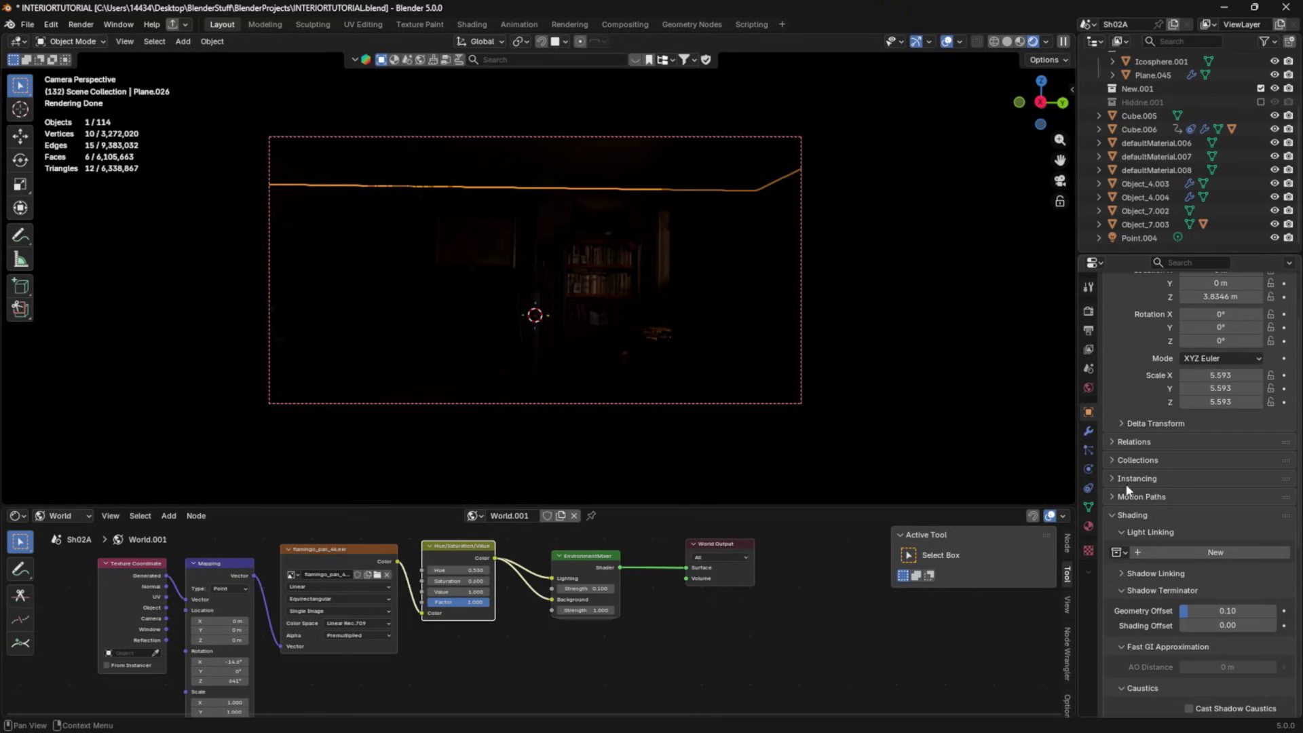
{"action": "scroll", "coordinate": [1126, 486], "scroll_direction": "down", "scroll_amount": 7}
{"action": "scroll", "coordinate": [1126, 486], "scroll_direction": "down", "scroll_amount": 3}
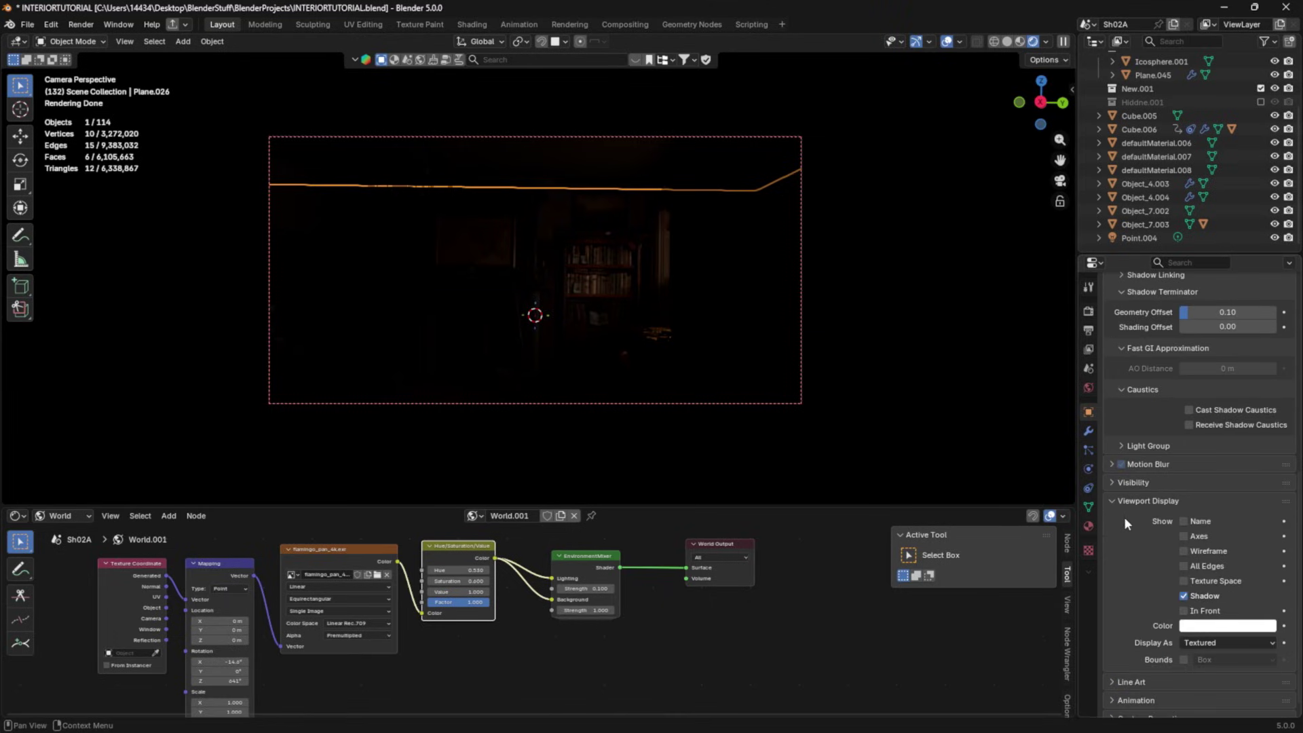
{"action": "left_click", "coordinate": [1115, 482]}
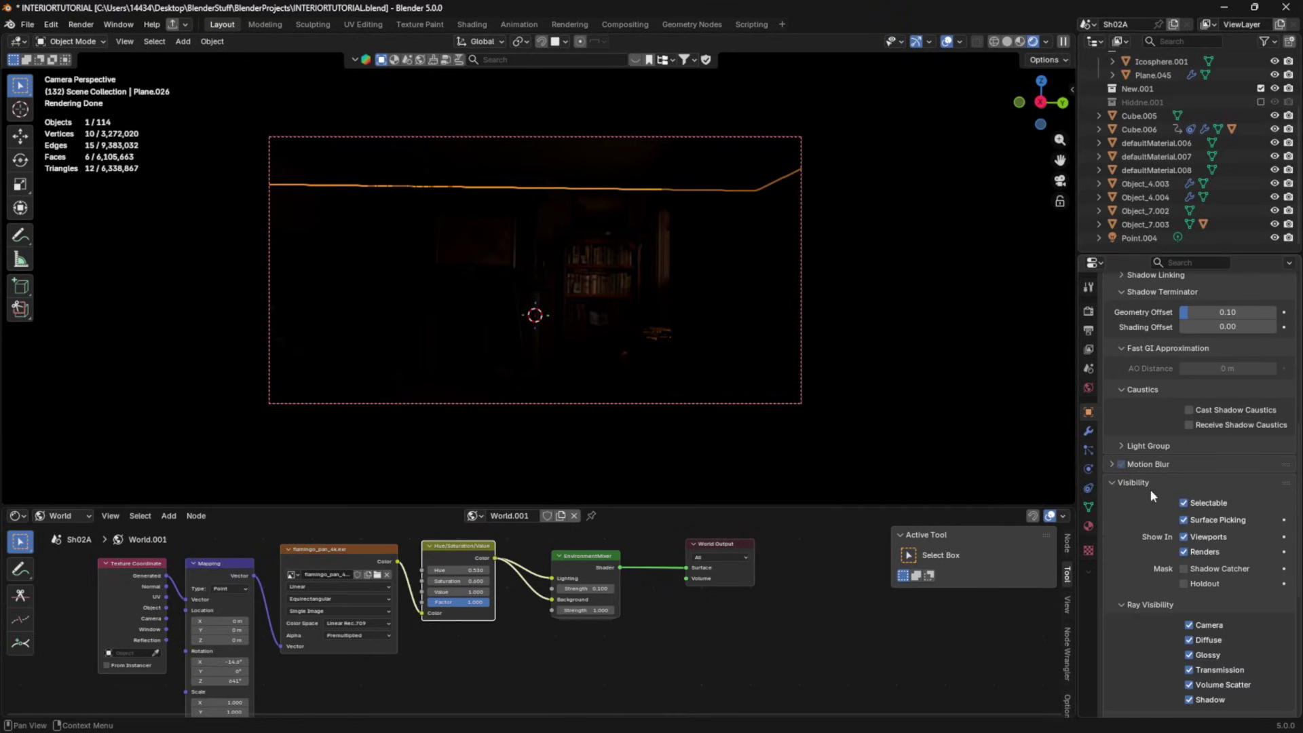
{"action": "left_click", "coordinate": [1188, 699]}
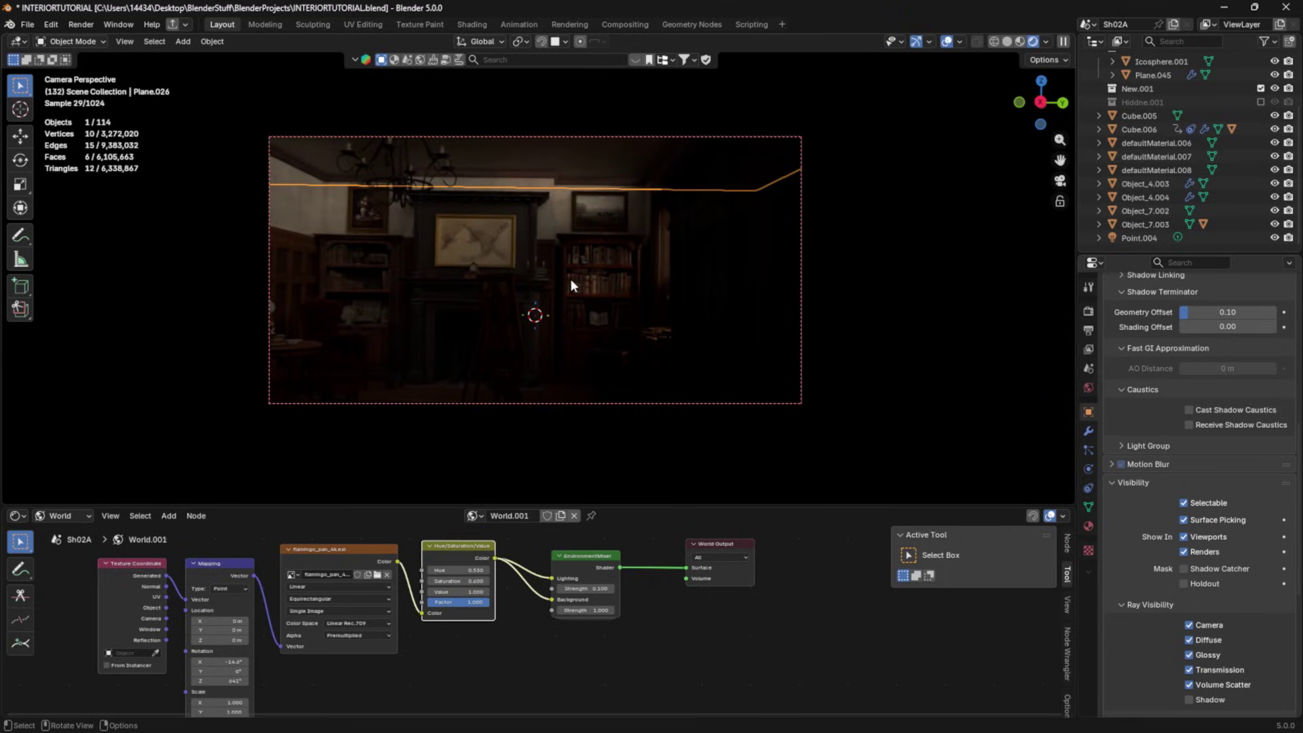
{"action": "left_click_drag", "start_coordinate": [1189, 640], "coordinate": [1191, 686]}
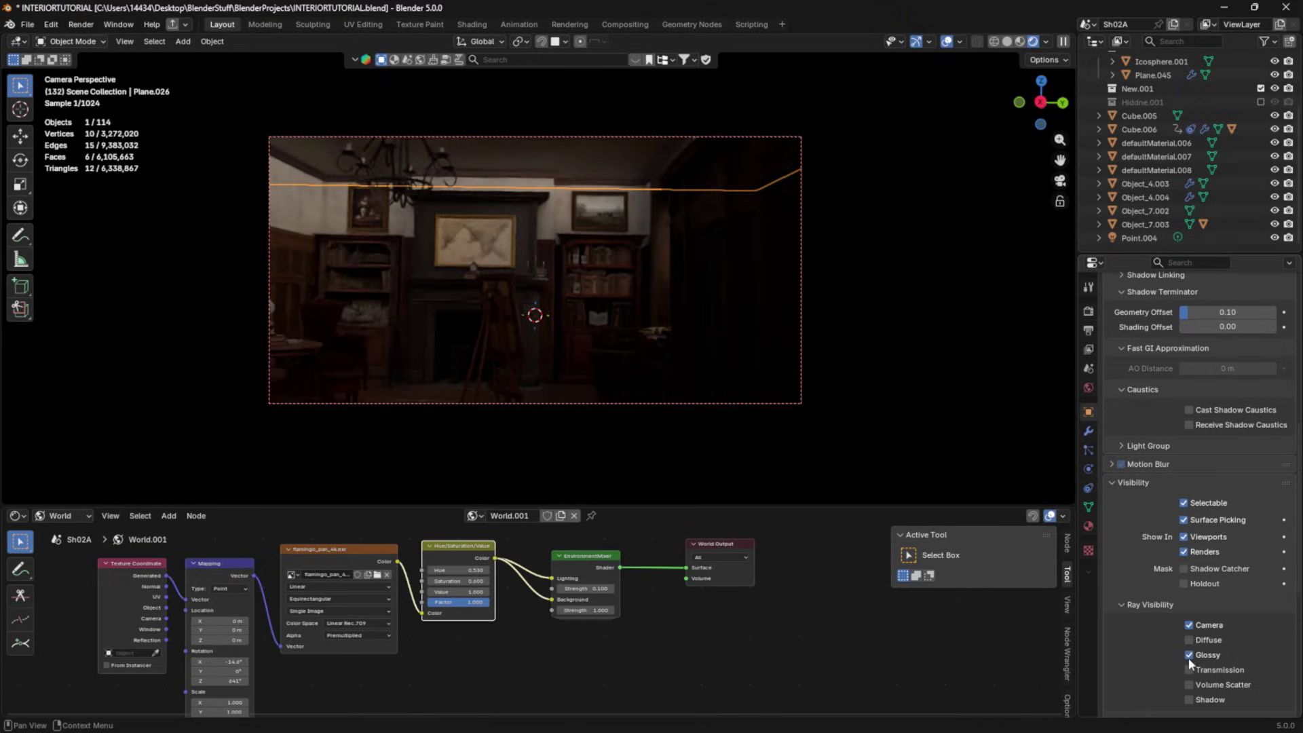
{"action": "left_click", "coordinate": [1189, 655]}
{"action": "left_click", "coordinate": [1188, 669]}
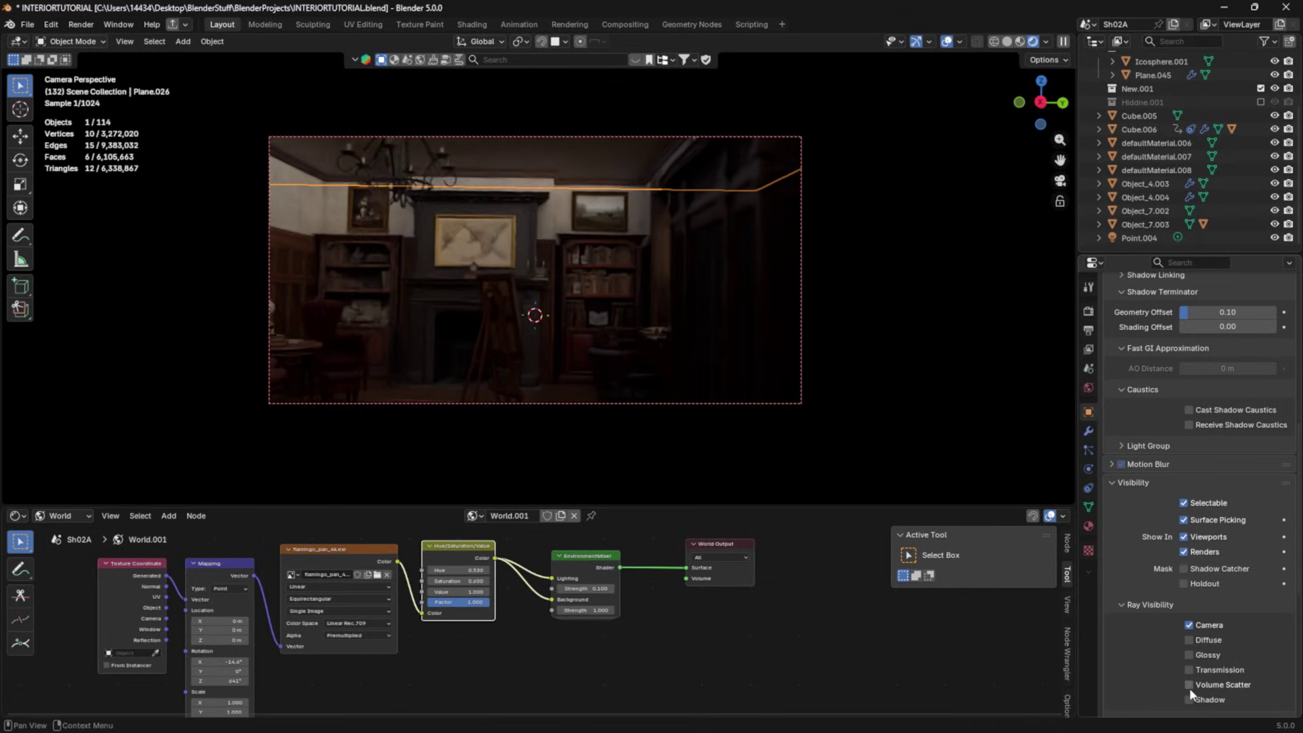
- Hide the viewport overlays and briefly hide, then unhide, the ceiling
{"action": "left_click", "coordinate": [947, 42]}
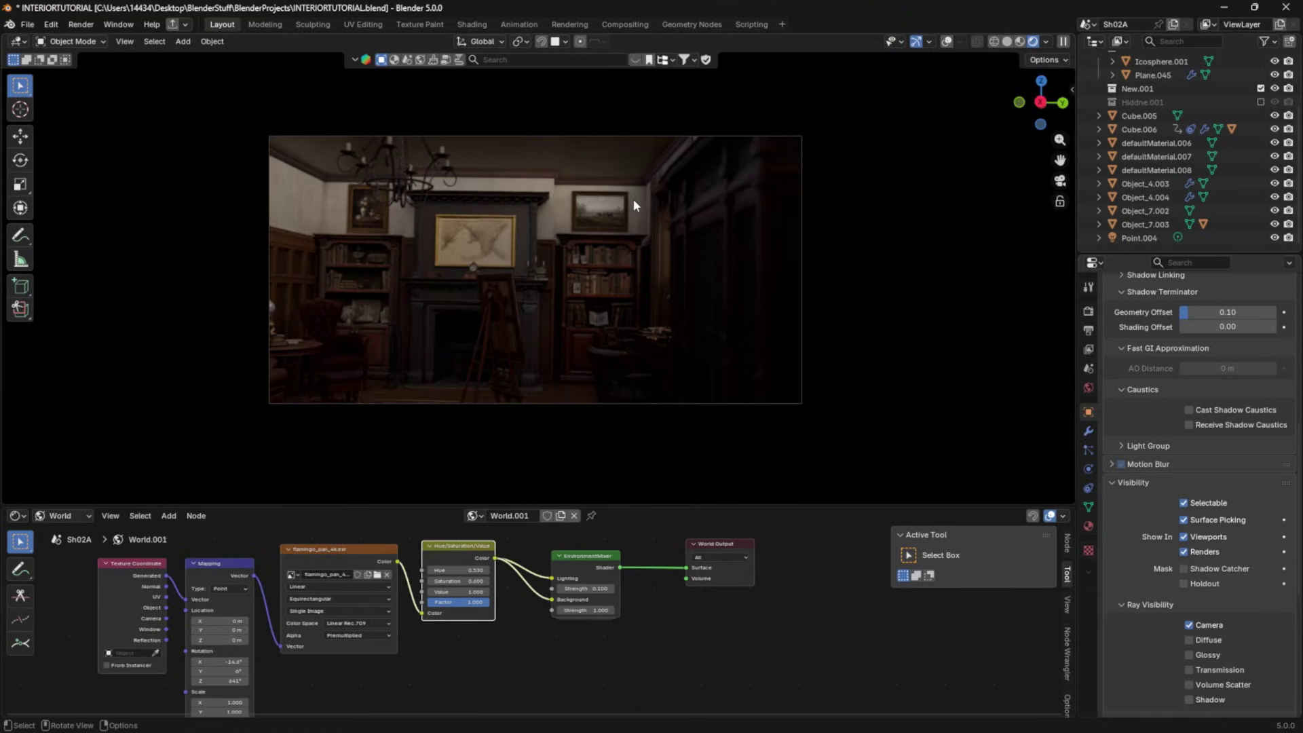
{"action": "key", "text": "h"}
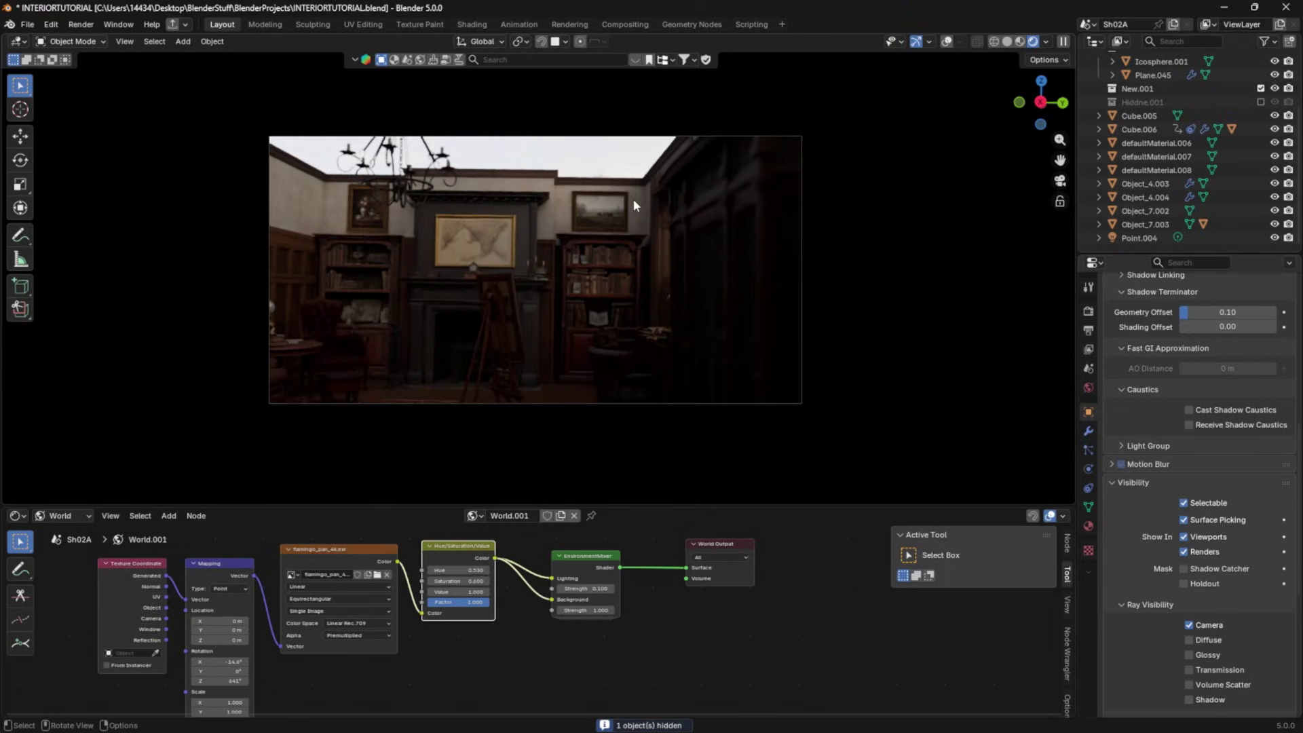
{"action": "key", "text": "alt+h"}
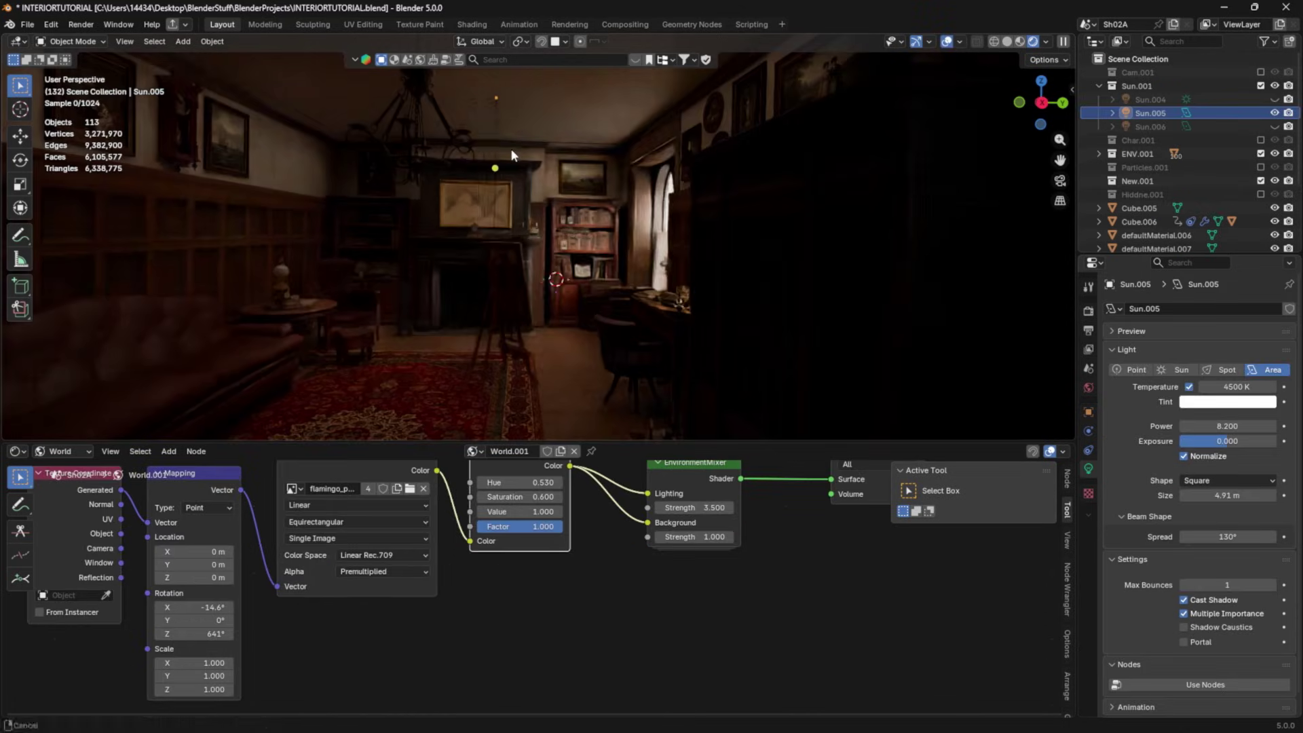
- Move the Sun.005 area light about 0.19 m along Y
{"action": "key", "text": "g"}
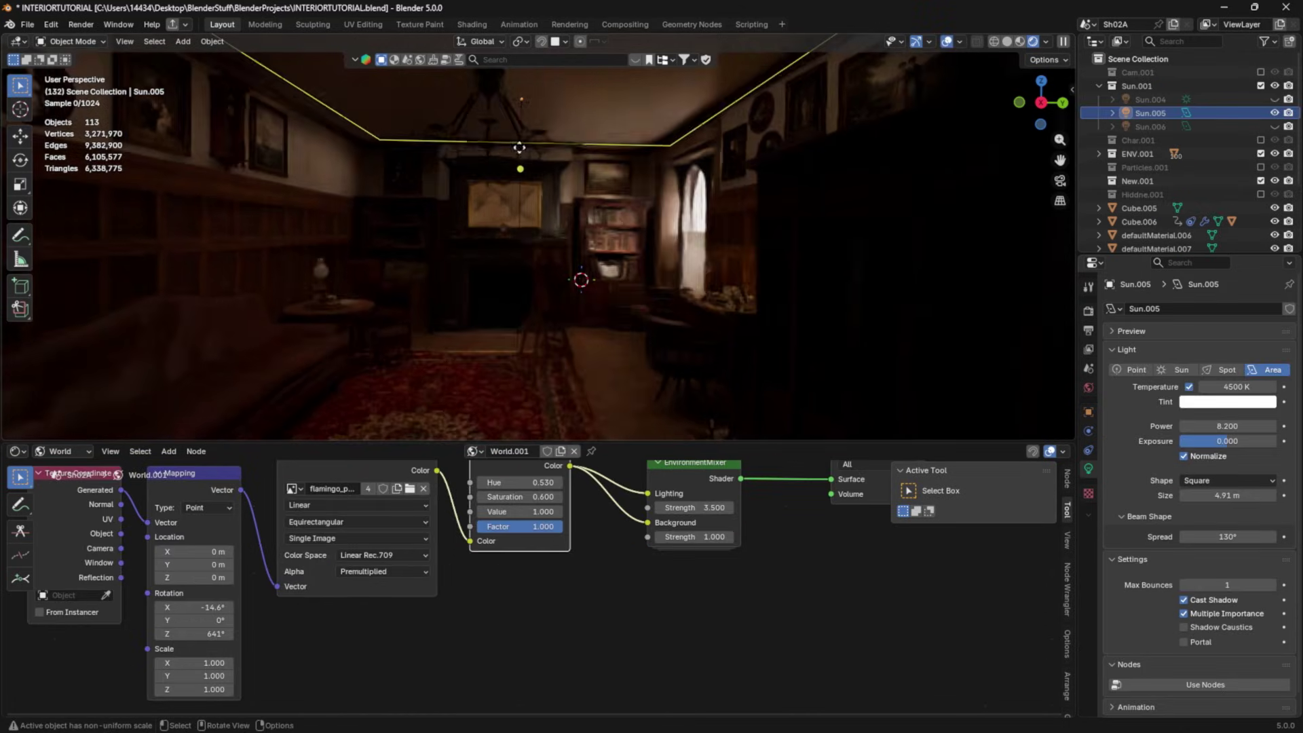
{"action": "left_click", "coordinate": [375, 134]}
{"action": "left_click", "coordinate": [357, 131]}
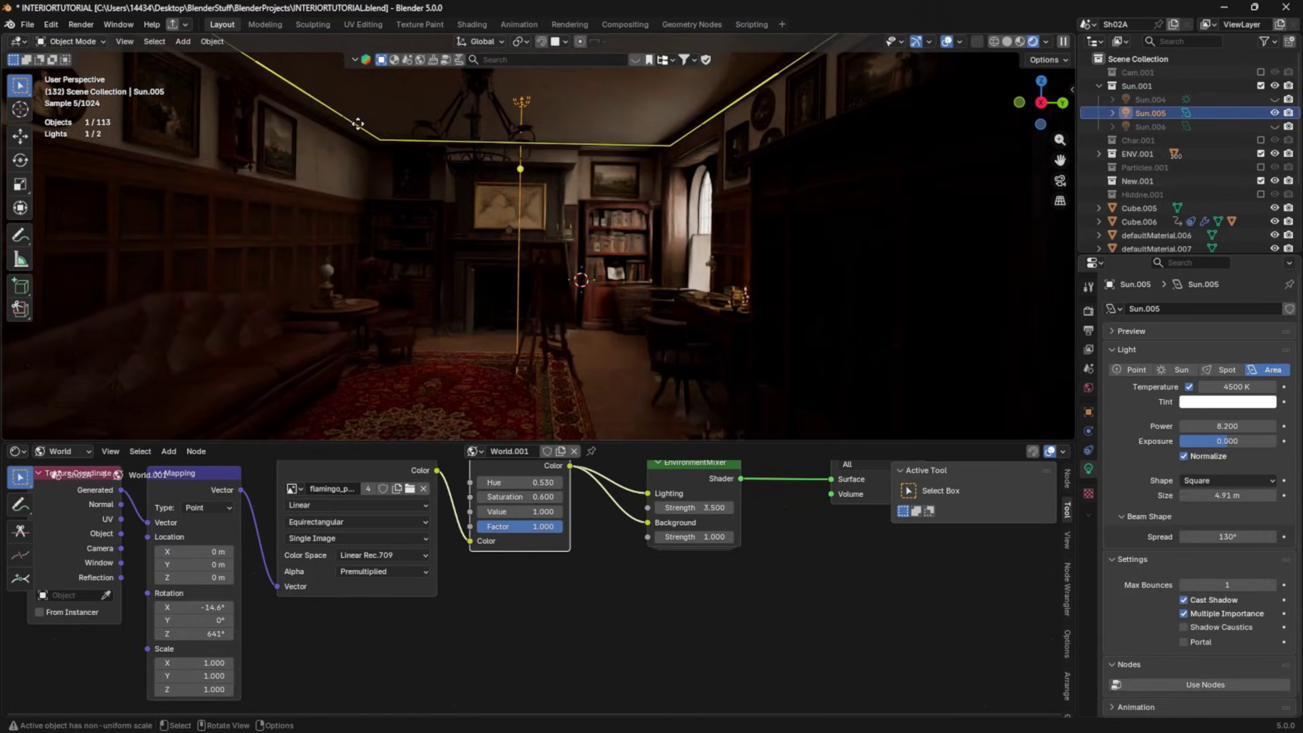
{"action": "key", "text": "g"}
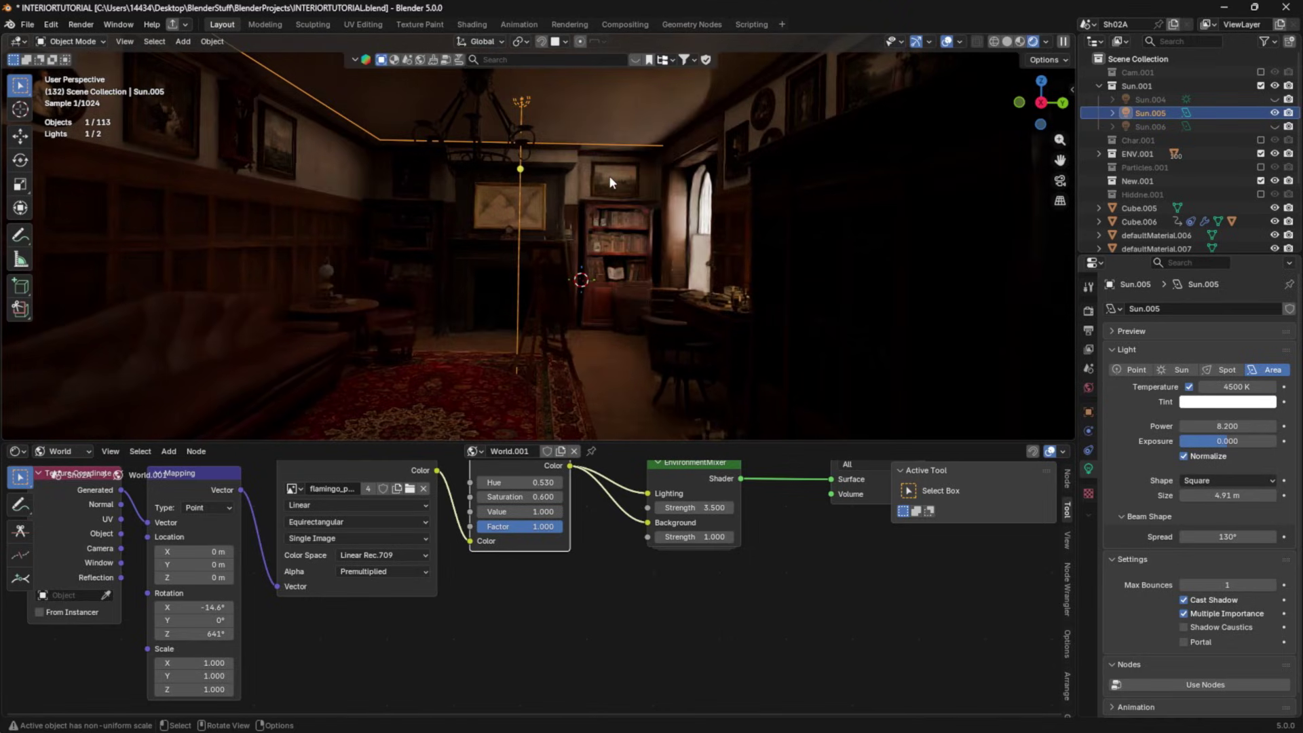
{"action": "key", "text": "y"}
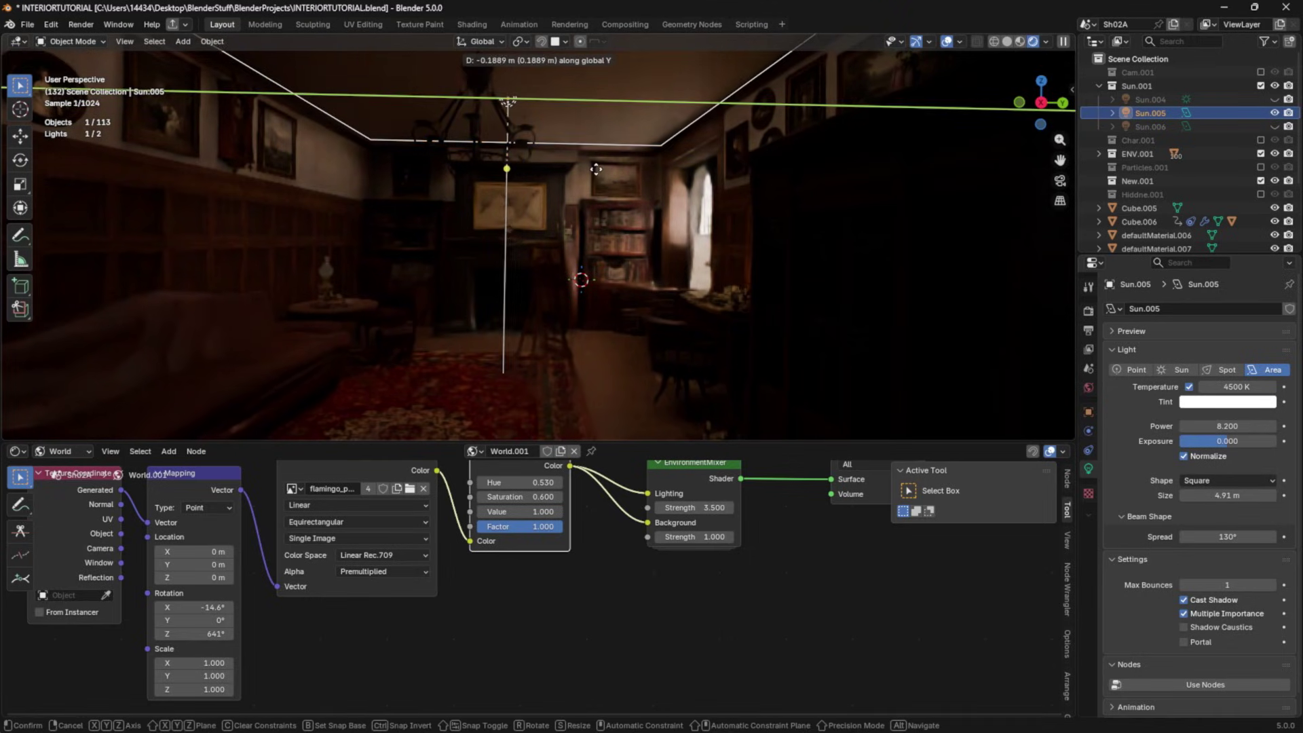
{"action": "left_click", "coordinate": [604, 192]}
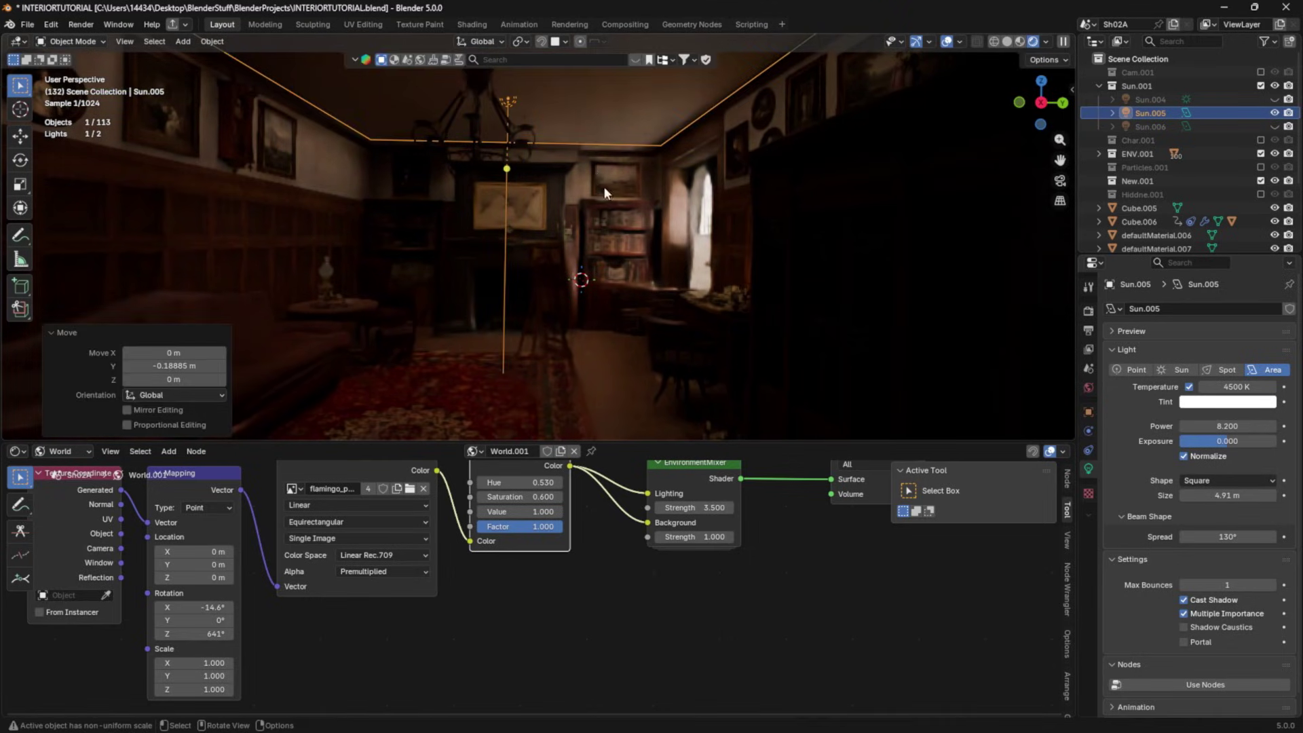
- Reset Sun.005's power to 0, then raise it to 8.4 while checking the camera view
{"action": "left_click", "coordinate": [1234, 426]}
{"action": "type", "text": "0"}
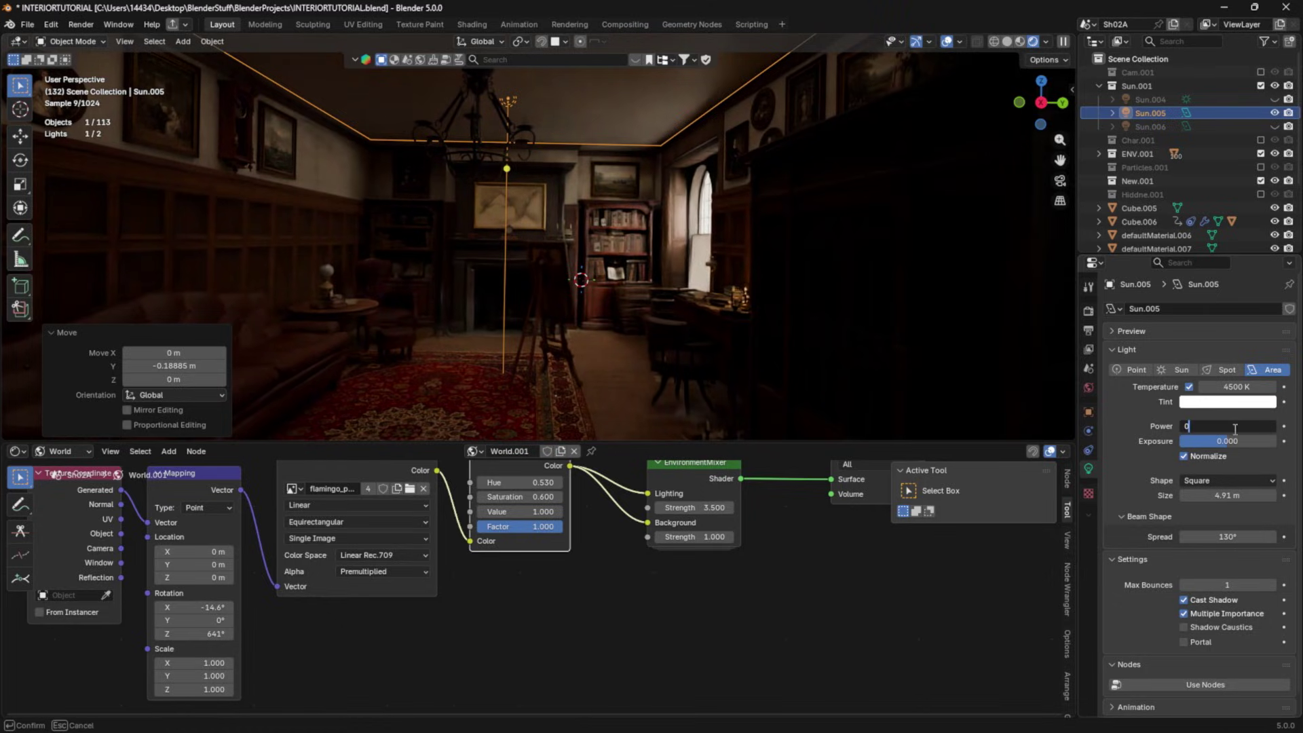
{"action": "key", "text": "Return"}
{"action": "key", "text": "KP_0"}
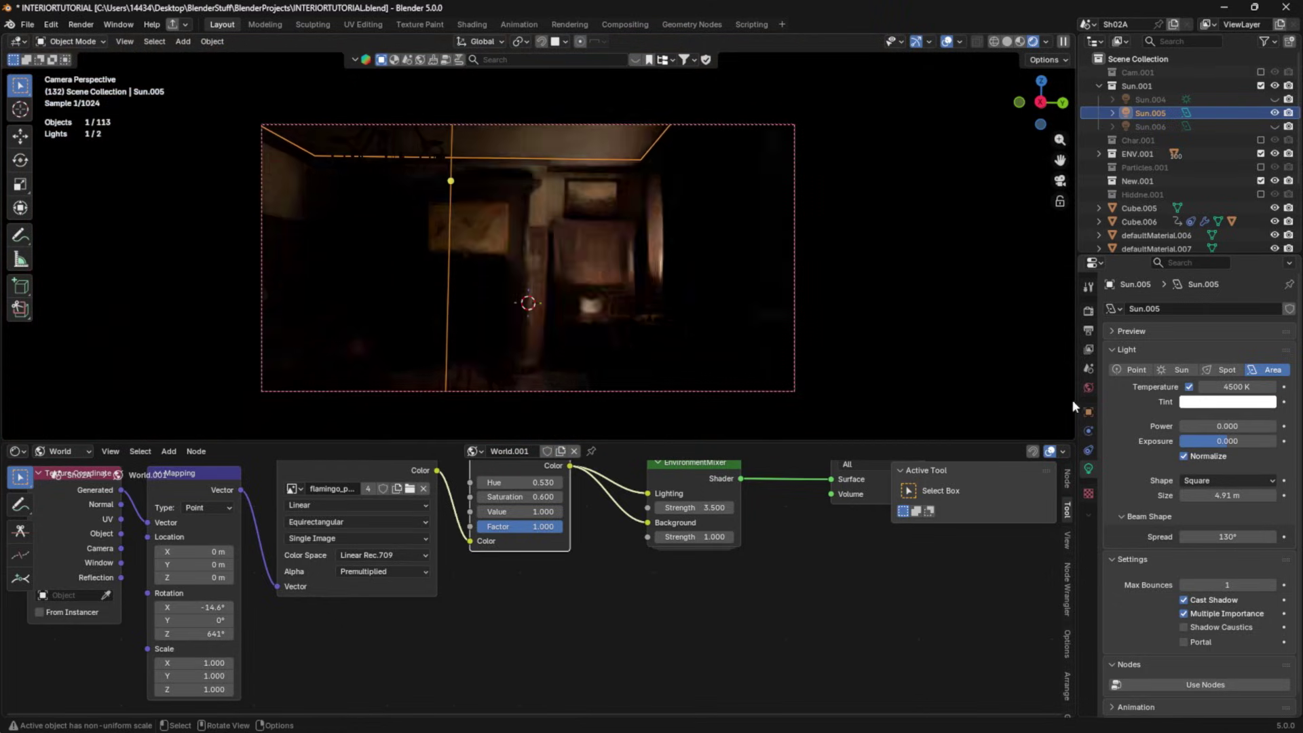
{"action": "mouse_move", "coordinate": [598, 266]}
{"action": "middle_mouse_down"}
{"action": "mouse_move", "coordinate": [577, 244]}
{"action": "mouse_move", "coordinate": [591, 271]}
{"action": "middle_mouse_up"}
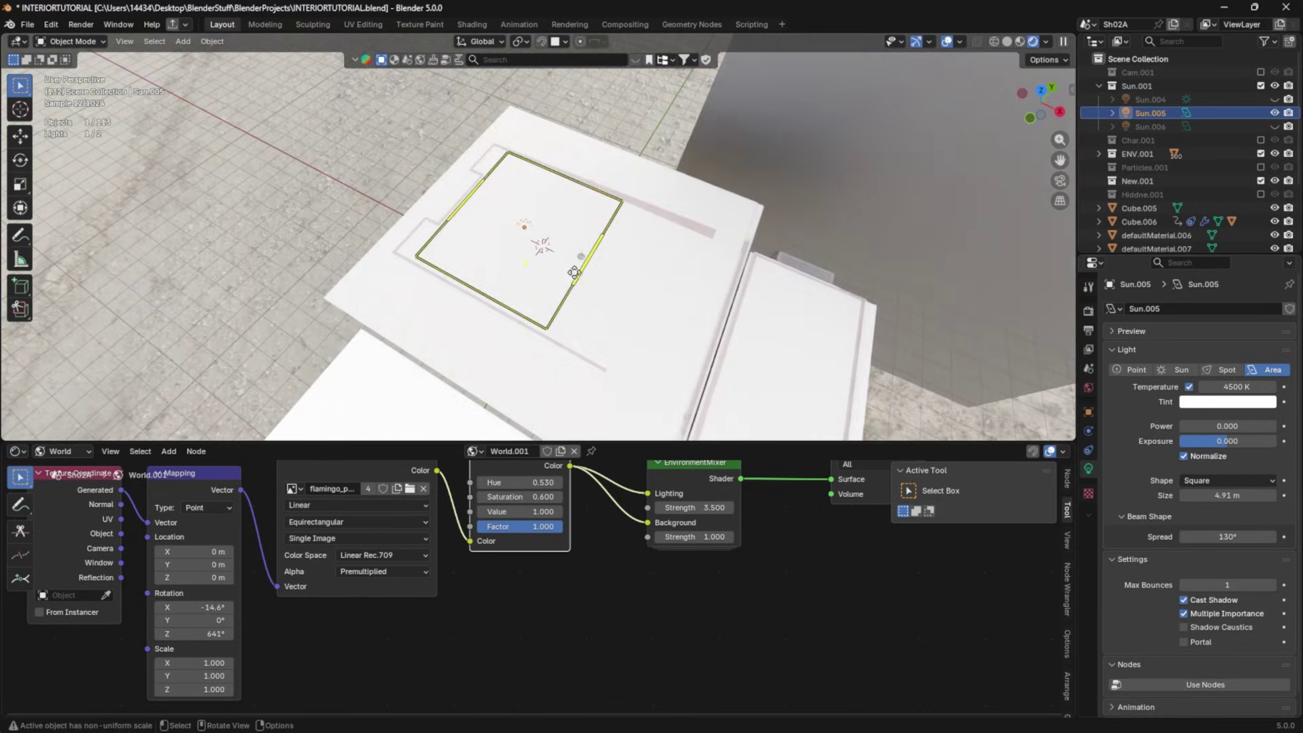
{"action": "key", "text": "KP_0"}
{"action": "left_click_drag", "start_coordinate": [1234, 442], "coordinate": [1238, 426]}
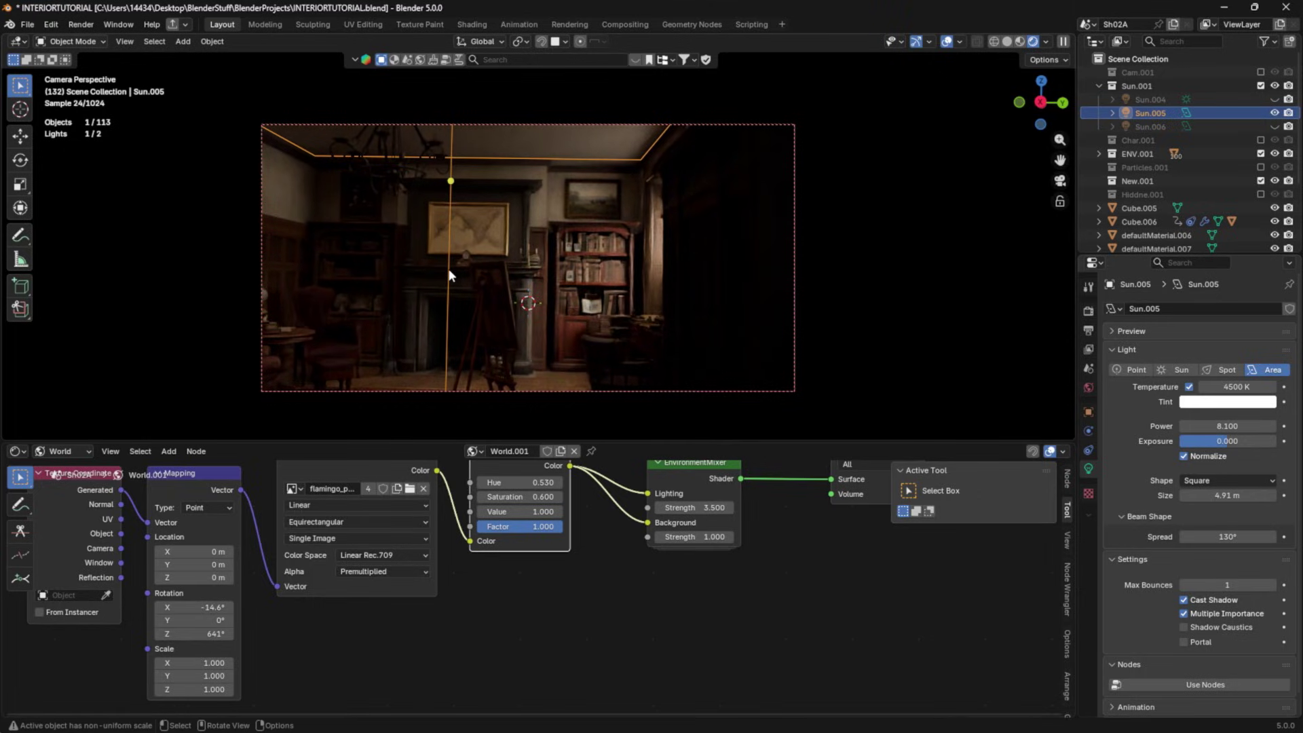
{"action": "left_click_drag", "start_coordinate": [1228, 427], "coordinate": [1234, 426]}
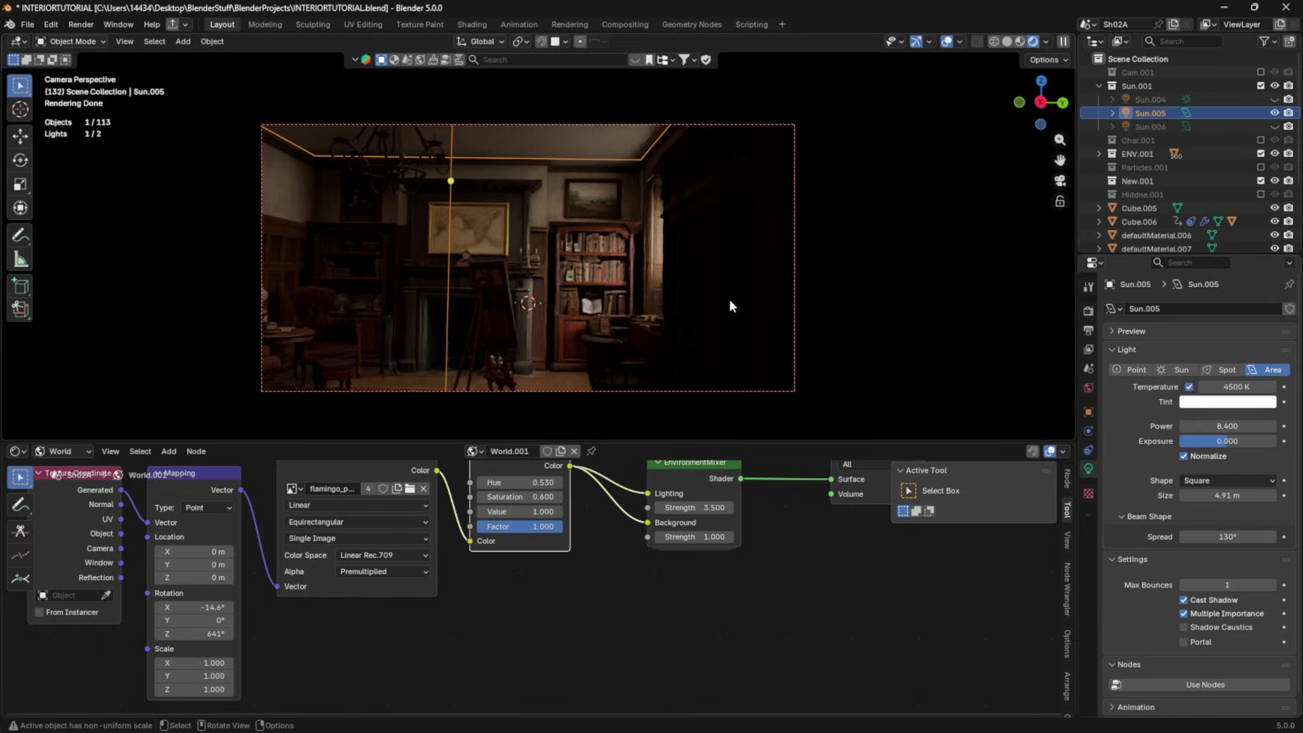
- Raise the Sun.005 area light 0.243 m along Z and check it through the camera
{"action": "left_click_drag", "start_coordinate": [1226, 386], "coordinate": [1227, 386]}
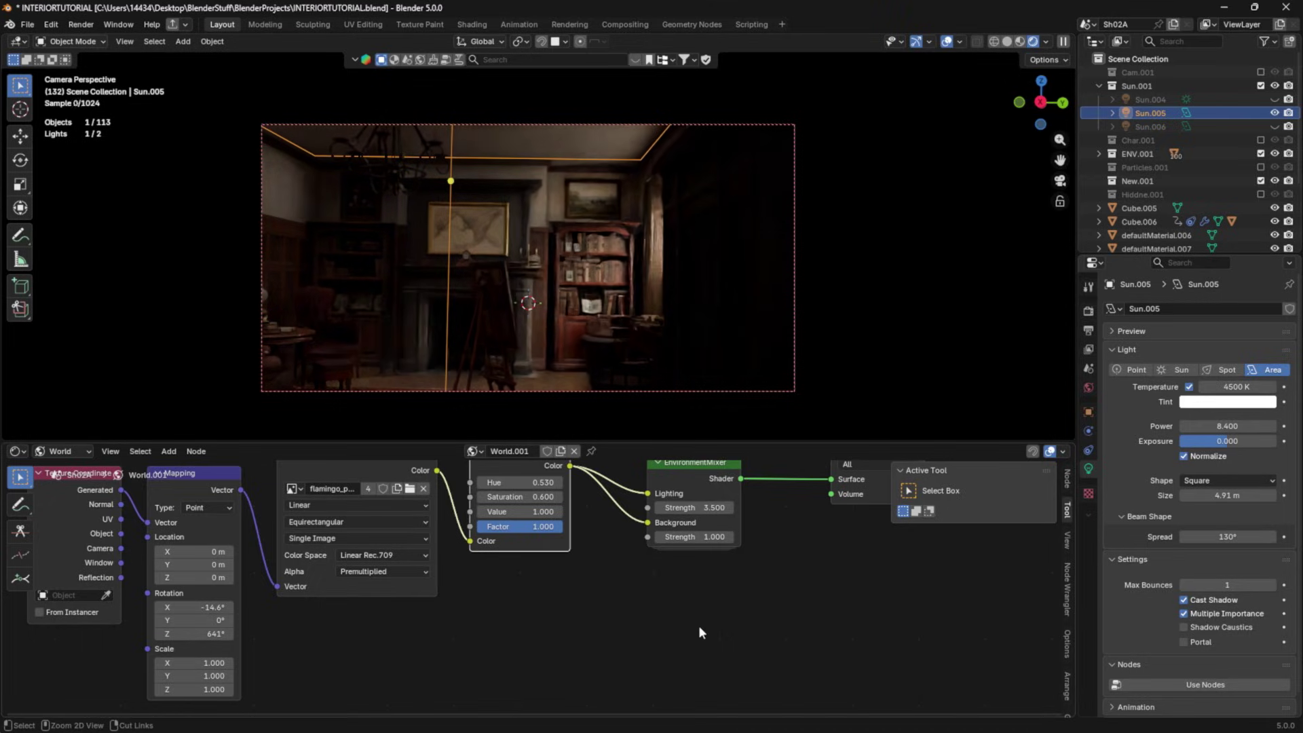
{"action": "middle_click_drag", "start_coordinate": [625, 284], "coordinate": [617, 234]}
{"action": "key", "text": "g"}
{"action": "key", "text": "z"}
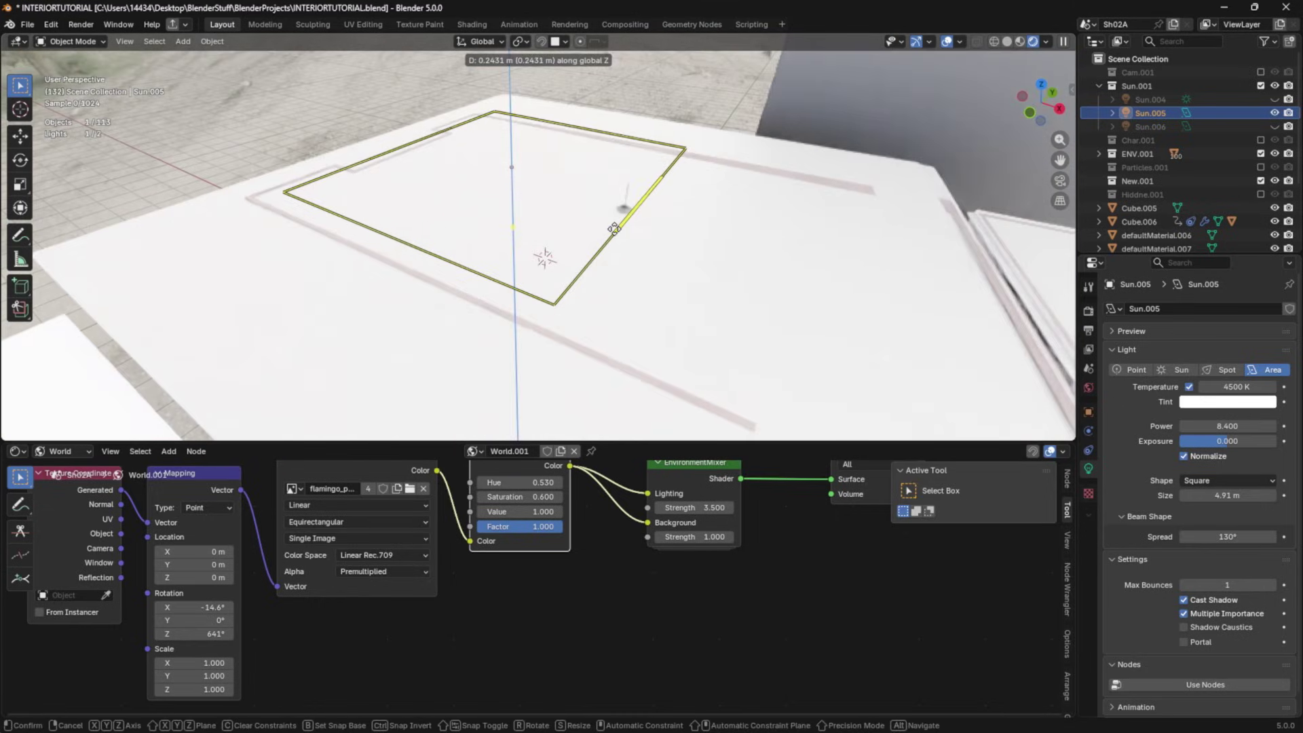
{"action": "left_click", "coordinate": [614, 229]}
{"action": "middle_click_drag", "start_coordinate": [637, 207], "coordinate": [566, 229]}
{"action": "key", "text": "KP_0"}
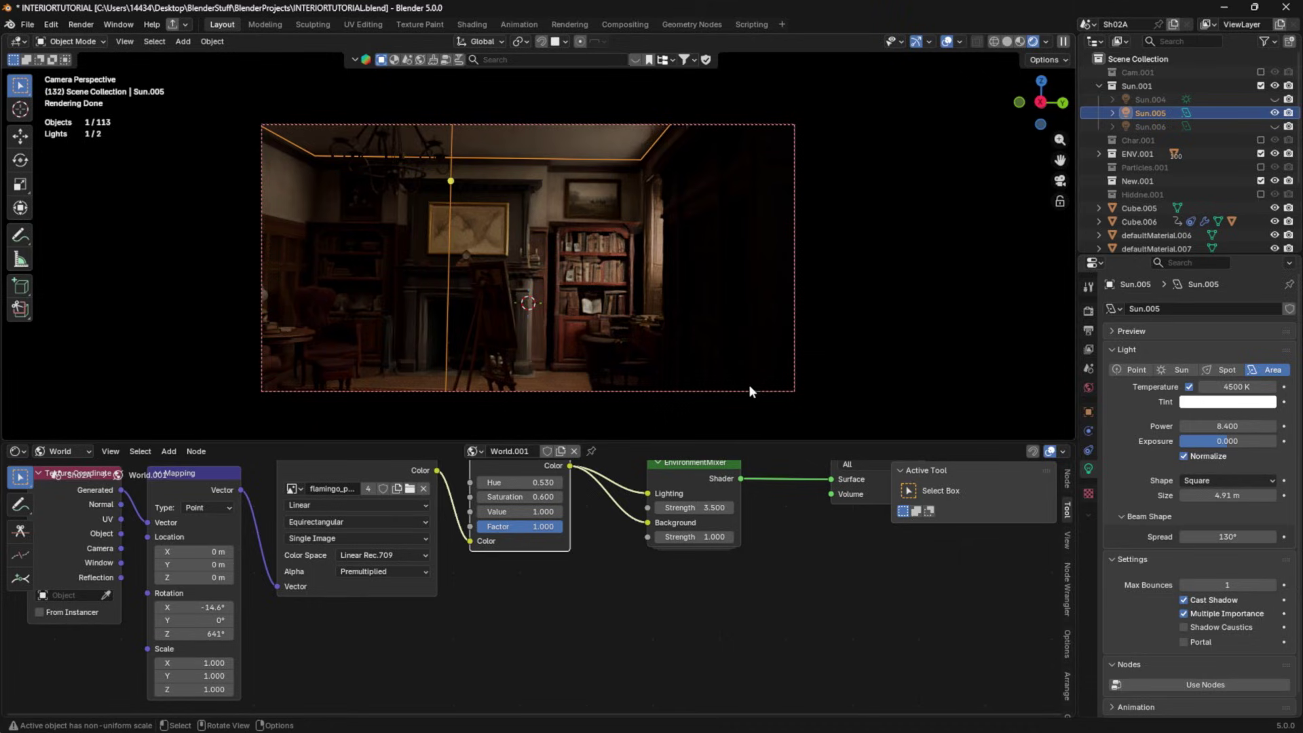
- Select the Sun.006 area light and lower its power to 4.4
{"action": "scroll", "coordinate": [591, 195], "scroll_direction": "down", "scroll_amount": 4}
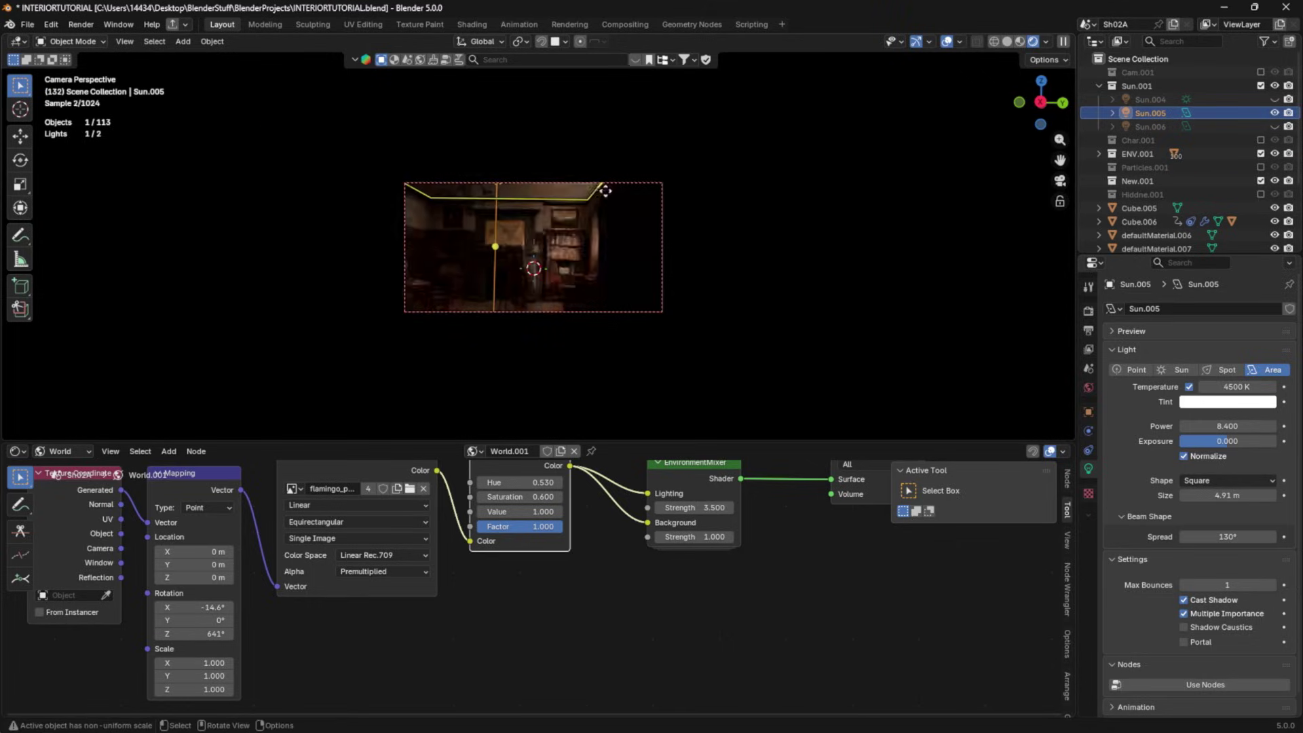
{"action": "scroll", "coordinate": [604, 191], "scroll_direction": "up", "scroll_amount": 4}
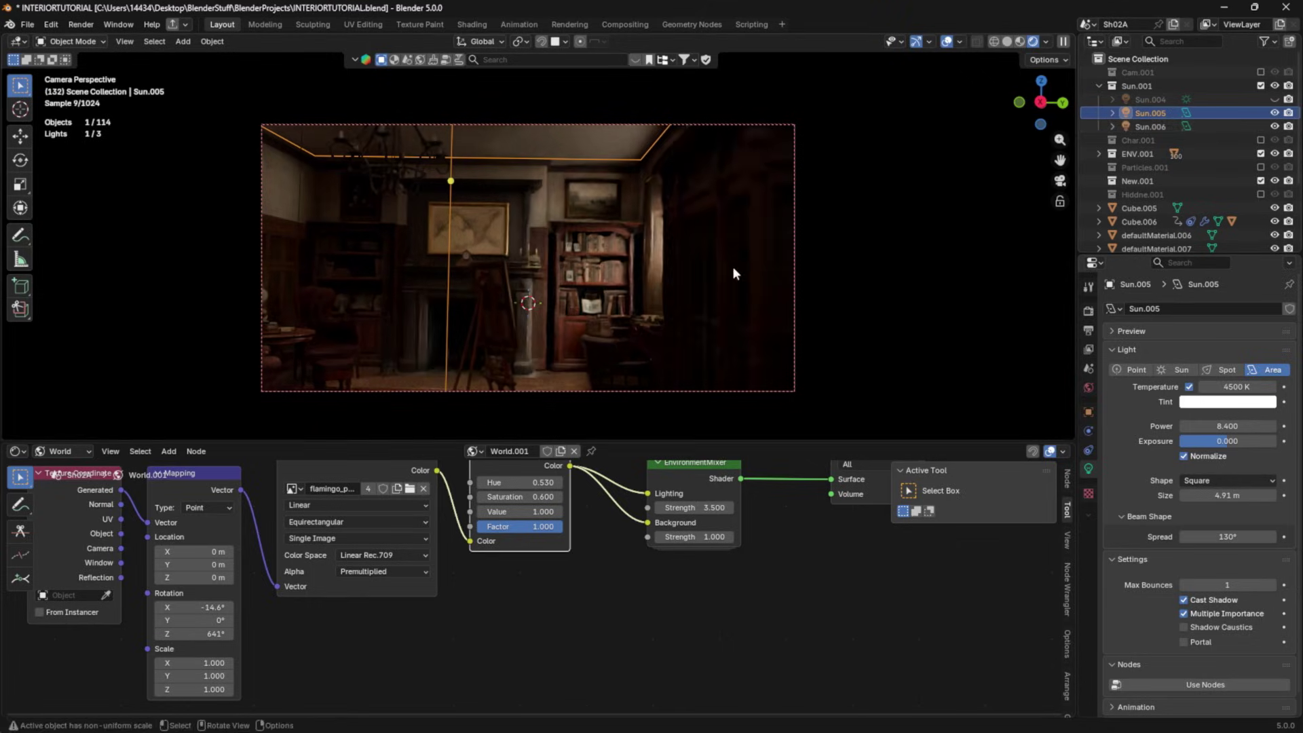
{"action": "left_click", "coordinate": [1148, 126]}
{"action": "left_click_drag", "start_coordinate": [1227, 426], "coordinate": [1189, 425]}
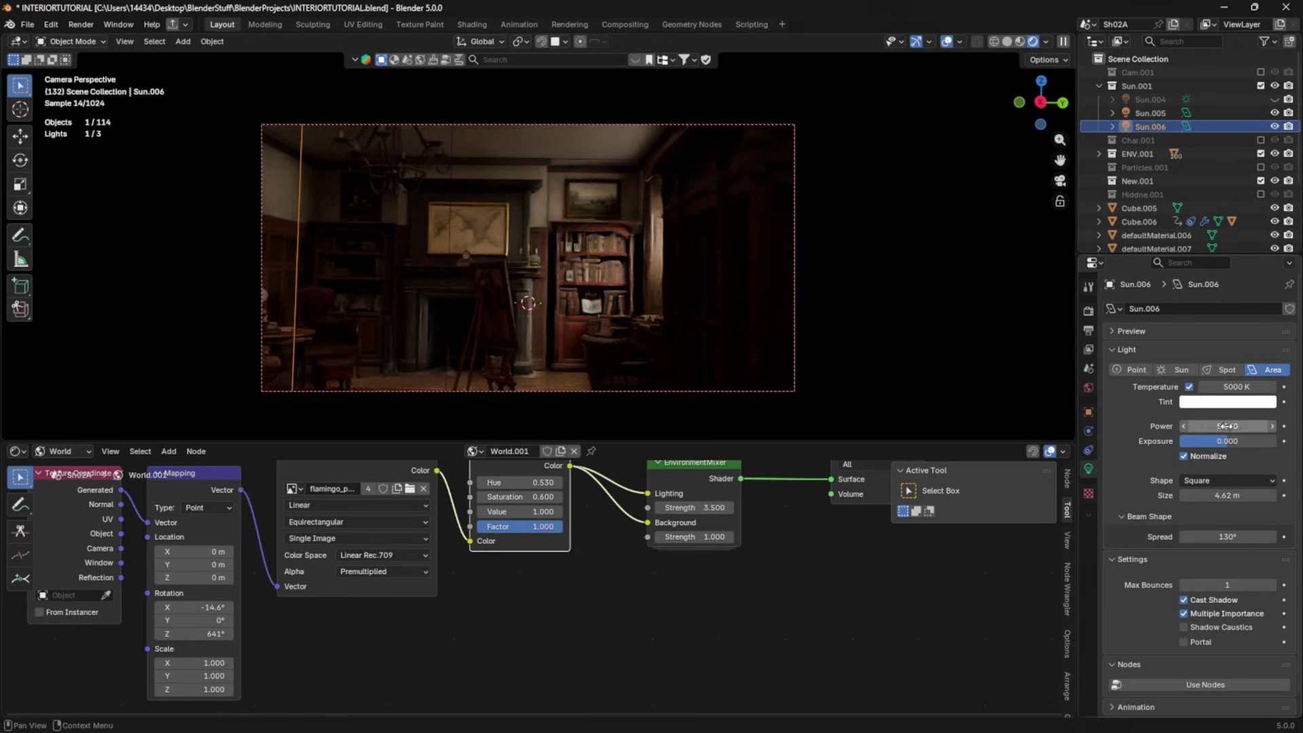
{"action": "left_click_drag", "start_coordinate": [1227, 425], "coordinate": [1208, 425]}
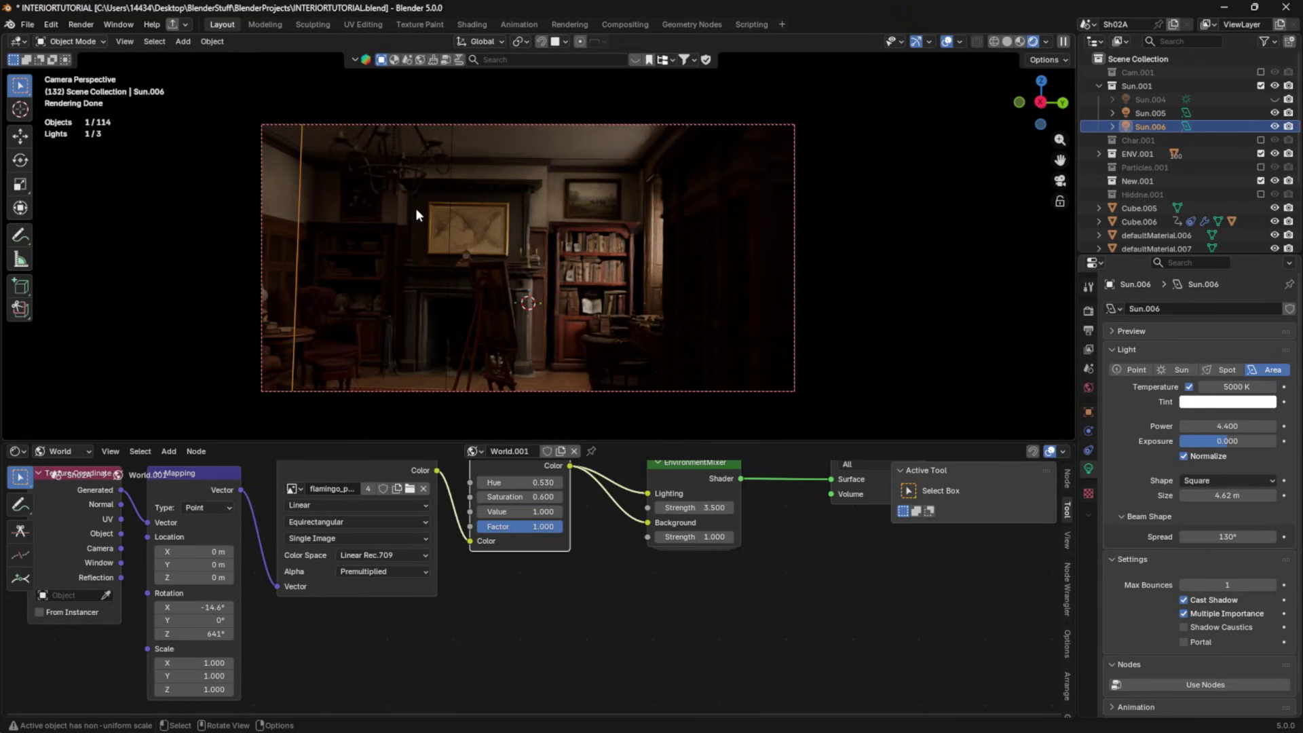
{"action": "left_click", "coordinate": [1251, 100]}
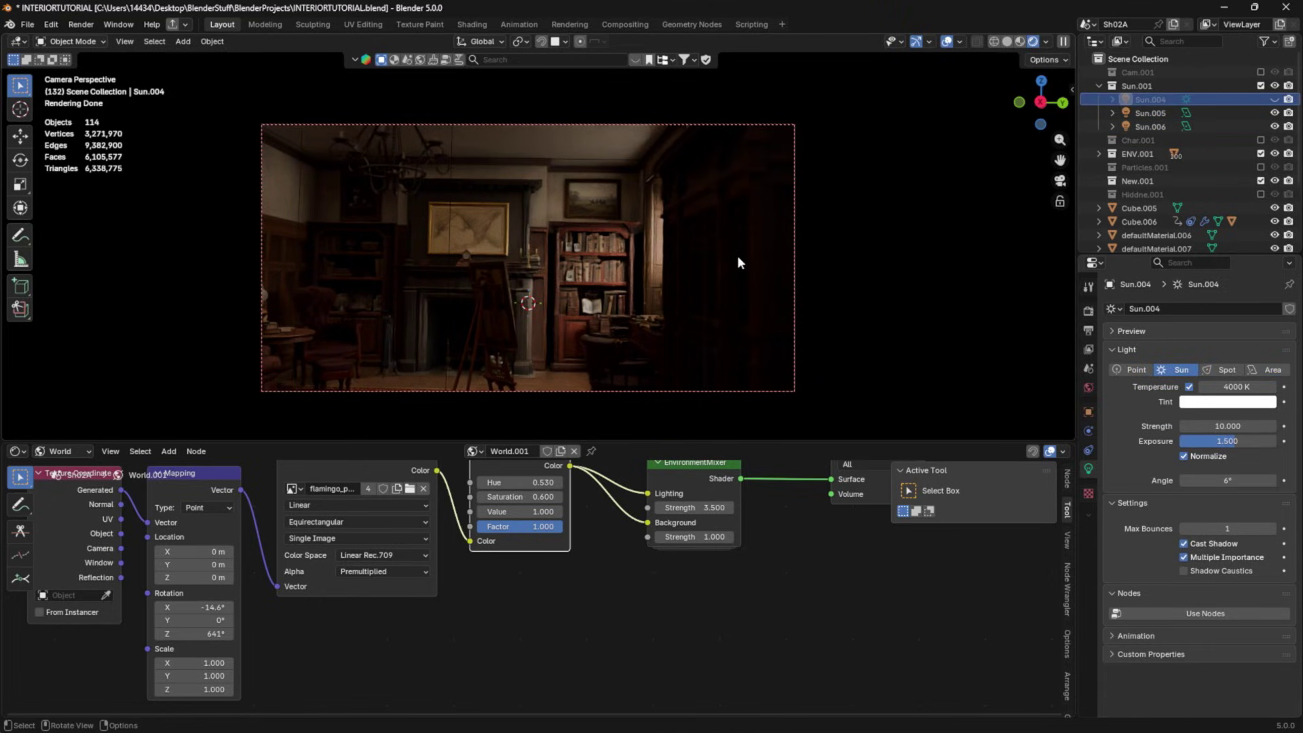
- Unhide the Sun.004 sun light and rotate it to a new sunlight angle
{"action": "left_click", "coordinate": [1274, 99]}
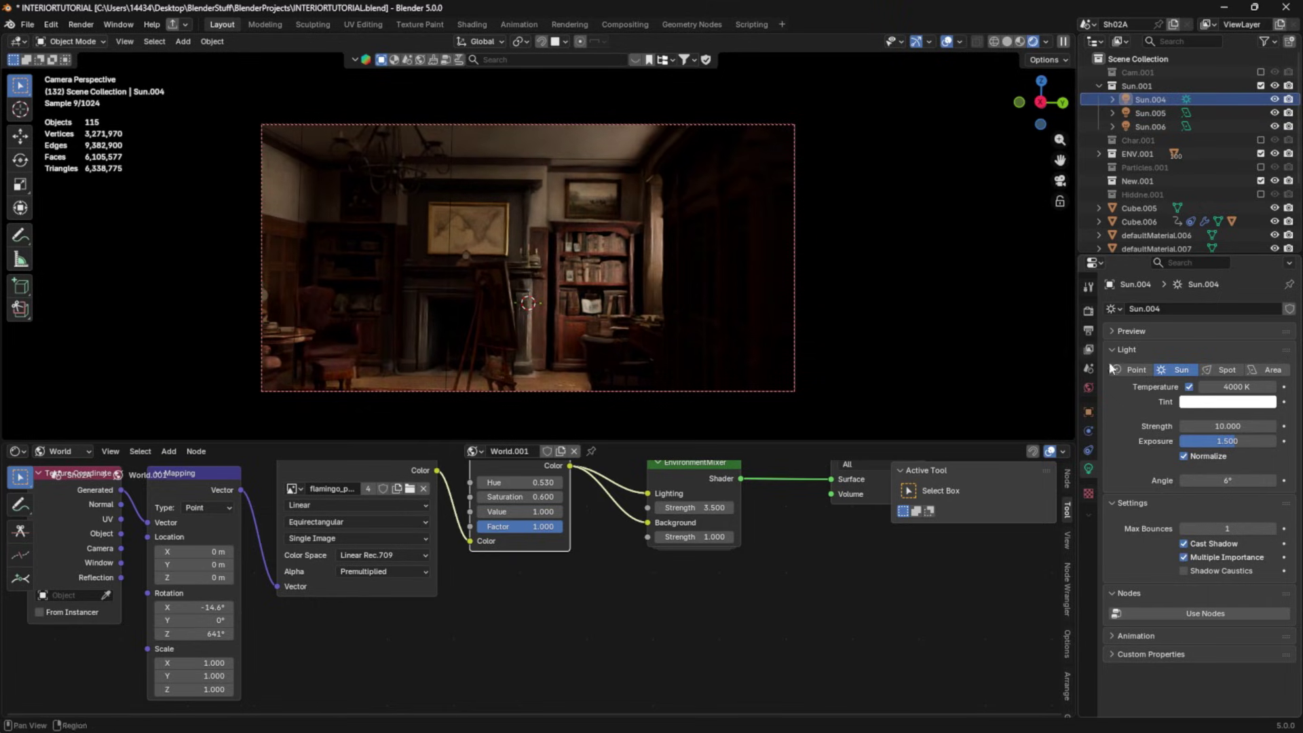
{"action": "middle_click_drag", "start_coordinate": [636, 293], "coordinate": [668, 294]}
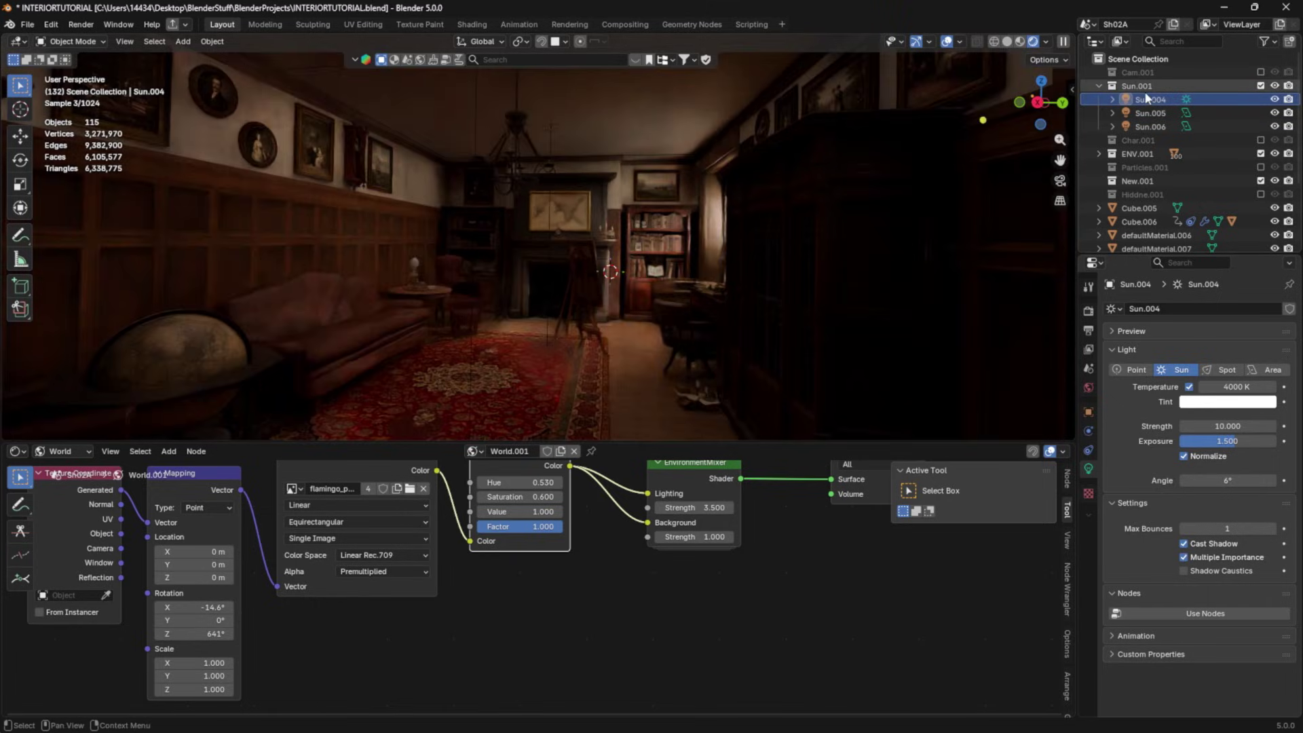
{"action": "left_click", "coordinate": [1149, 100]}
{"action": "key", "text": "r"}
{"action": "key", "text": "r"}
{"action": "left_click", "coordinate": [824, 271]}
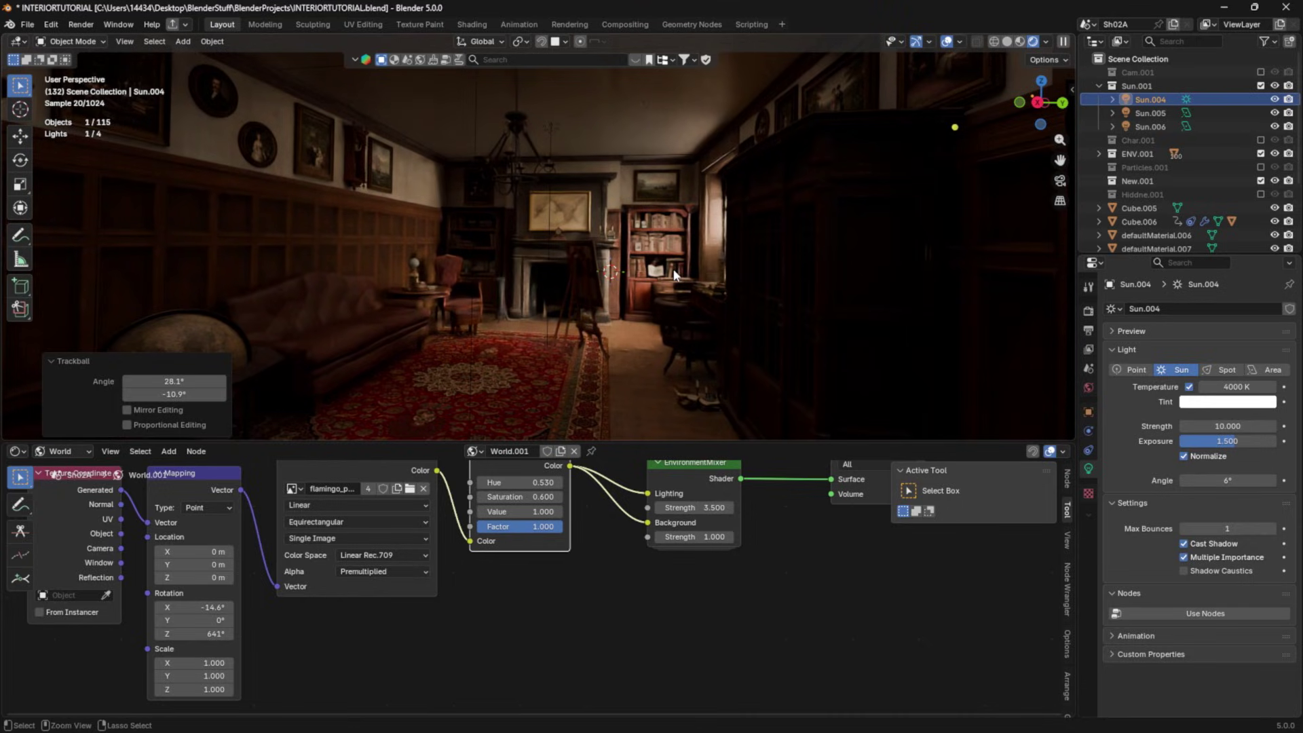
{"action": "key", "text": "ctrl+z"}
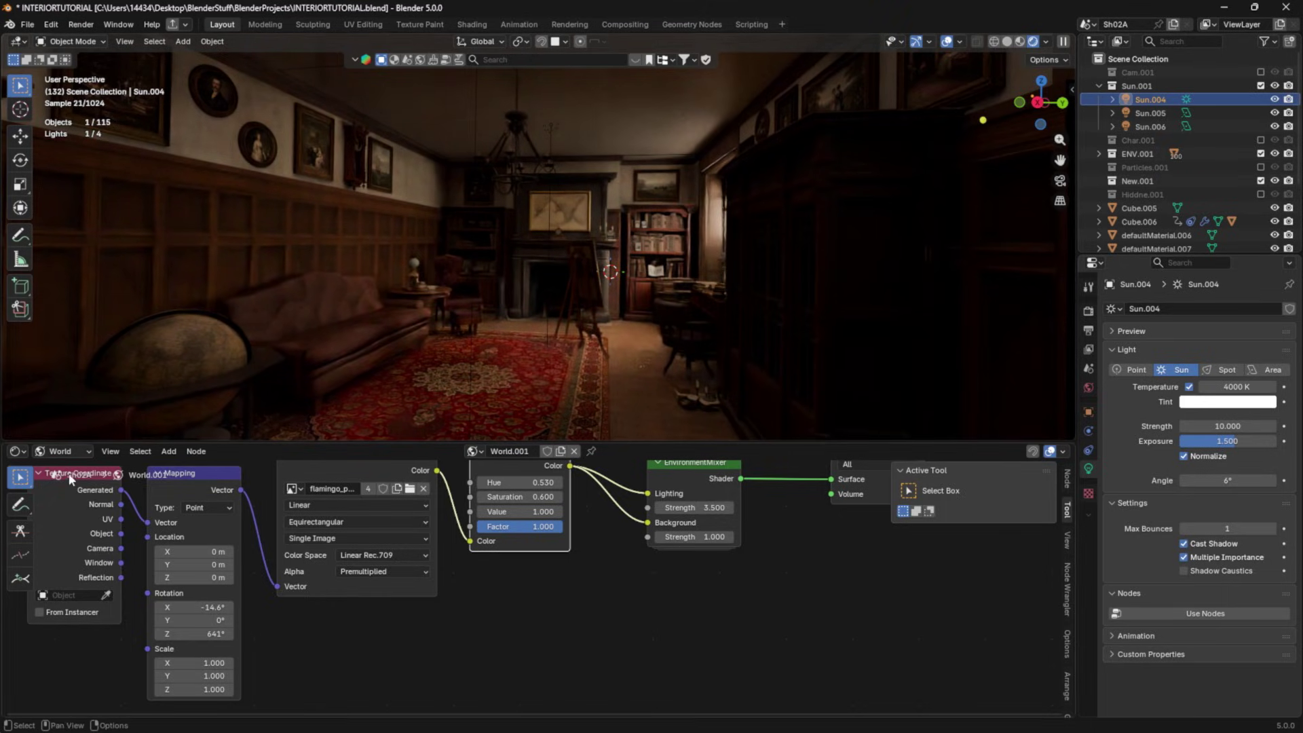
- Select the arched window glass and show its Glass material nodes in the Object node editor
{"action": "left_click", "coordinate": [48, 453]}
{"action": "left_click", "coordinate": [483, 339]}
{"action": "middle_click_drag", "start_coordinate": [483, 339], "coordinate": [532, 308]}
{"action": "left_click", "coordinate": [535, 306]}
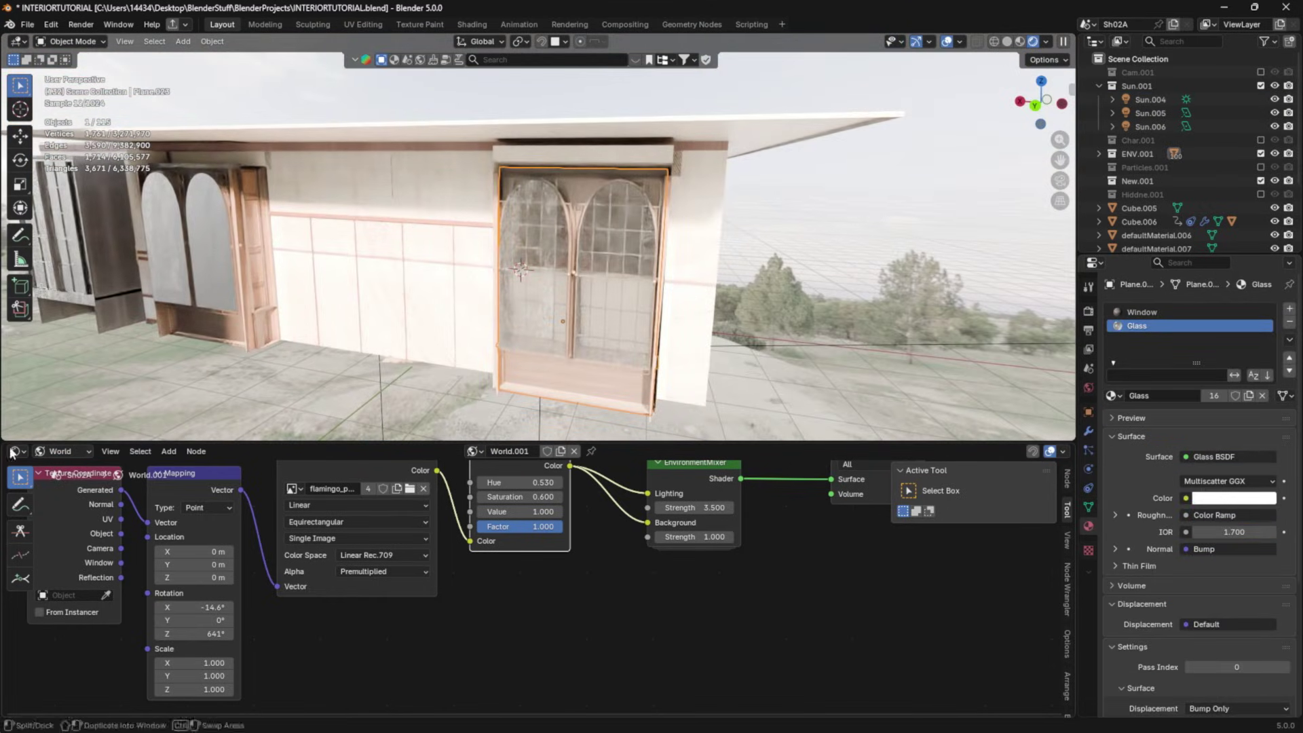
{"action": "left_click", "coordinate": [60, 451]}
{"action": "left_click", "coordinate": [71, 477]}
{"action": "scroll", "coordinate": [140, 498], "scroll_direction": "down", "scroll_amount": 2}
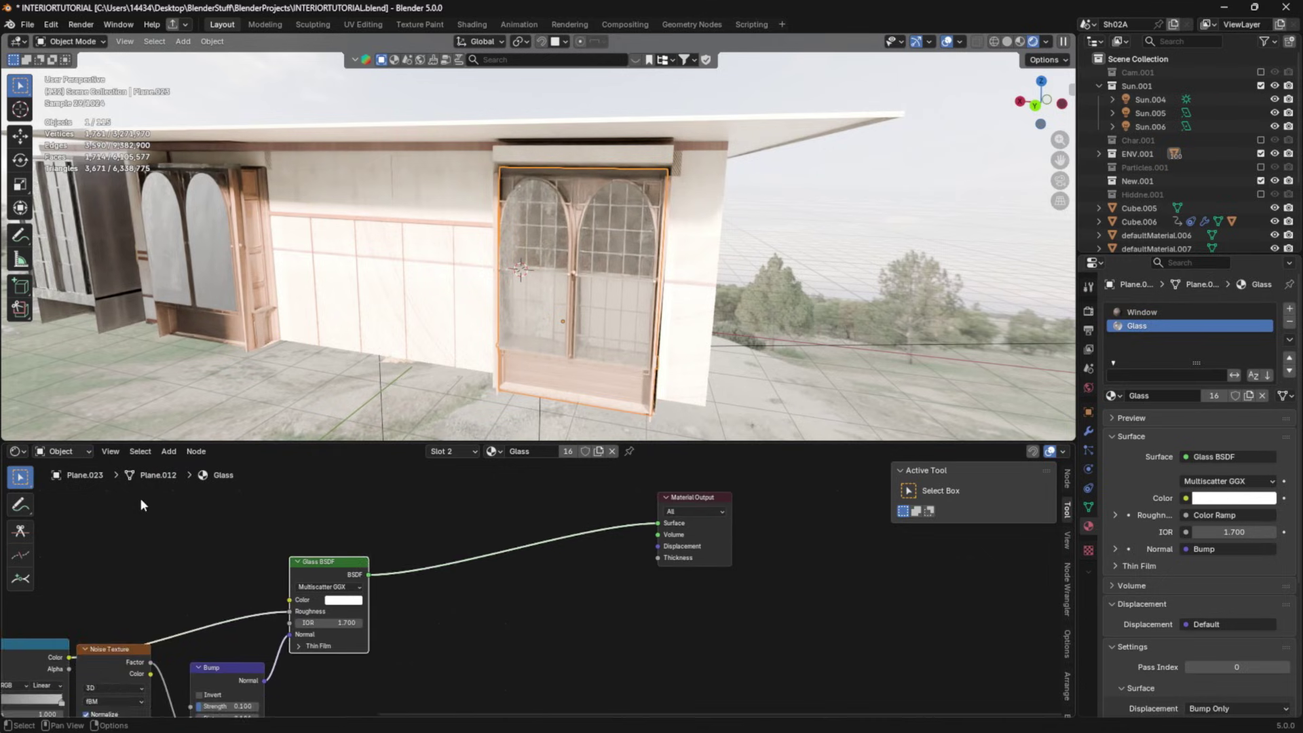
{"action": "middle_click_drag", "start_coordinate": [140, 498], "coordinate": [308, 517]}
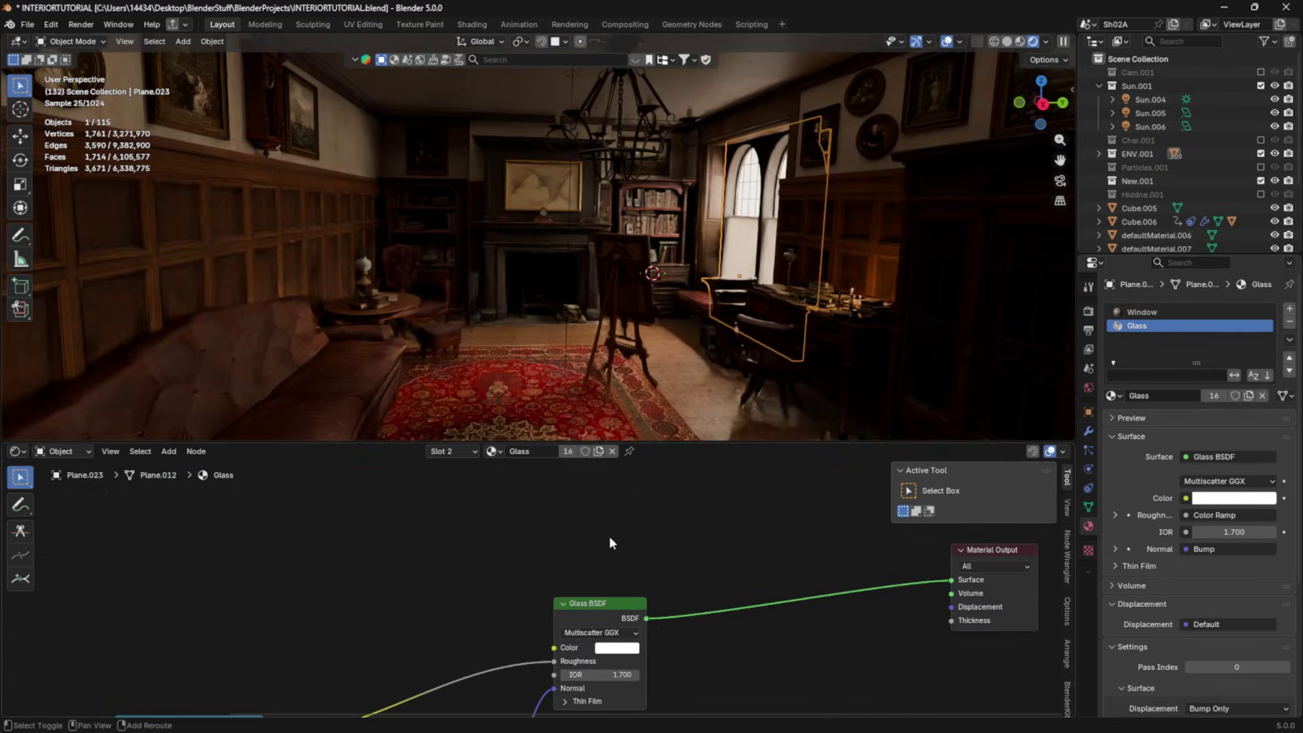
- Add a Transparent BSDF and mix it with the Glass BSDF through a Mix Shader
{"action": "key", "text": "shift+a"}
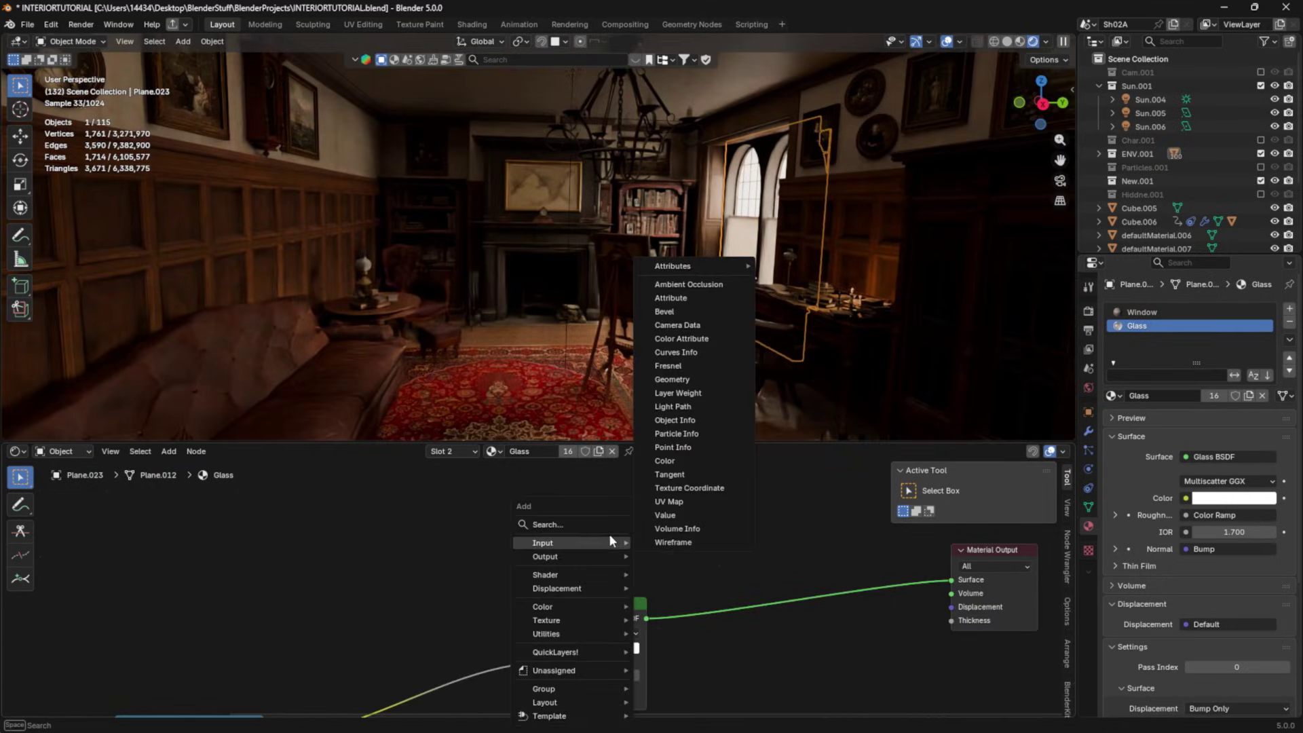
{"action": "left_click", "coordinate": [606, 525]}
{"action": "type", "text": "tra"}
{"action": "left_click", "coordinate": [656, 564]}
{"action": "left_click", "coordinate": [562, 527]}
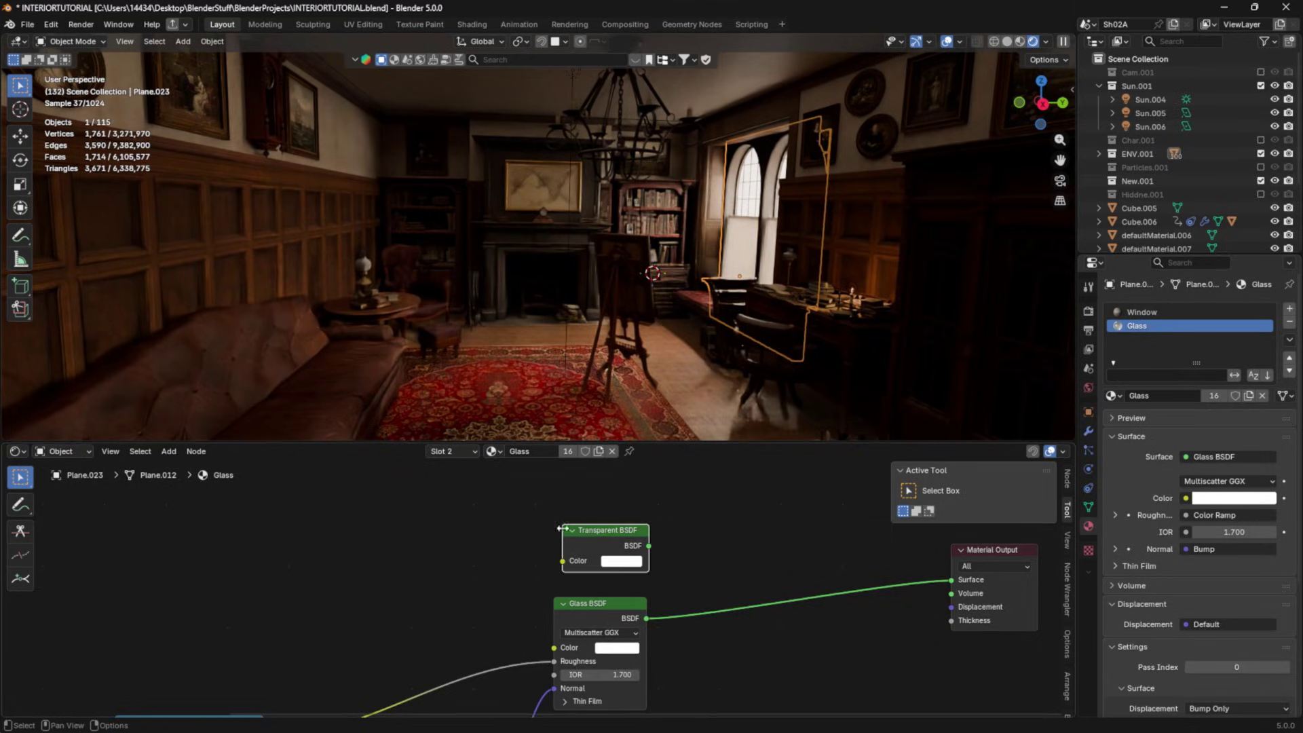
{"action": "left_click", "coordinate": [590, 609], "text": "shift"}
{"action": "key", "text": "ctrl+0"}
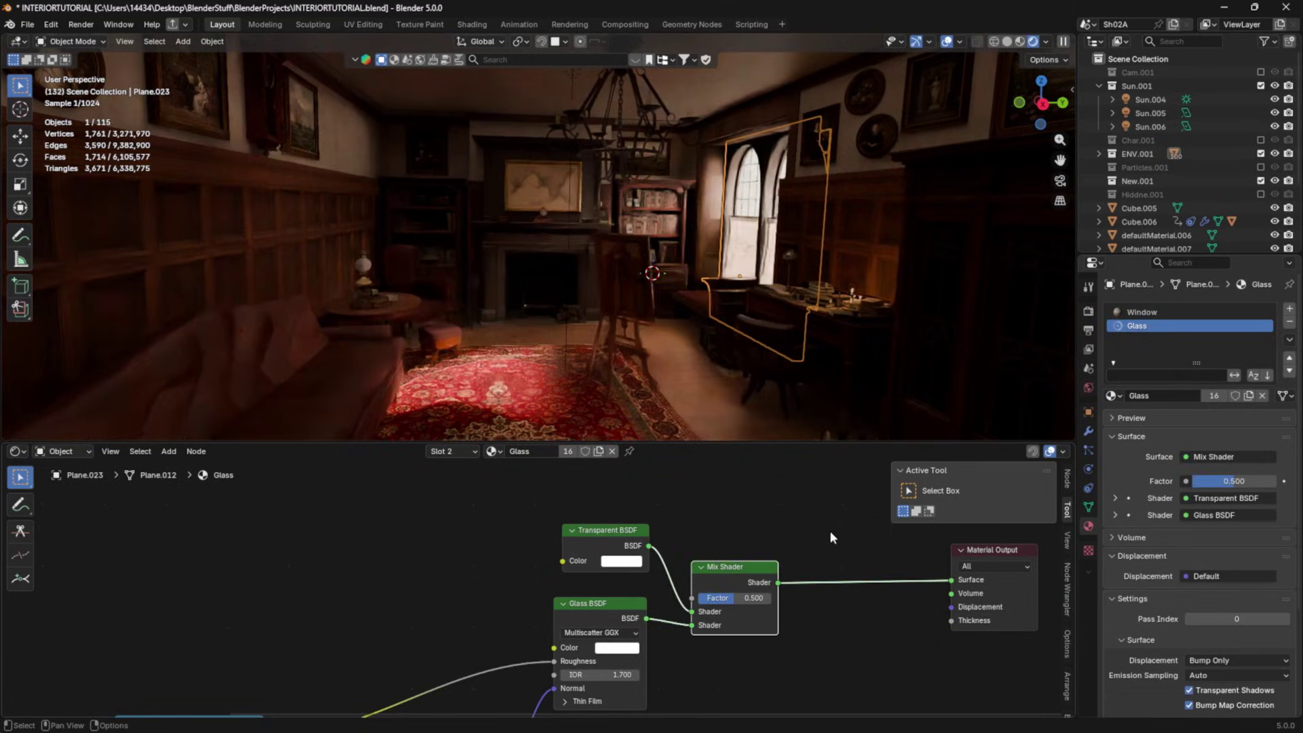
{"action": "scroll", "coordinate": [671, 298], "scroll_direction": "up", "scroll_amount": 4}
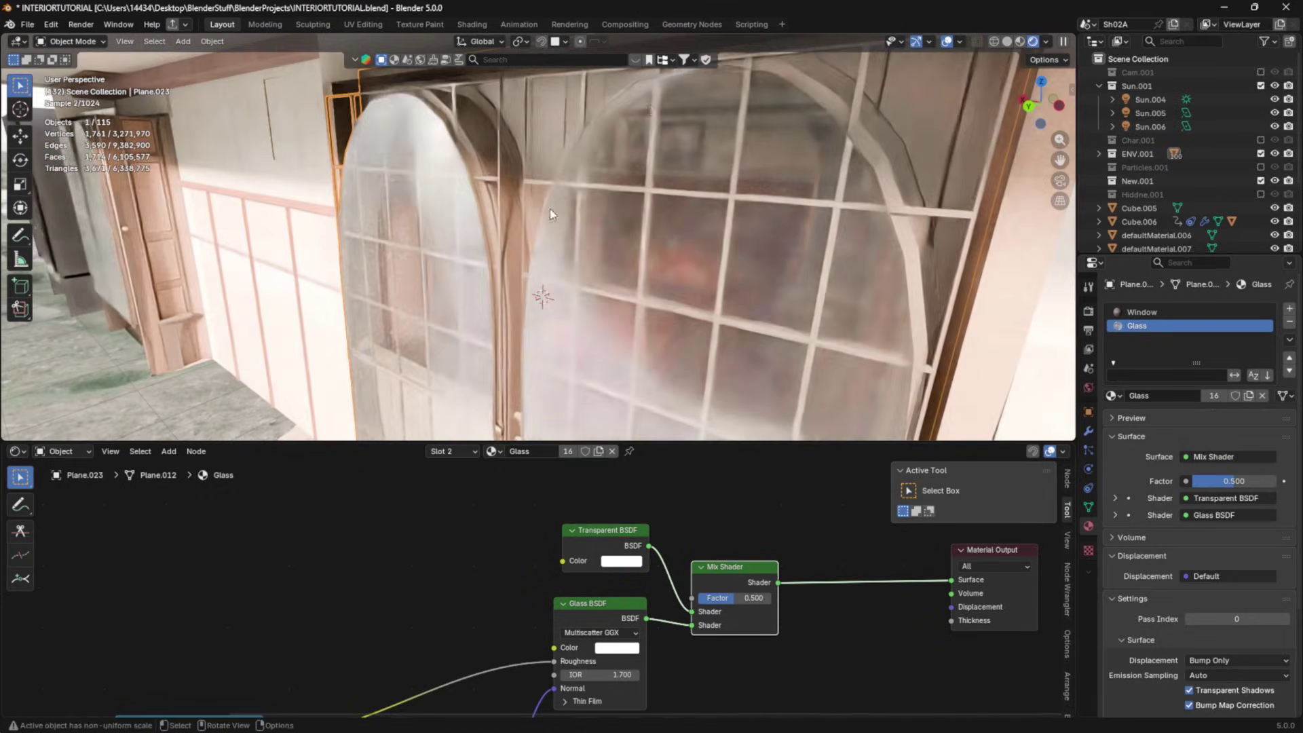
{"action": "left_click_drag", "start_coordinate": [736, 598], "coordinate": [770, 598]}
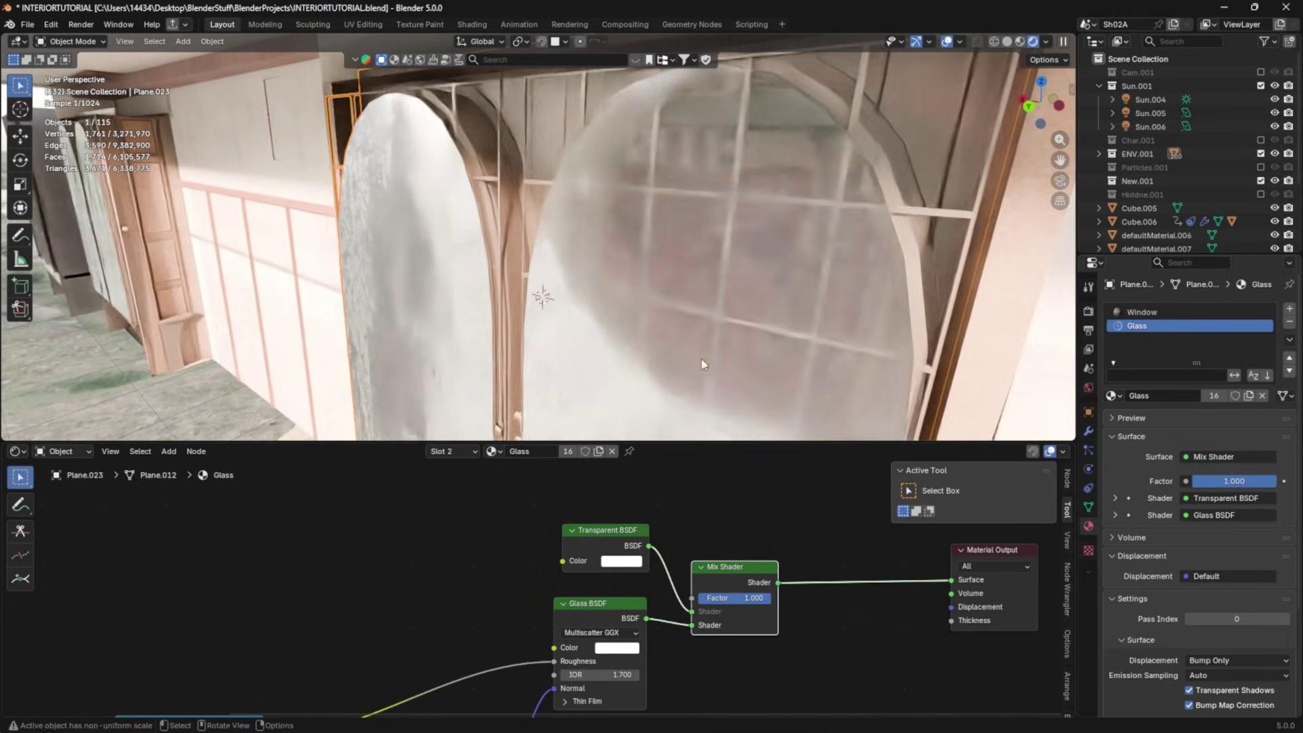
- Add a Light Path node and link Is Camera Ray to the Mix Shader factor
{"action": "middle_click_drag", "start_coordinate": [278, 285], "coordinate": [579, 293]}
{"action": "scroll", "coordinate": [500, 632], "scroll_direction": "down", "scroll_amount": 3}
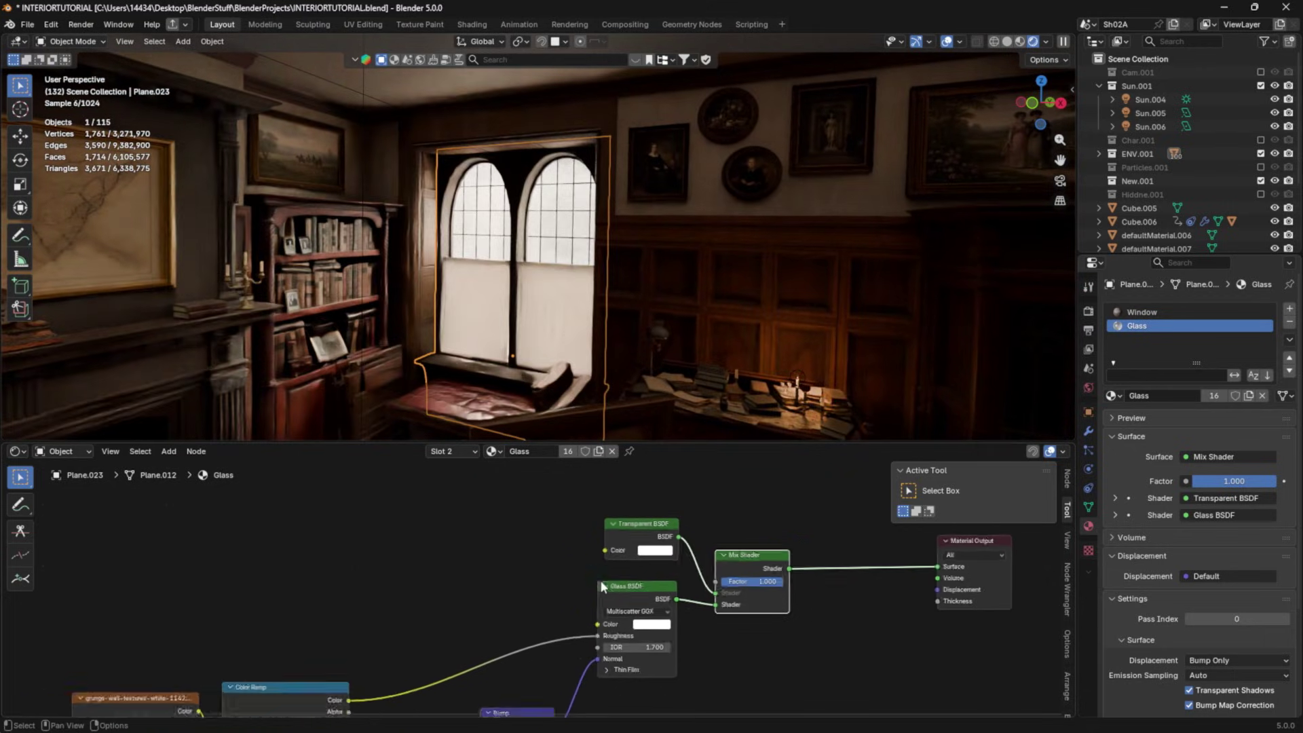
{"action": "key", "text": "shift+a"}
{"action": "left_click", "coordinate": [606, 528]}
{"action": "type", "text": "li"}
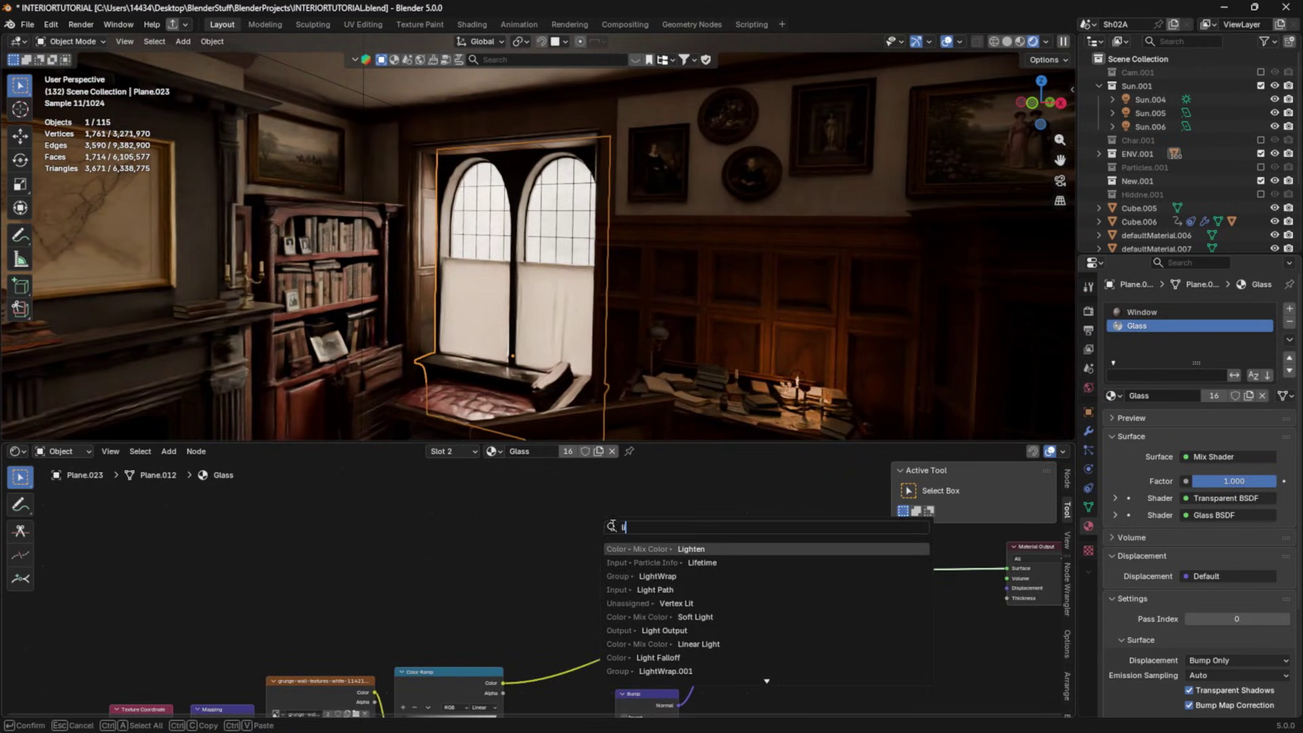
{"action": "left_click", "coordinate": [664, 575]}
{"action": "left_click", "coordinate": [456, 482]}
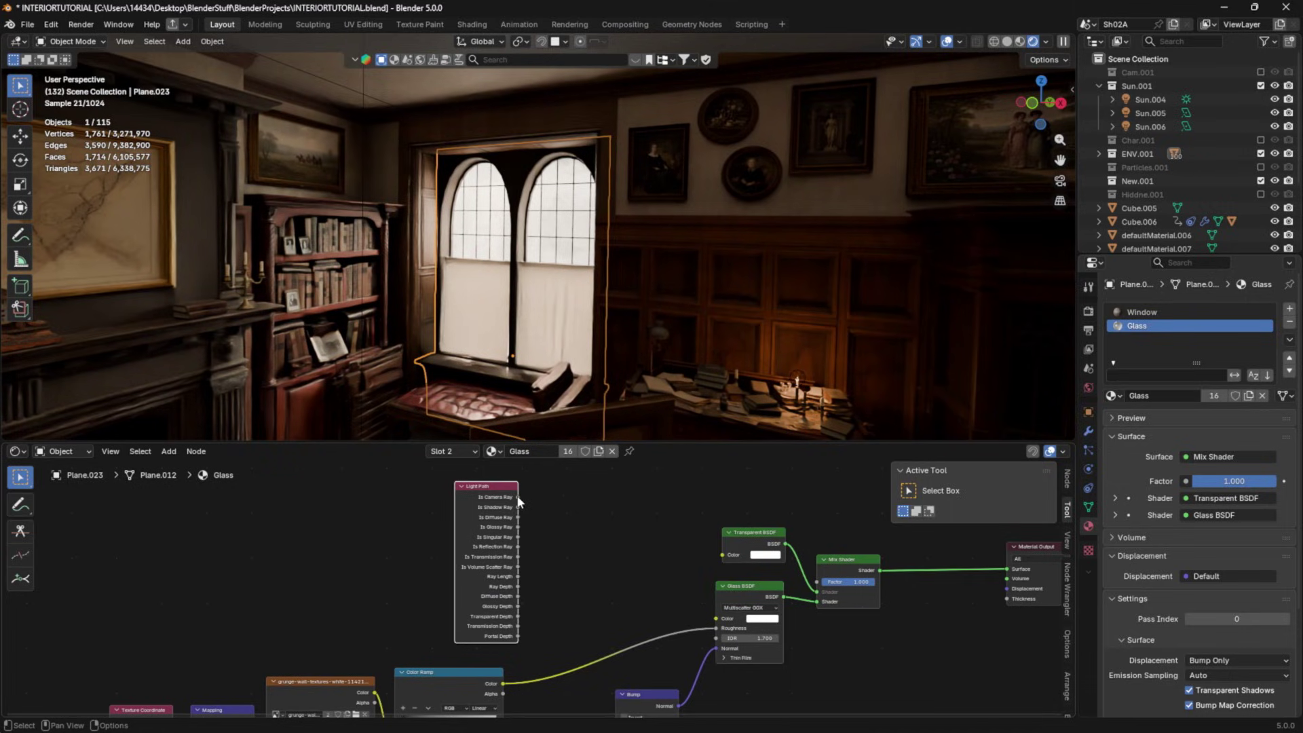
{"action": "left_click_drag", "start_coordinate": [517, 497], "coordinate": [819, 582]}
{"action": "scroll", "coordinate": [581, 304], "scroll_direction": "up", "scroll_amount": 6}
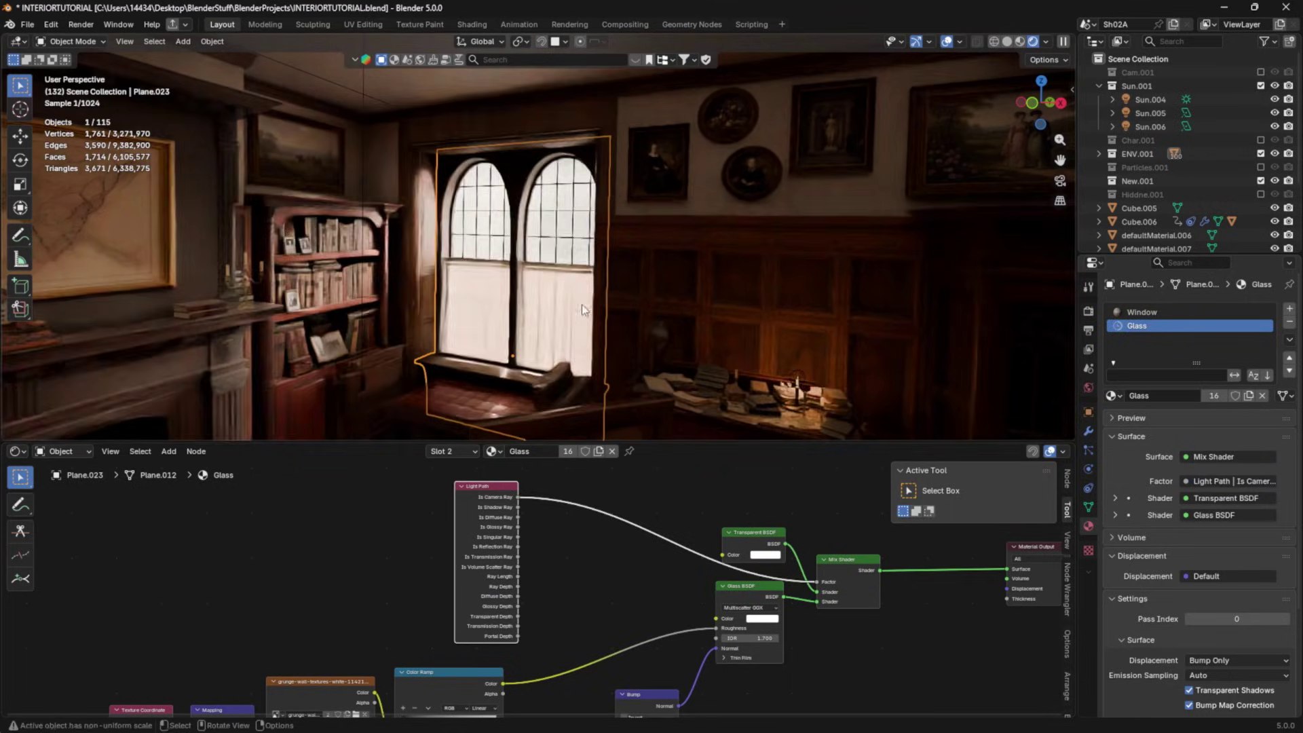
{"action": "middle_click_drag", "start_coordinate": [358, 320], "coordinate": [519, 303]}
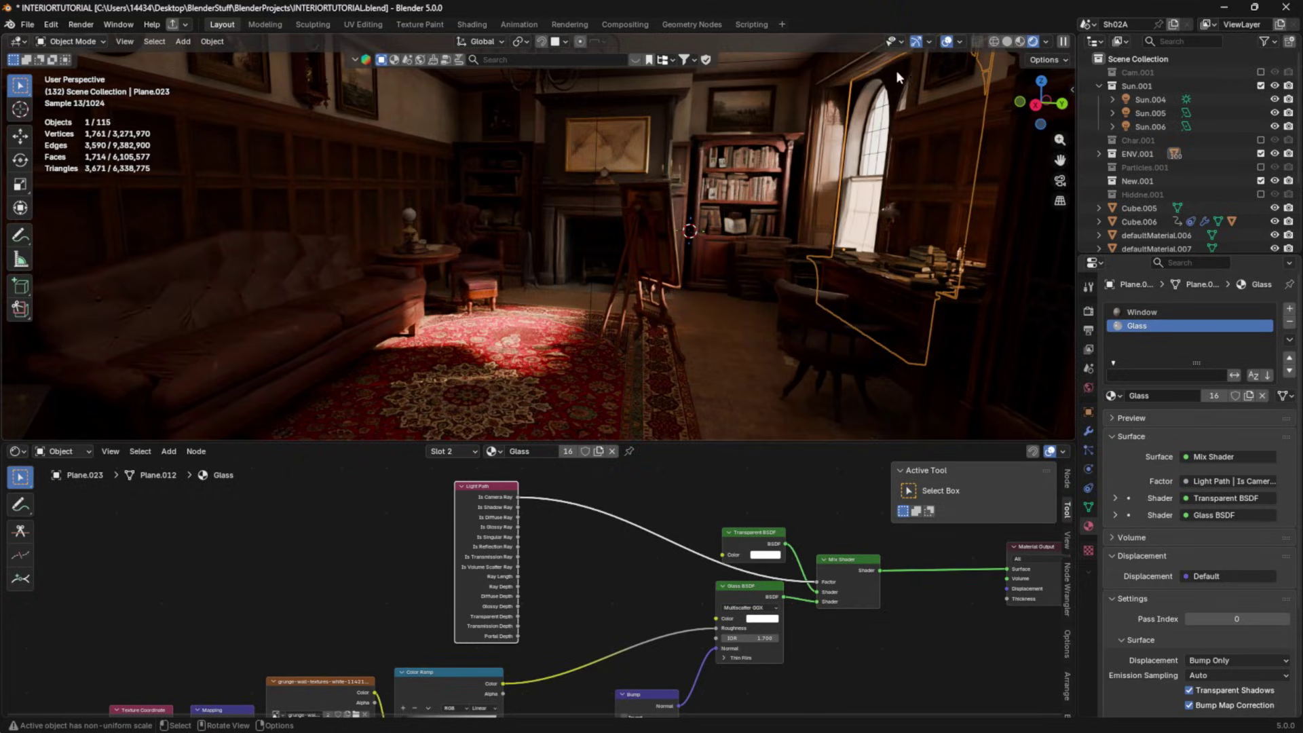
{"action": "key", "text": "KP_0"}
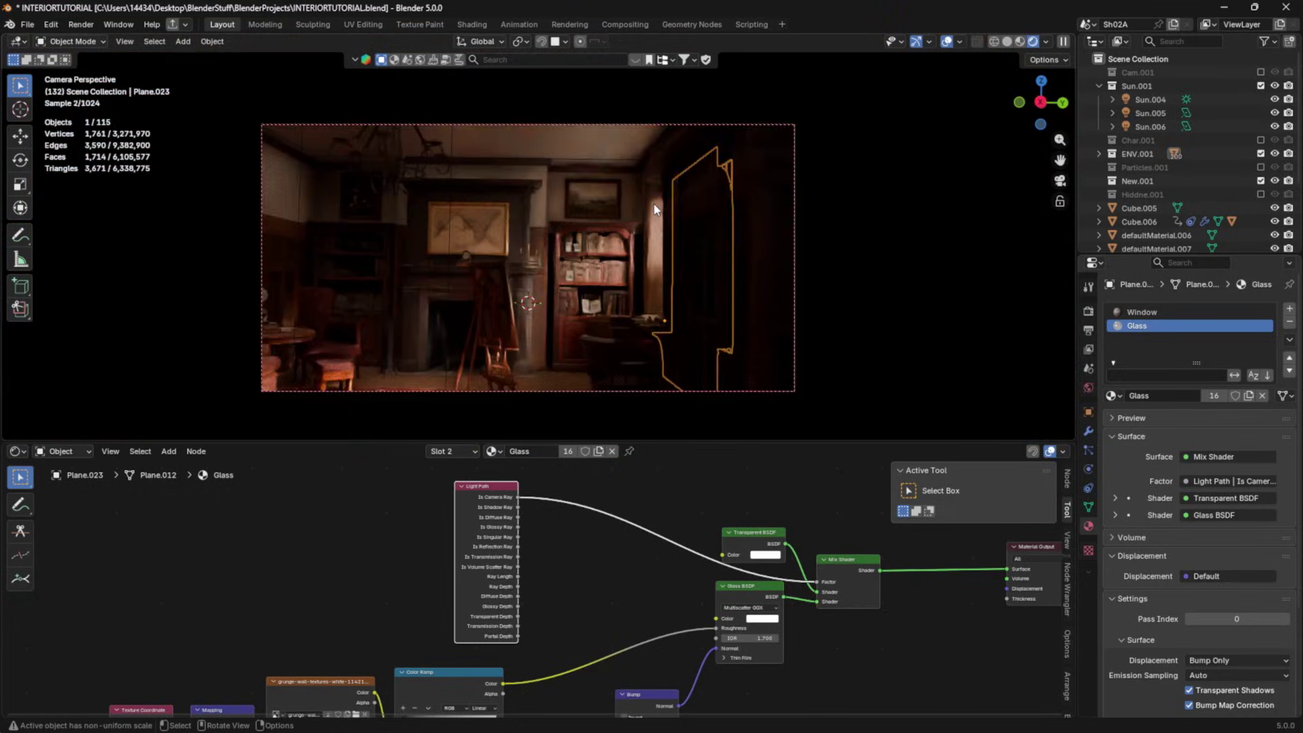
- Preview the plain Glass BSDF, then reconnect the Mix Shader to the material output
{"action": "middle_click_drag", "start_coordinate": [810, 566], "coordinate": [681, 558]}
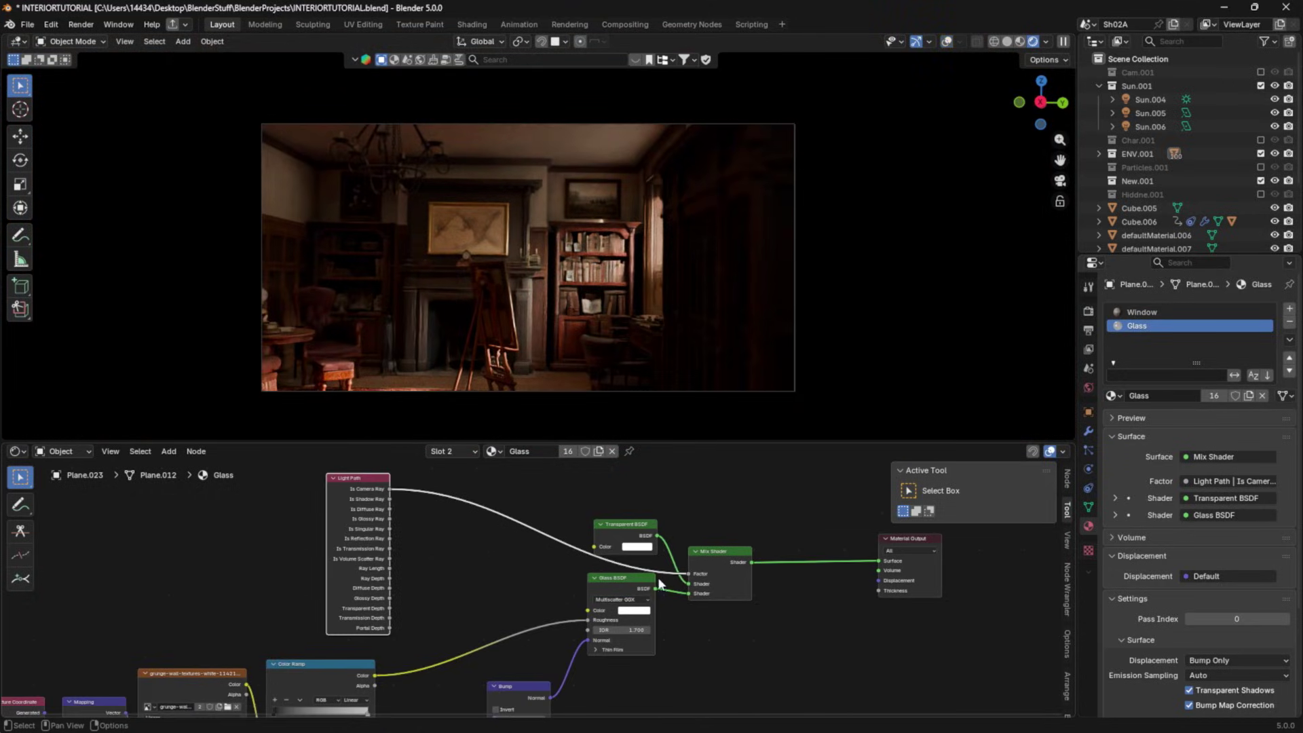
{"action": "left_click", "coordinate": [616, 578], "text": "ctrl+shift"}
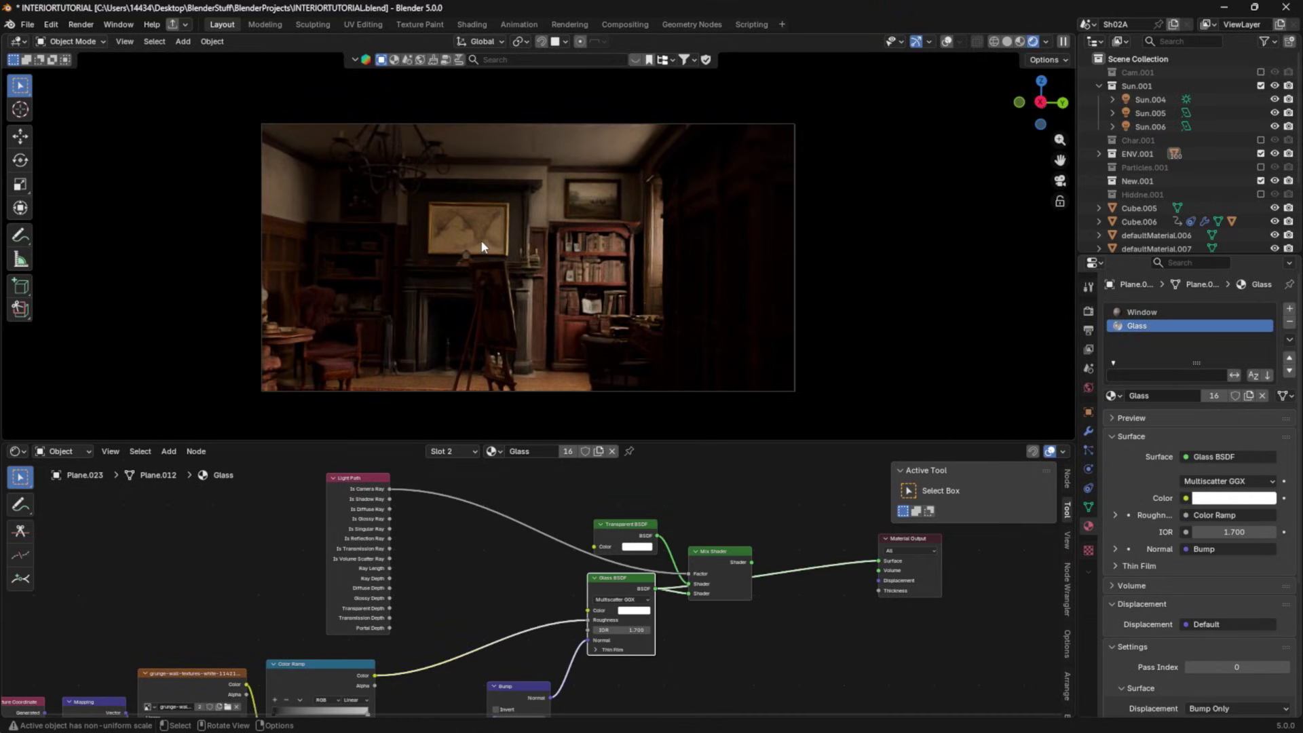
{"action": "left_click", "coordinate": [716, 552], "text": "ctrl+shift"}
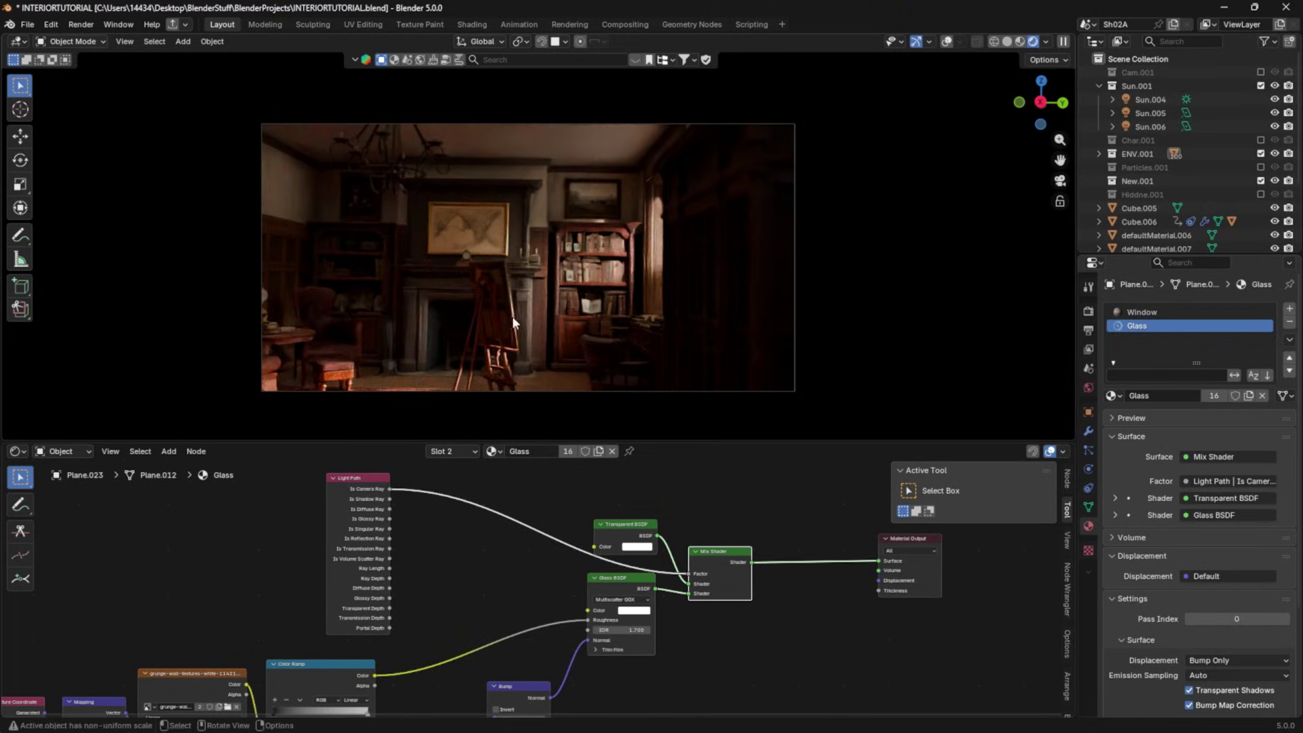
- Fit the camera view and trackball-rotate Sun.004 to a new sunlight angle
{"action": "key", "text": "Home"}
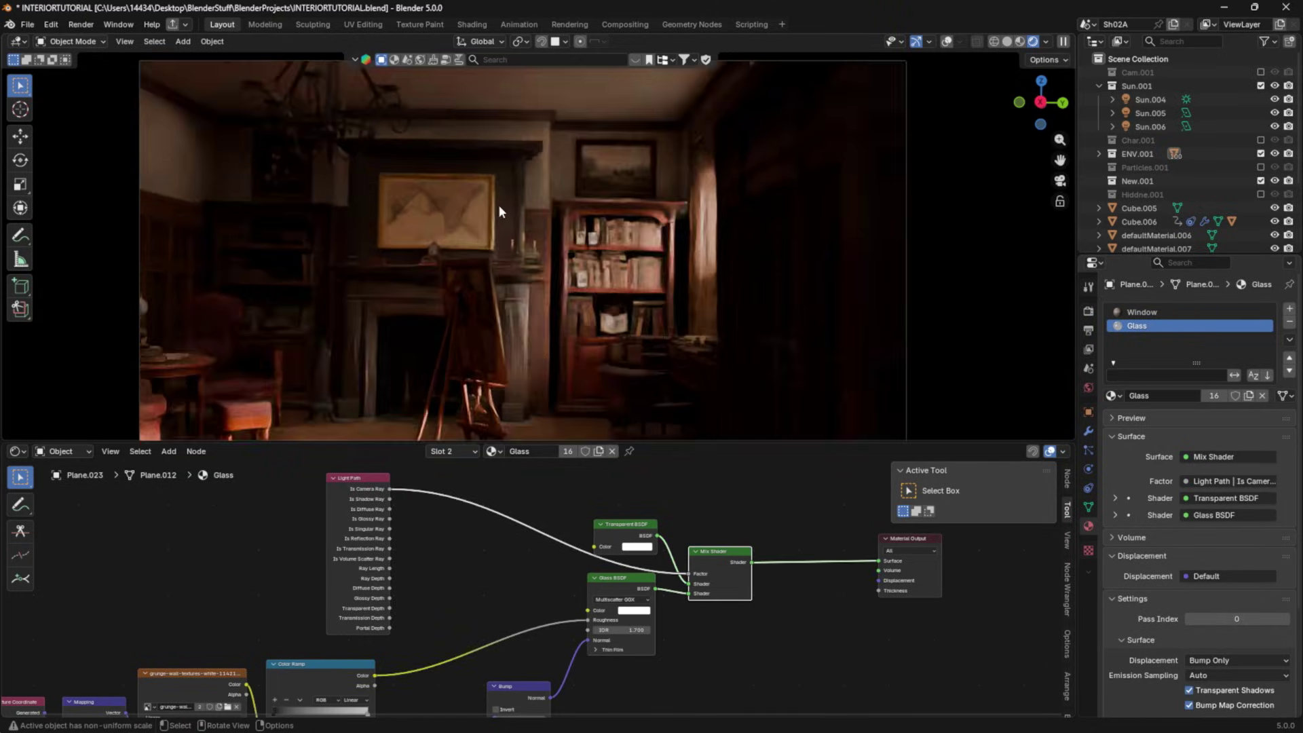
{"action": "left_click", "coordinate": [1150, 99]}
{"action": "key", "text": "r"}
{"action": "key", "text": "r"}
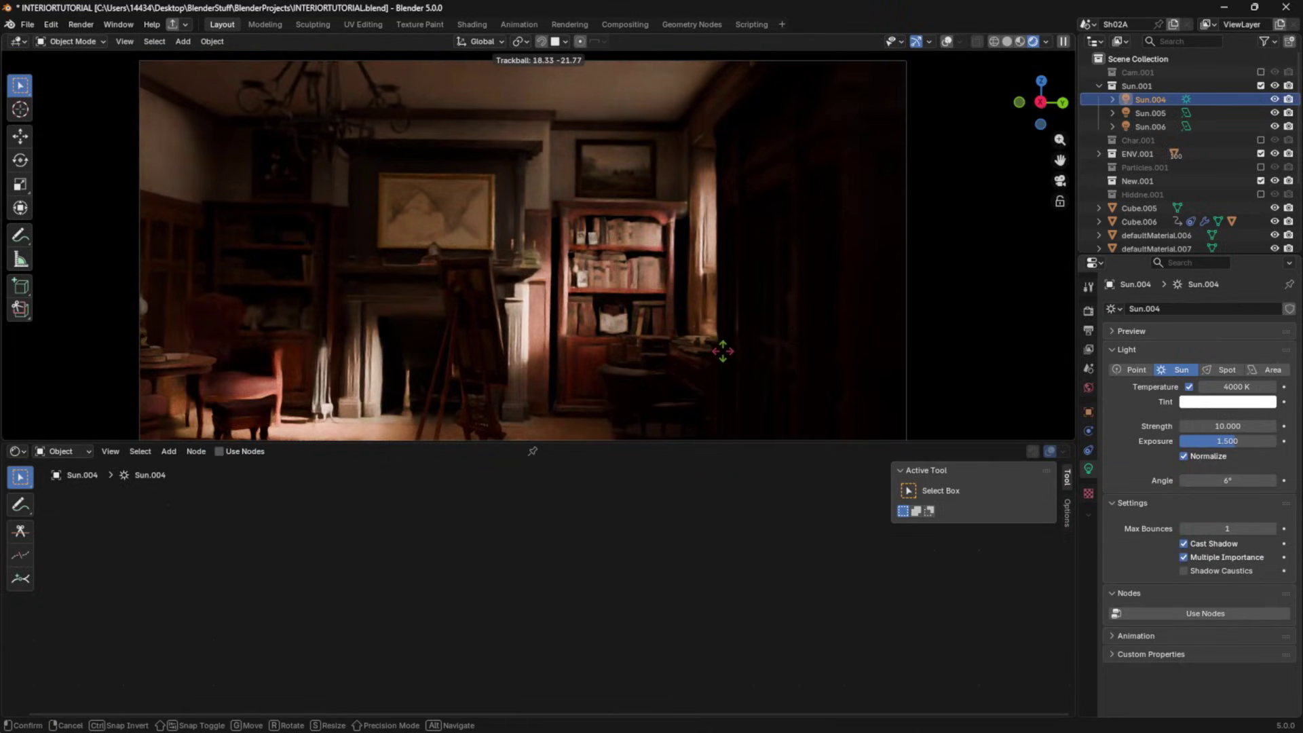
{"action": "left_click", "coordinate": [654, 376]}
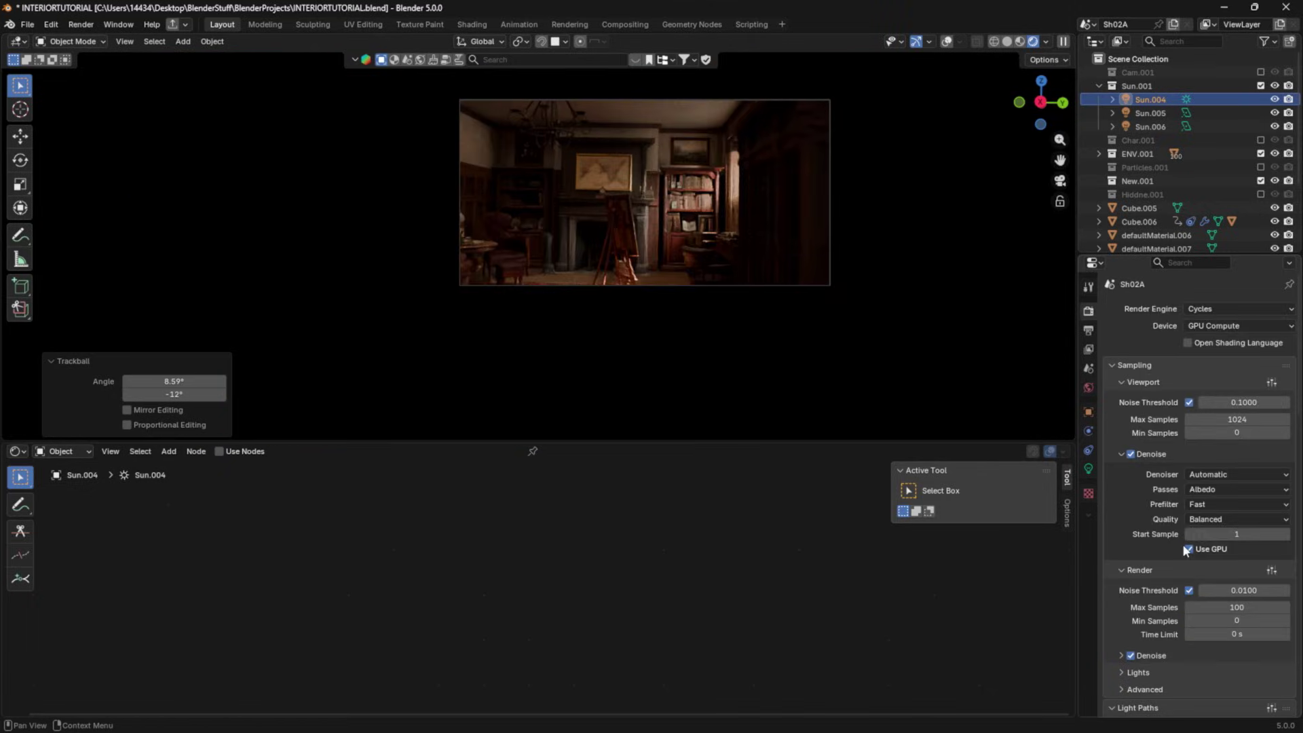
- Set the Color Management exposure to 1.9 and lower the gamma slightly
{"action": "scroll", "coordinate": [1211, 509], "scroll_direction": "down", "scroll_amount": 8}
{"action": "scroll", "coordinate": [1211, 524], "scroll_direction": "down", "scroll_amount": 15}
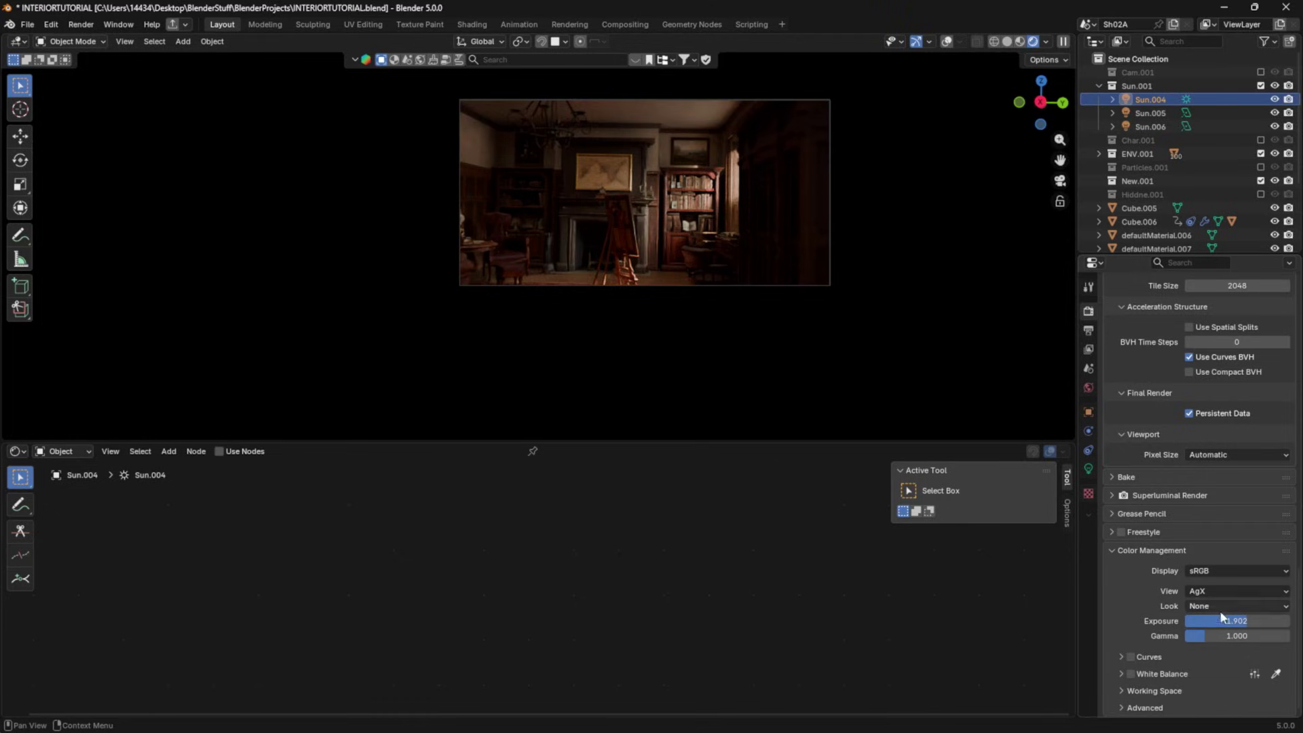
{"action": "left_click_drag", "start_coordinate": [1247, 620], "coordinate": [1248, 620]}
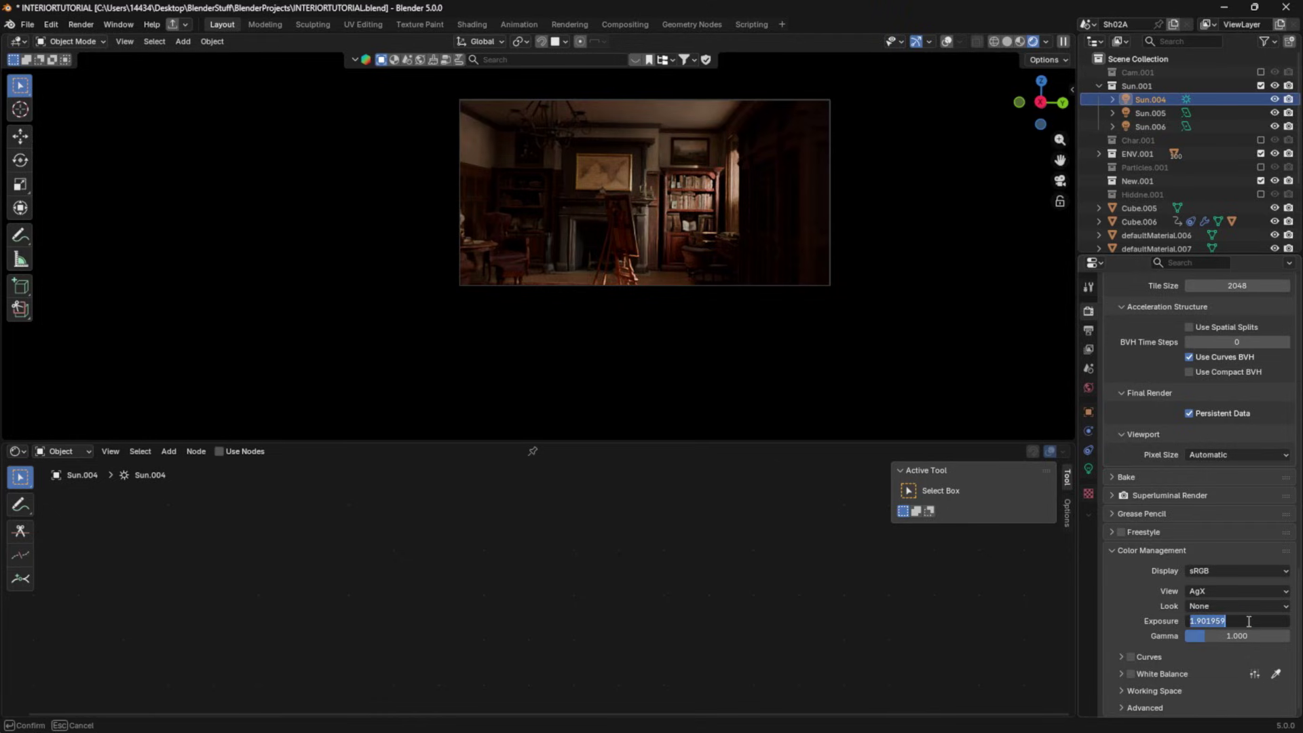
{"action": "type", "text": "1"}
{"action": "key", "text": "Return"}
{"action": "key", "text": "ctrl+z"}
{"action": "left_click", "coordinate": [1247, 620]}
{"action": "type", "text": "1"}
{"action": "key", "text": "Return"}
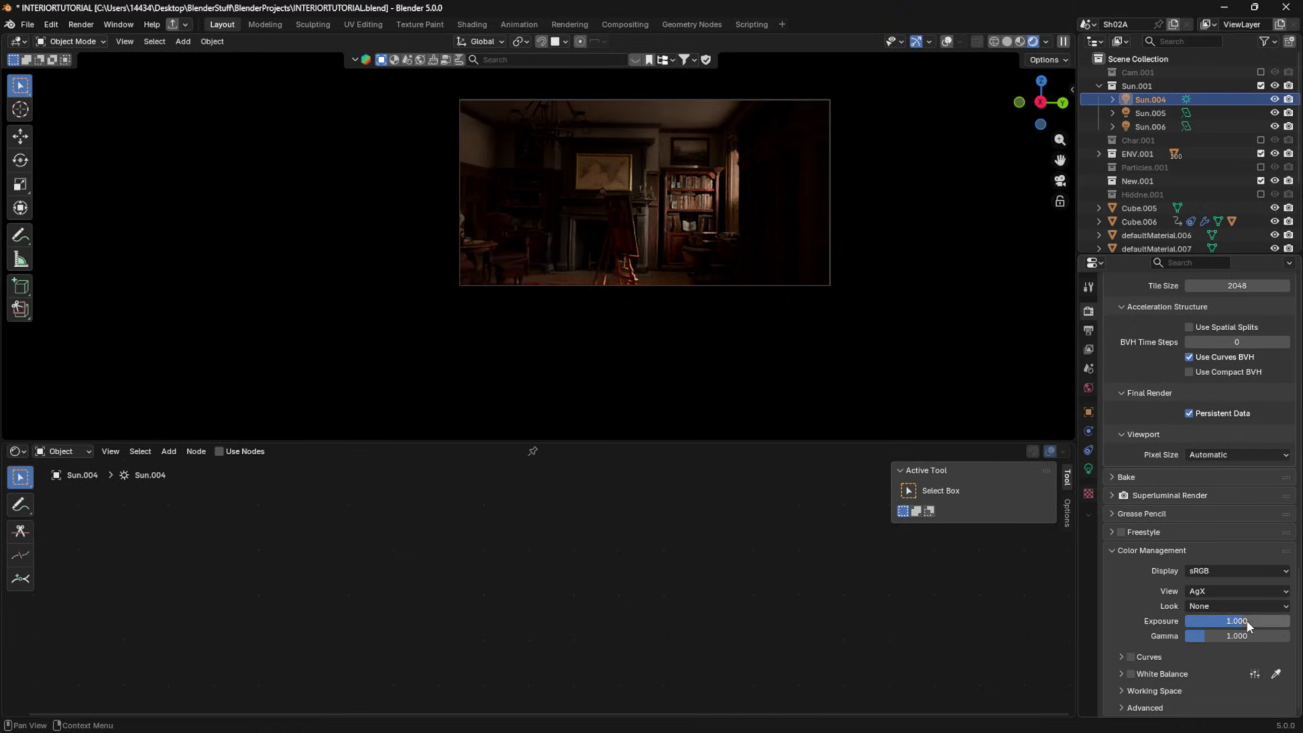
{"action": "left_click", "coordinate": [1217, 621]}
{"action": "type", "text": "1.9"}
{"action": "key", "text": "Return"}
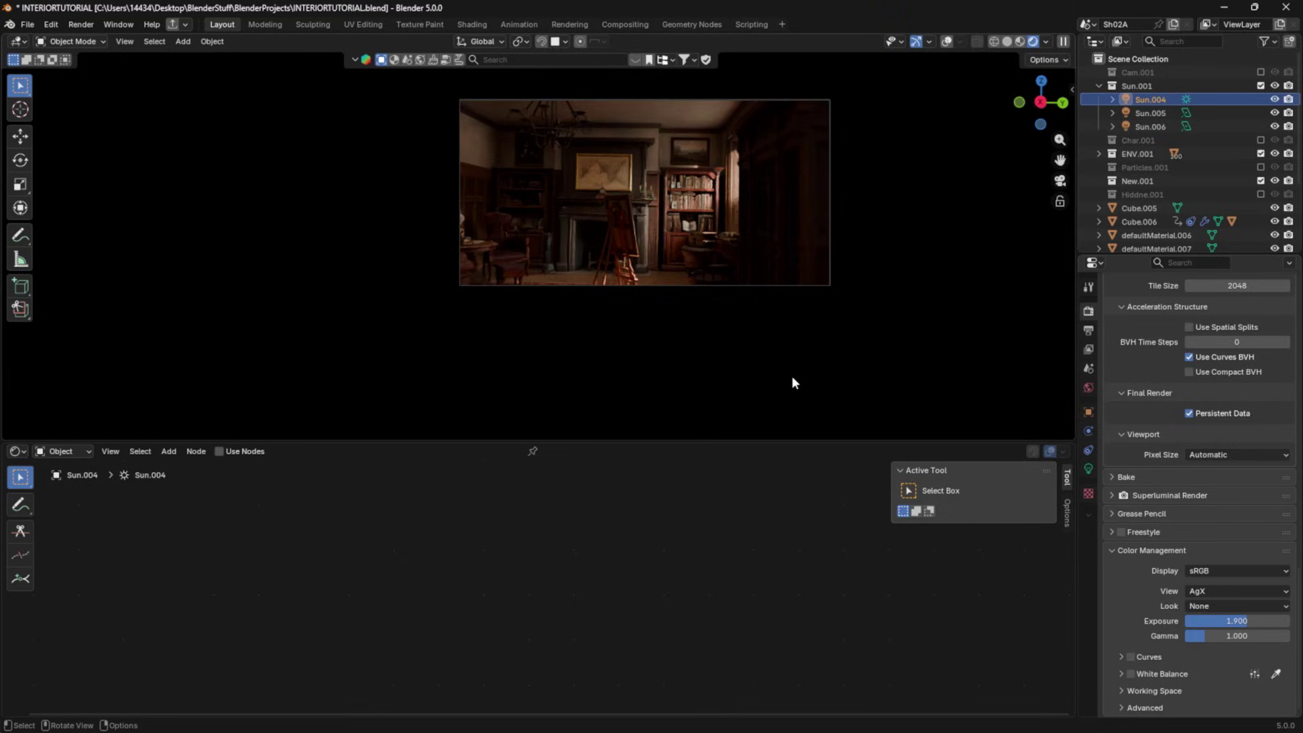
{"action": "left_click_drag", "start_coordinate": [804, 440], "coordinate": [814, 521]}
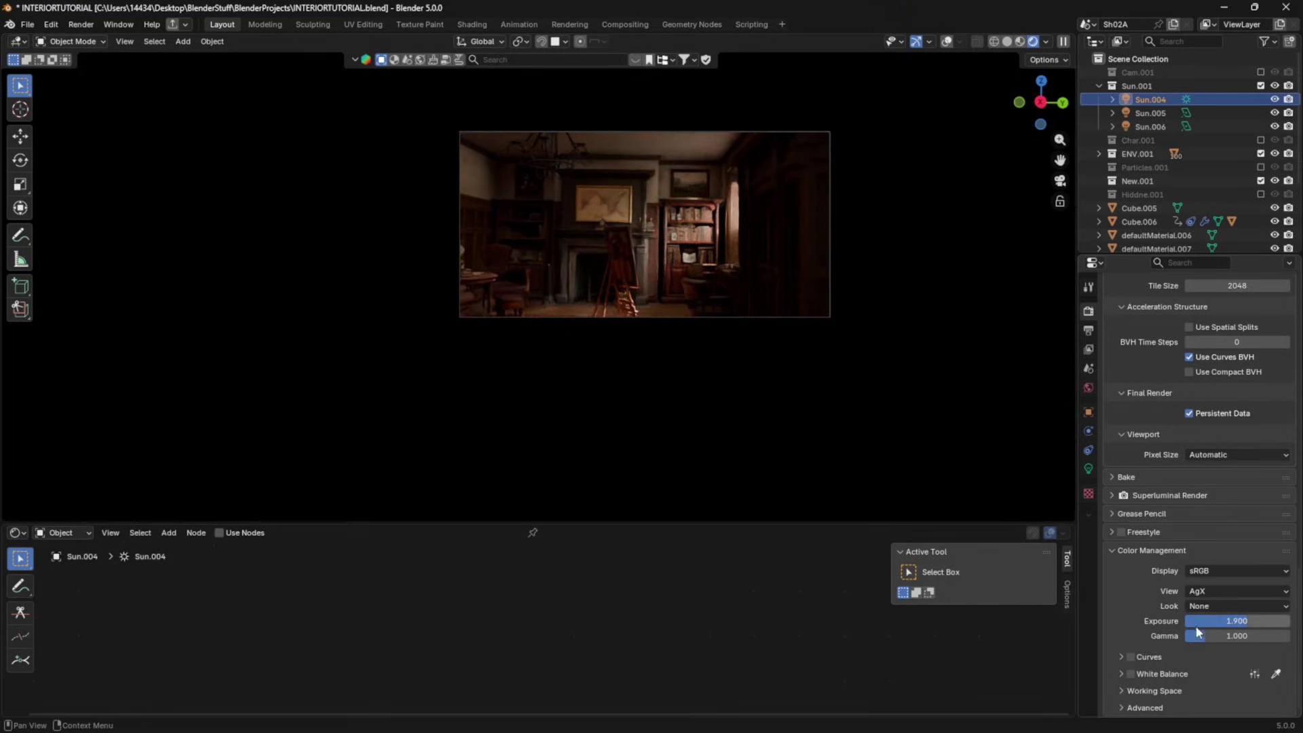
{"action": "left_click_drag", "start_coordinate": [1198, 636], "coordinate": [1254, 624]}
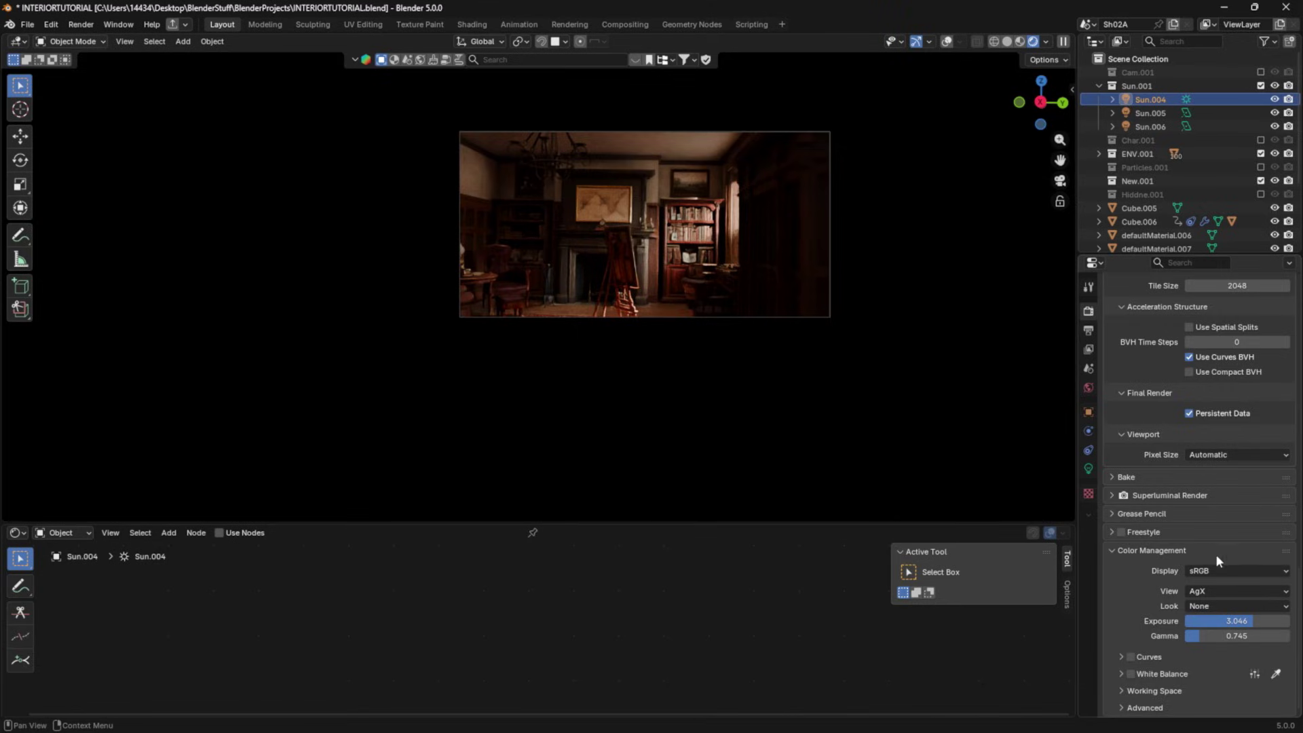
- Try the Medium High Contrast and Greyscale looks, settling on Low Contrast
{"action": "left_click", "coordinate": [1212, 605]}
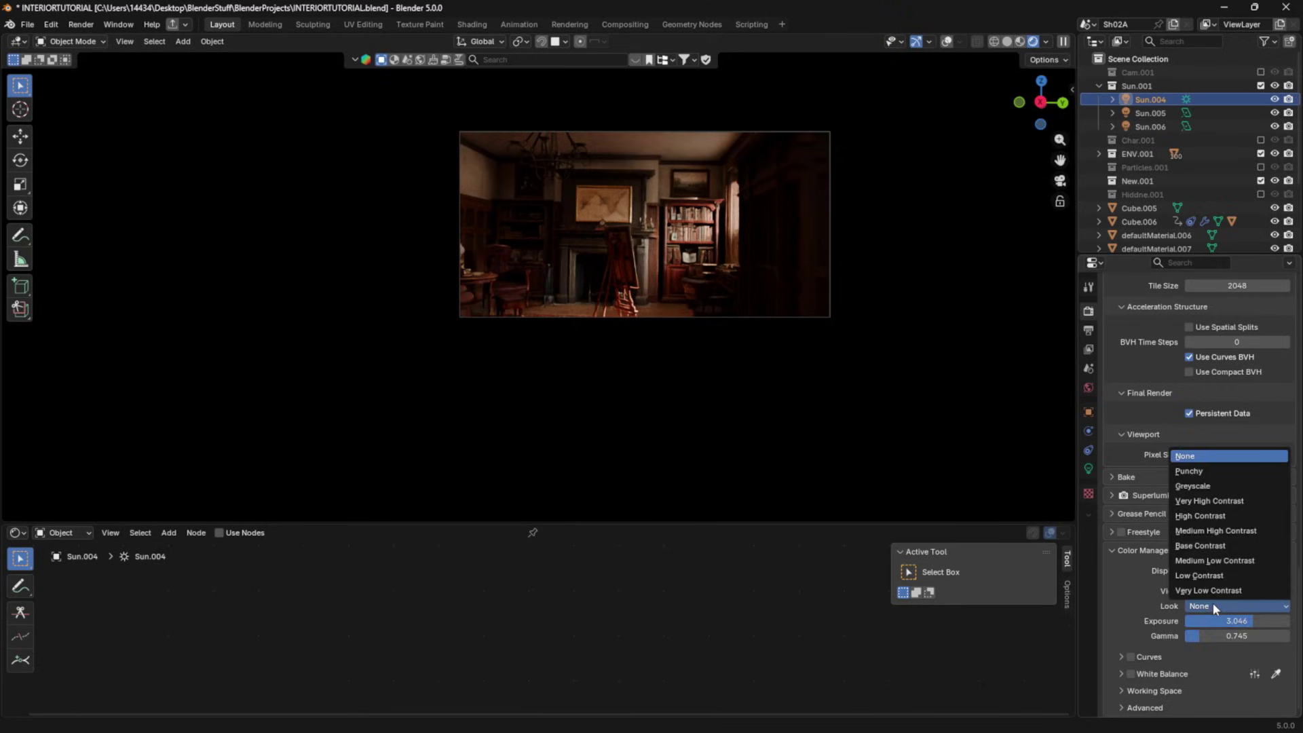
{"action": "left_click", "coordinate": [1217, 531]}
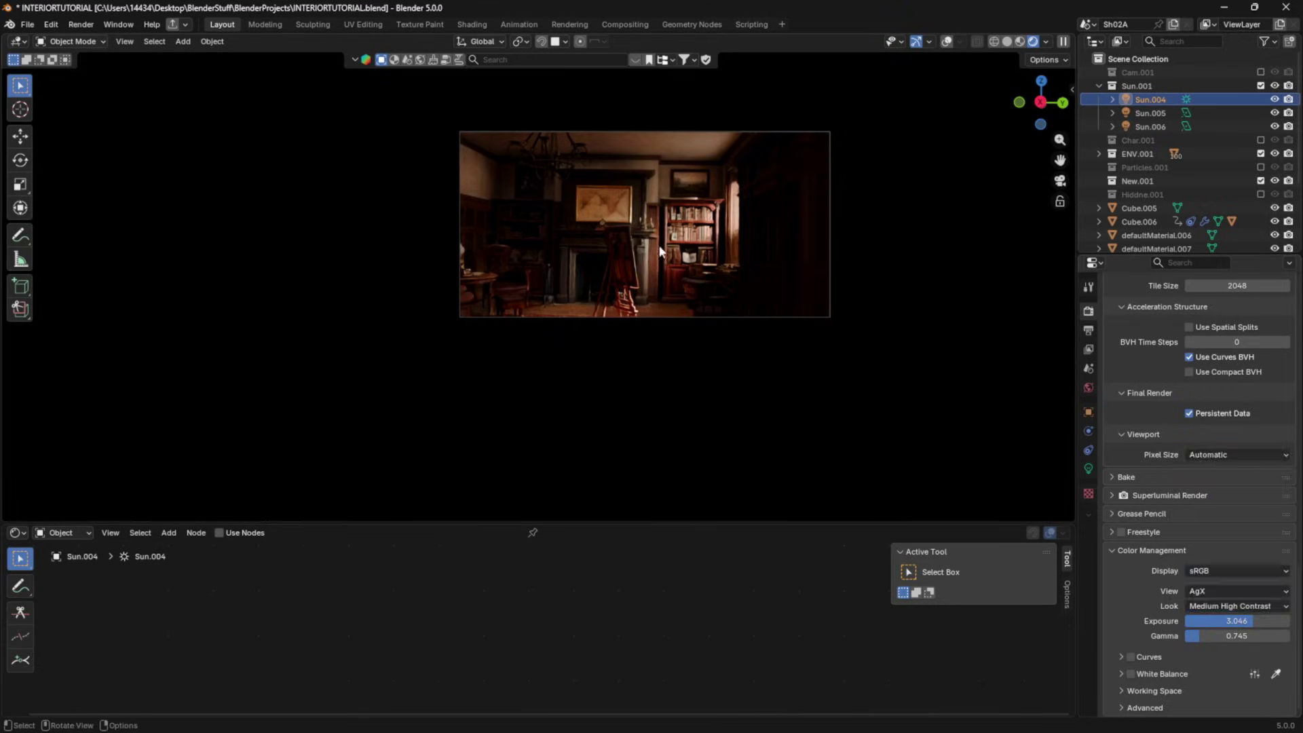
{"action": "left_click", "coordinate": [1209, 606]}
{"action": "left_click", "coordinate": [1207, 575]}
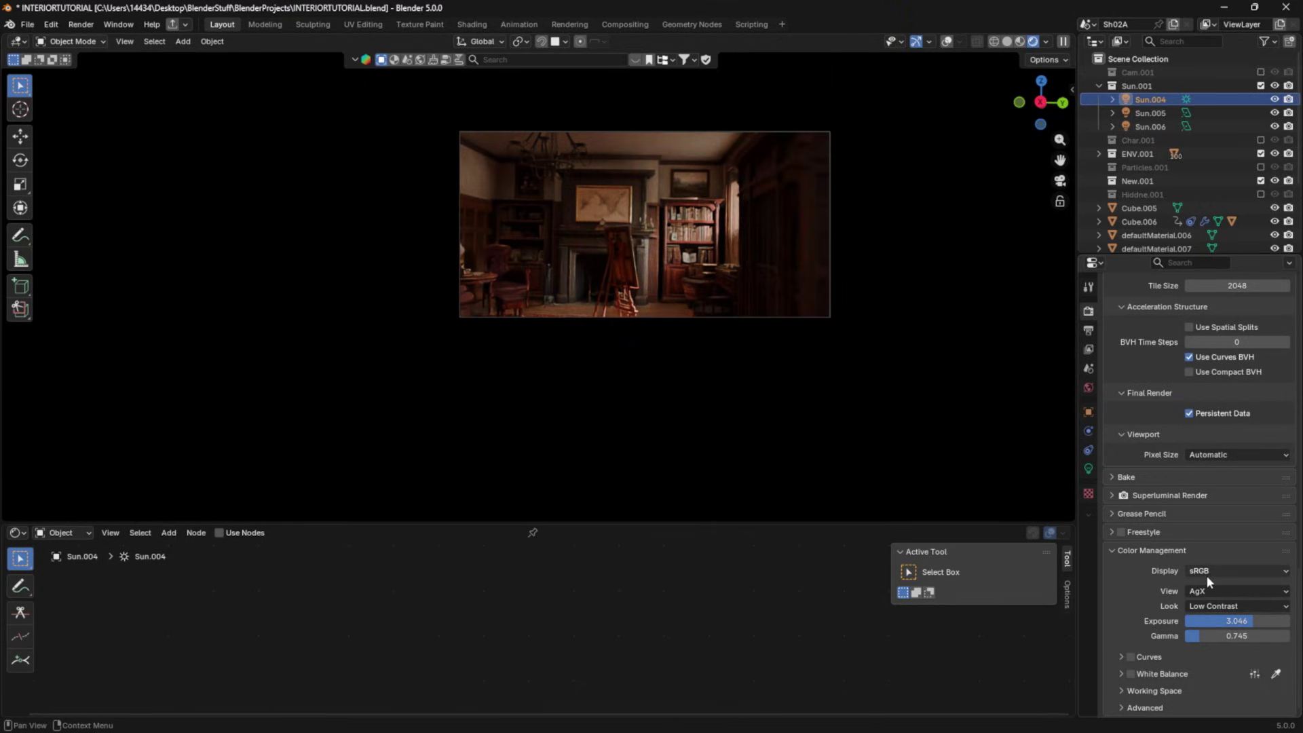
{"action": "left_click", "coordinate": [1215, 607]}
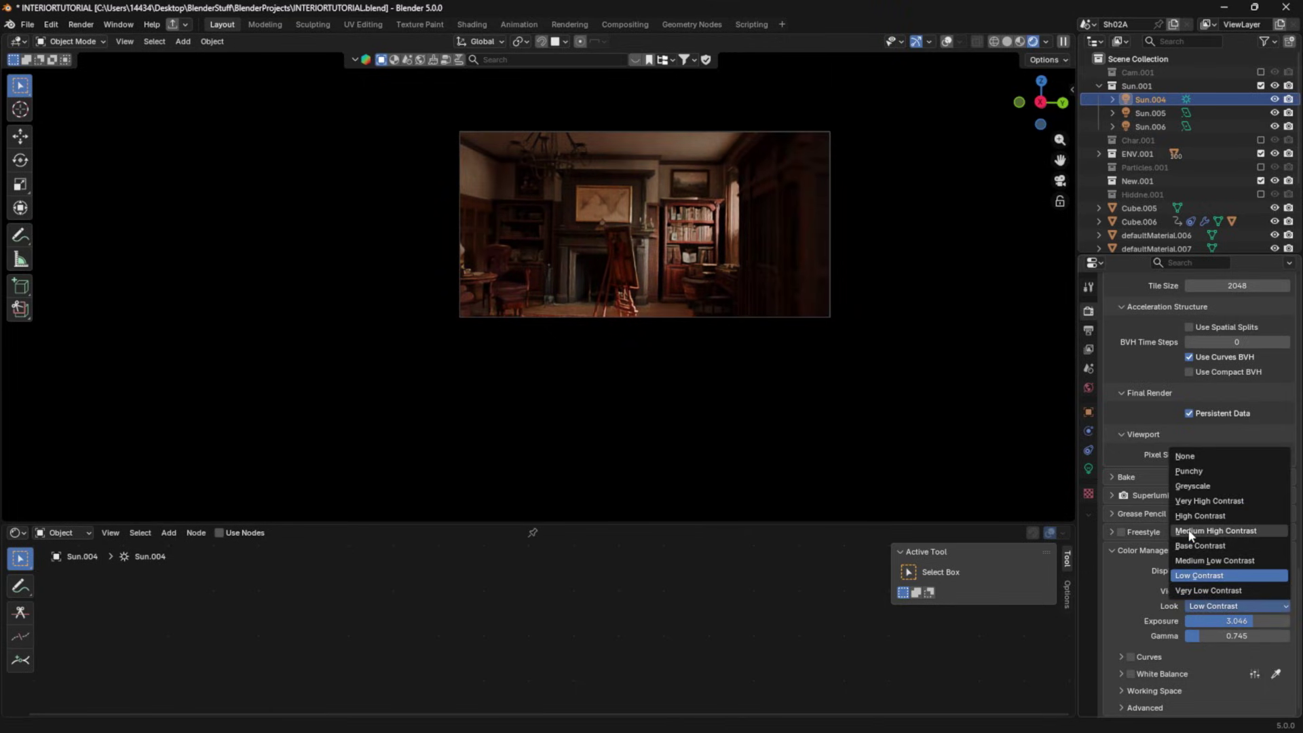
{"action": "left_click", "coordinate": [1192, 486]}
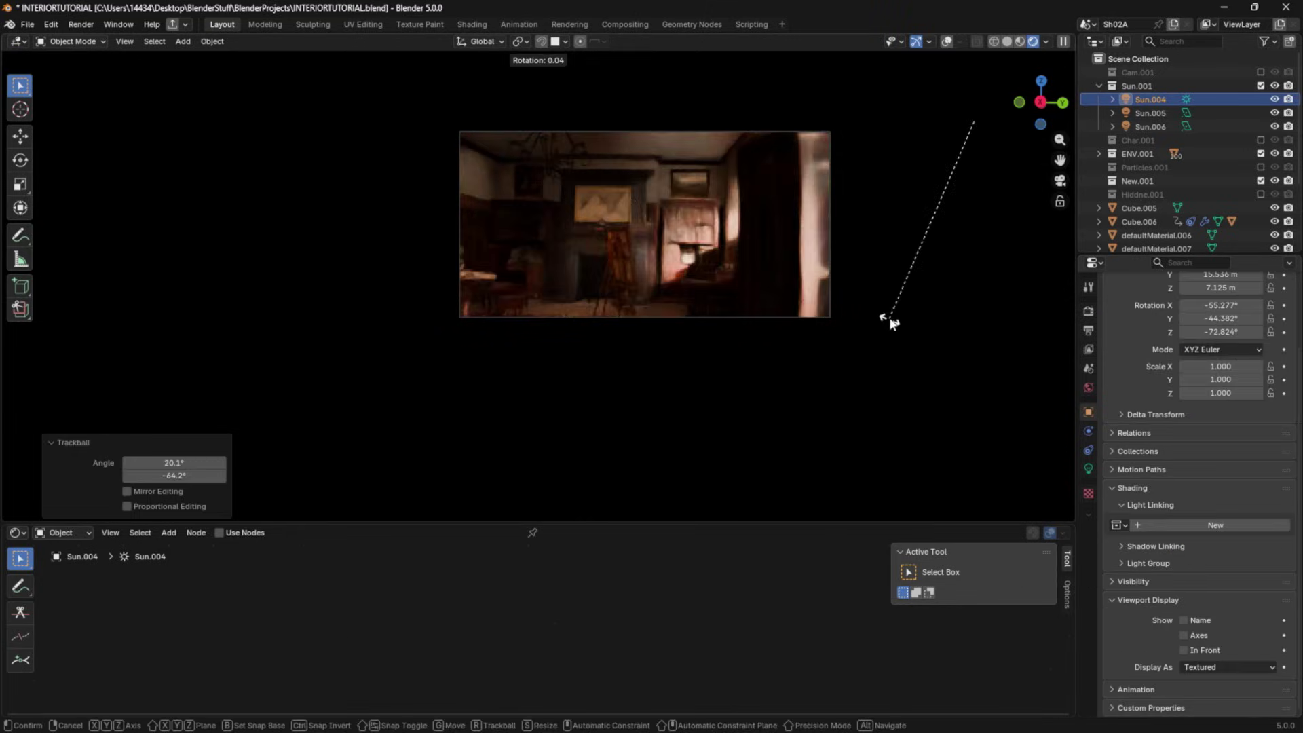
- Revert the sun lamp's new rotation and orbit out to view the house exterior
{"action": "left_click", "coordinate": [891, 320]}
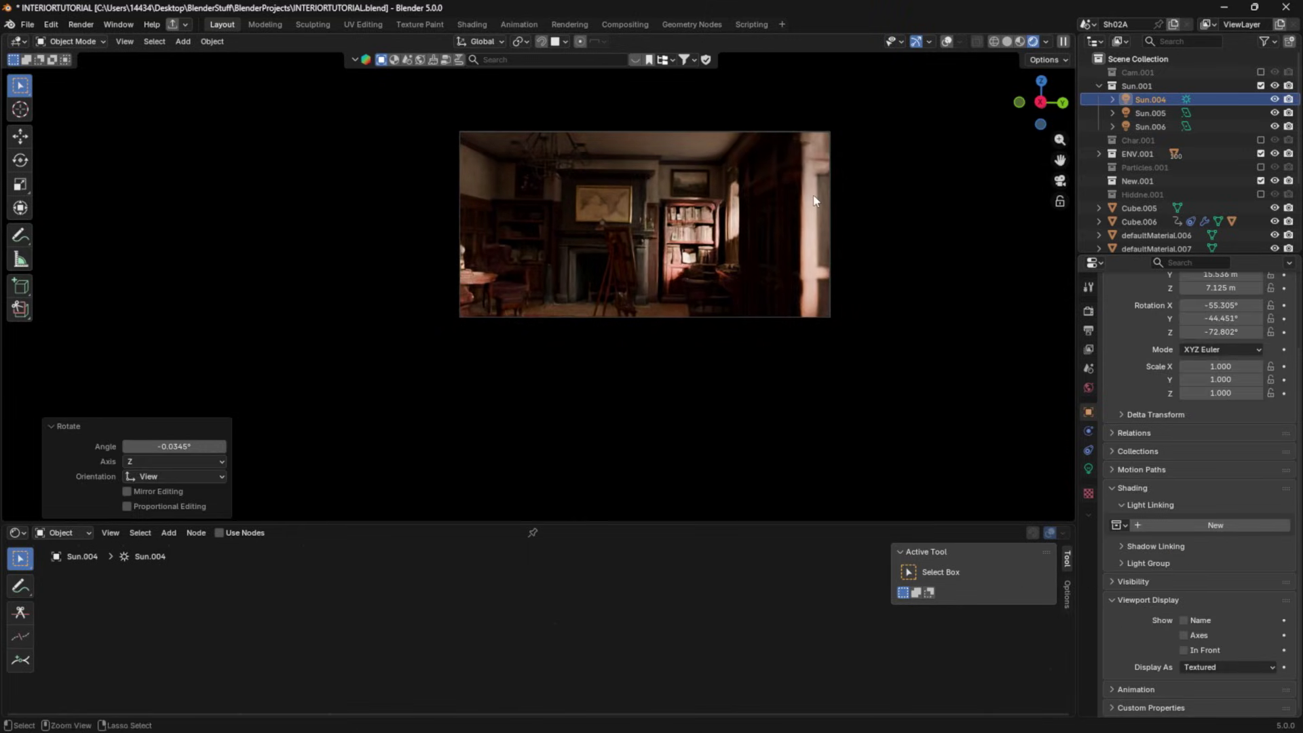
{"action": "key", "text": "ctrl+z"}
{"action": "key", "text": "ctrl+z"}
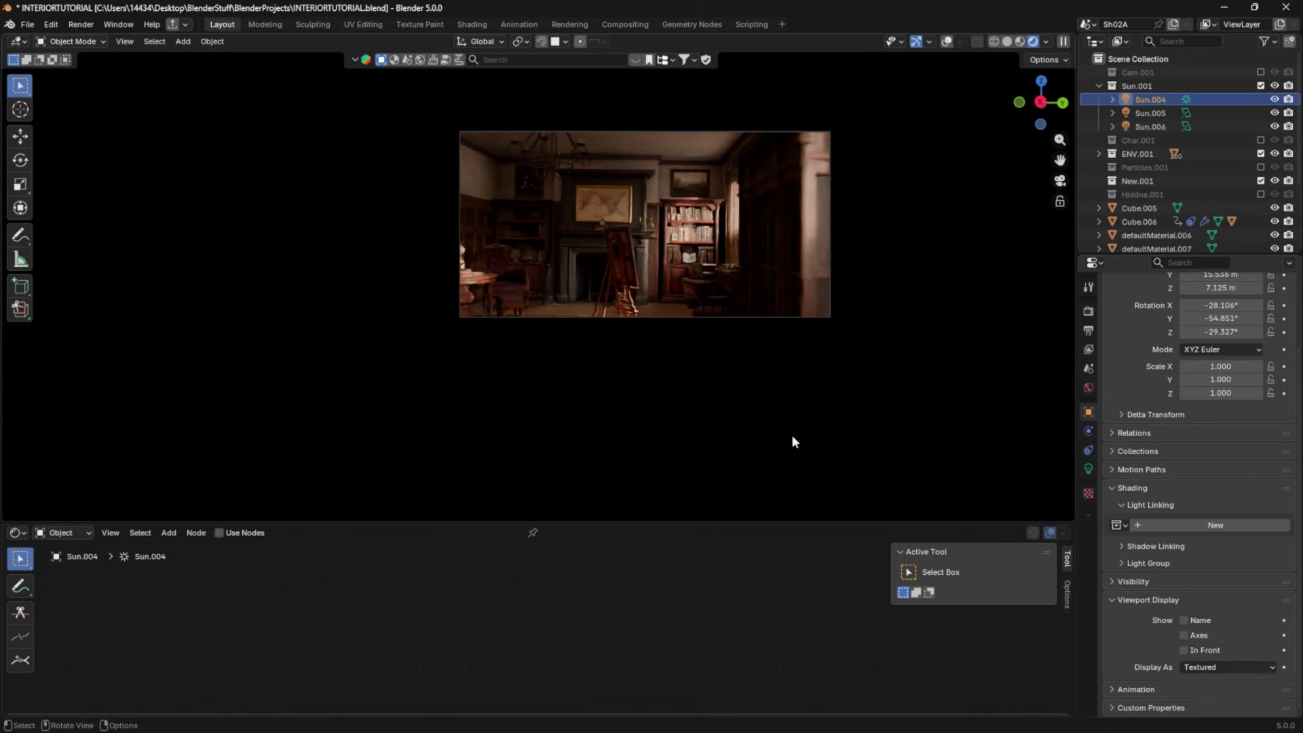
{"action": "middle_click_drag", "start_coordinate": [790, 373], "coordinate": [658, 393]}
{"action": "scroll", "coordinate": [657, 393], "scroll_direction": "down", "scroll_amount": 5}
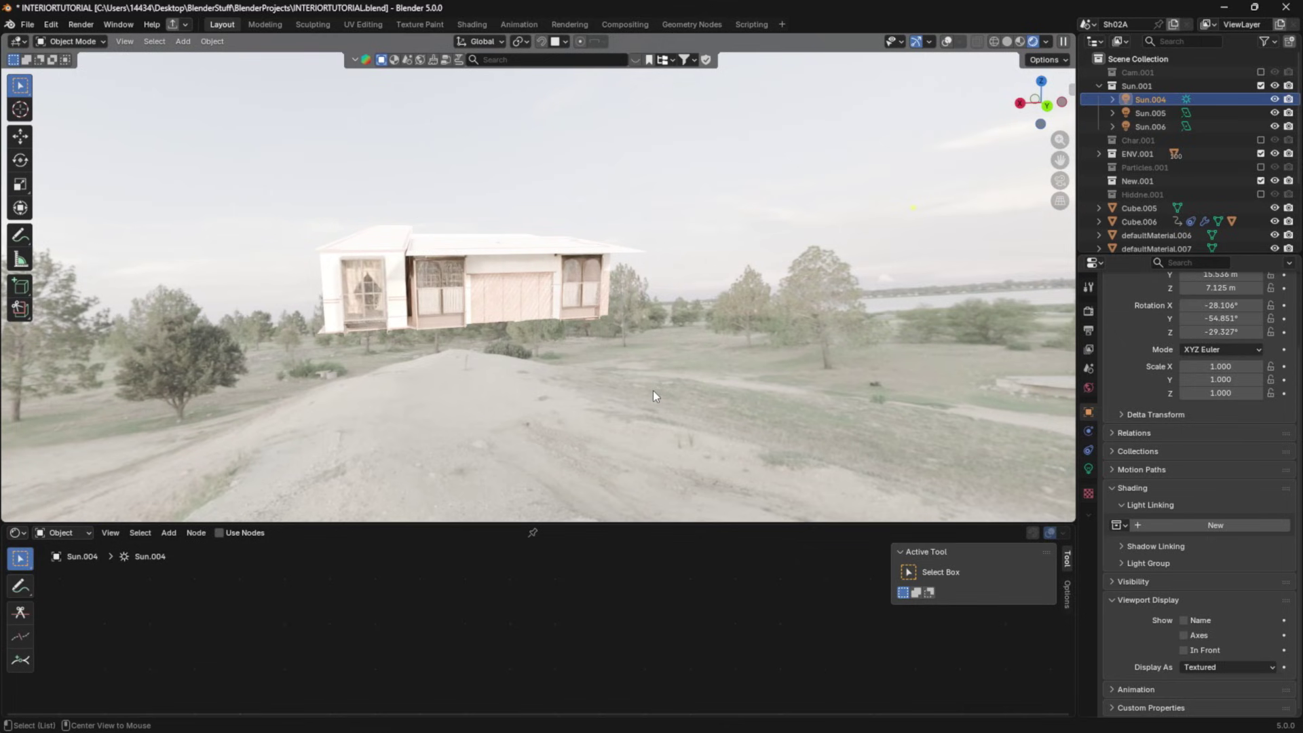
- Reveal all hidden objects and set the large plane's Roughness to 1.000
{"action": "key", "text": "alt+h"}
{"action": "left_click", "coordinate": [423, 270]}
{"action": "middle_click_drag", "start_coordinate": [623, 241], "coordinate": [454, 315]}
{"action": "scroll", "coordinate": [536, 285], "scroll_direction": "down", "scroll_amount": 4}
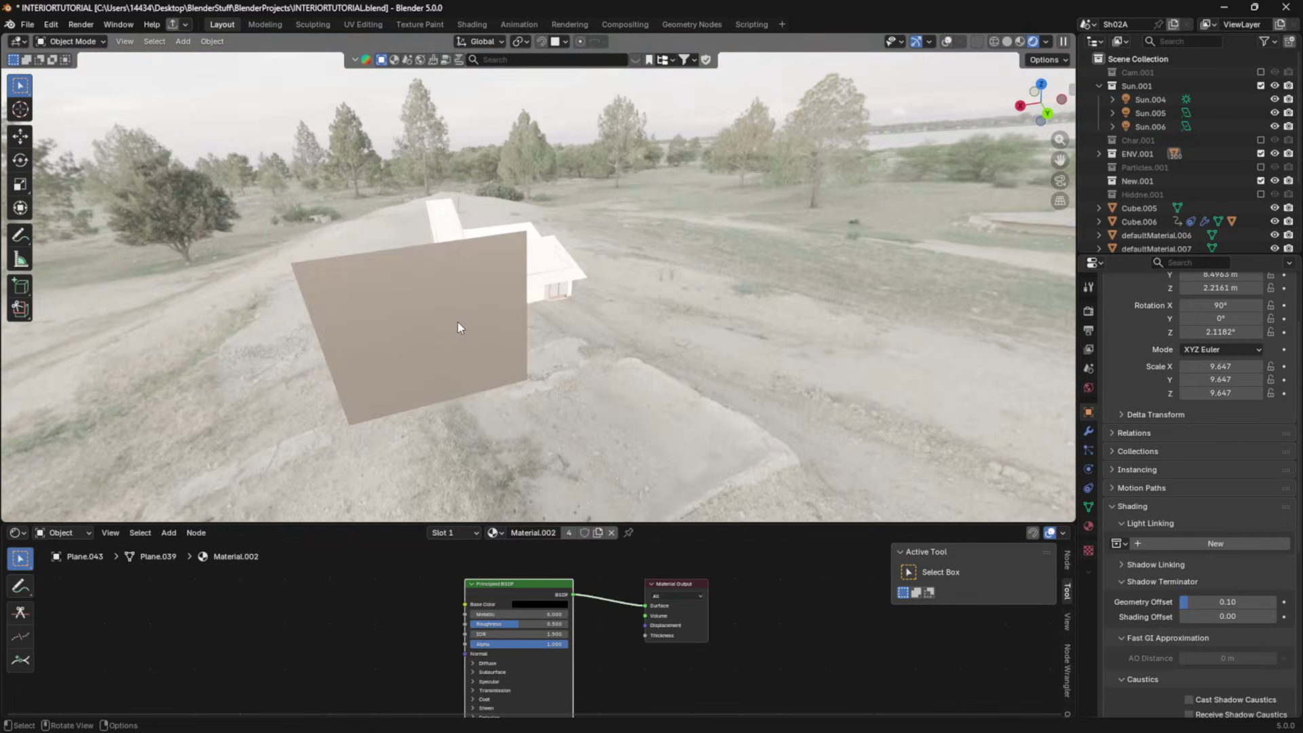
{"action": "left_click_drag", "start_coordinate": [543, 624], "coordinate": [590, 623]}
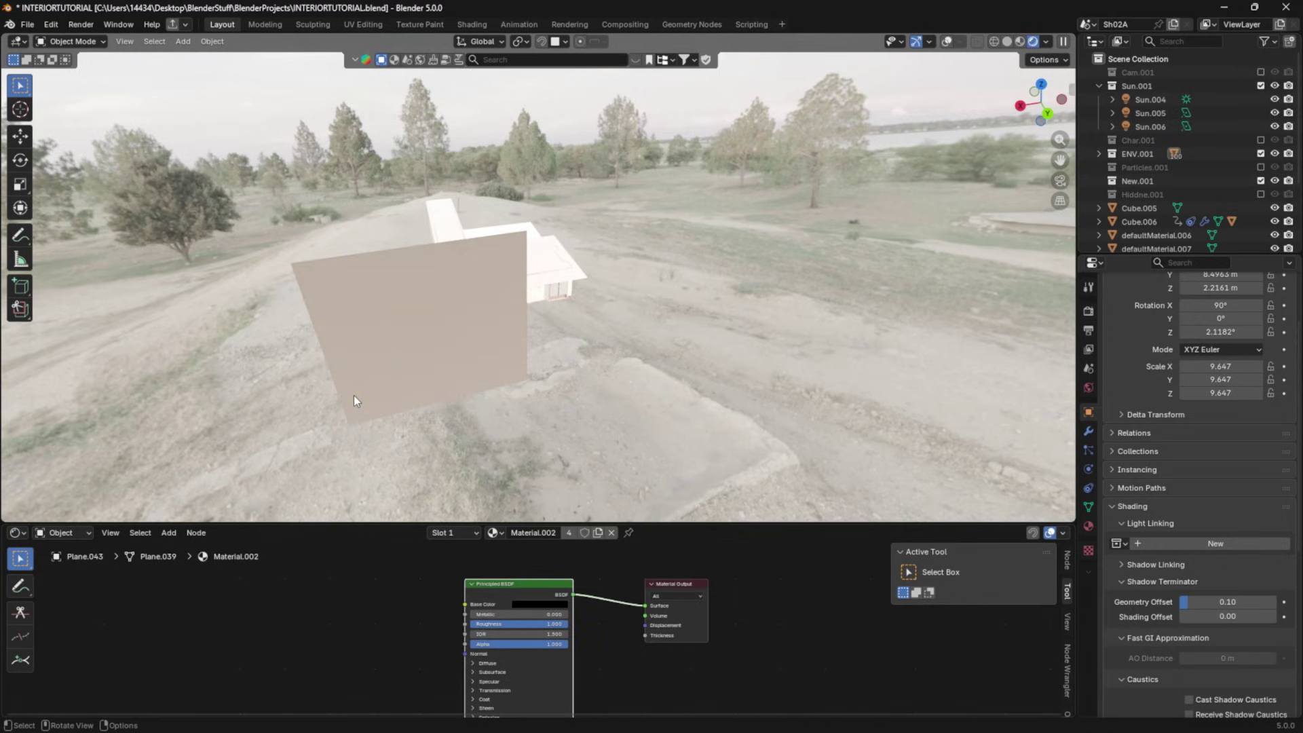
- Try enlarging the plane, undo the scaling, and look around the interior
{"action": "middle_click_drag", "start_coordinate": [353, 395], "coordinate": [642, 330]}
{"action": "key", "text": "s"}
{"action": "left_click", "coordinate": [840, 371]}
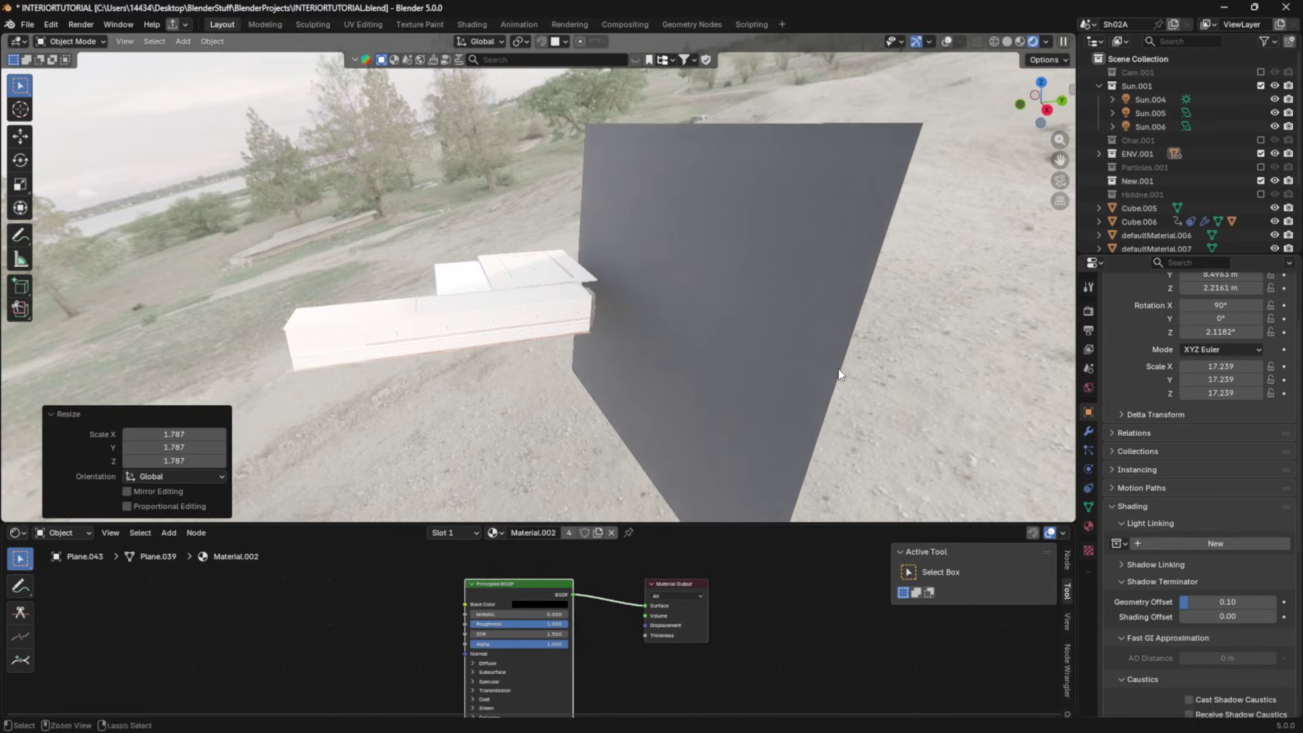
{"action": "key", "text": "ctrl+z"}
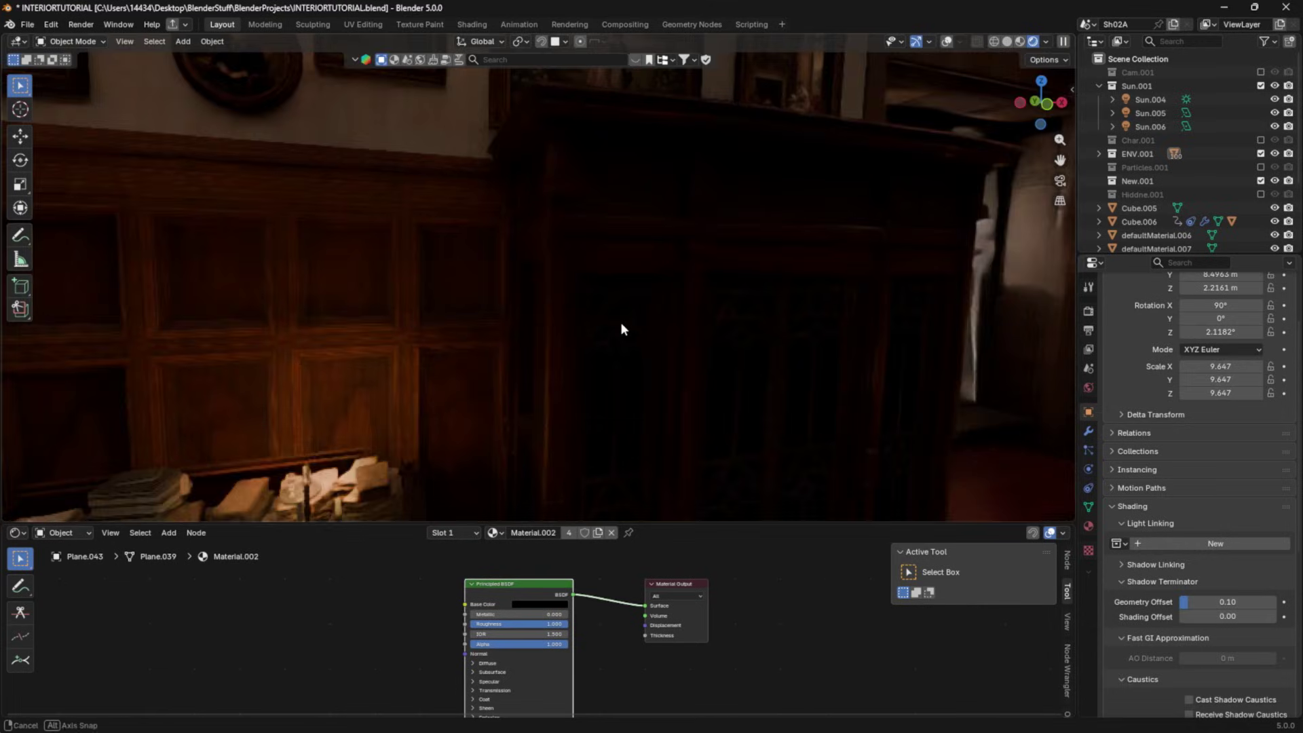
{"action": "middle_click_drag", "start_coordinate": [620, 321], "coordinate": [552, 311]}
{"action": "scroll", "coordinate": [657, 322], "scroll_direction": "down", "scroll_amount": 3}
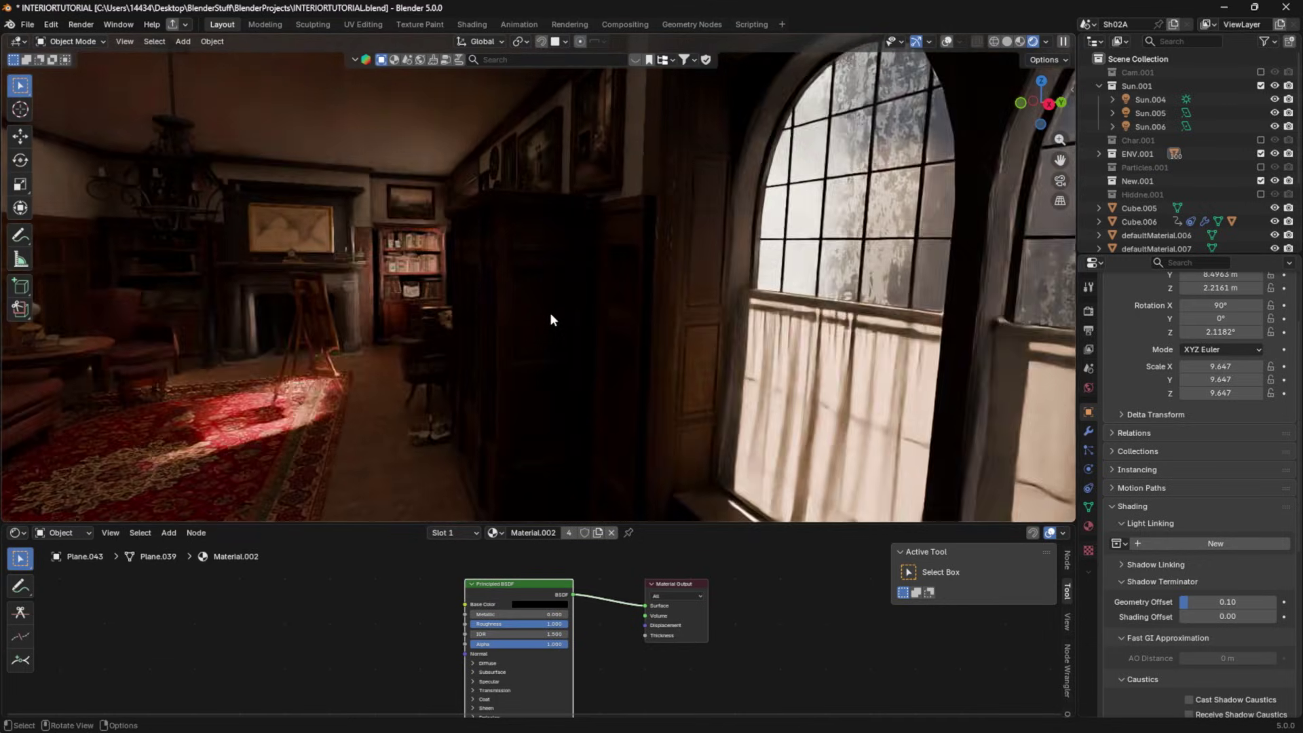
- Return to the camera view of the room, briefly hiding an object then restoring it
{"action": "key", "text": "KP_0"}
{"action": "key", "text": "h"}
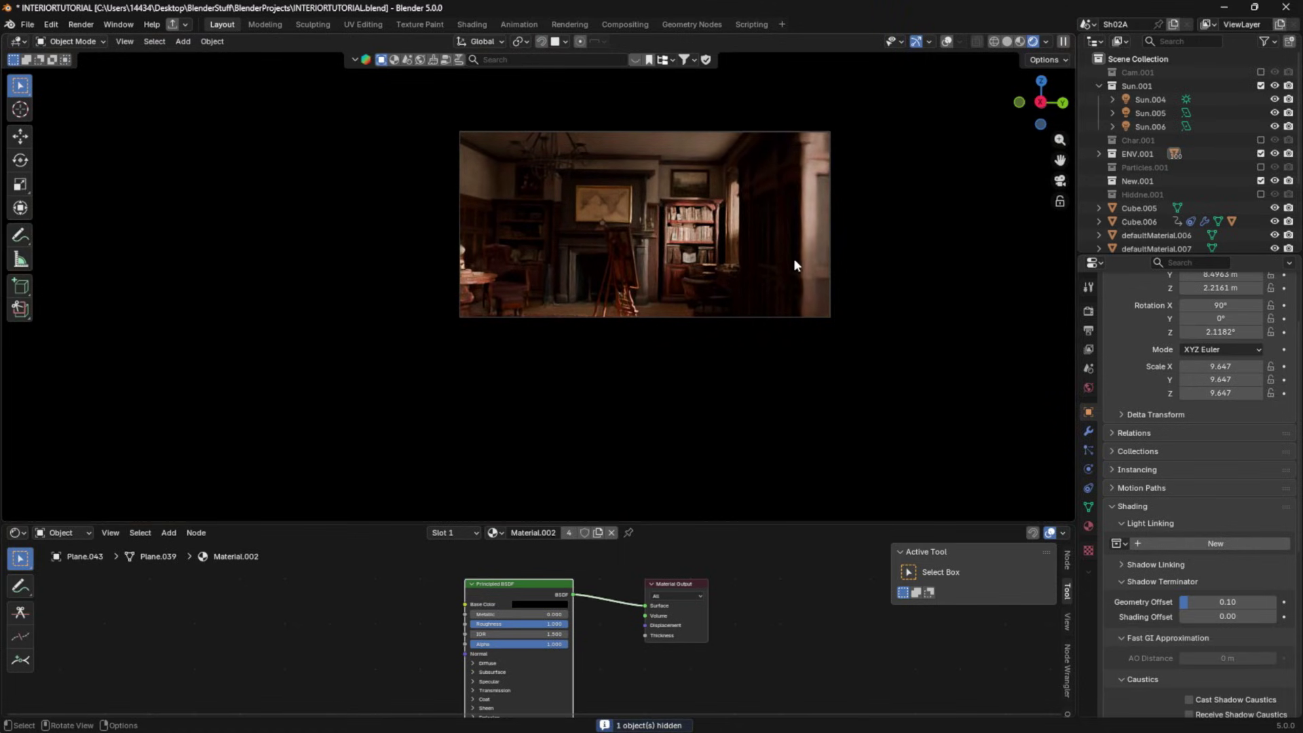
{"action": "key", "text": "ctrl+z"}
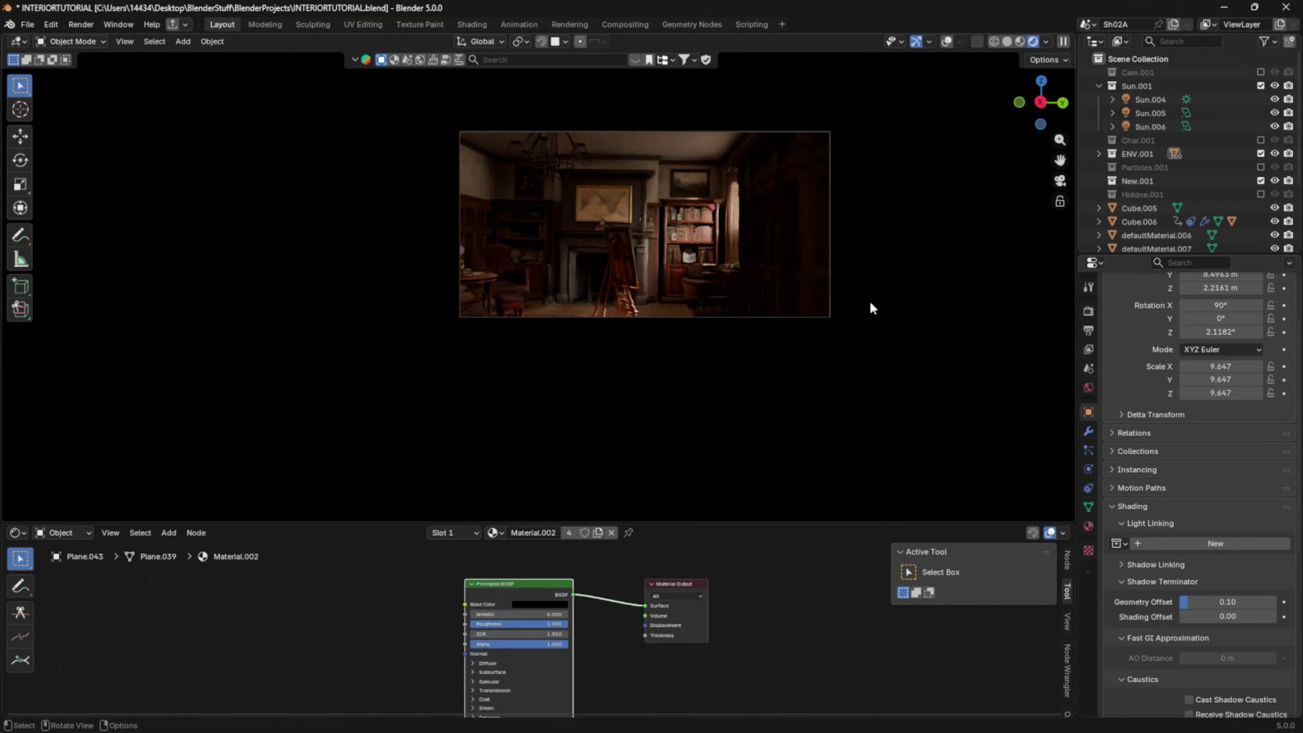
- Add a Noise Texture node beside the shader and link its Factor output into the plane's material
{"action": "middle_click_drag", "start_coordinate": [612, 277], "coordinate": [746, 309]}
{"action": "key", "text": "shift+a"}
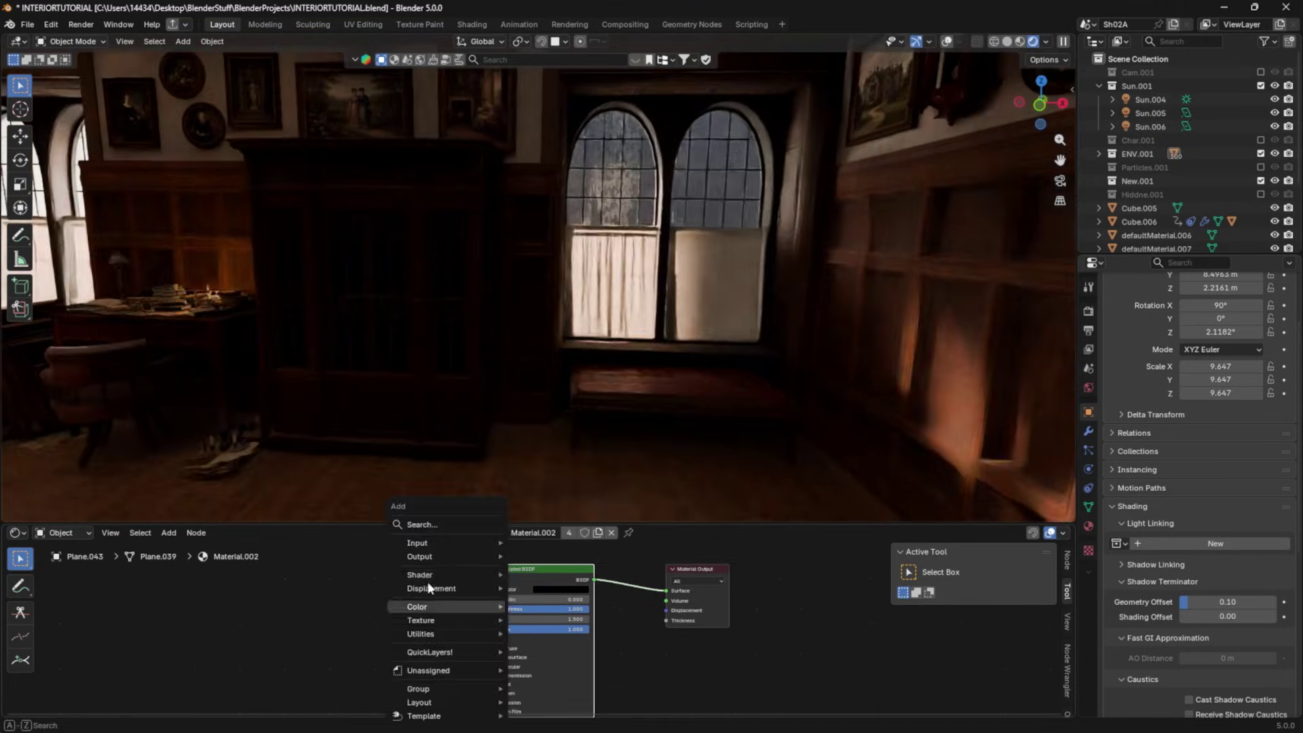
{"action": "type", "text": "noi"}
{"action": "left_click", "coordinate": [482, 554]}
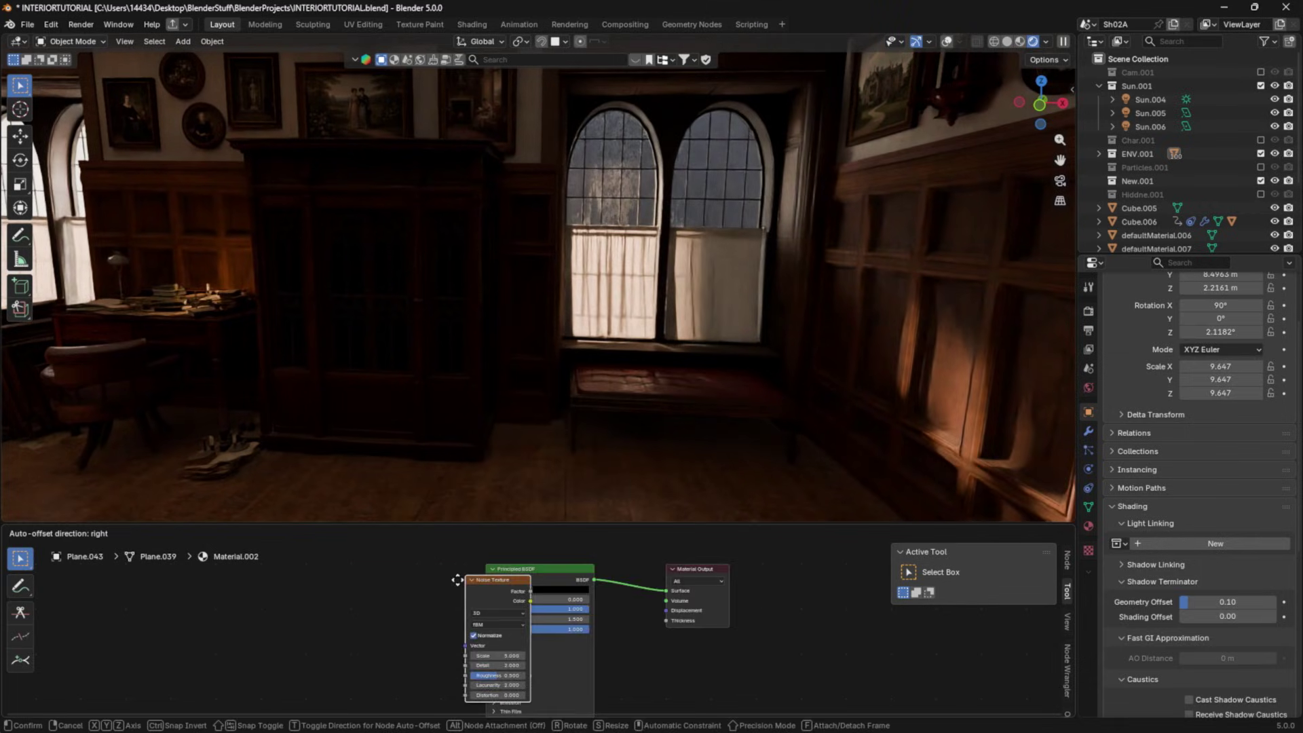
{"action": "left_click", "coordinate": [290, 616]}
{"action": "middle_click_drag", "start_coordinate": [431, 622], "coordinate": [436, 606]}
{"action": "left_click_drag", "start_coordinate": [370, 613], "coordinate": [492, 613]}
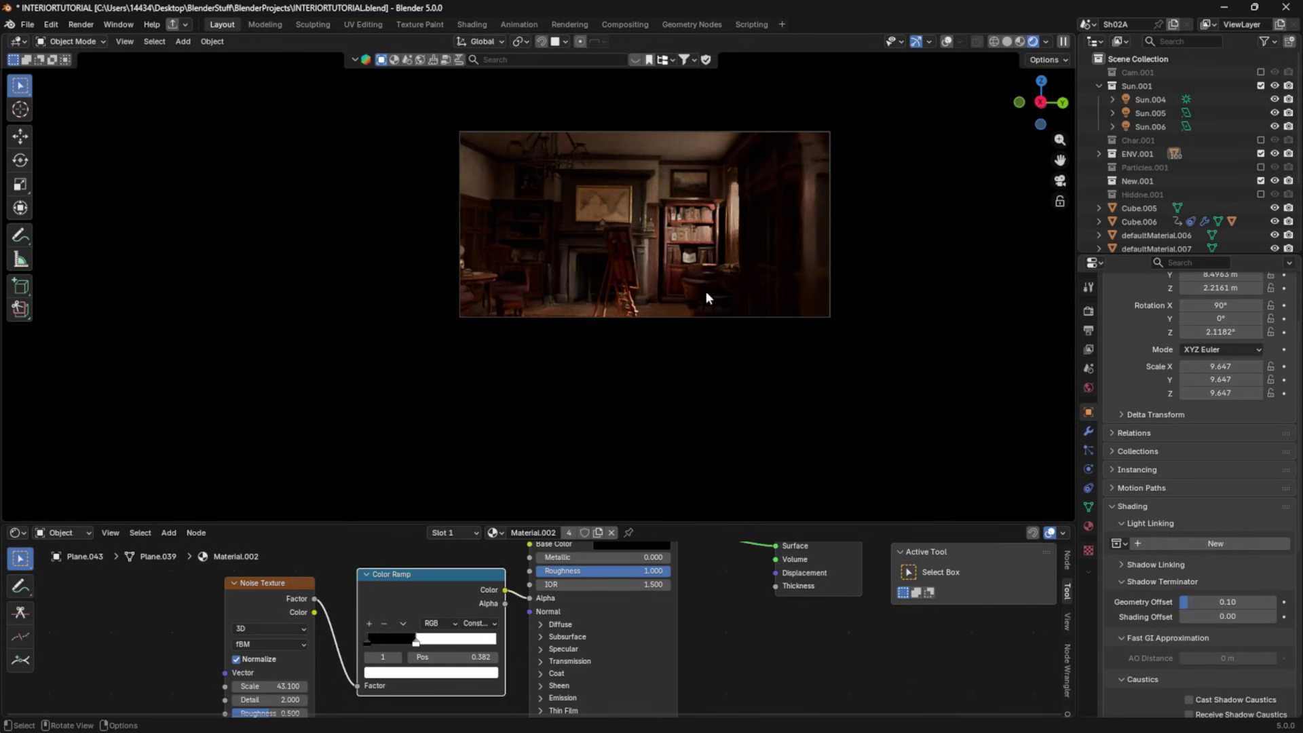
- Frame the noise-textured plane, return to the camera view, and undo the last change
{"action": "key", "text": "KP_0"}
{"action": "key", "text": "KP_Decimal"}
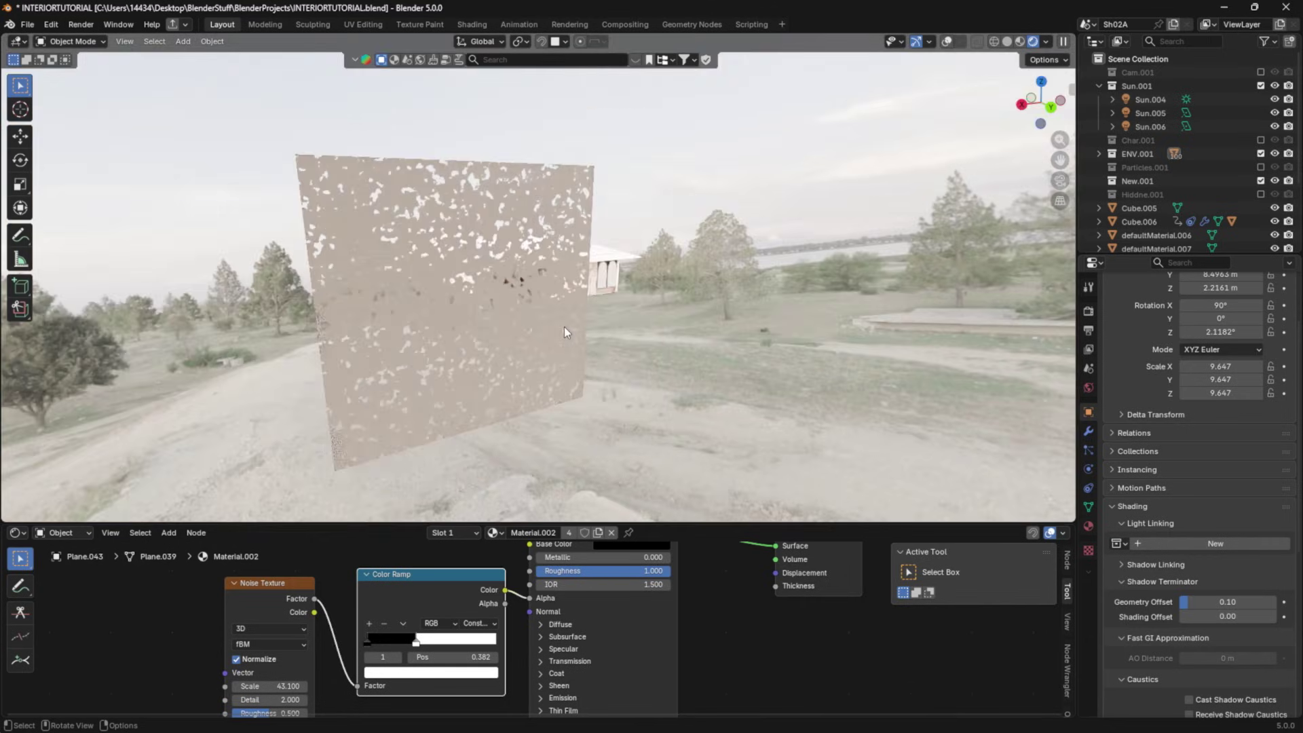
{"action": "key", "text": "KP_0"}
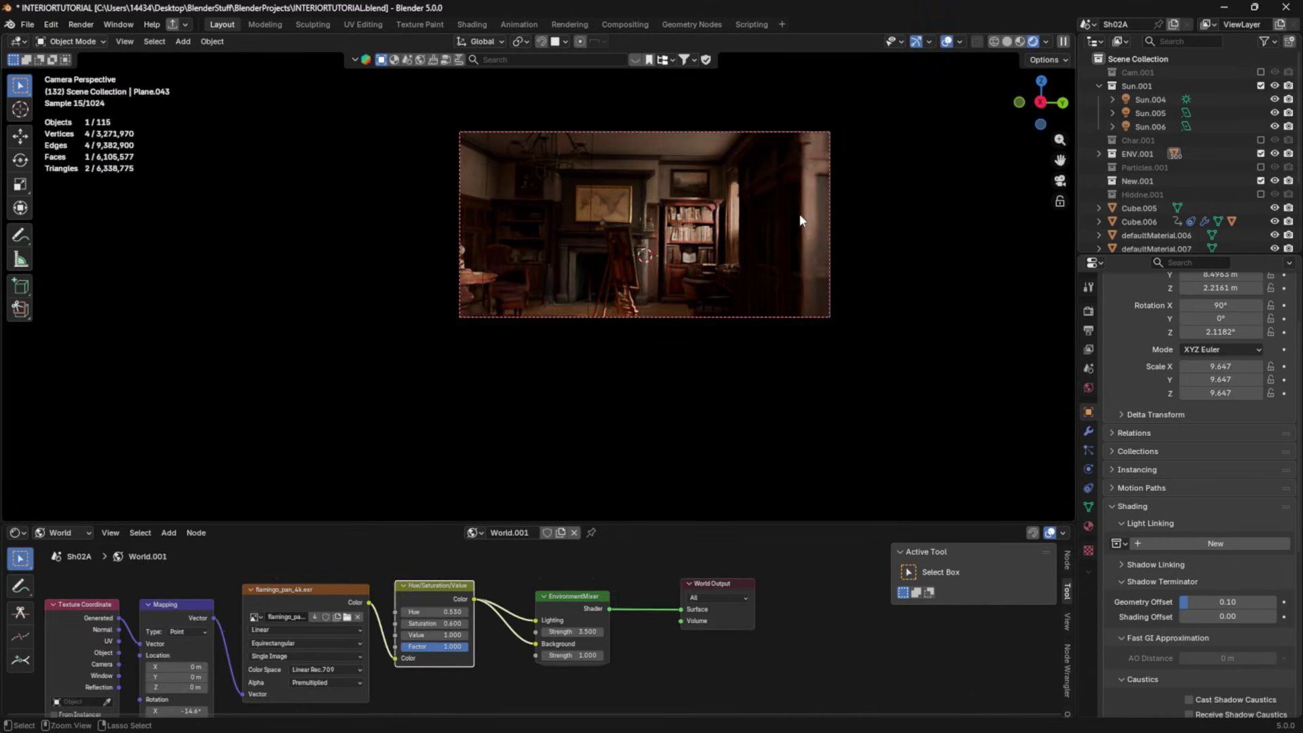
{"action": "key", "text": "ctrl+z"}
{"action": "key", "text": "ctrl+z"}
{"action": "key", "text": "ctrl+z"}
{"action": "key", "text": "ctrl+z"}
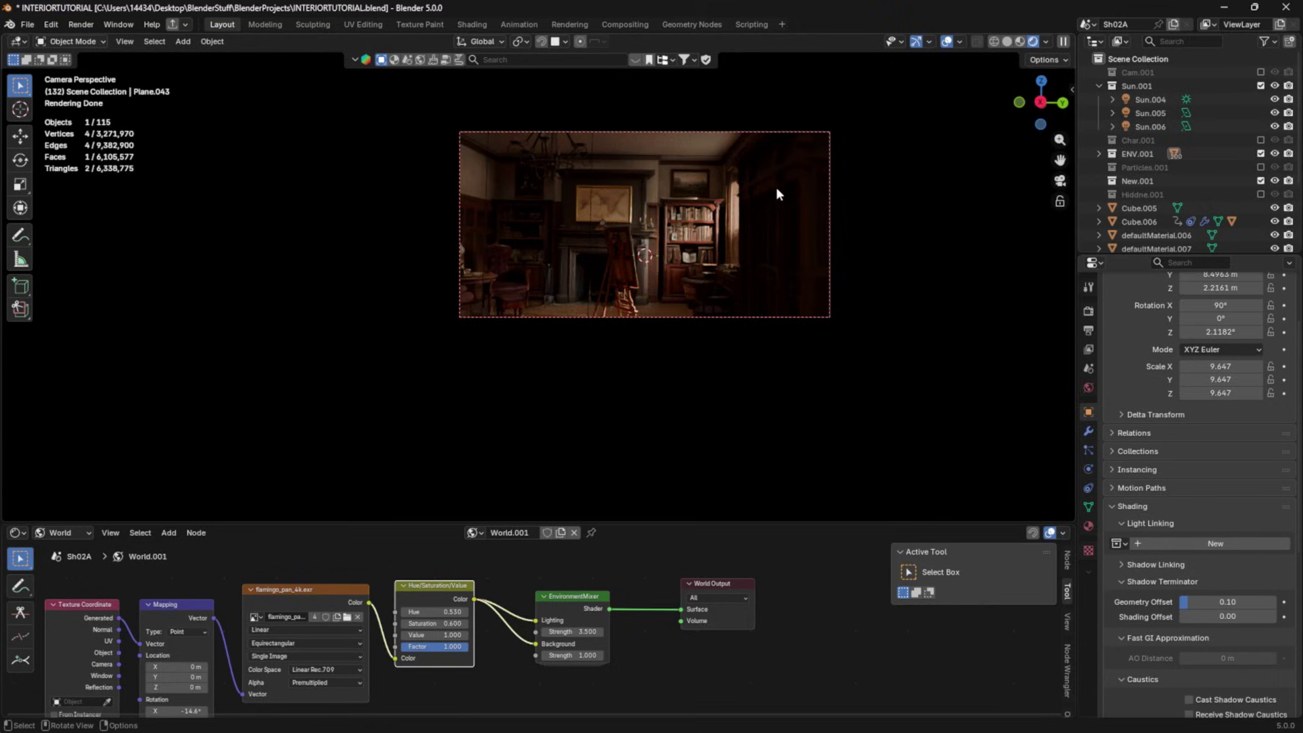
- Turn the bottom editor into the Compositor and reposition the camera frame
{"action": "left_click", "coordinate": [1046, 41]}
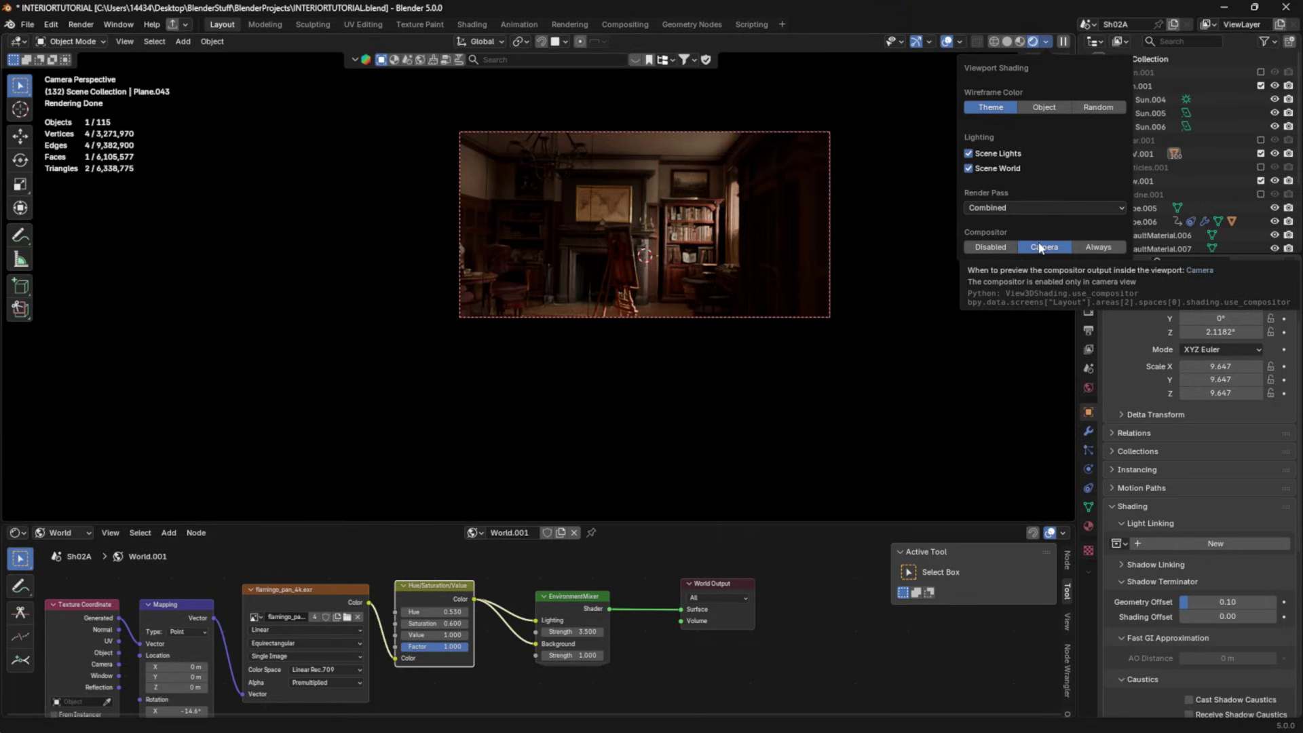
{"action": "left_click", "coordinate": [16, 533]}
{"action": "left_click", "coordinate": [50, 629]}
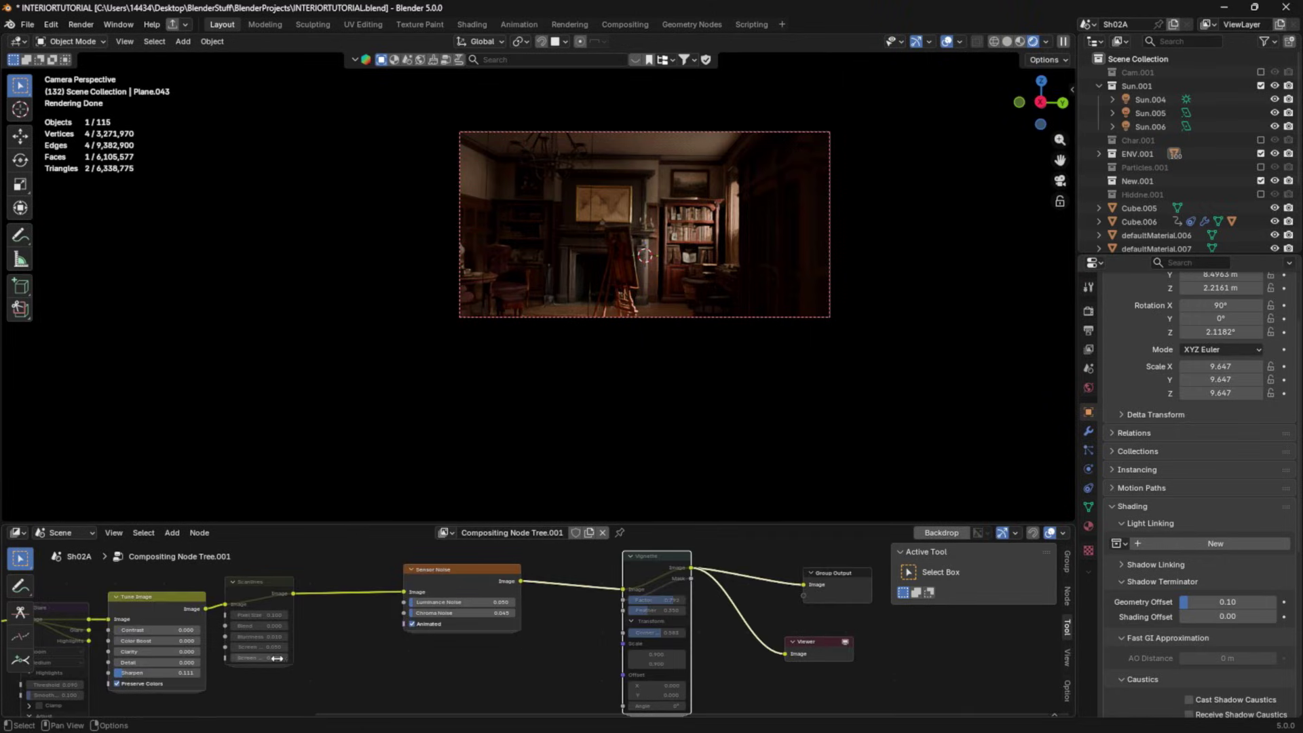
{"action": "scroll", "coordinate": [604, 229], "scroll_direction": "up", "scroll_amount": 2}
{"action": "middle_click_drag", "start_coordinate": [603, 229], "coordinate": [580, 250], "text": "shift"}
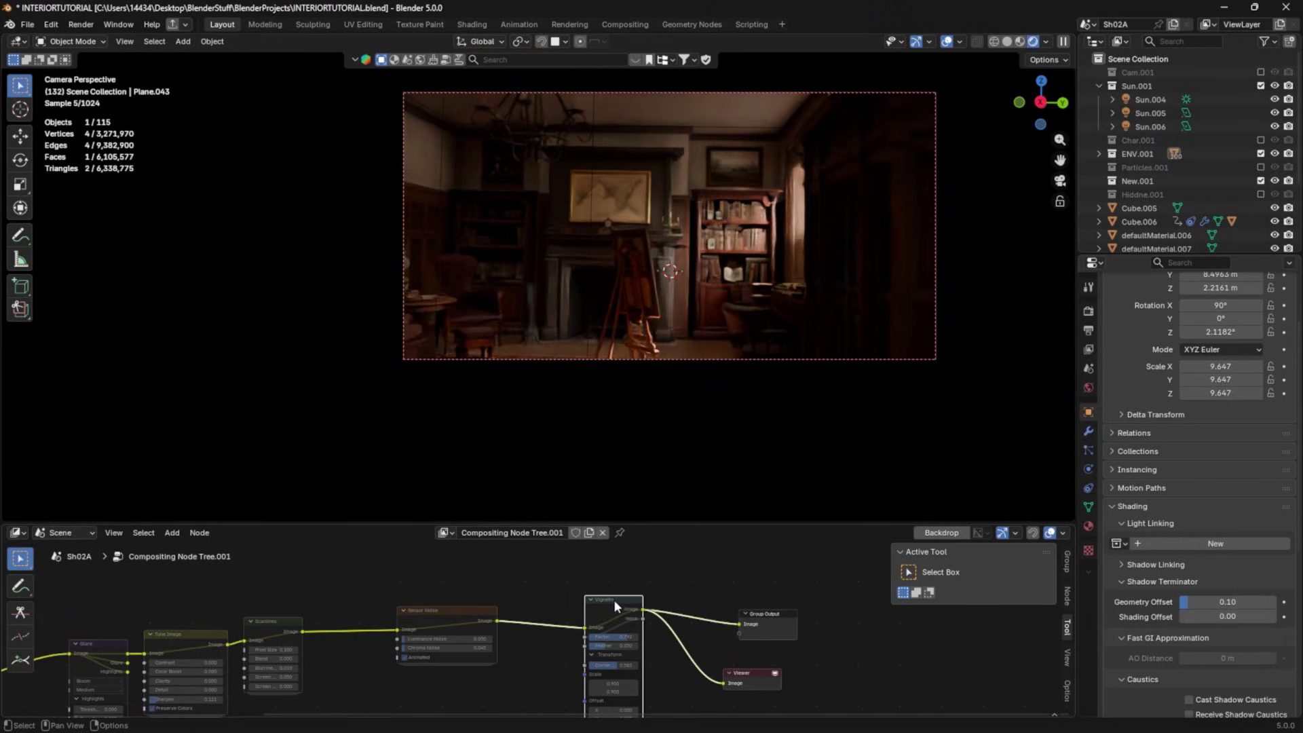
- Unmute the Vignette node, then pan through the nodes to the Sensor Noise and Glare nodes
{"action": "key", "text": "m"}
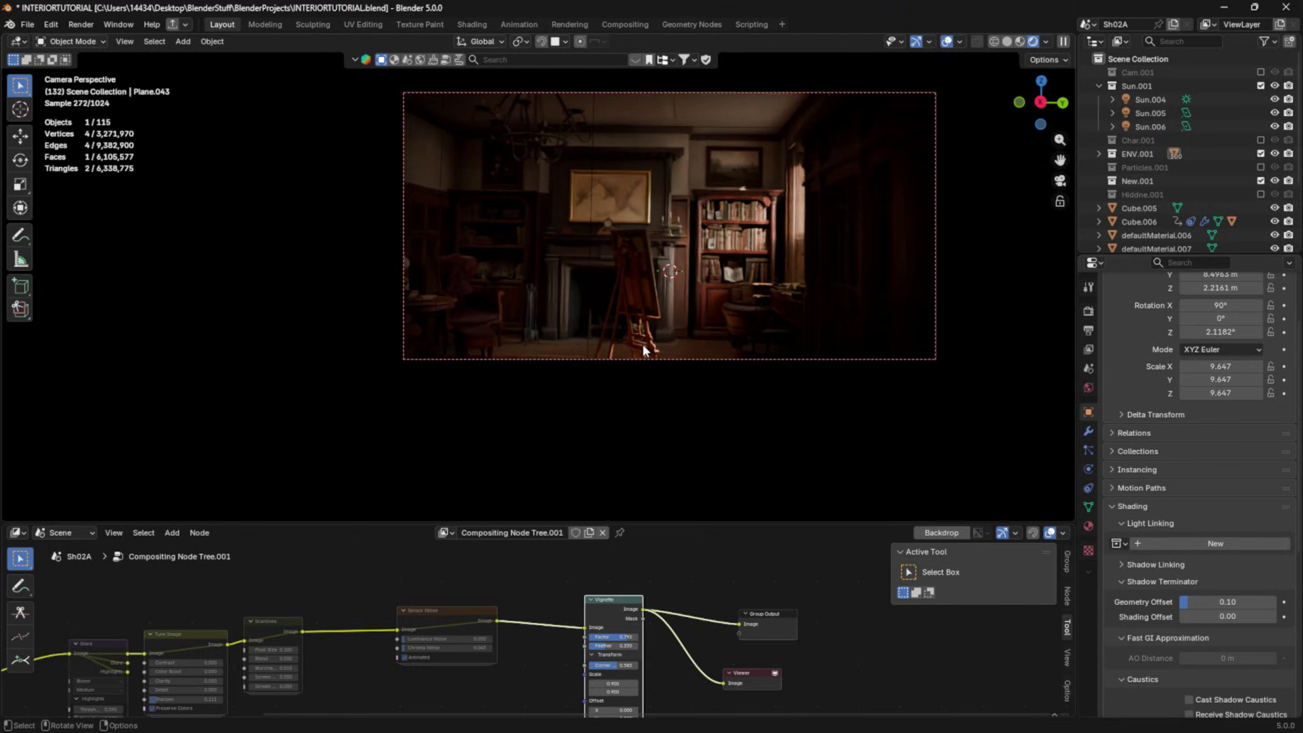
{"action": "left_click", "coordinate": [458, 616]}
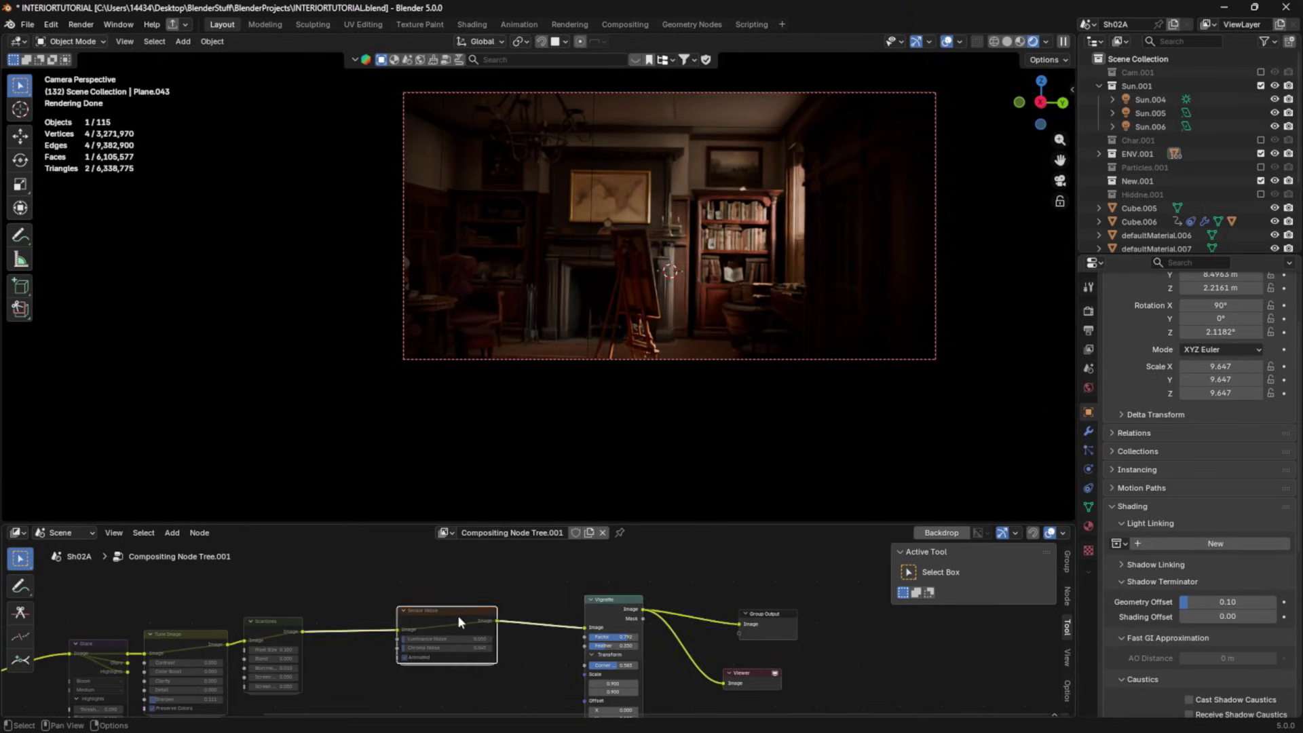
{"action": "middle_click_drag", "start_coordinate": [332, 614], "coordinate": [577, 601]}
{"action": "middle_click_drag", "start_coordinate": [462, 608], "coordinate": [553, 578]}
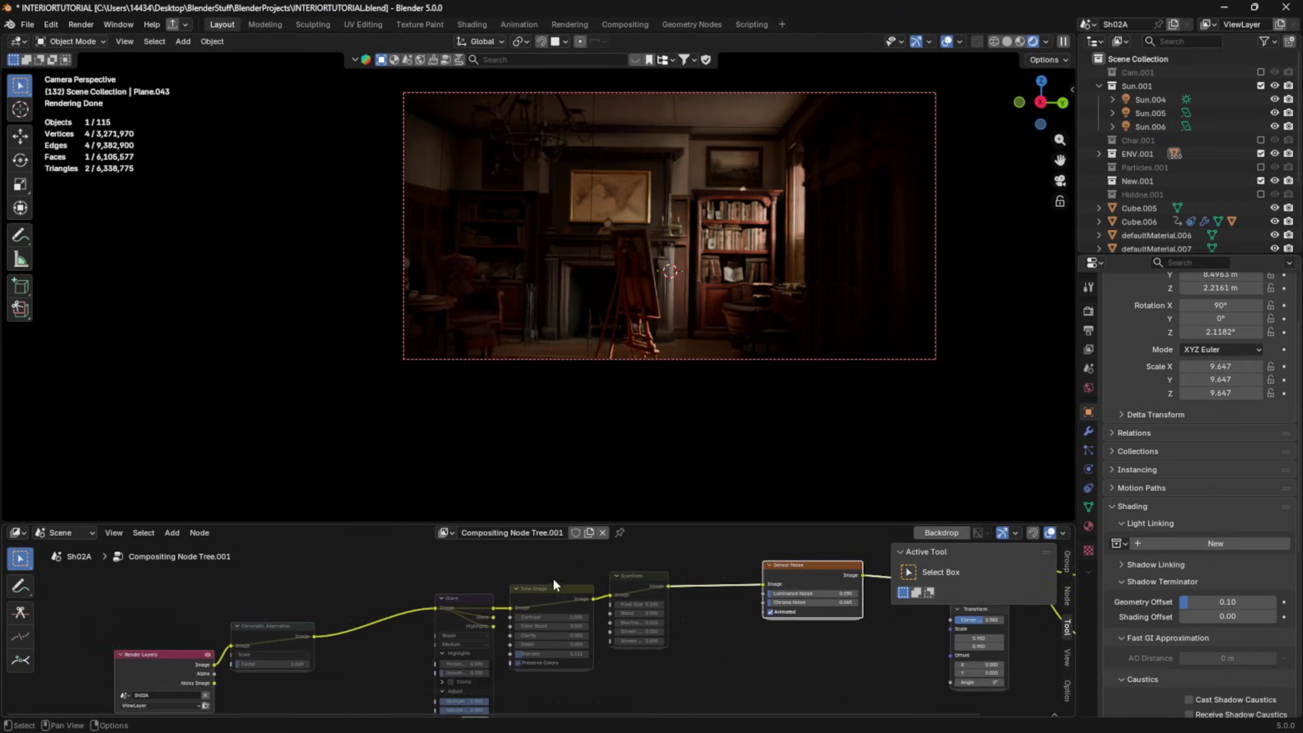
{"action": "scroll", "coordinate": [552, 578], "scroll_direction": "up", "scroll_amount": 3}
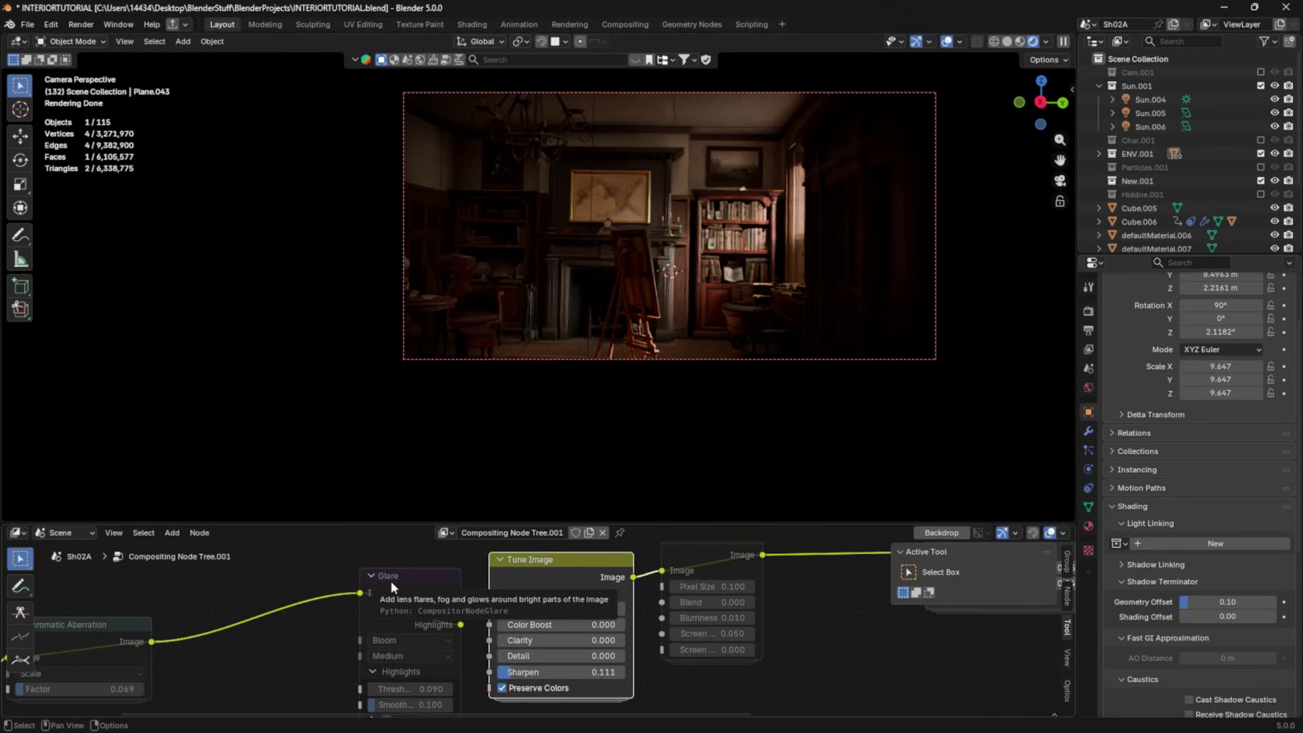
{"action": "left_click", "coordinate": [389, 580]}
- Frame all compositor nodes and insert a new Glare node after Chromatic Aberration
{"action": "key", "text": "Home"}
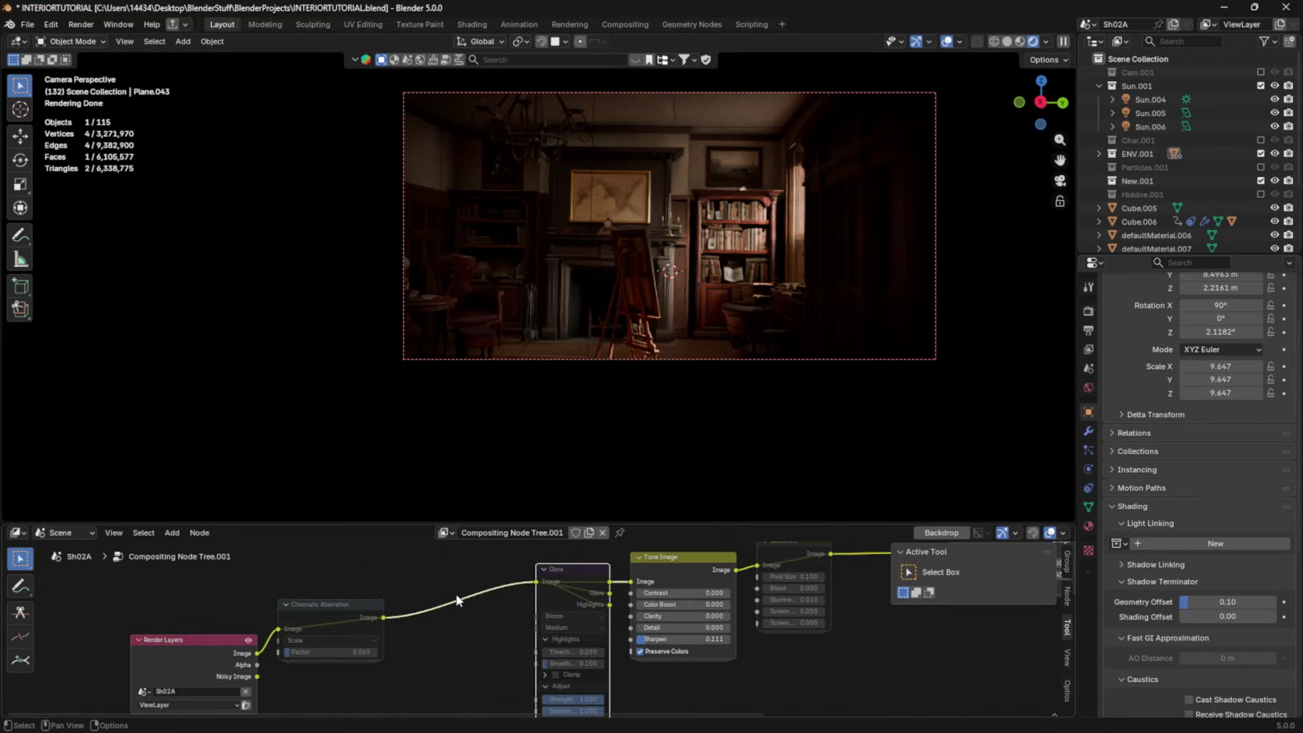
{"action": "key", "text": "shift+a"}
{"action": "left_click", "coordinate": [429, 486]}
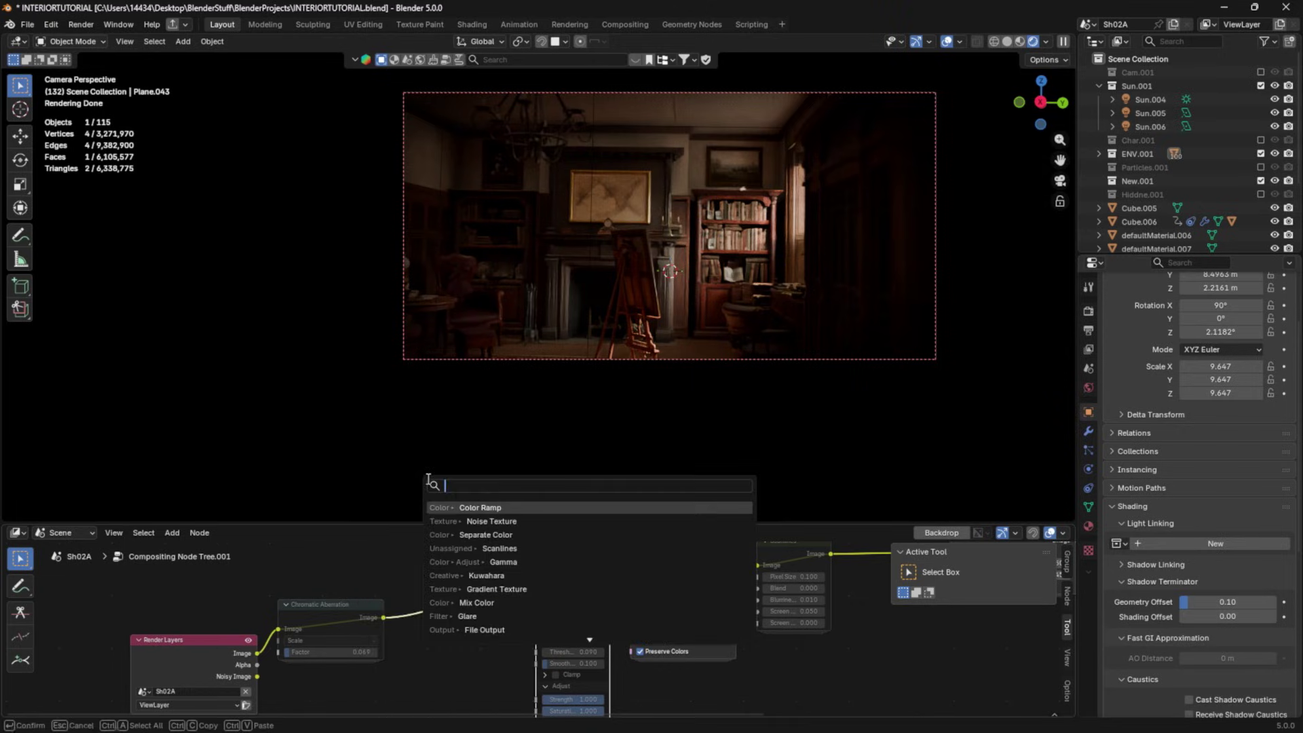
{"action": "type", "text": "glare"}
{"action": "key", "text": "Return"}
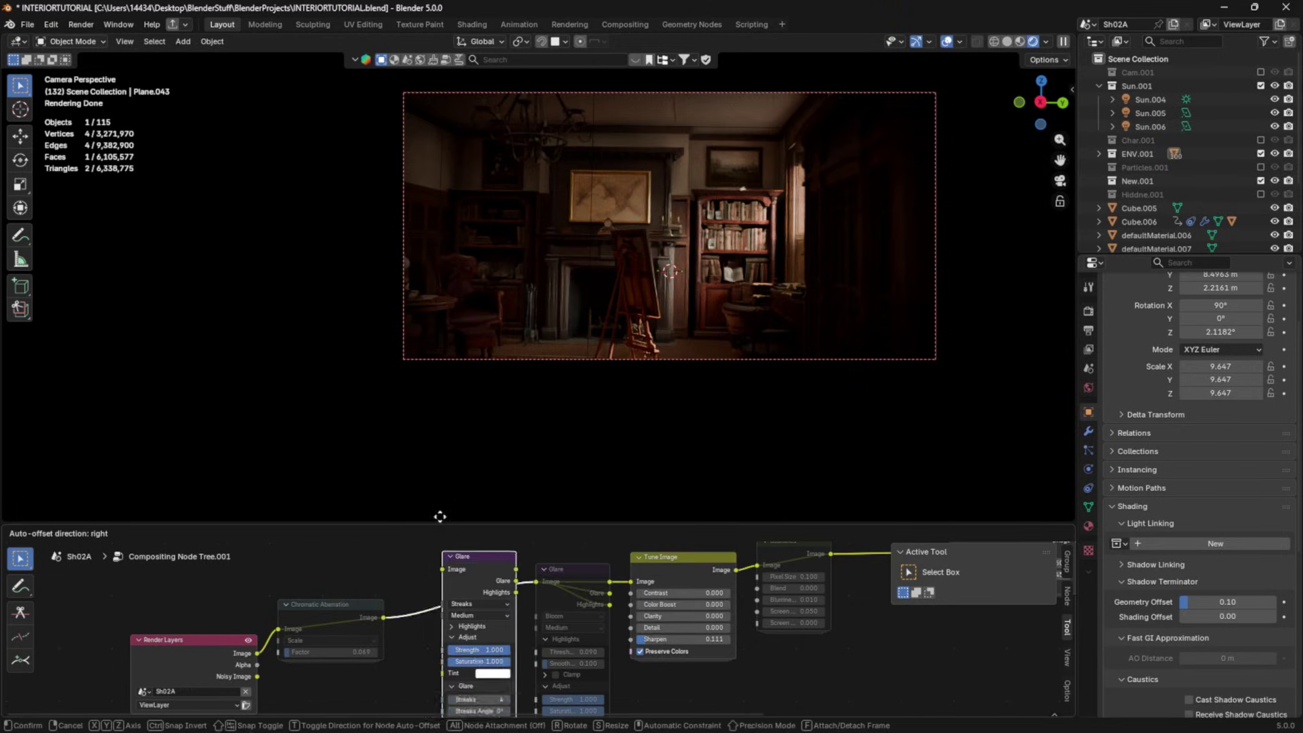
{"action": "left_click", "coordinate": [425, 529]}
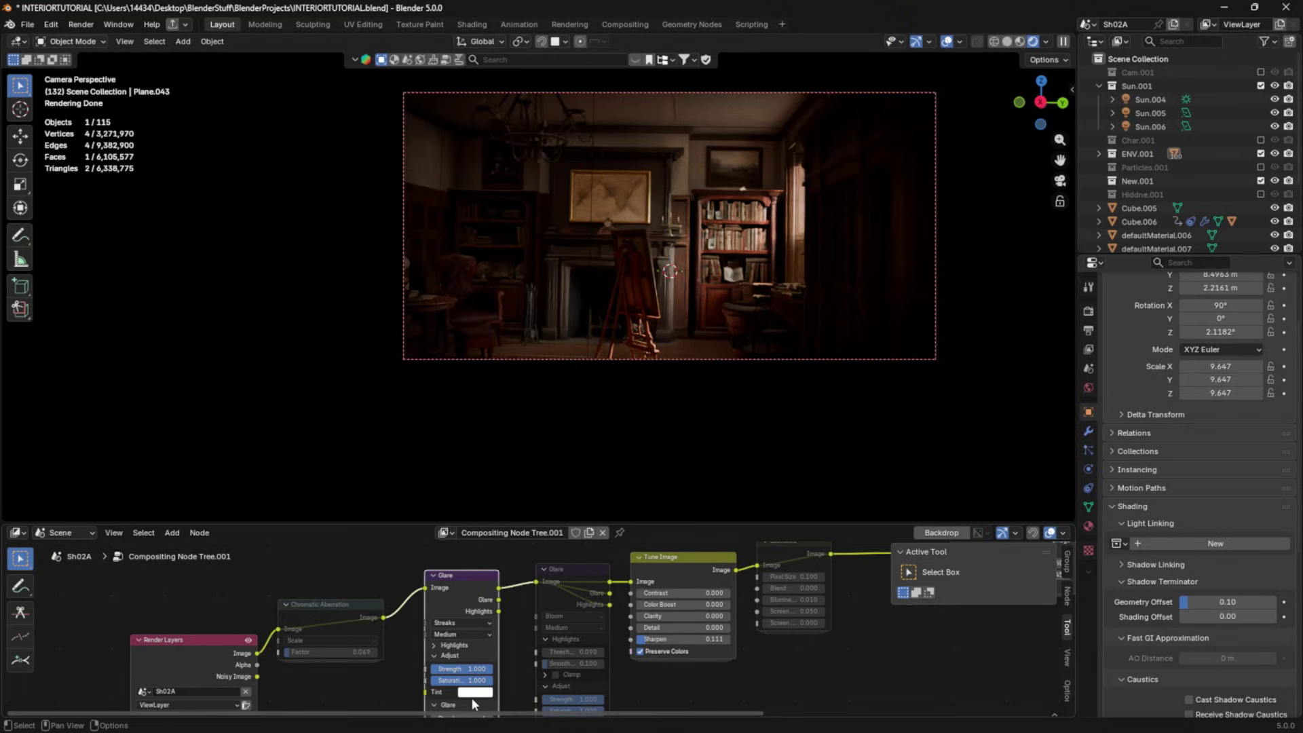
- Expand the new Glare node's Highlights and set its Threshold to 0.100
{"action": "middle_click_drag", "start_coordinate": [477, 680], "coordinate": [474, 638]}
{"action": "scroll", "coordinate": [474, 638], "scroll_direction": "up", "scroll_amount": 2}
{"action": "left_click", "coordinate": [456, 600]}
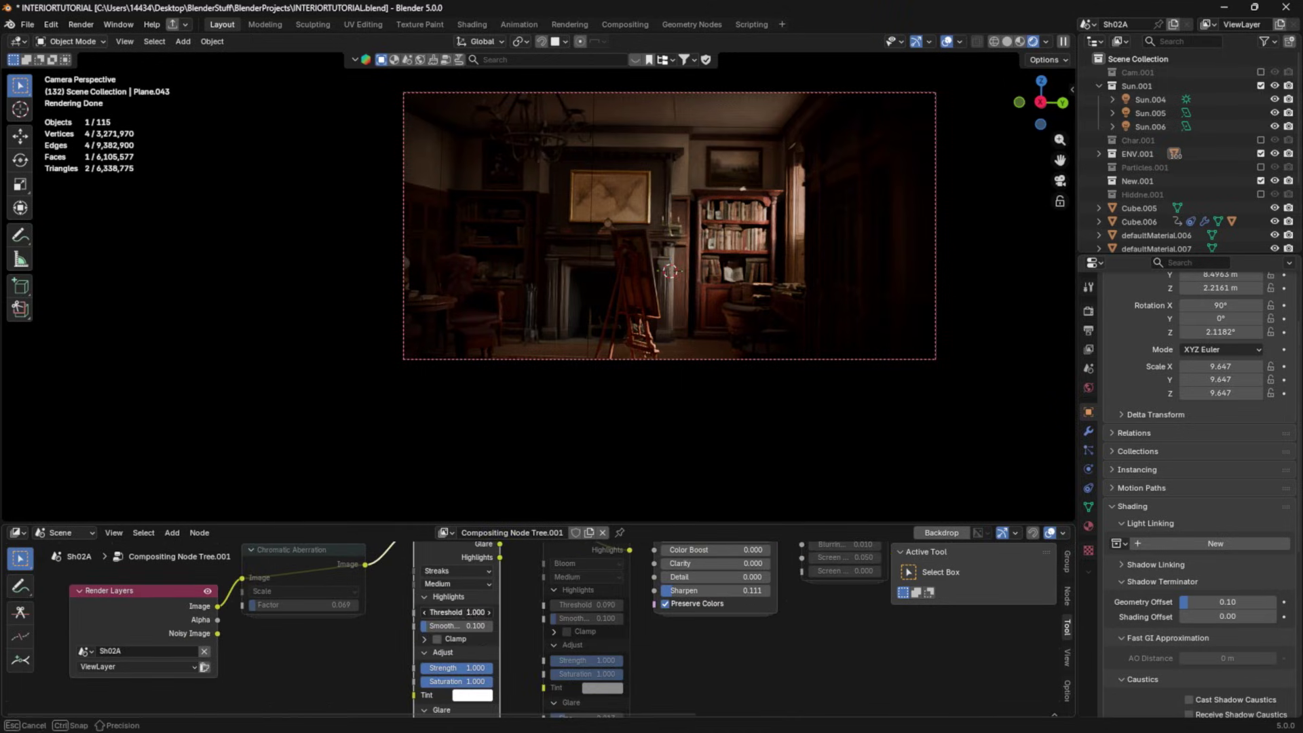
{"action": "left_click_drag", "start_coordinate": [457, 611], "coordinate": [420, 612]}
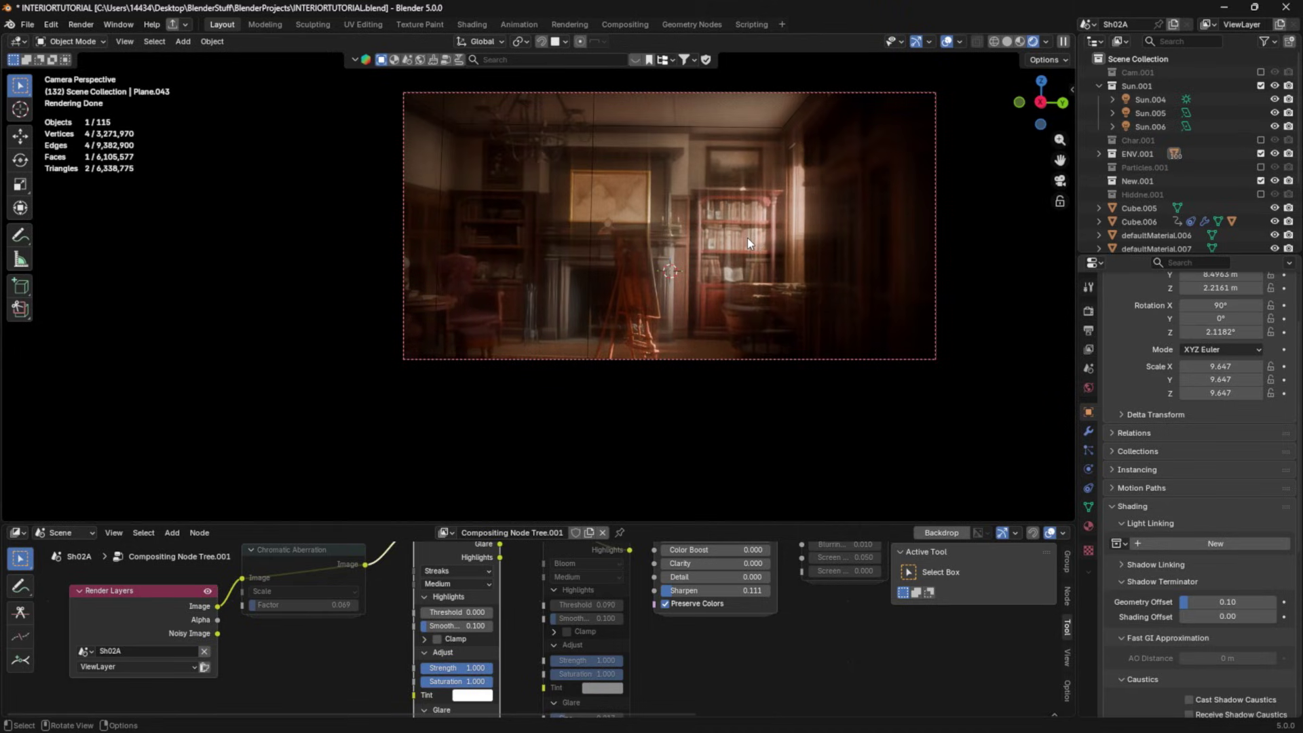
{"action": "middle_click_drag", "start_coordinate": [451, 607], "coordinate": [467, 569]}
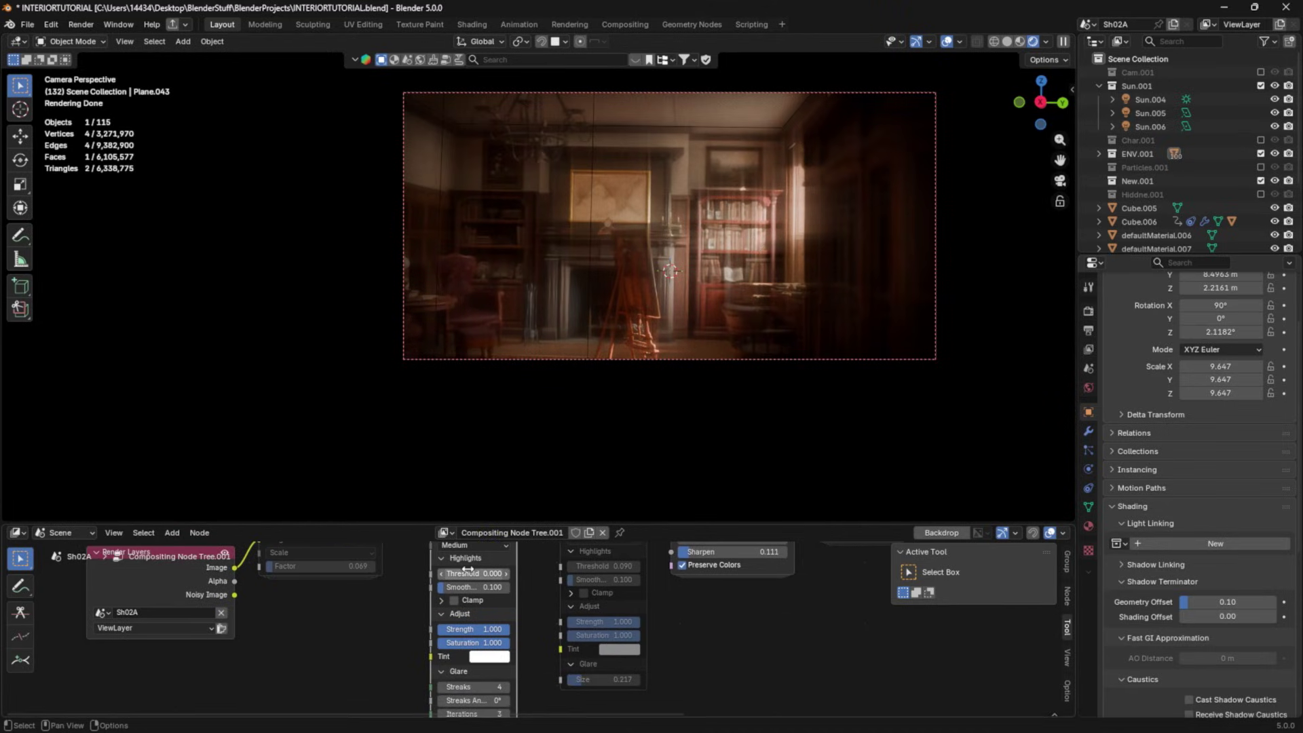
{"action": "mouse_move", "coordinate": [468, 570]}
{"action": "left_mouse_down"}
{"action": "mouse_move", "coordinate": [483, 570]}
{"action": "mouse_move", "coordinate": [469, 572]}
{"action": "left_mouse_up"}
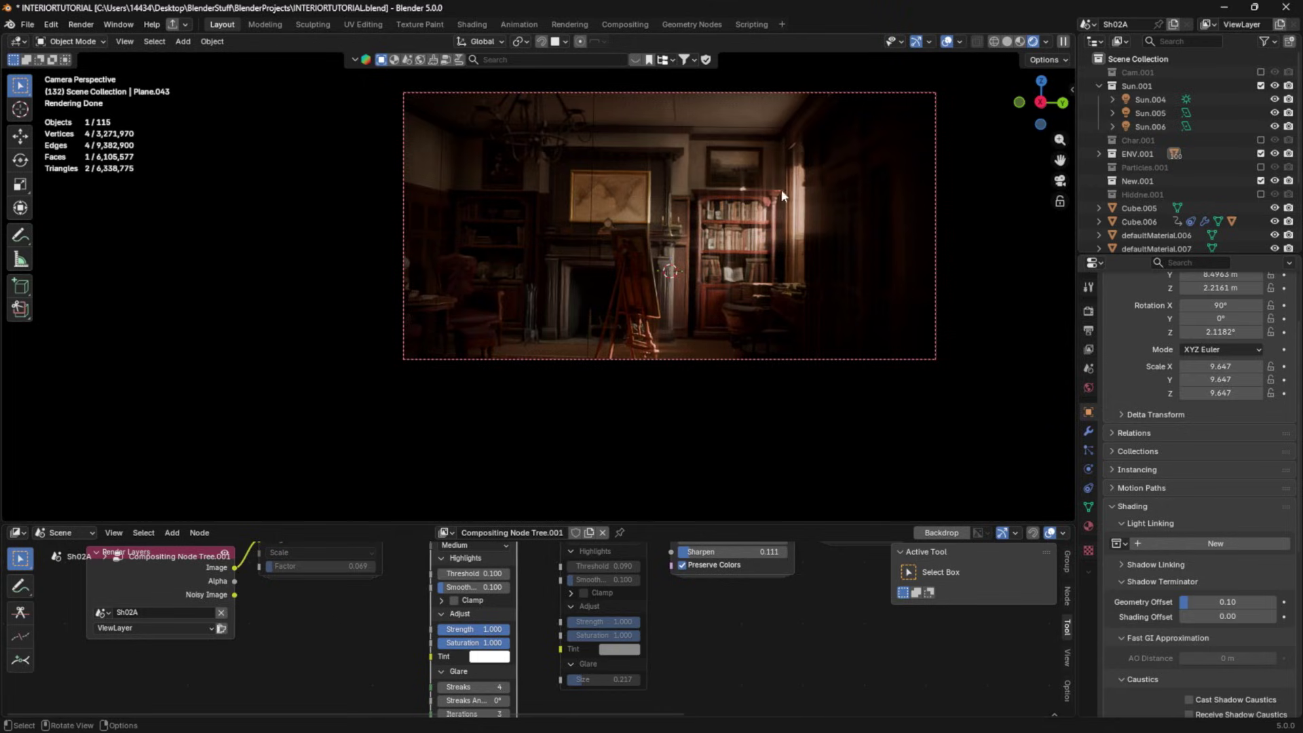
{"action": "middle_click_drag", "start_coordinate": [478, 611], "coordinate": [480, 651]}
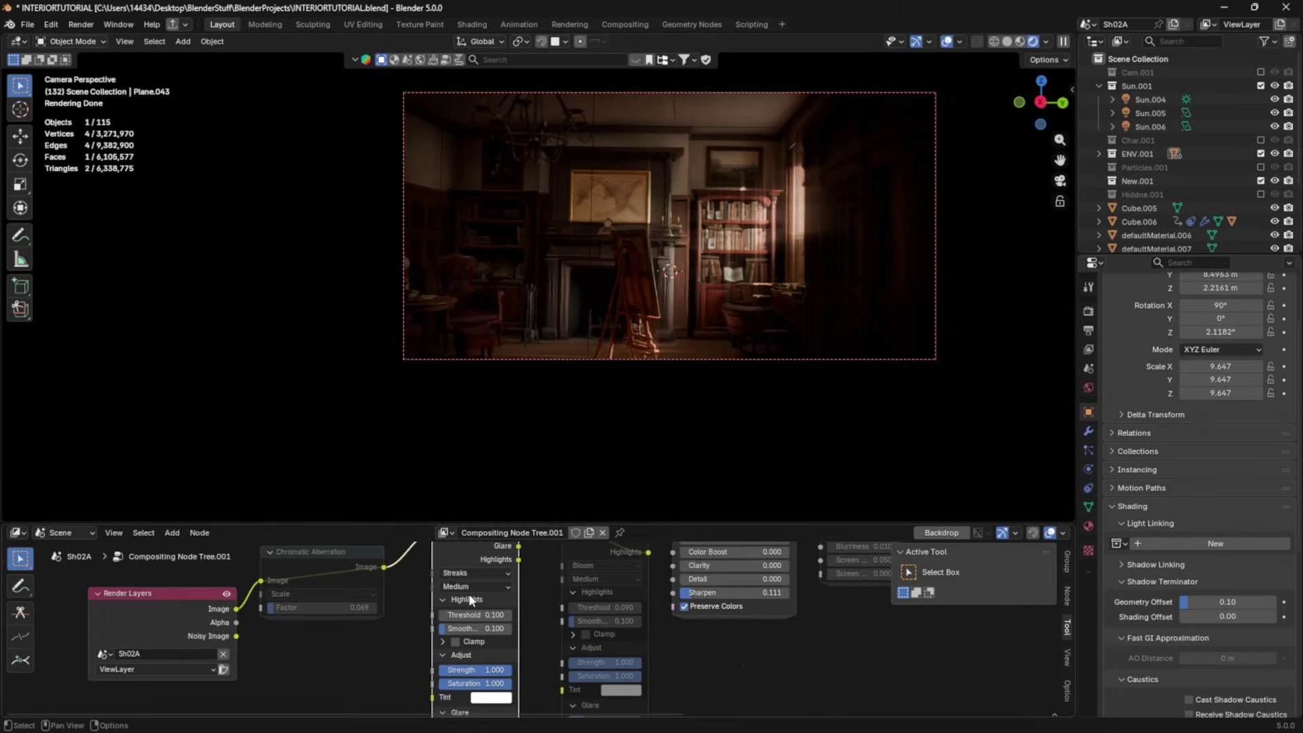
- Switch the Glare type to Bloom and enter a threshold of 0.1
{"action": "left_click", "coordinate": [468, 575]}
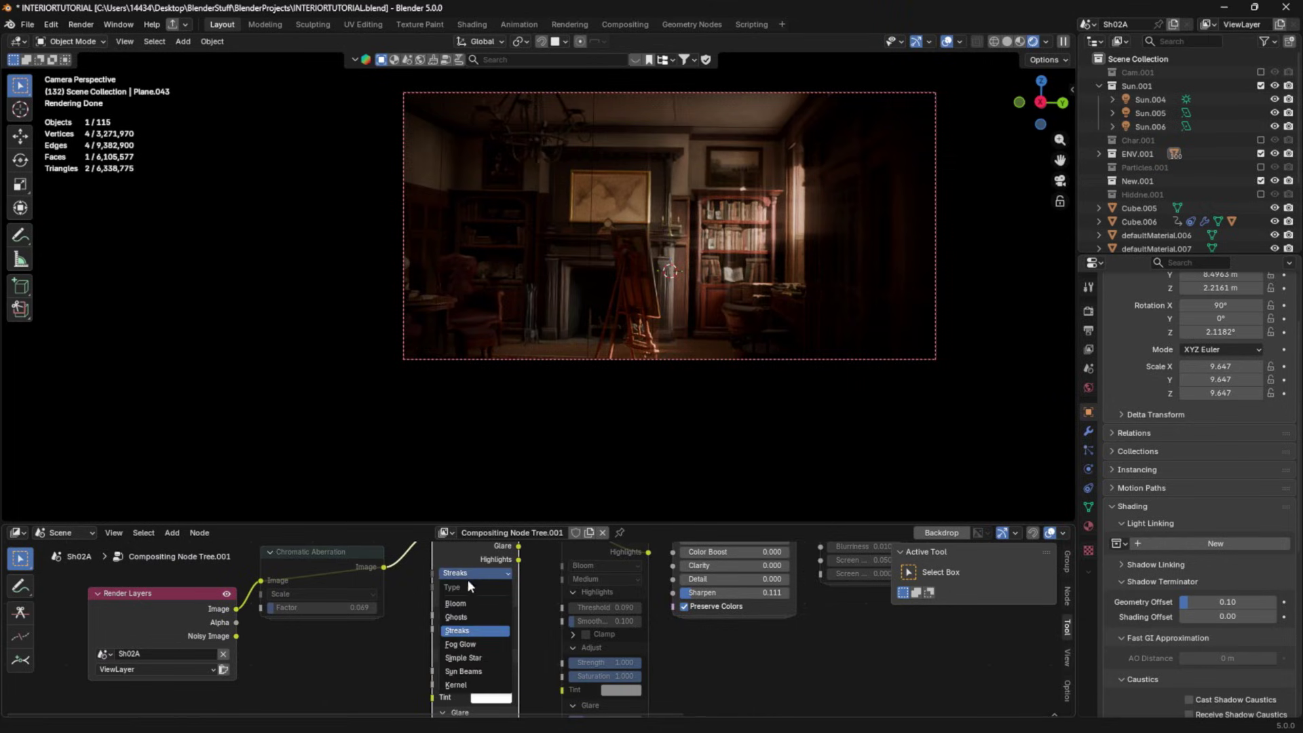
{"action": "left_click", "coordinate": [464, 601]}
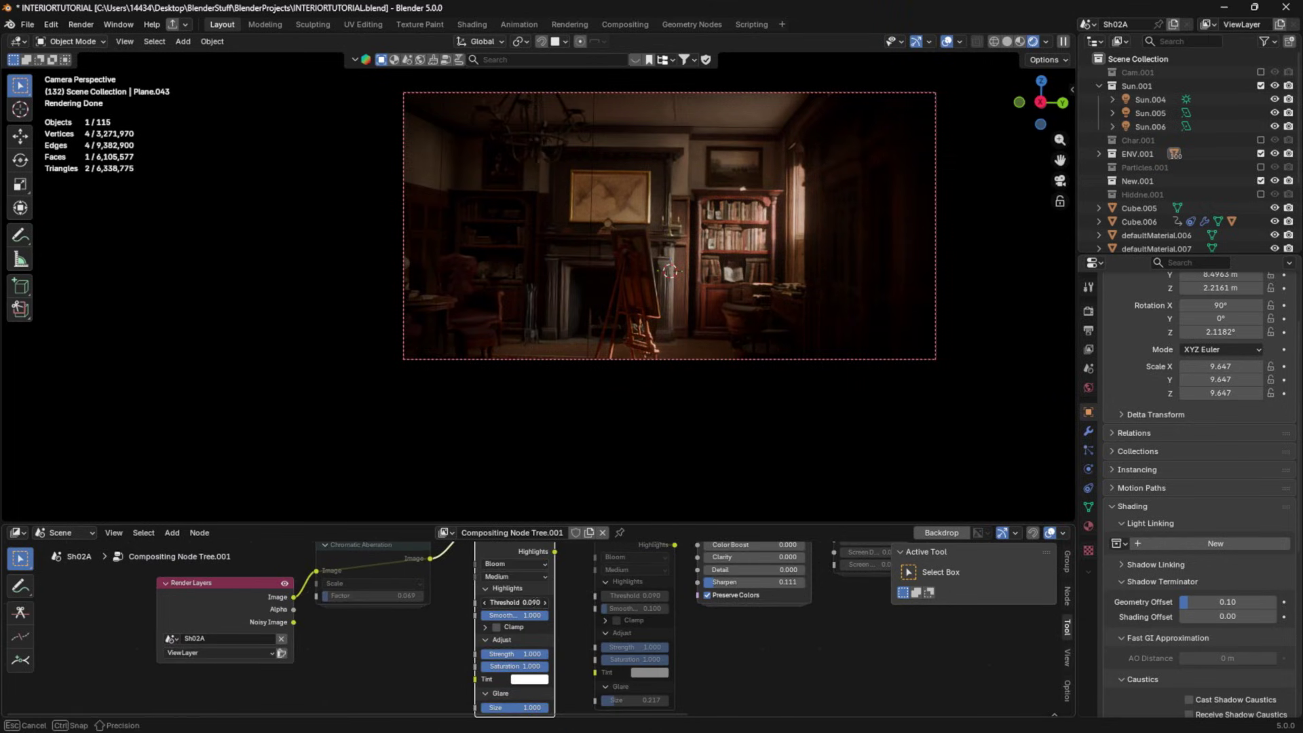
{"action": "left_click_drag", "start_coordinate": [513, 602], "coordinate": [546, 601]}
{"action": "scroll", "coordinate": [565, 266], "scroll_direction": "up", "scroll_amount": 6}
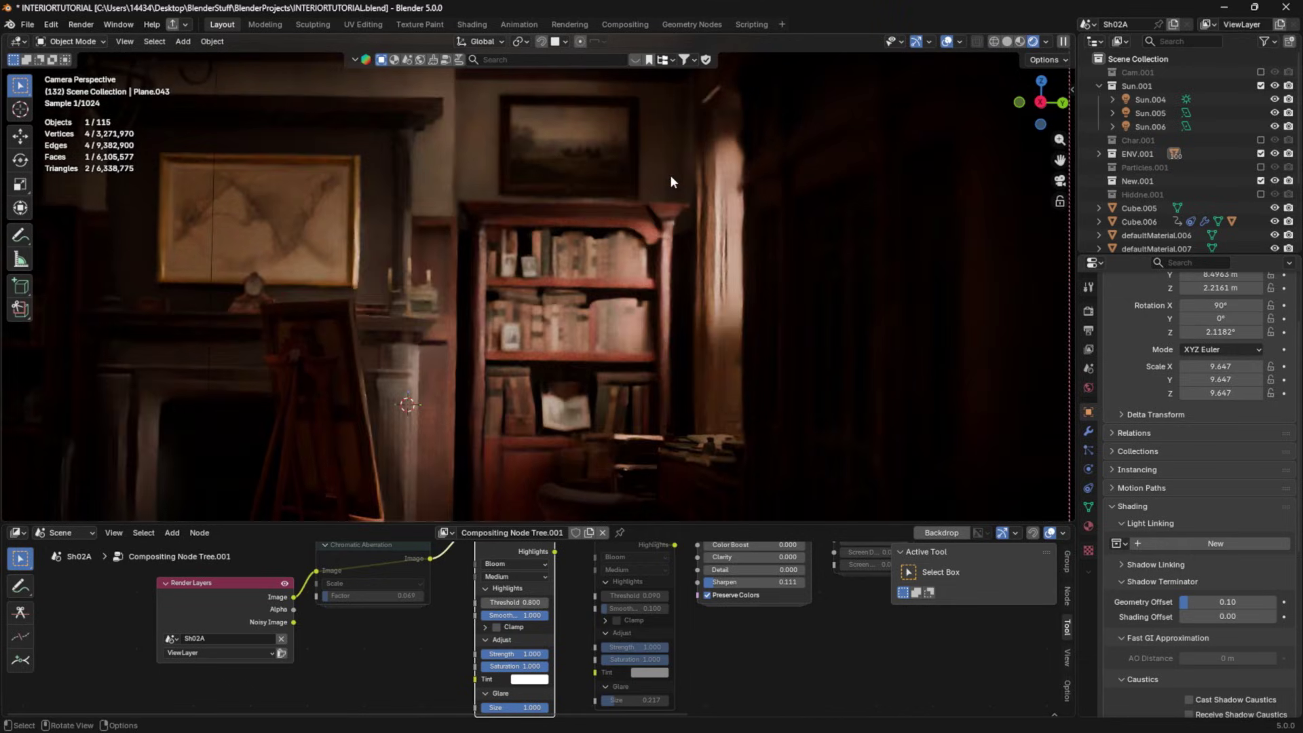
{"action": "left_click", "coordinate": [507, 601]}
{"action": "type", "text": "0.1"}
{"action": "key", "text": "Return"}
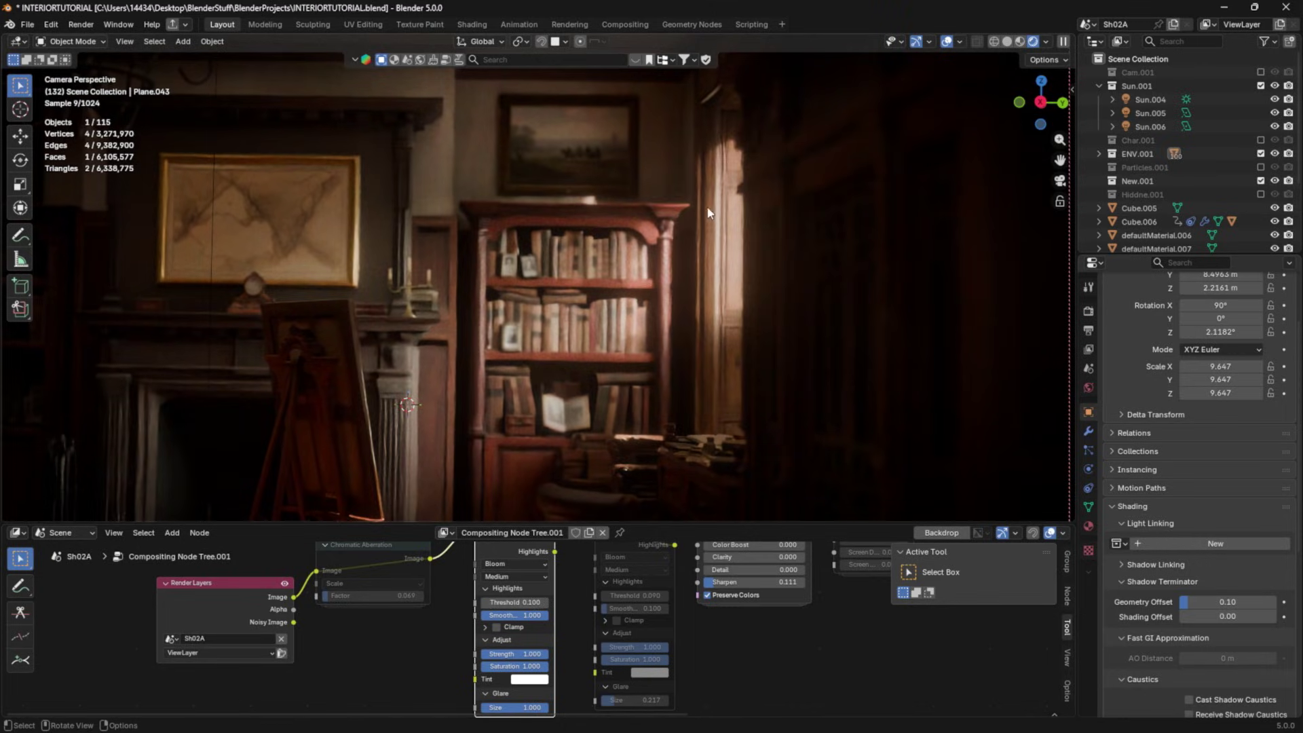
- Reduce the glare size and lower the Bloom threshold to 0.030
{"action": "scroll", "coordinate": [535, 650], "scroll_direction": "up", "scroll_amount": 3}
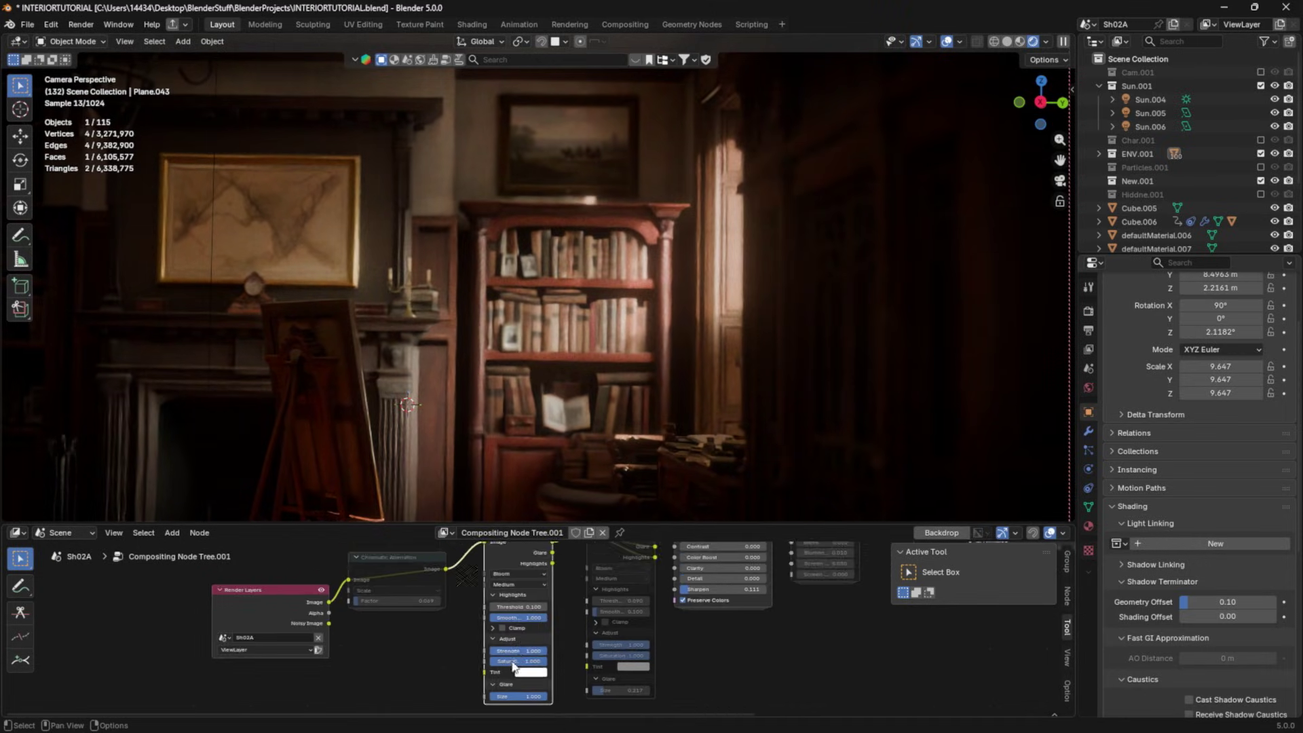
{"action": "left_click_drag", "start_coordinate": [536, 676], "coordinate": [507, 671]}
{"action": "scroll", "coordinate": [458, 303], "scroll_direction": "down", "scroll_amount": 3}
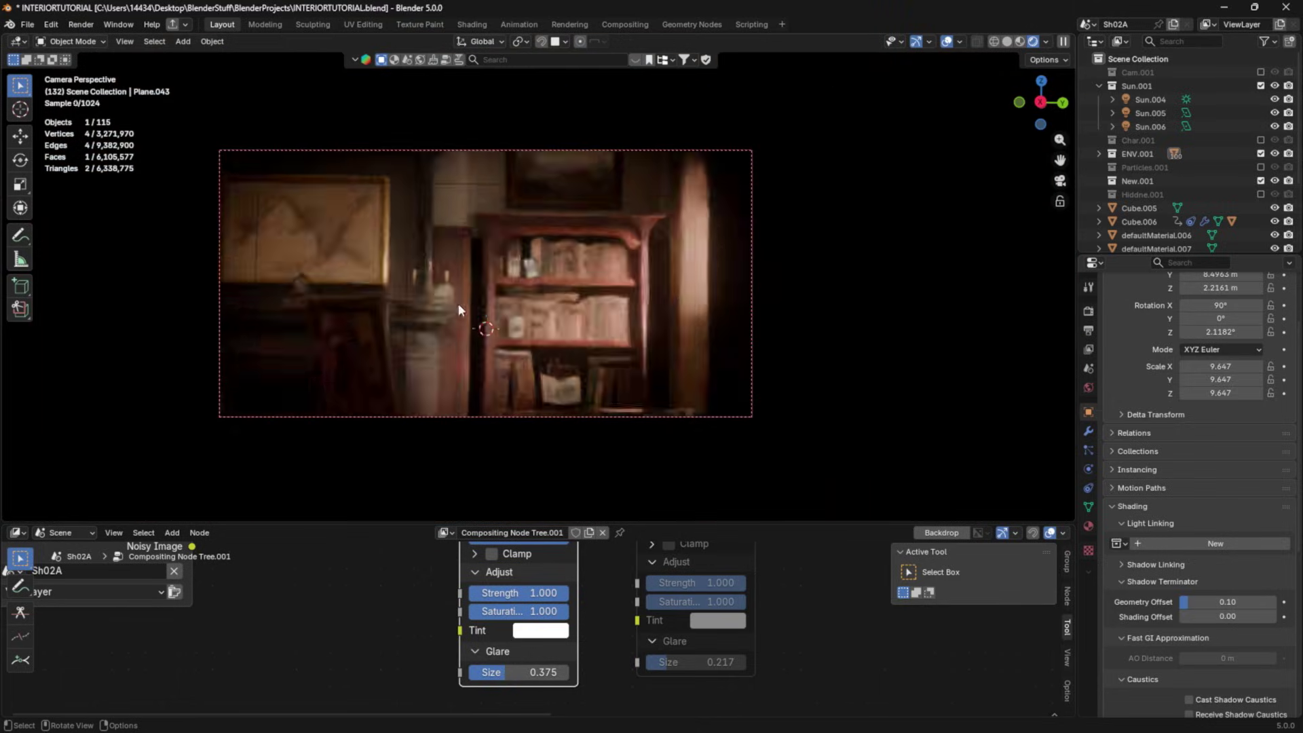
{"action": "scroll", "coordinate": [534, 599], "scroll_direction": "up", "scroll_amount": 4}
{"action": "scroll", "coordinate": [536, 598], "scroll_direction": "down", "scroll_amount": 4}
{"action": "middle_click_drag", "start_coordinate": [521, 569], "coordinate": [534, 669]}
{"action": "scroll", "coordinate": [534, 669], "scroll_direction": "up", "scroll_amount": 3}
{"action": "left_click_drag", "start_coordinate": [540, 610], "coordinate": [551, 610]}
{"action": "scroll", "coordinate": [506, 642], "scroll_direction": "down", "scroll_amount": 4}
{"action": "middle_click_drag", "start_coordinate": [503, 665], "coordinate": [499, 574]}
{"action": "scroll", "coordinate": [518, 648], "scroll_direction": "up", "scroll_amount": 3}
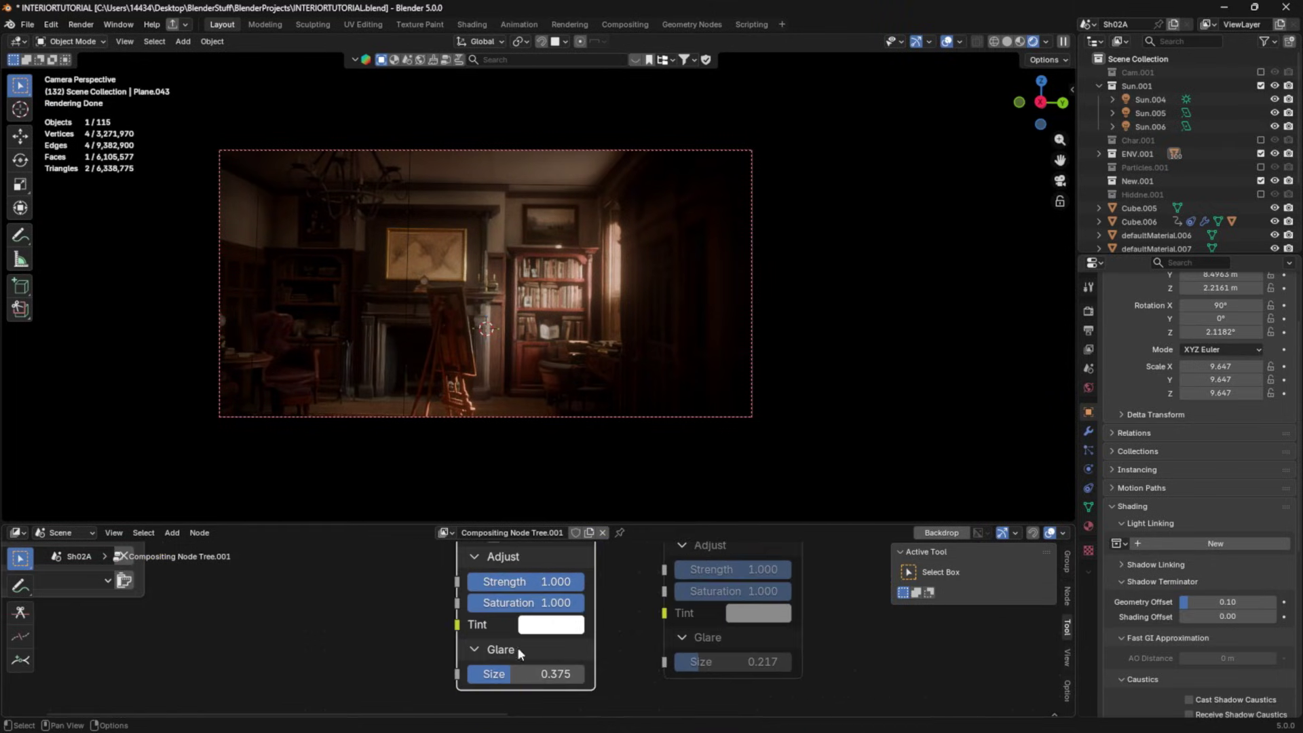
{"action": "mouse_move", "coordinate": [523, 673]}
{"action": "left_mouse_down"}
{"action": "mouse_move", "coordinate": [479, 674]}
{"action": "mouse_move", "coordinate": [498, 674]}
{"action": "left_mouse_up"}
- Move the Glare node further left in the compositor
{"action": "scroll", "coordinate": [641, 252], "scroll_direction": "up", "scroll_amount": 3}
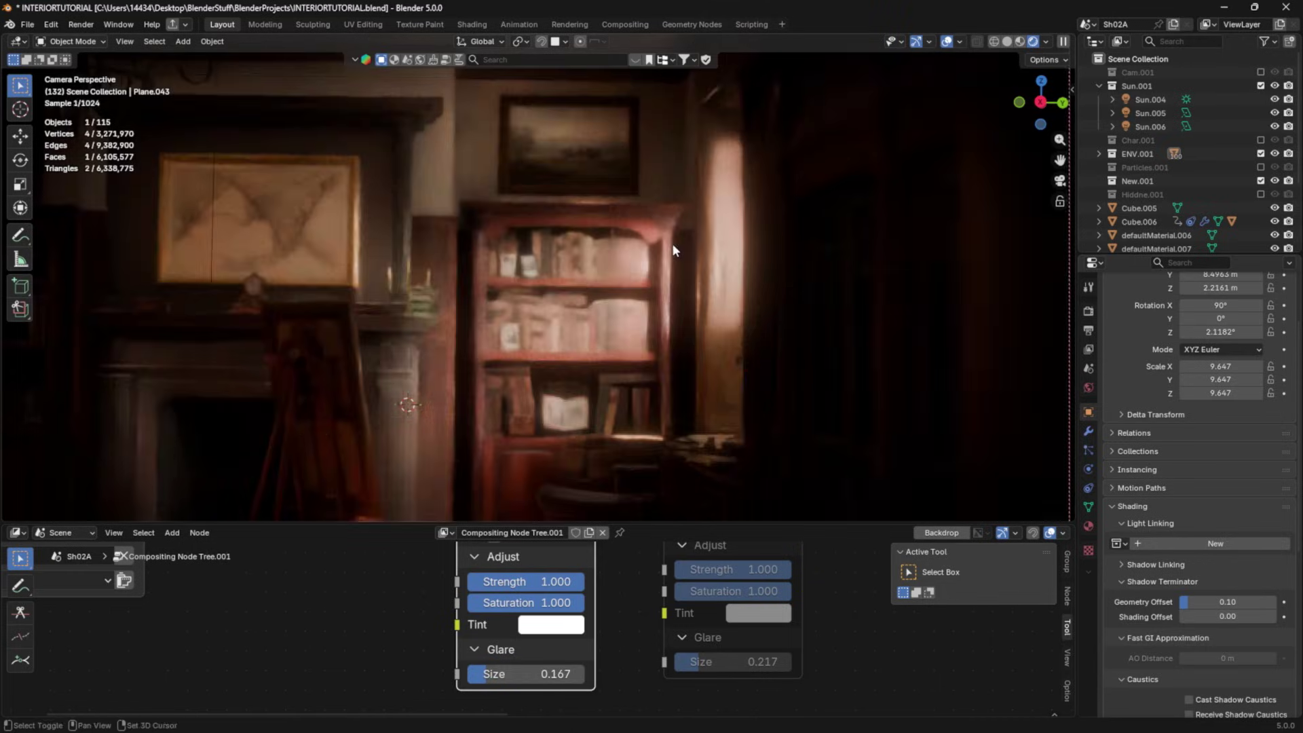
{"action": "scroll", "coordinate": [651, 268], "scroll_direction": "up", "scroll_amount": 2}
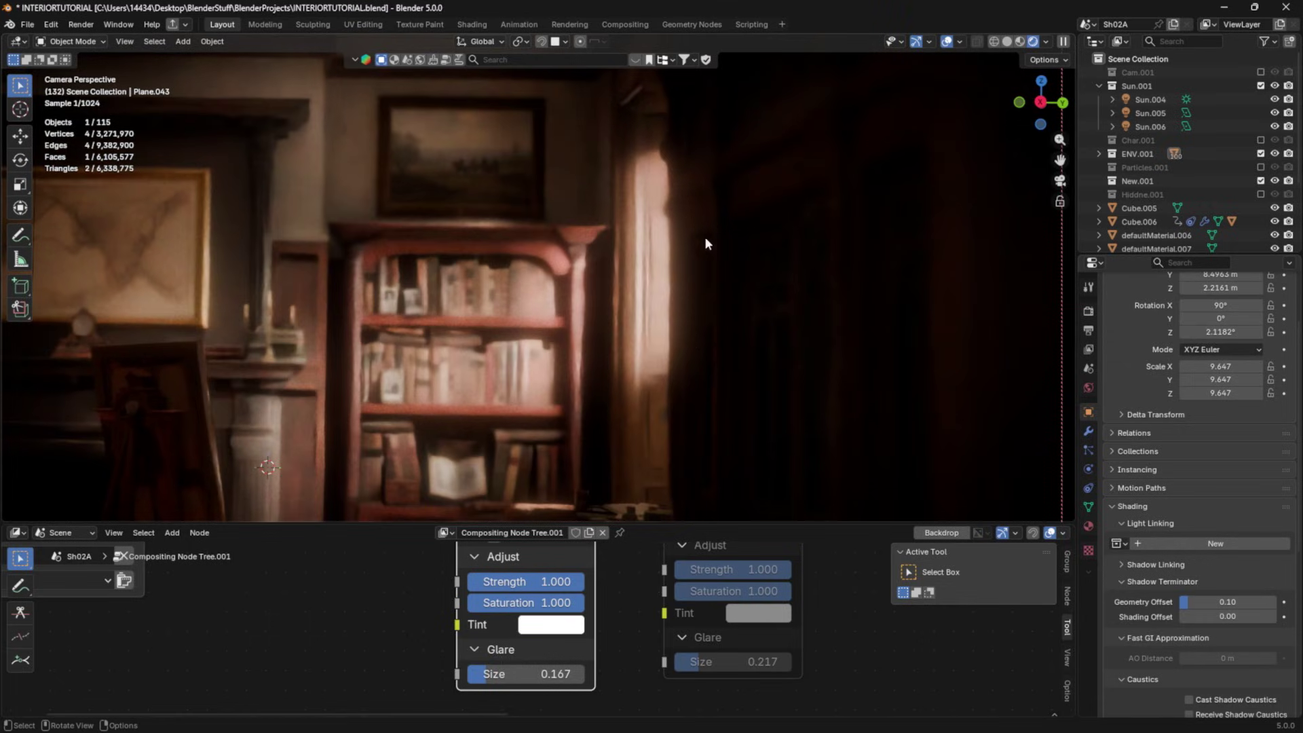
{"action": "scroll", "coordinate": [293, 345], "scroll_direction": "down", "scroll_amount": 5}
{"action": "scroll", "coordinate": [617, 560], "scroll_direction": "down", "scroll_amount": 4}
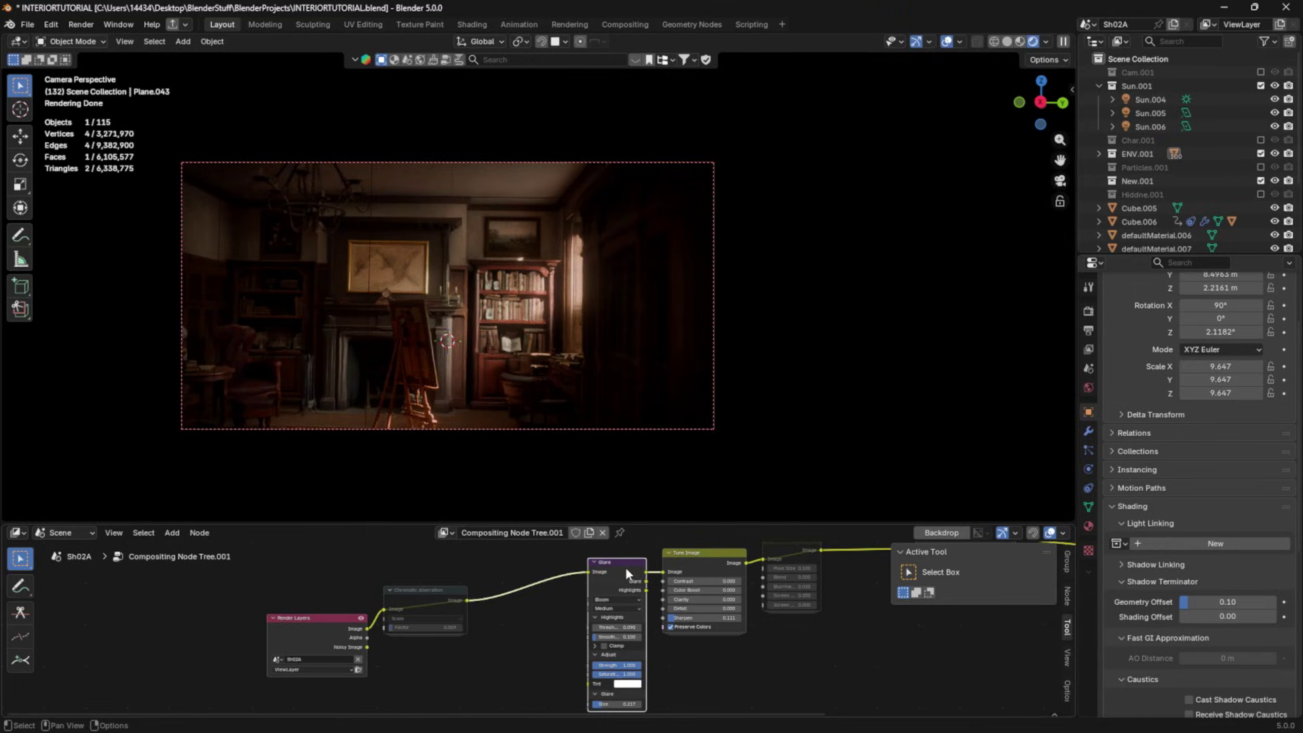
{"action": "left_click_drag", "start_coordinate": [625, 567], "coordinate": [517, 581]}
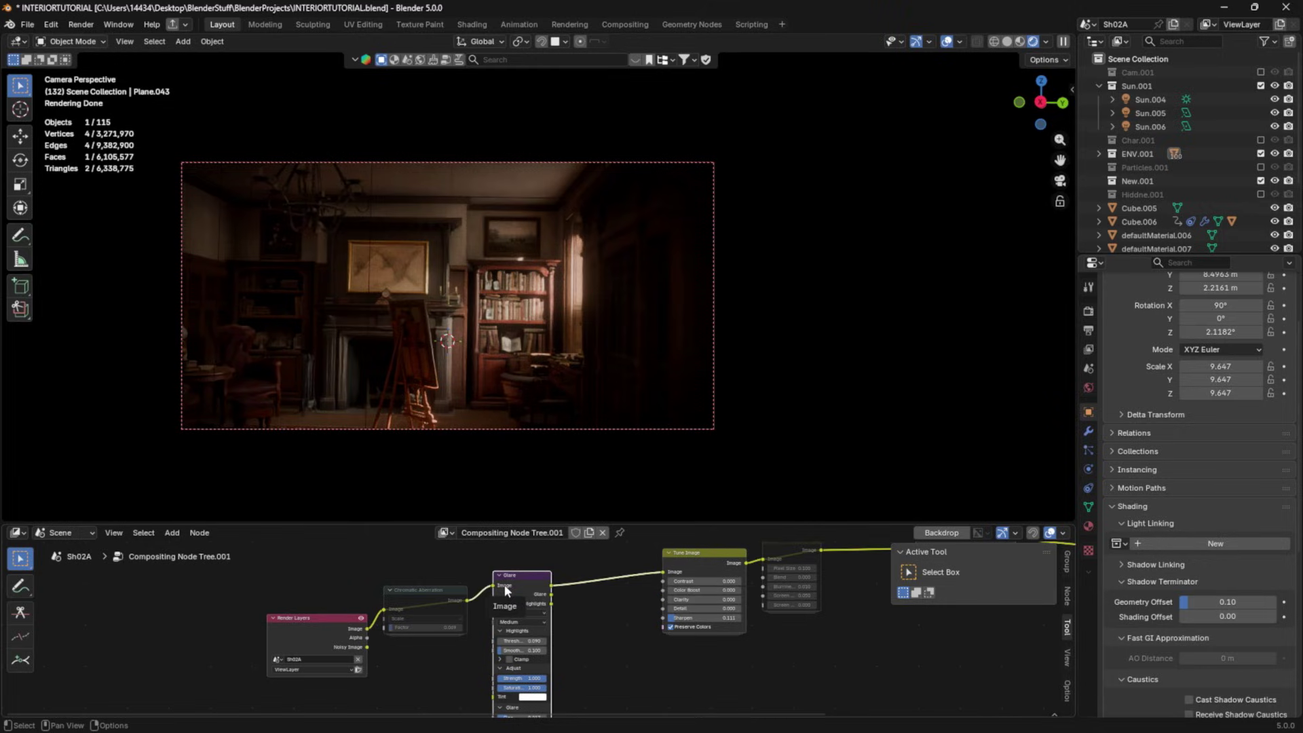
{"action": "key", "text": "shift+a"}
{"action": "mouse_move", "coordinate": [491, 351]}
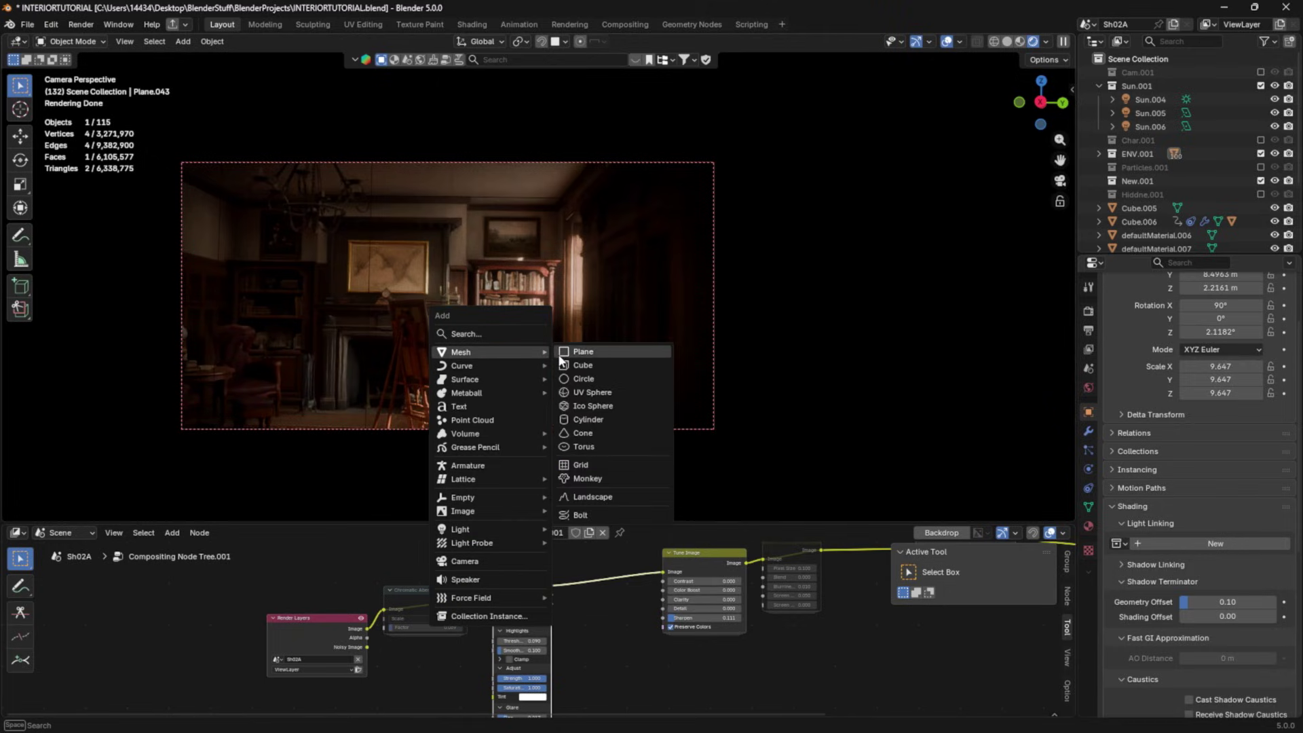
{"action": "left_click", "coordinate": [583, 351]}
{"action": "key", "text": "r"}
{"action": "key", "text": "x"}
{"action": "left_click", "coordinate": [448, 376]}
{"action": "key", "text": "r"}
{"action": "key", "text": "r"}
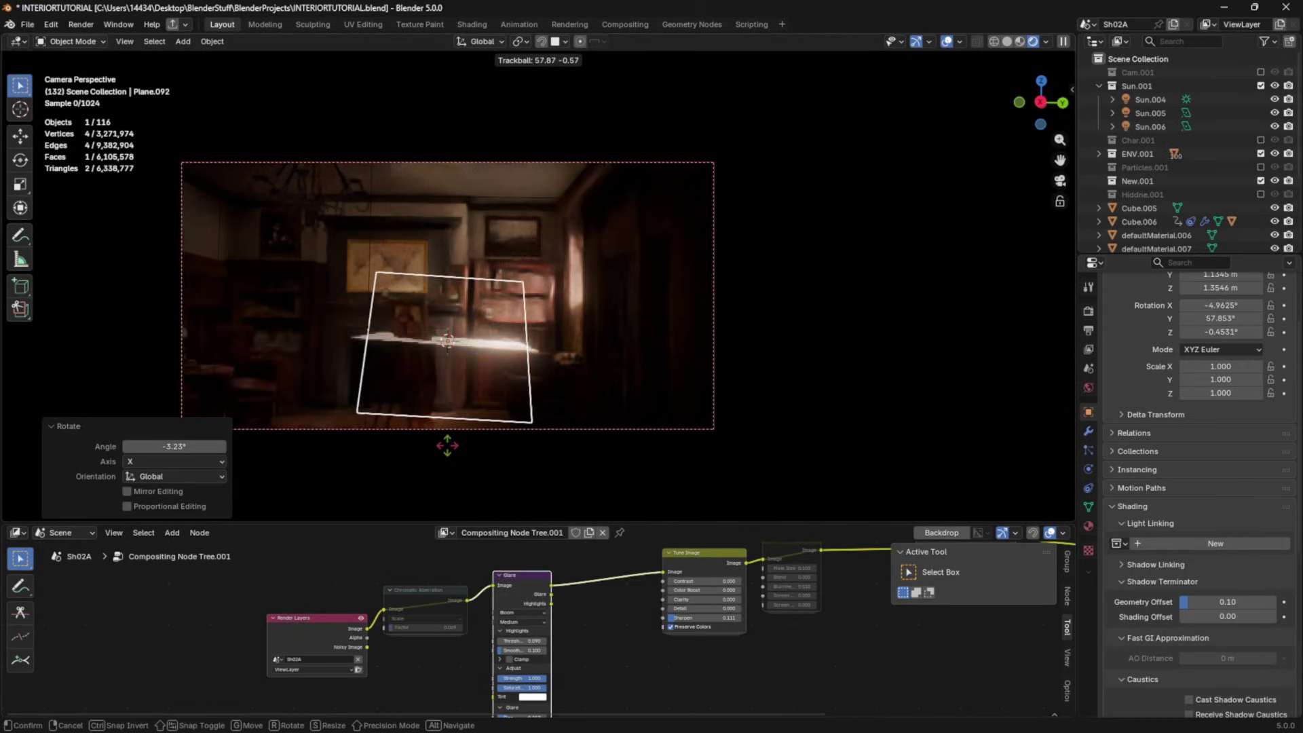
{"action": "left_click", "coordinate": [448, 462]}
{"action": "key", "text": "g"}
{"action": "left_click", "coordinate": [498, 393]}
{"action": "left_click", "coordinate": [19, 533]}
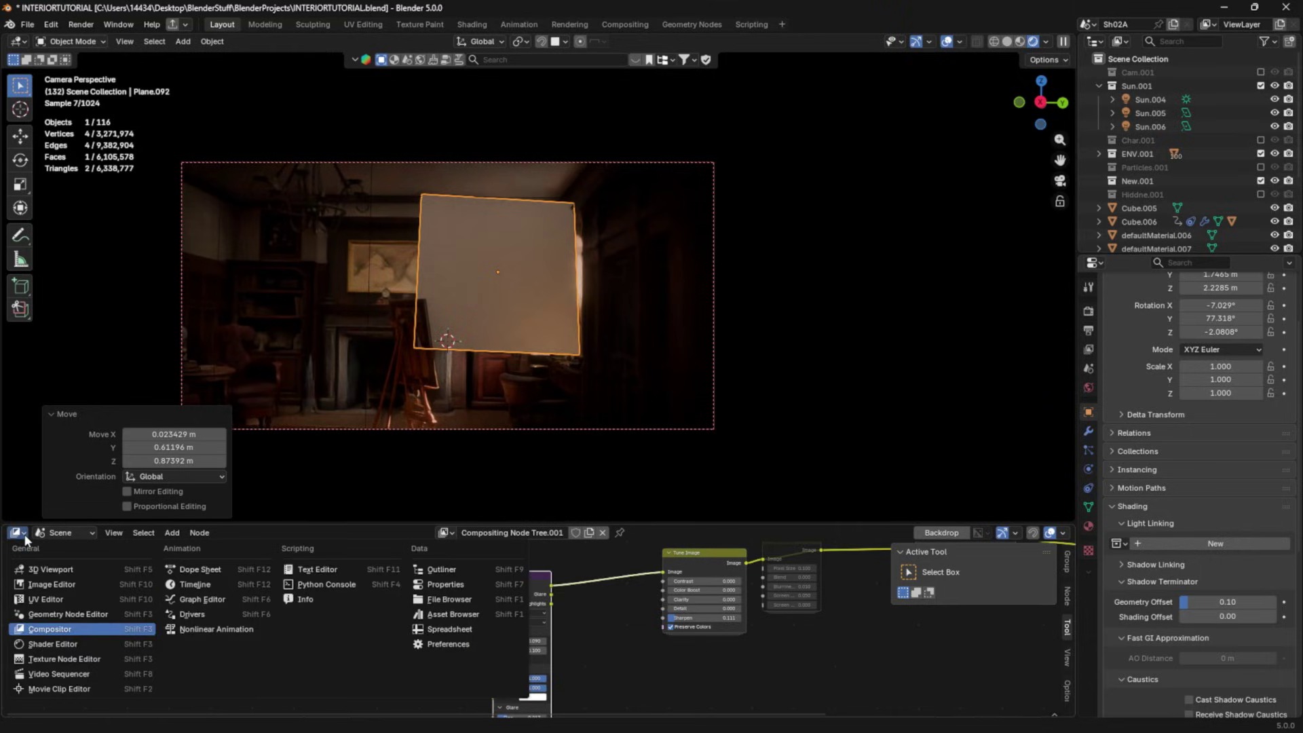
{"action": "left_click", "coordinate": [19, 533]}
{"action": "key", "text": "x"}
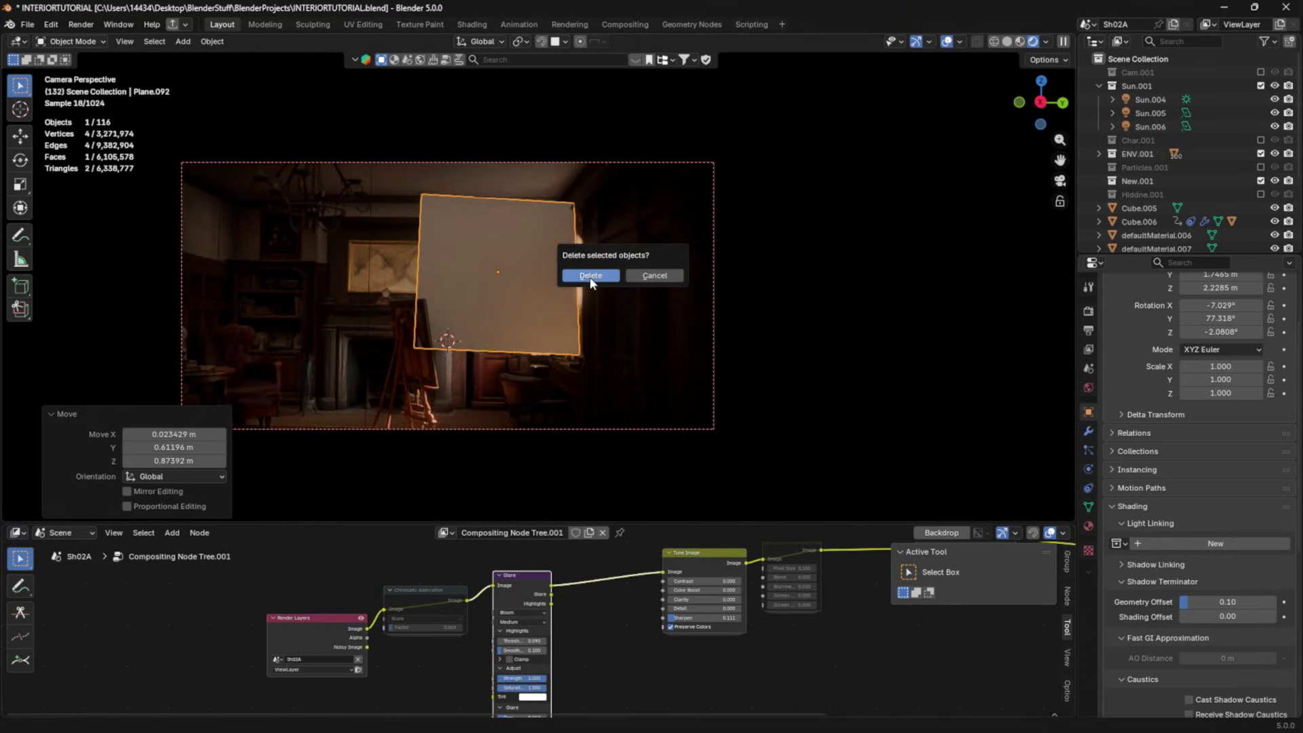
{"action": "left_click", "coordinate": [590, 276]}
{"action": "key", "text": "ctrl+z"}
{"action": "key", "text": "r"}
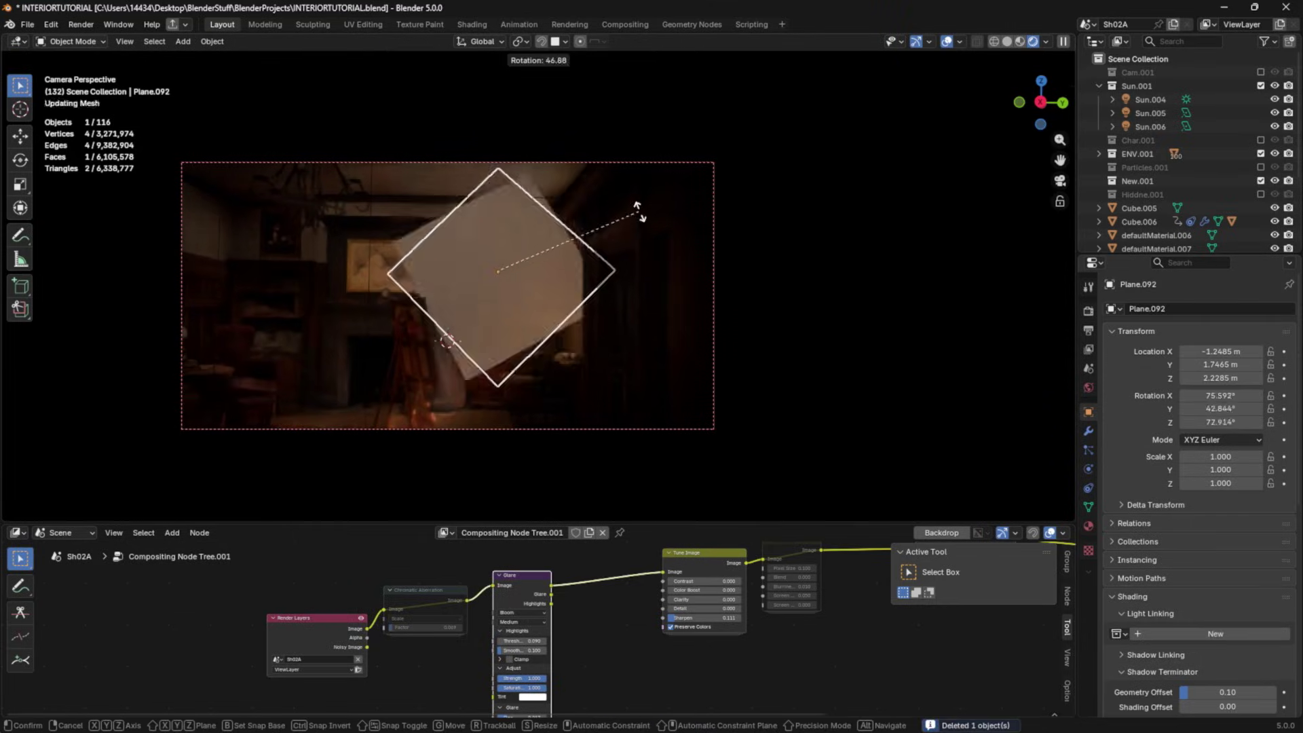
{"action": "left_click", "coordinate": [613, 286]}
{"action": "key", "text": "s"}
{"action": "key", "text": "y"}
{"action": "key", "text": "y"}
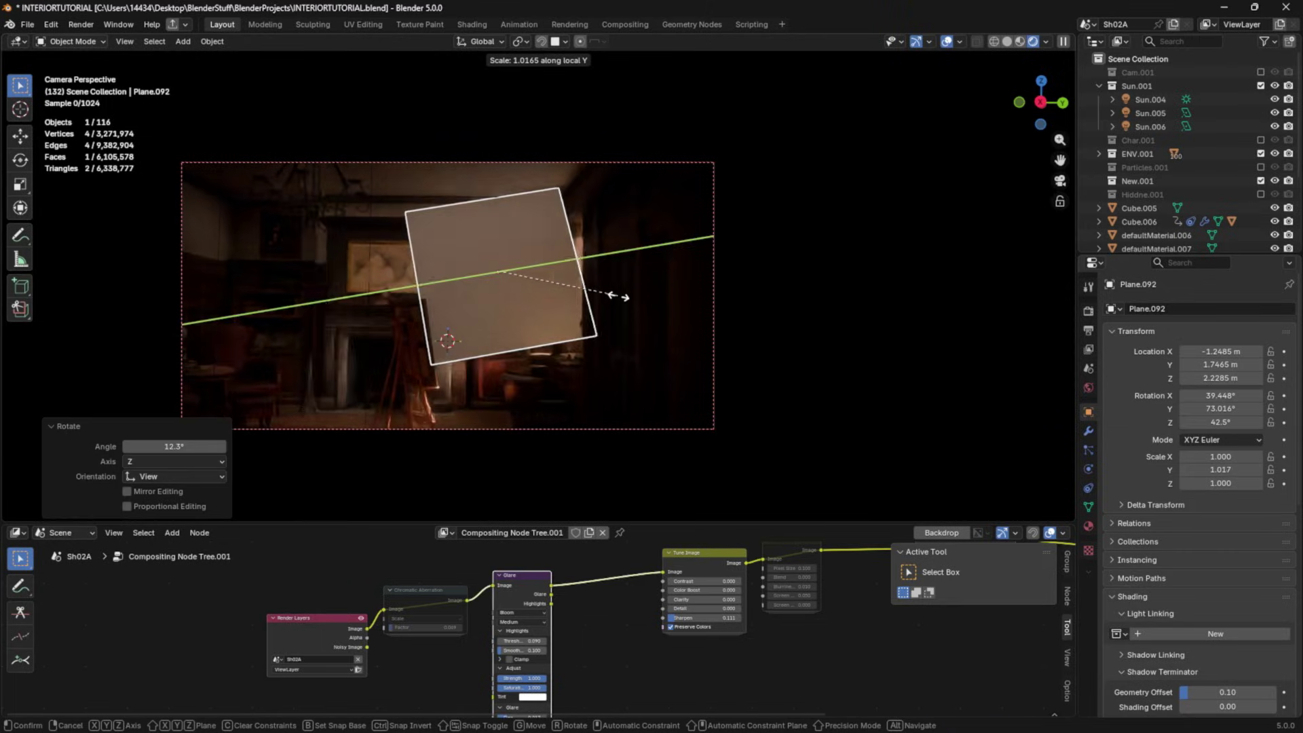
{"action": "left_click", "coordinate": [1065, 269]}
{"action": "key", "text": "r"}
{"action": "left_click", "coordinate": [839, 224]}
{"action": "key", "text": "s"}
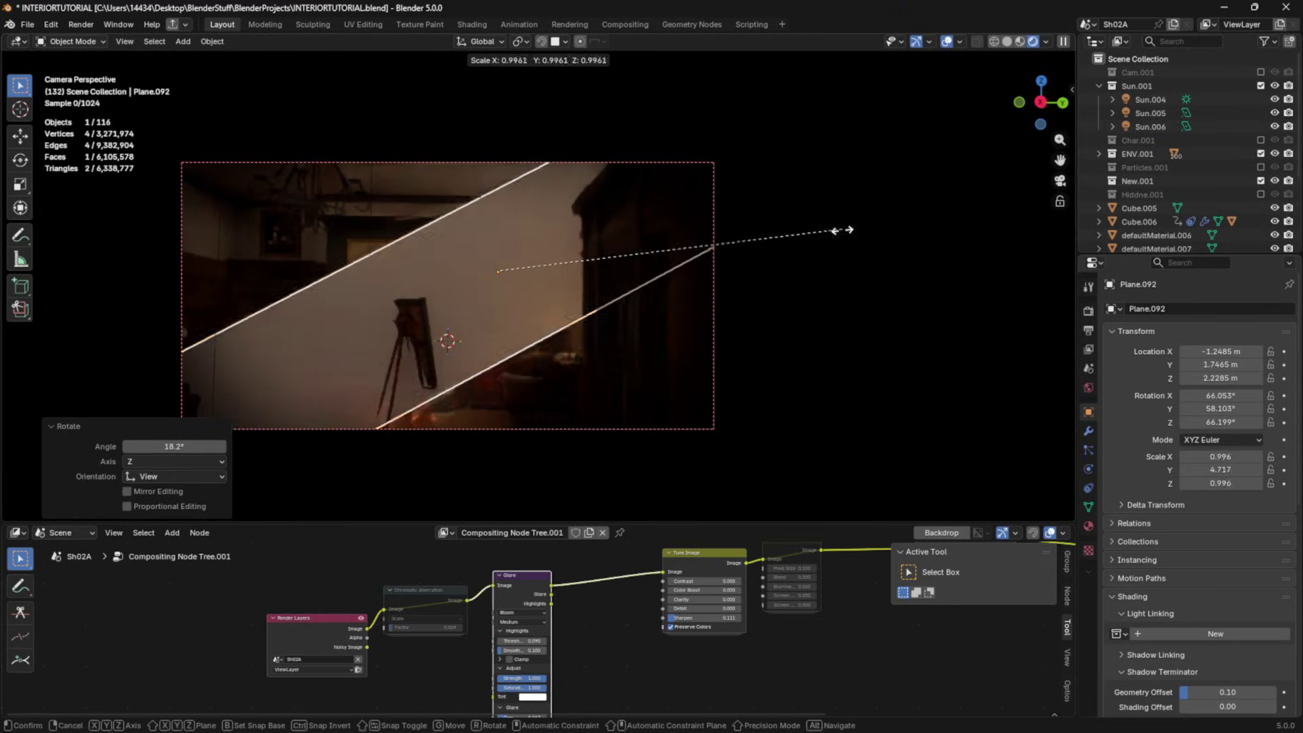
{"action": "left_click", "coordinate": [686, 286]}
{"action": "left_click_drag", "start_coordinate": [684, 285], "coordinate": [554, 299]}
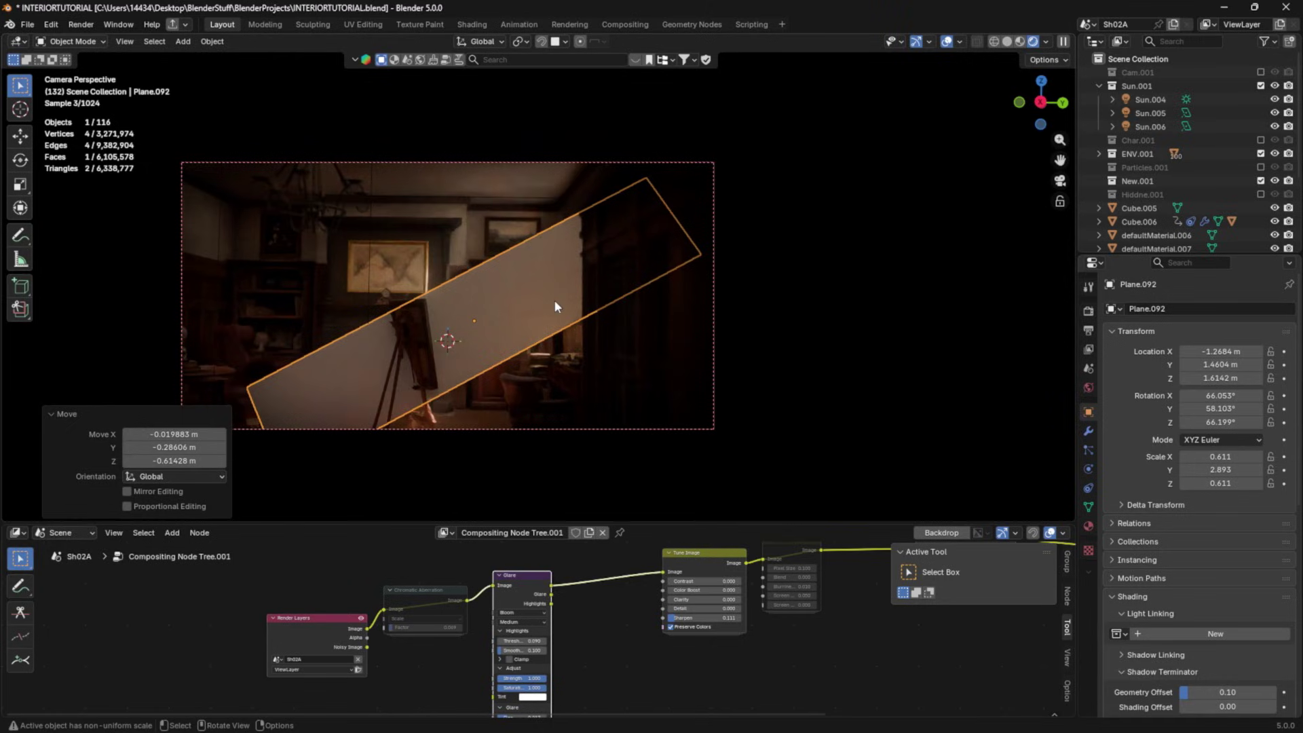
{"action": "key", "text": "x"}
{"action": "left_click", "coordinate": [551, 318]}
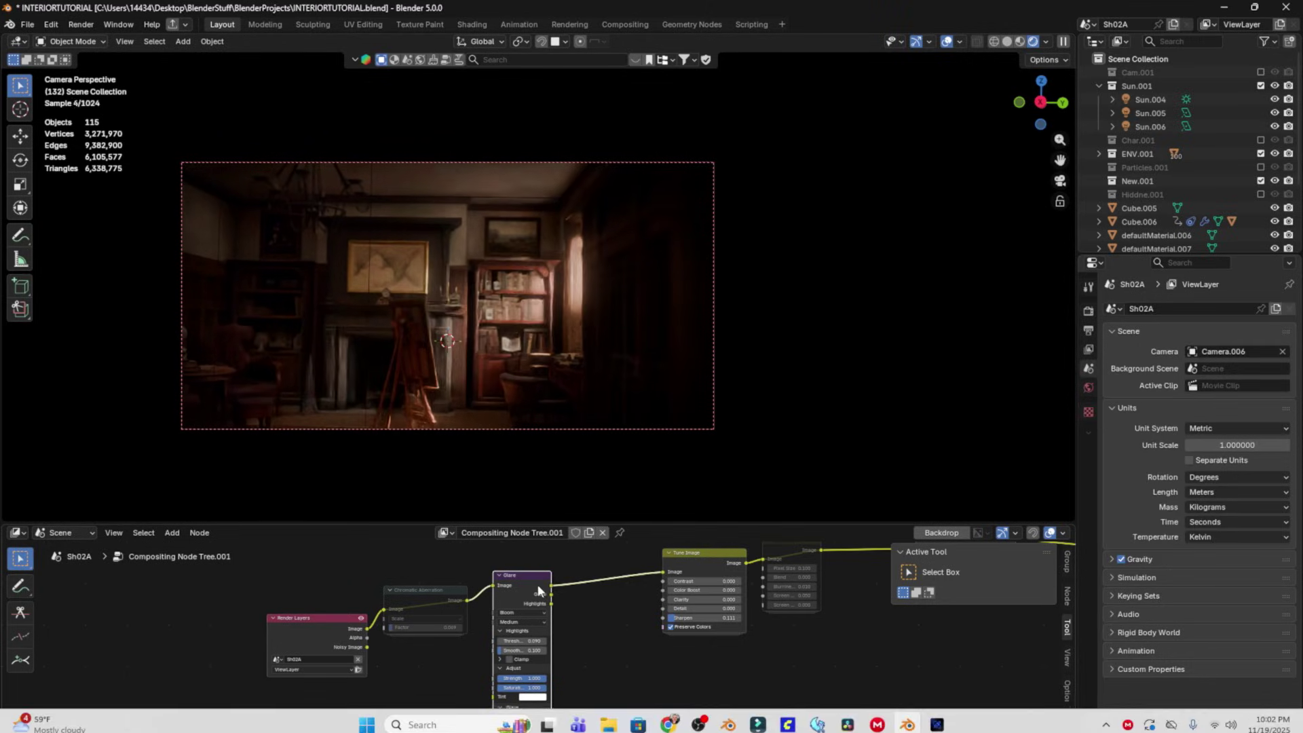
- Duplicate the Glare node into the chain after the bloom and set the copy to Sun Beams
{"action": "left_click_drag", "start_coordinate": [503, 524], "coordinate": [503, 434]}
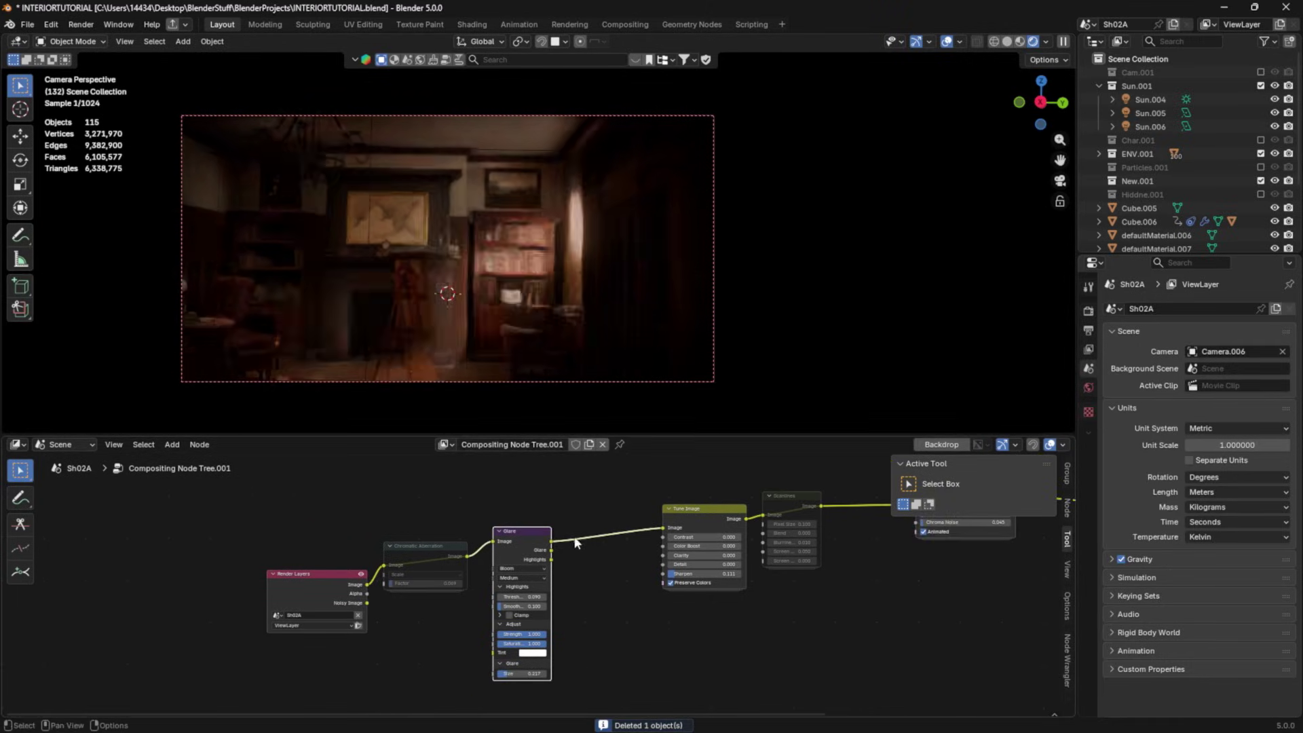
{"action": "scroll", "coordinate": [575, 542], "scroll_direction": "up", "scroll_amount": 2}
{"action": "key", "text": "shift+d"}
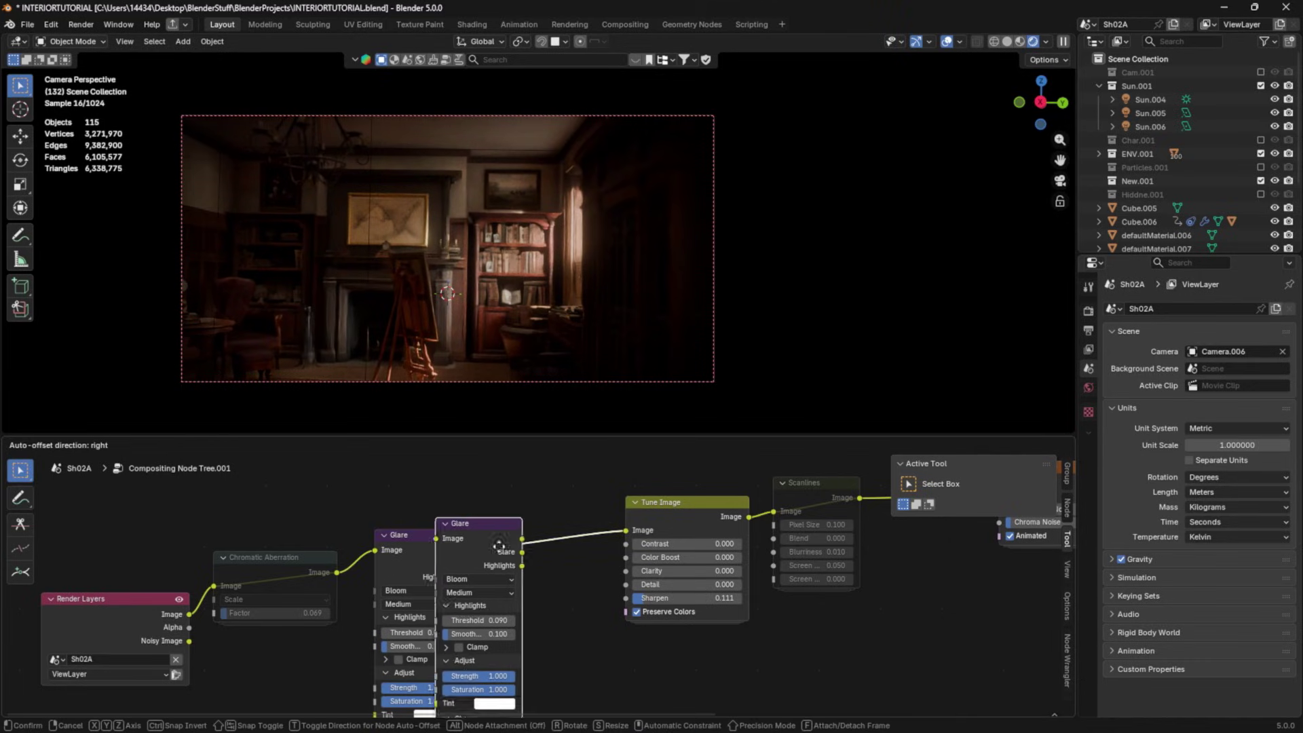
{"action": "left_click", "coordinate": [519, 552]}
{"action": "left_click", "coordinate": [521, 575]}
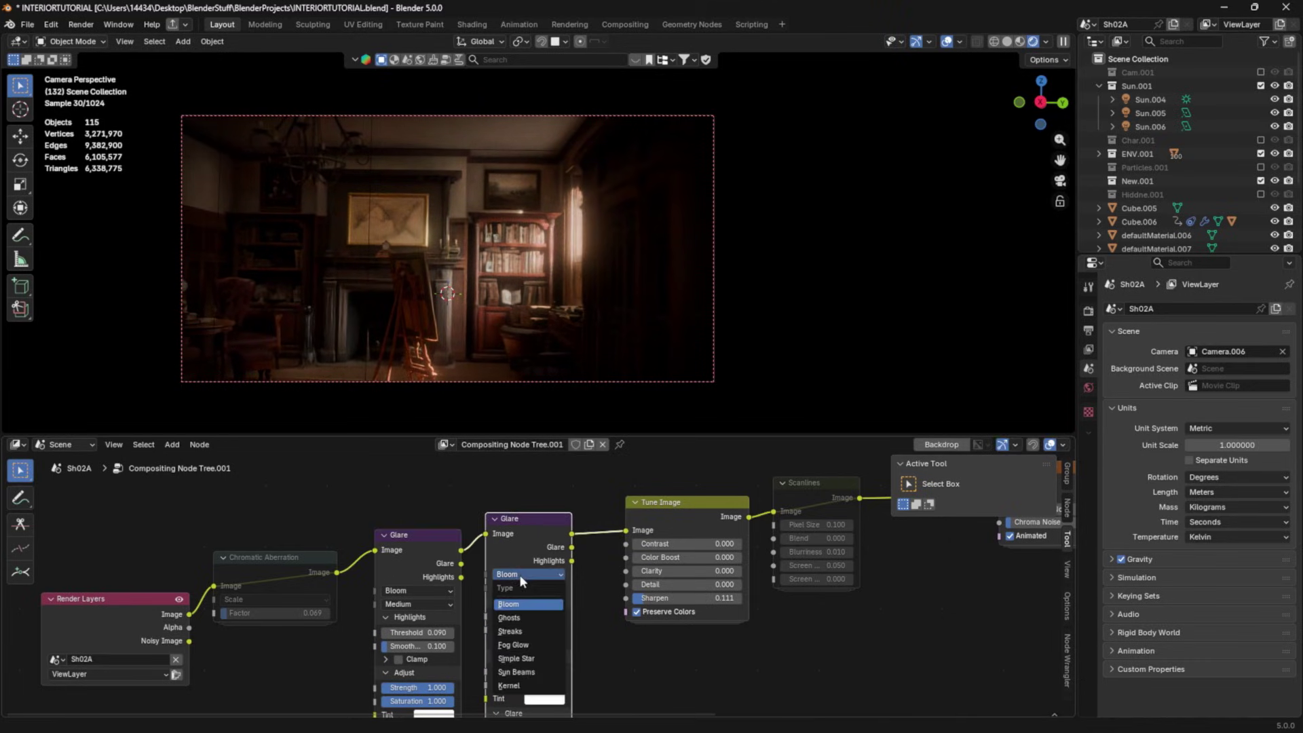
{"action": "left_click", "coordinate": [535, 672]}
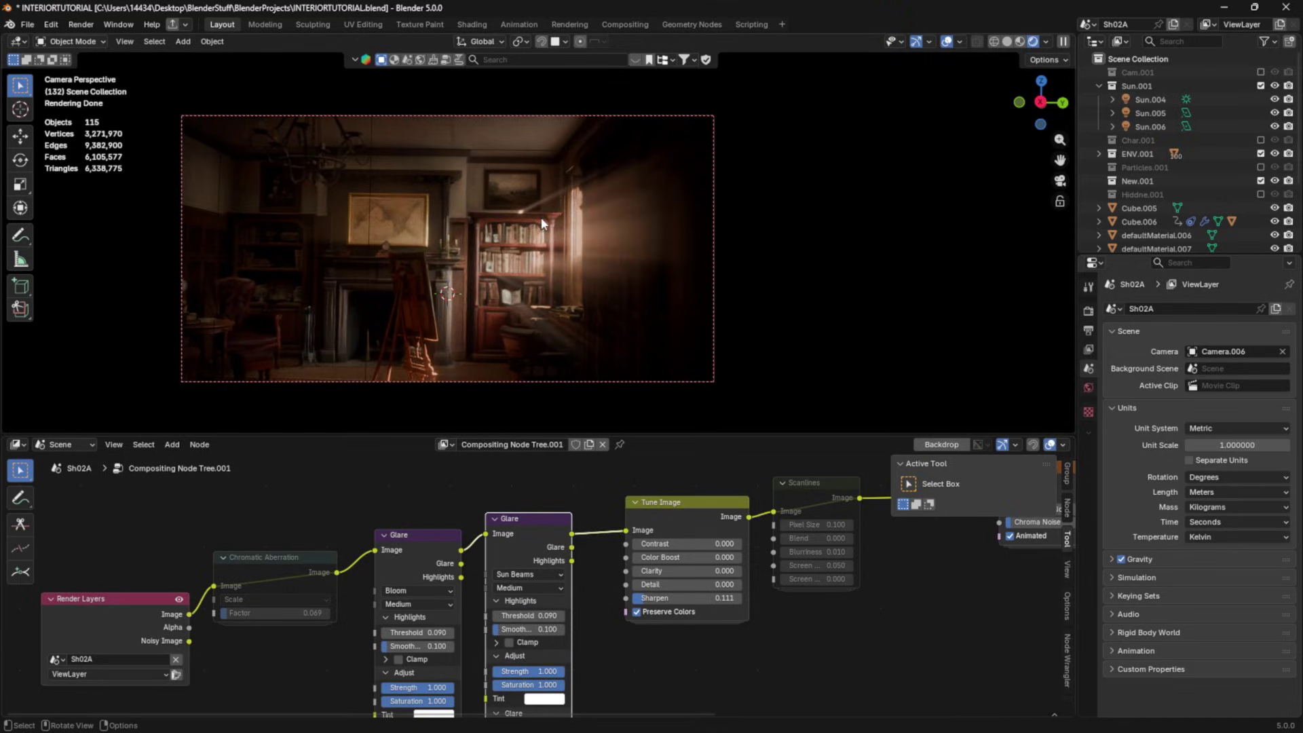
- Raise the Sun Beams smoothing to 0.742 and move the sun source to 1.000, 0.750
{"action": "left_click_drag", "start_coordinate": [503, 631], "coordinate": [532, 615]}
{"action": "left_click", "coordinate": [600, 633]}
{"action": "scroll", "coordinate": [561, 645], "scroll_direction": "down", "scroll_amount": 1}
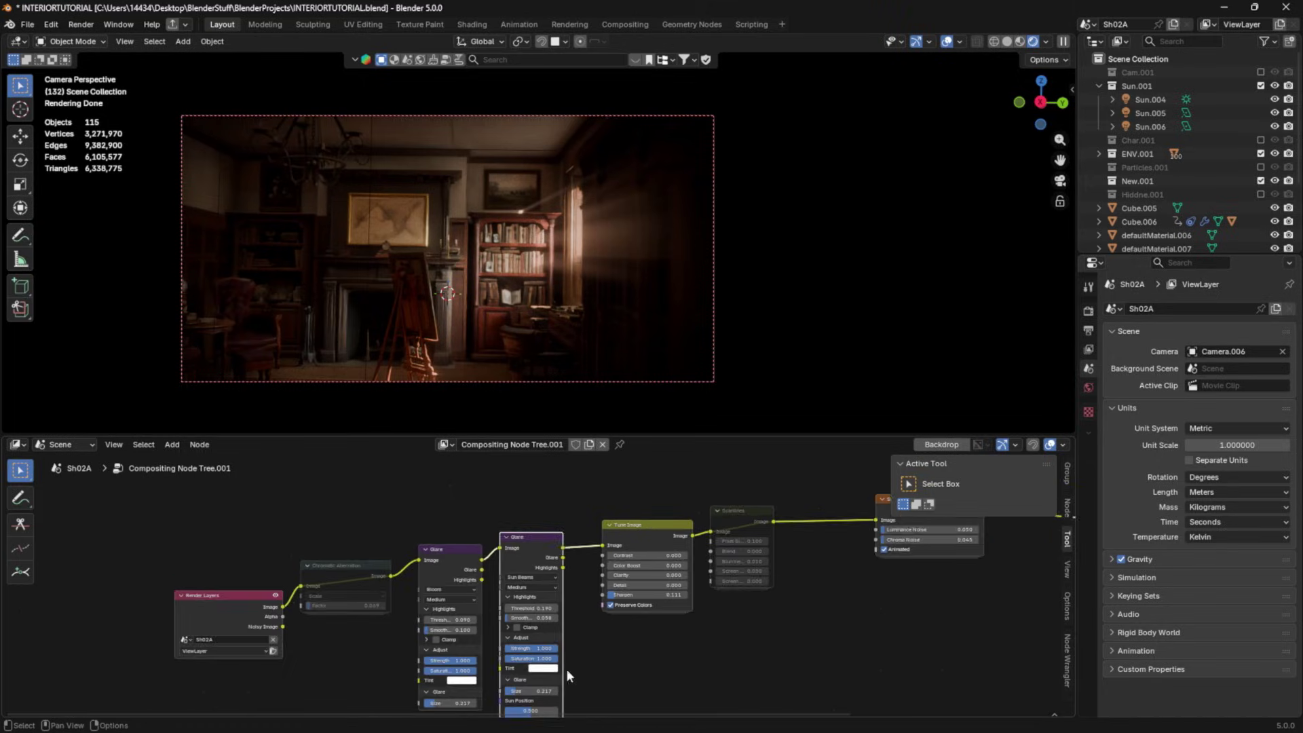
{"action": "middle_click_drag", "start_coordinate": [566, 669], "coordinate": [566, 589]}
{"action": "scroll", "coordinate": [564, 593], "scroll_direction": "up", "scroll_amount": 1}
{"action": "middle_click_drag", "start_coordinate": [555, 641], "coordinate": [563, 592]}
{"action": "scroll", "coordinate": [562, 591], "scroll_direction": "up", "scroll_amount": 1}
{"action": "left_click_drag", "start_coordinate": [551, 579], "coordinate": [535, 614]}
- Increase the sun-beams glare Size to 1.000 and adjust its Jitter
{"action": "scroll", "coordinate": [587, 231], "scroll_direction": "up", "scroll_amount": 5}
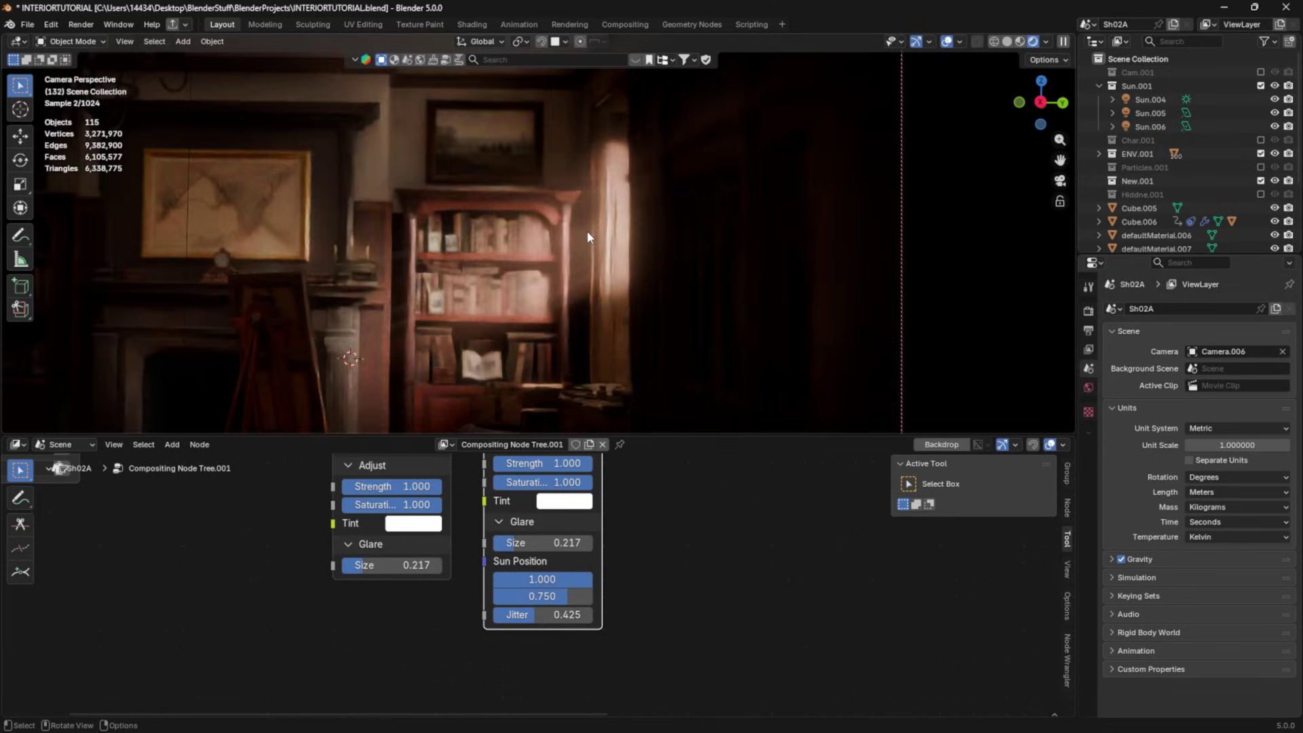
{"action": "scroll", "coordinate": [588, 231], "scroll_direction": "down", "scroll_amount": 5}
{"action": "left_click_drag", "start_coordinate": [543, 542], "coordinate": [607, 542]}
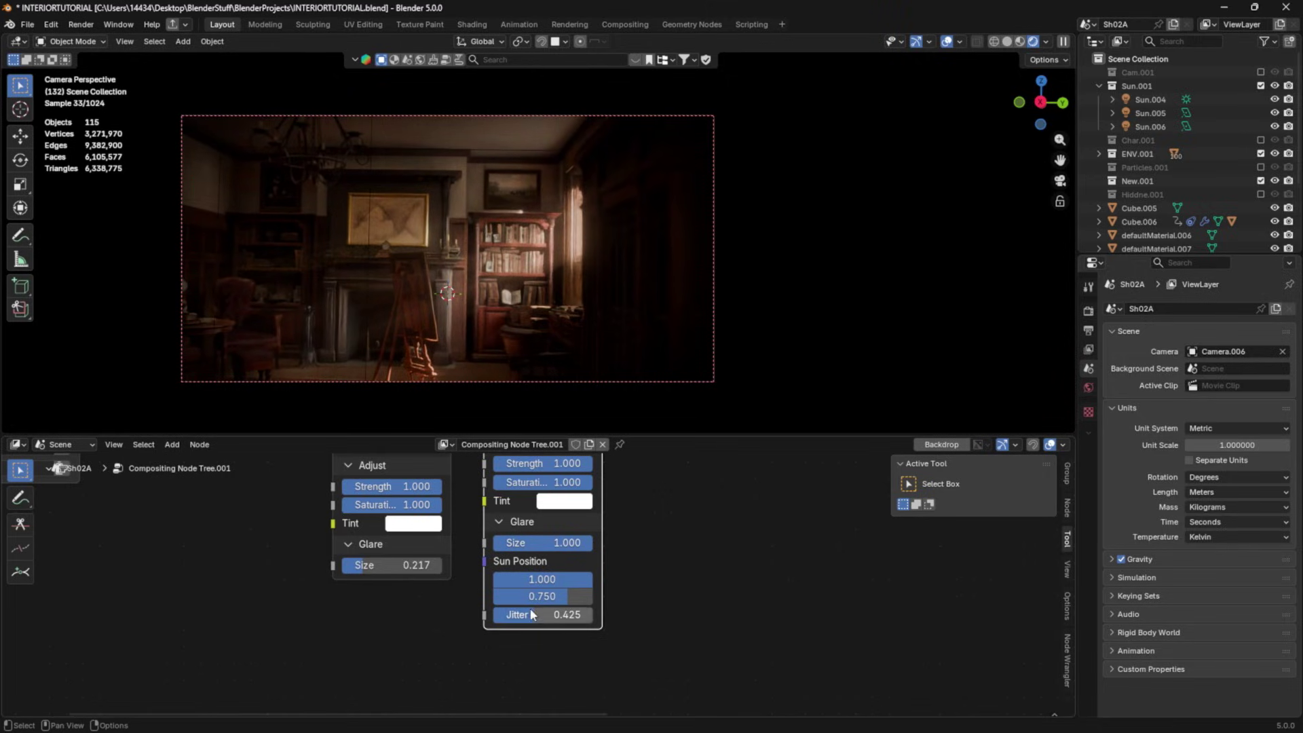
{"action": "mouse_move", "coordinate": [543, 614]}
{"action": "left_mouse_down"}
{"action": "mouse_move", "coordinate": [500, 614]}
{"action": "mouse_move", "coordinate": [588, 614]}
{"action": "mouse_move", "coordinate": [522, 614]}
{"action": "left_mouse_up"}
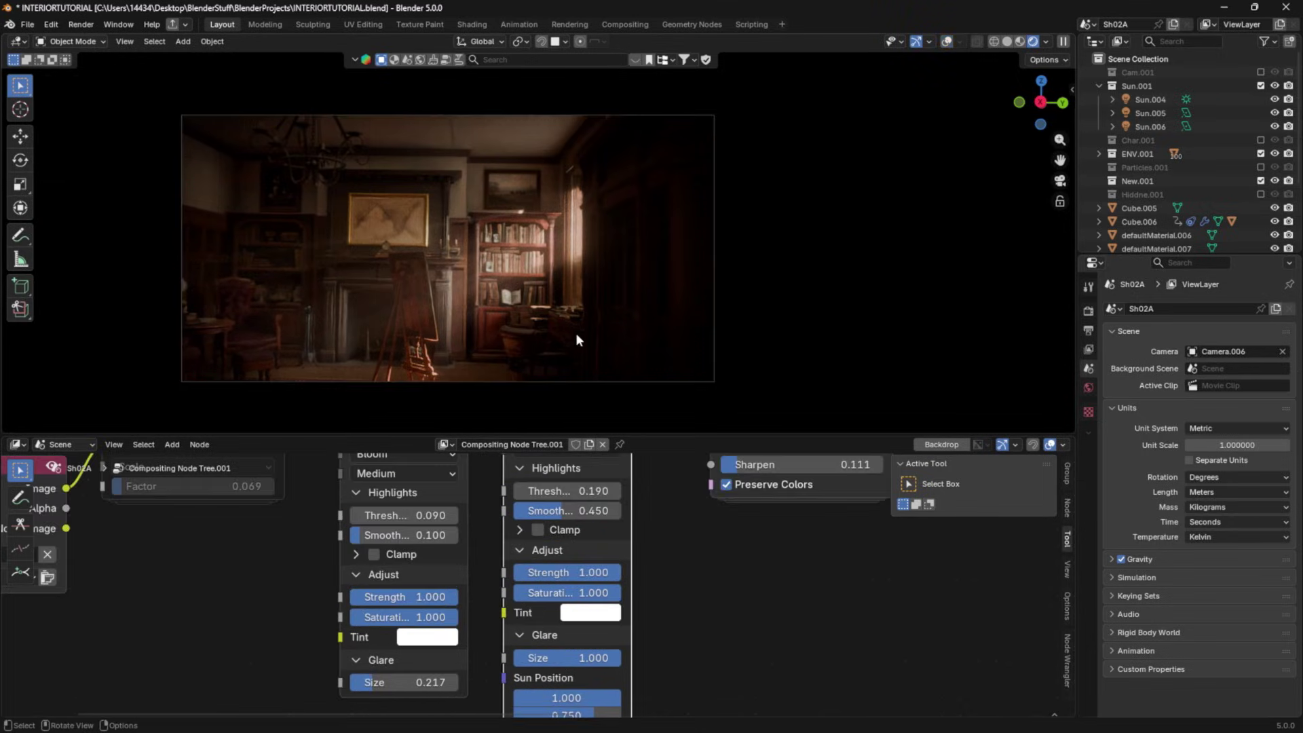
- Try a lower saturation and yellow-orange tint, then cancel to keep the glare white
{"action": "left_click_drag", "start_coordinate": [598, 592], "coordinate": [547, 592]}
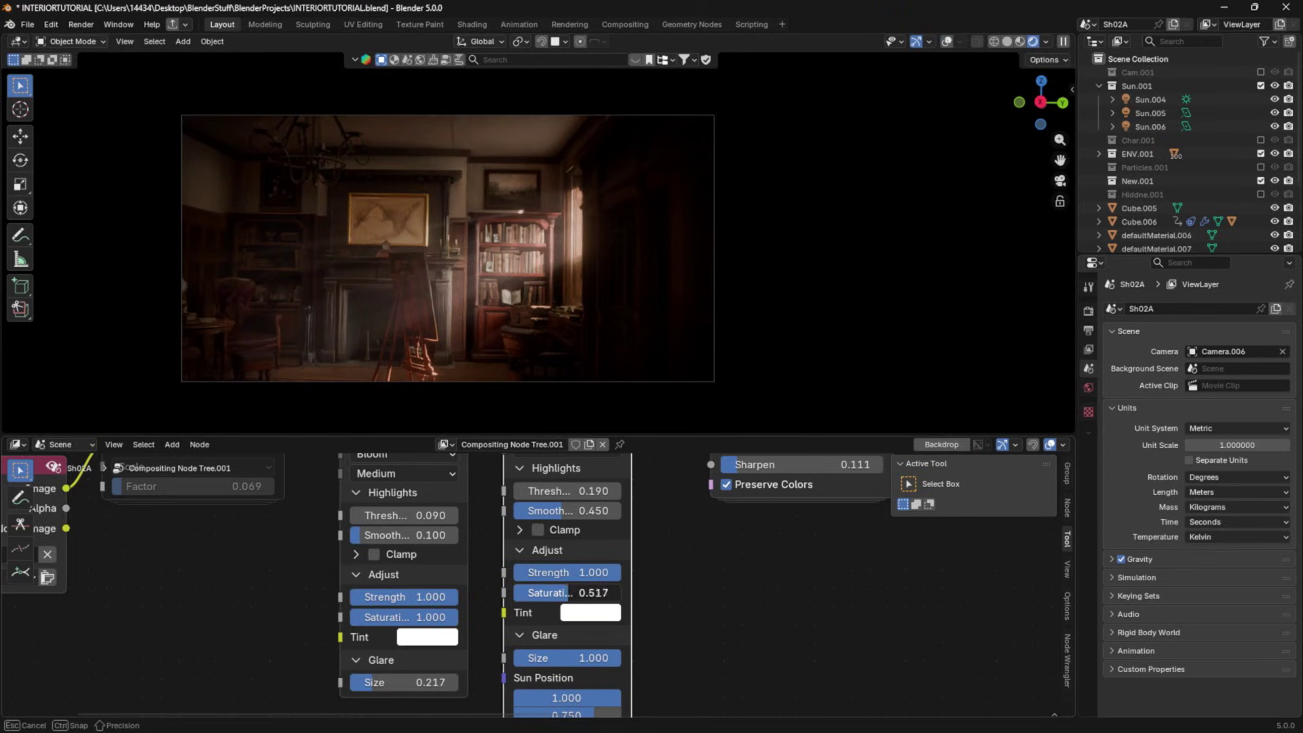
{"action": "left_click_drag", "start_coordinate": [547, 592], "coordinate": [495, 591]}
{"action": "left_click", "coordinate": [594, 612]}
{"action": "left_click_drag", "start_coordinate": [638, 365], "coordinate": [592, 416]}
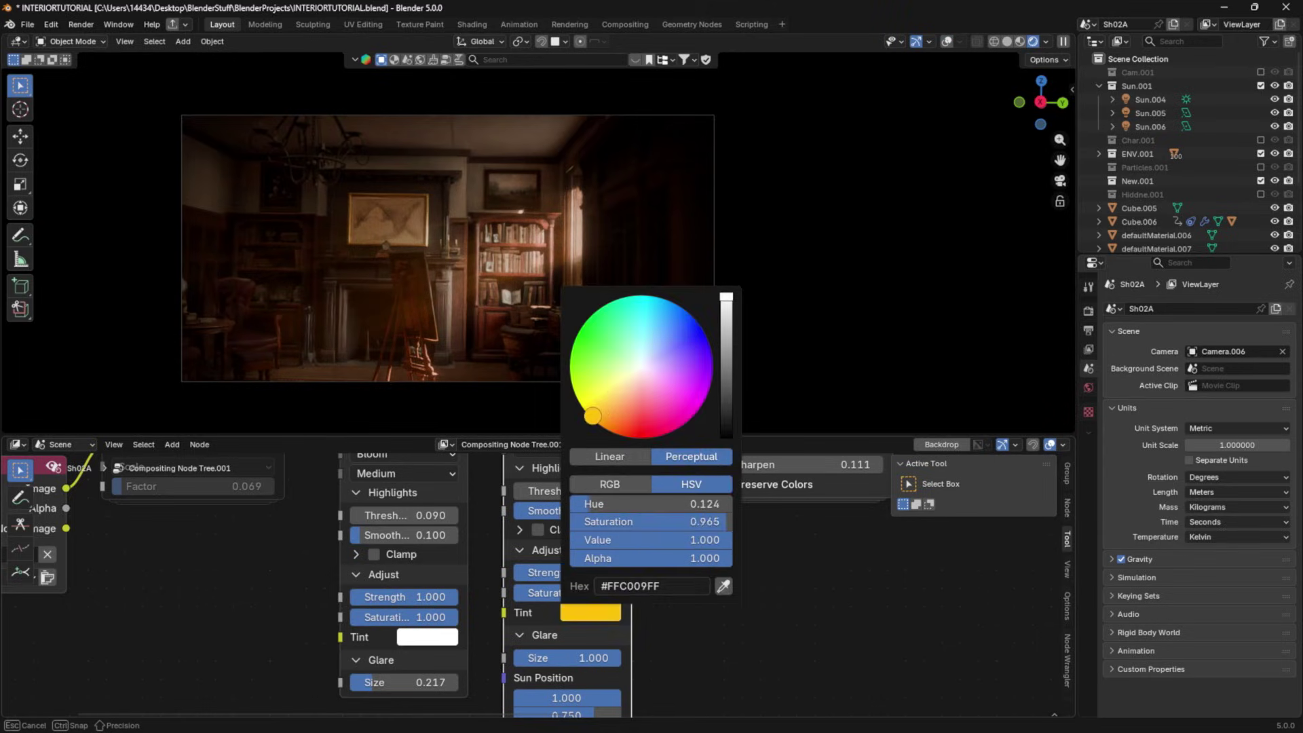
{"action": "key", "text": "Escape"}
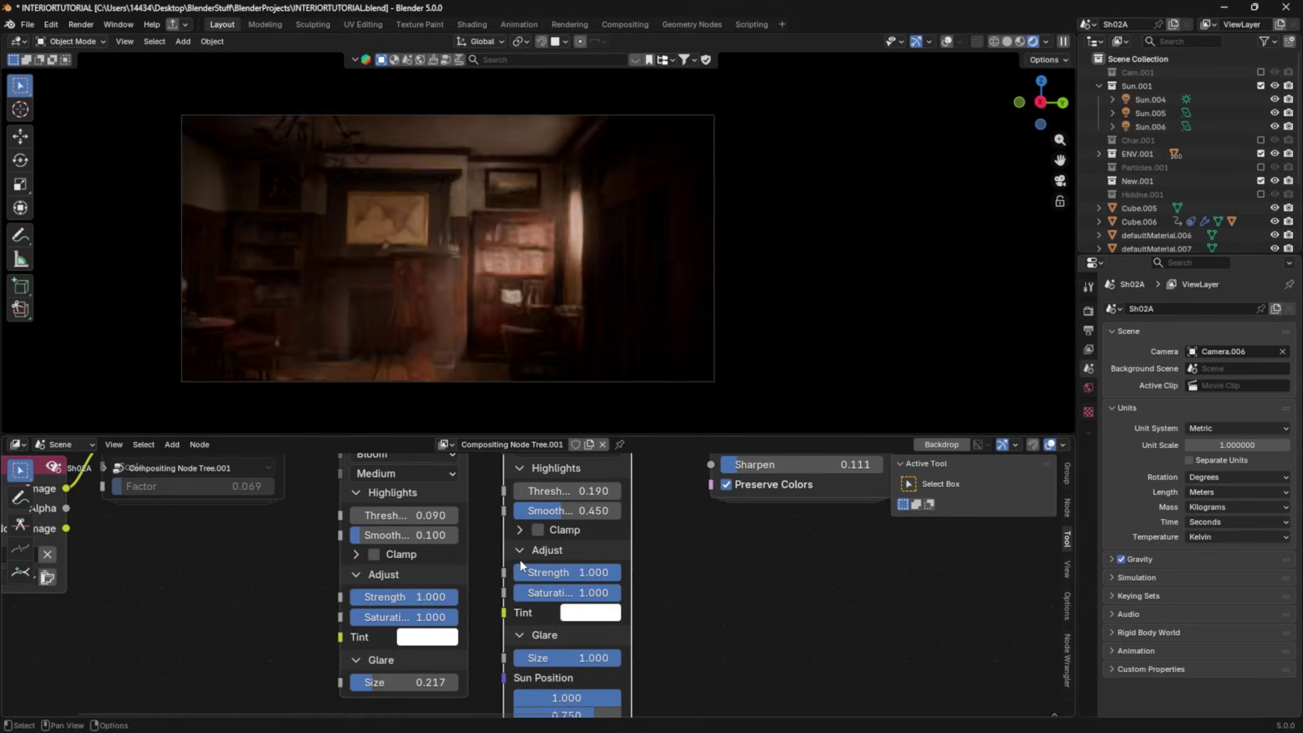
- Lower the sun-beams Strength to 0.475 and include the Particles.001 collection
{"action": "left_click_drag", "start_coordinate": [570, 574], "coordinate": [522, 573]}
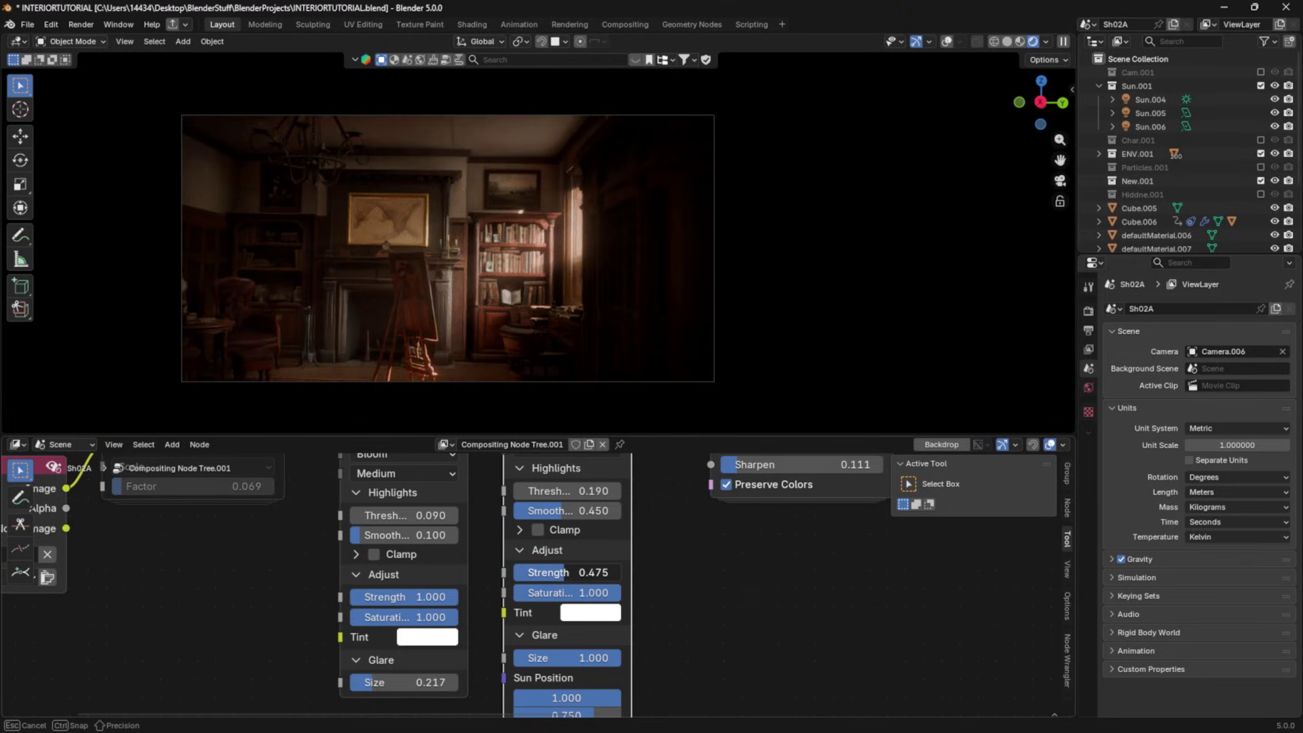
{"action": "left_click_drag", "start_coordinate": [571, 573], "coordinate": [571, 574]}
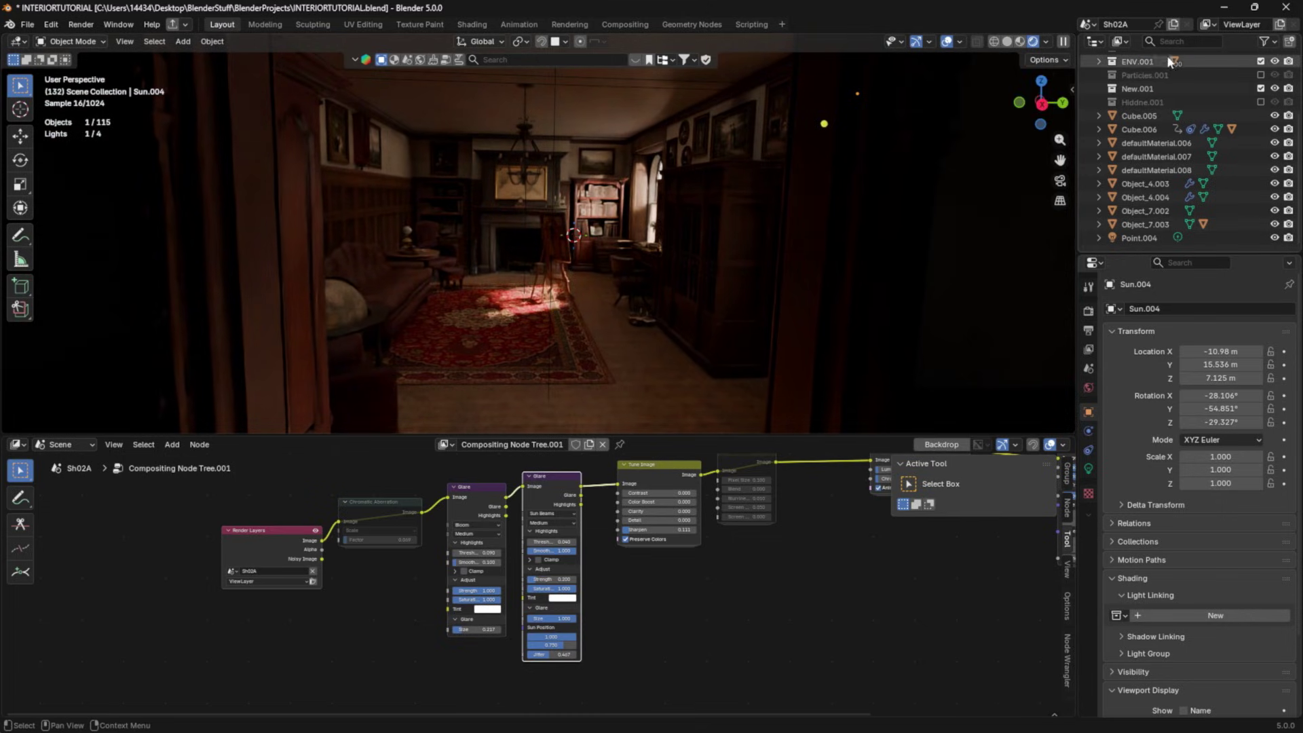
{"action": "left_click", "coordinate": [1262, 74]}
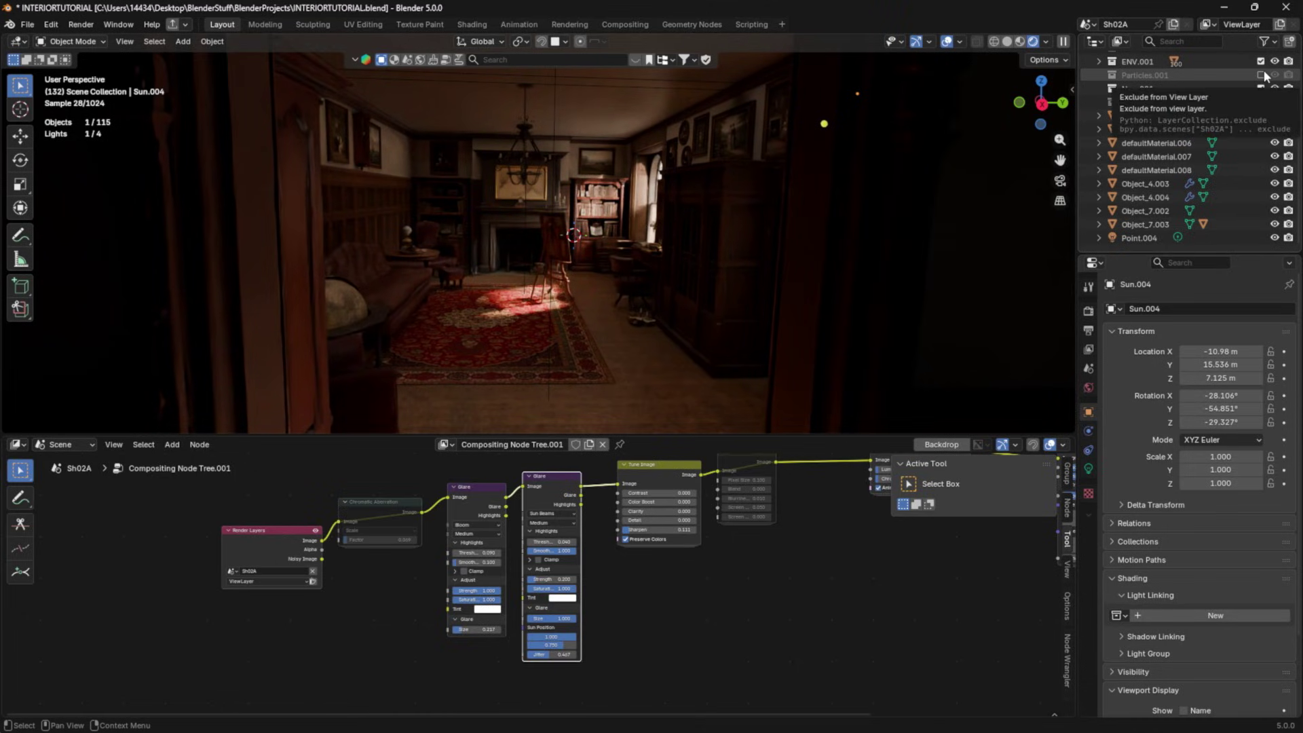
- Zoom through the camera view to inspect the dust specks, then hide Plane.045 in the viewport
{"action": "key", "text": "KP_0"}
{"action": "scroll", "coordinate": [577, 233], "scroll_direction": "up", "scroll_amount": 8}
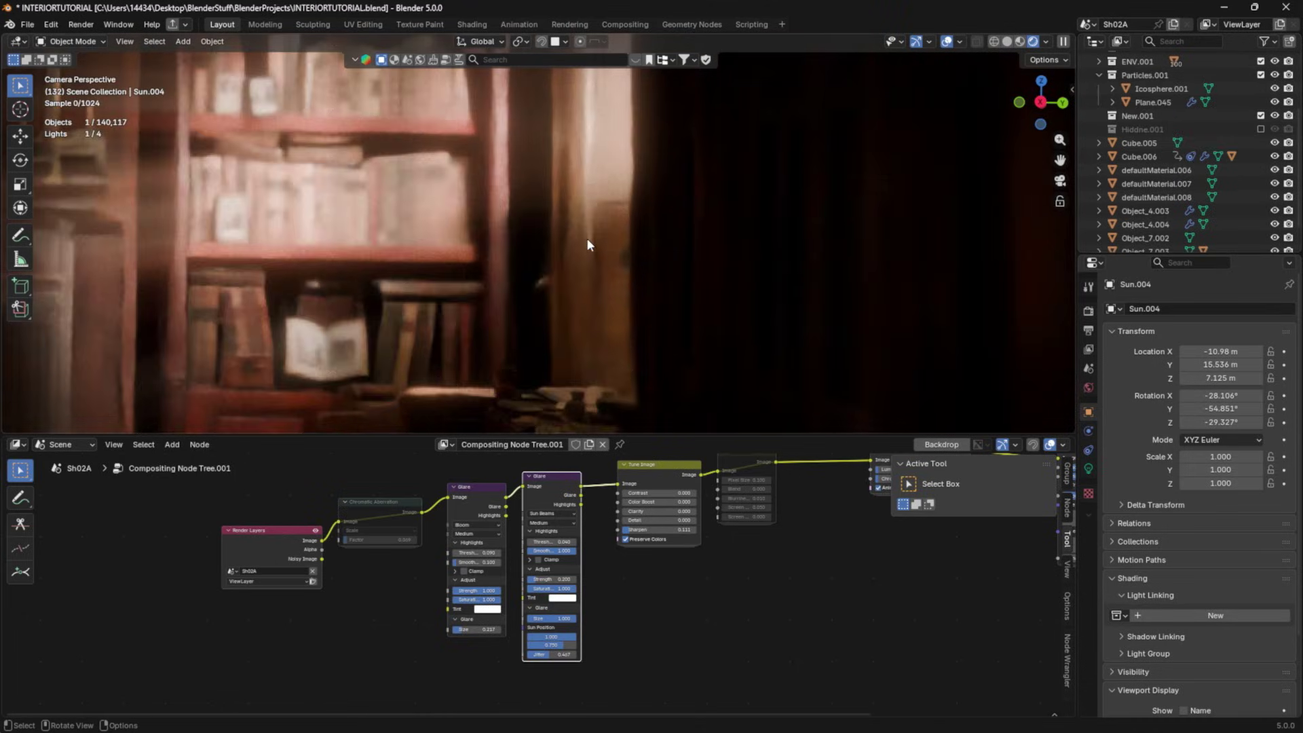
{"action": "scroll", "coordinate": [587, 244], "scroll_direction": "up", "scroll_amount": 1}
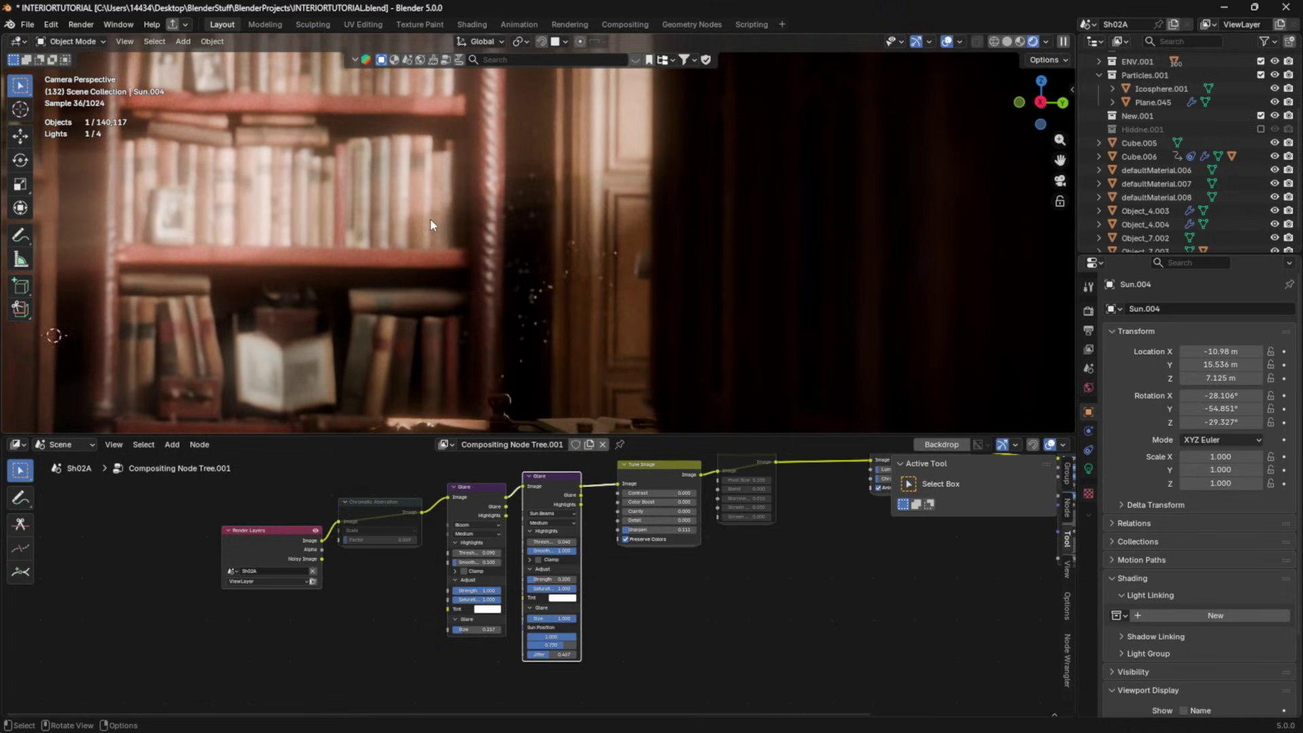
{"action": "scroll", "coordinate": [430, 219], "scroll_direction": "down", "scroll_amount": 5}
{"action": "scroll", "coordinate": [425, 222], "scroll_direction": "up", "scroll_amount": 1}
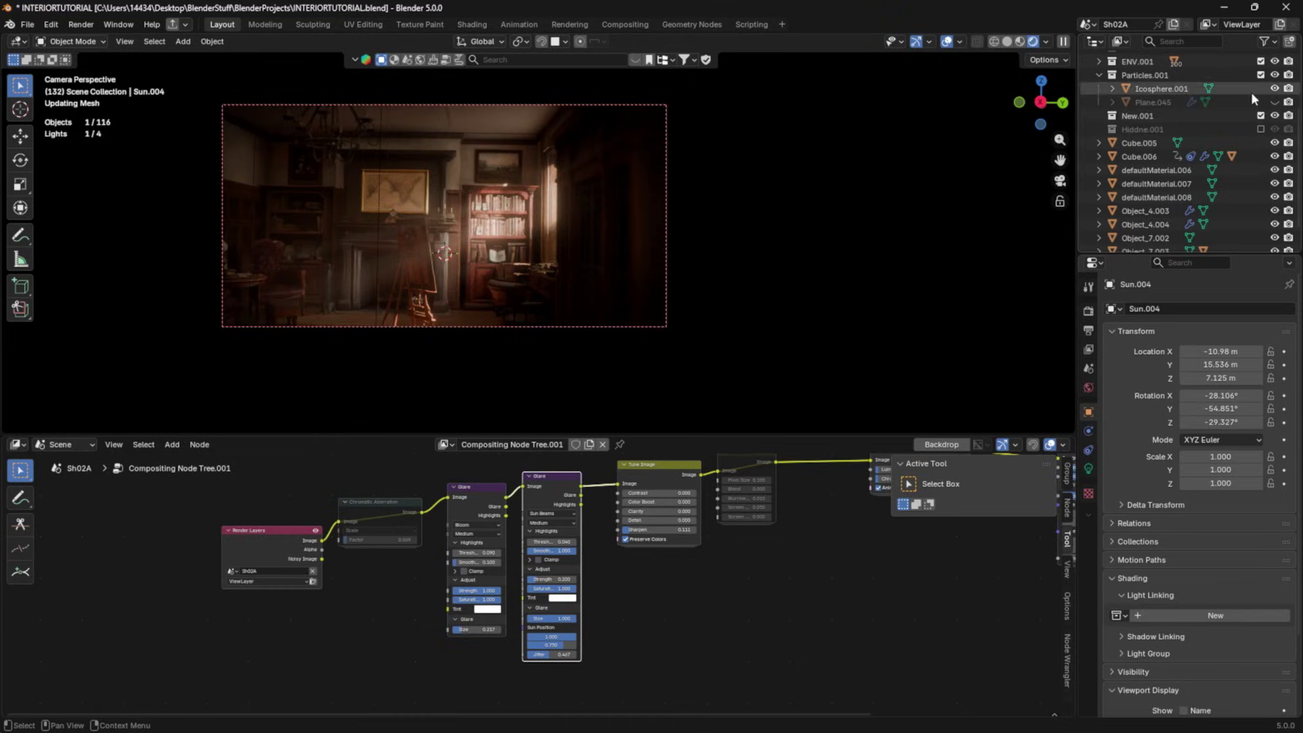
{"action": "left_click", "coordinate": [1274, 102]}
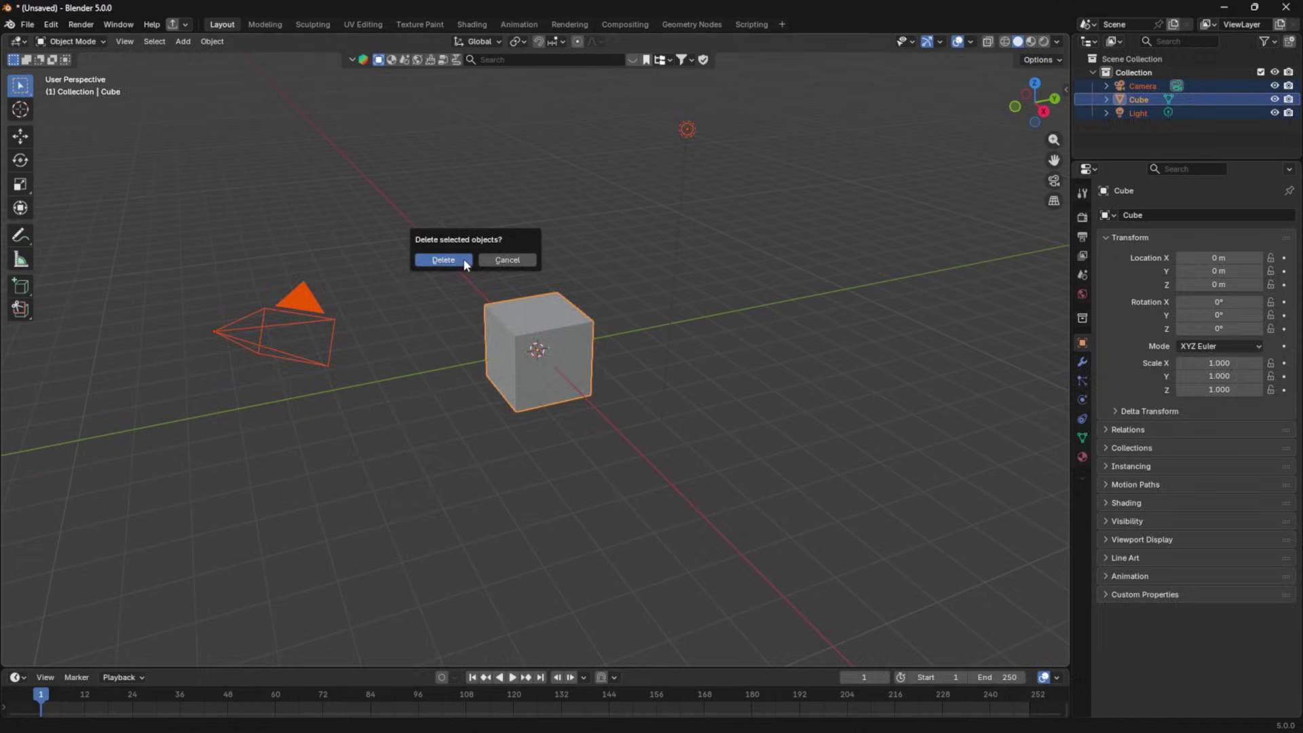
- Clear the default objects, then add a Plane and enlarge it
{"action": "left_click", "coordinate": [463, 258]}
{"action": "key", "text": "shift+a"}
{"action": "mouse_move", "coordinate": [468, 259]}
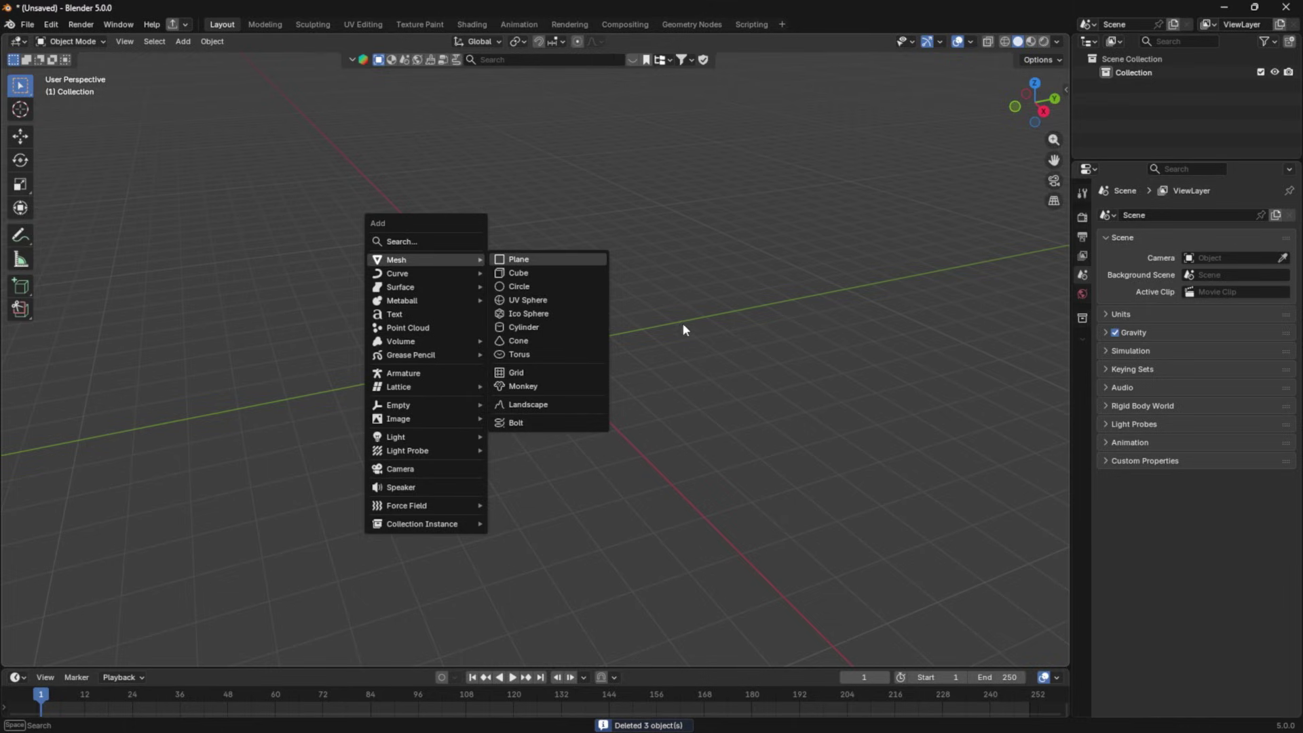
{"action": "left_click", "coordinate": [530, 262]}
{"action": "key", "text": "s"}
{"action": "left_click", "coordinate": [177, 274]}
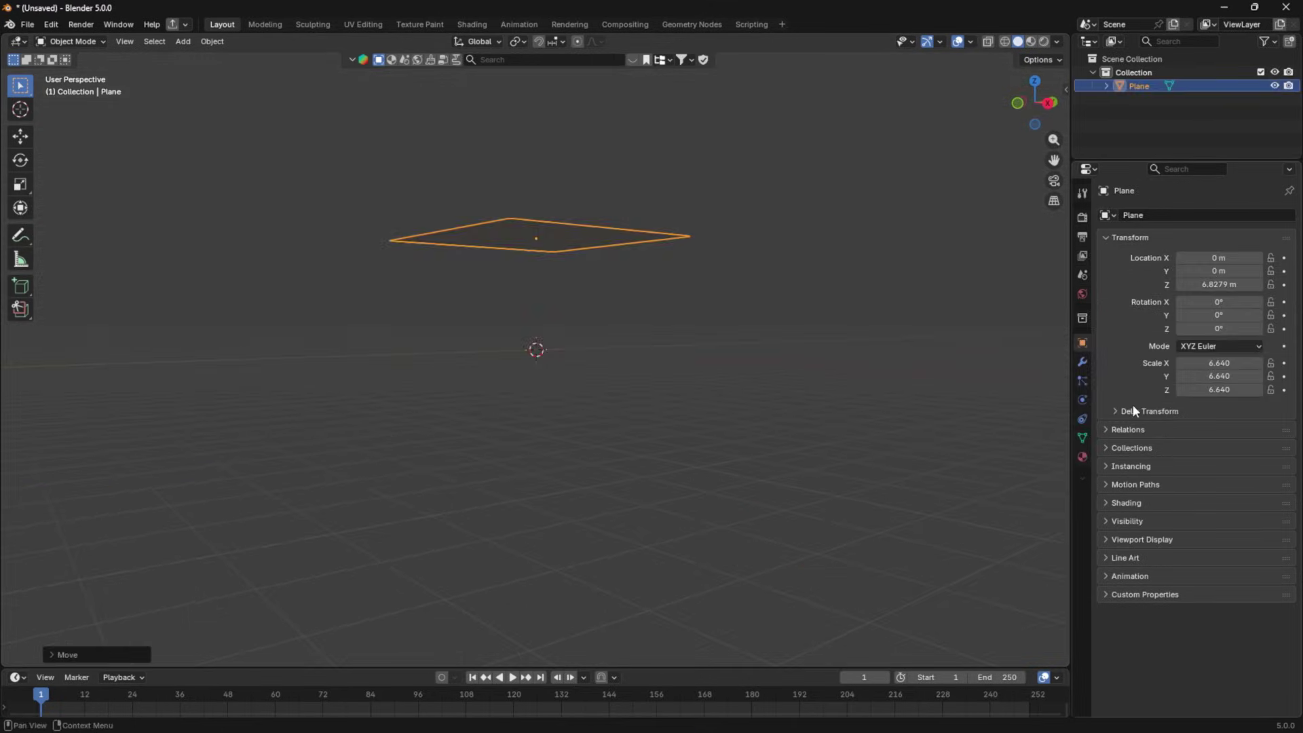
- Give the plane a particle system and apply its scale
{"action": "left_click", "coordinate": [1082, 362]}
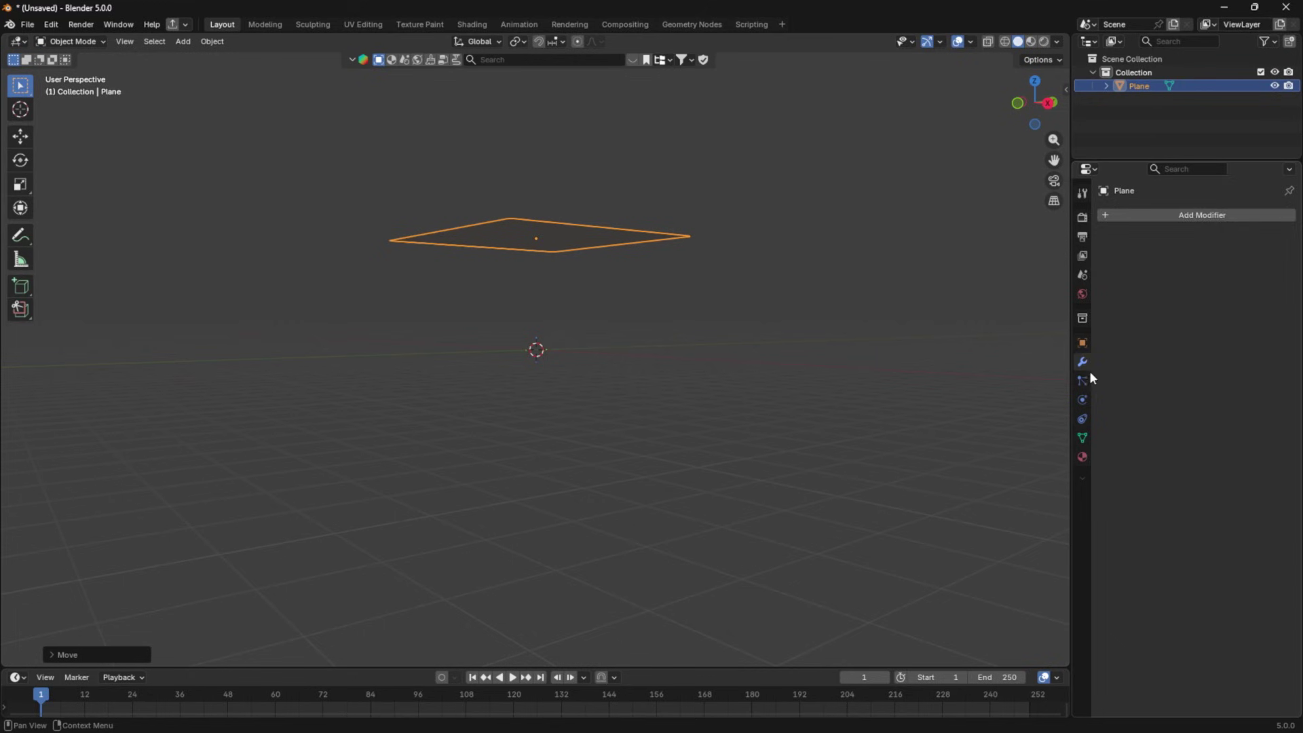
{"action": "left_click", "coordinate": [1082, 380]}
{"action": "left_click", "coordinate": [1290, 216]}
{"action": "middle_click_drag", "start_coordinate": [951, 218], "coordinate": [640, 251]}
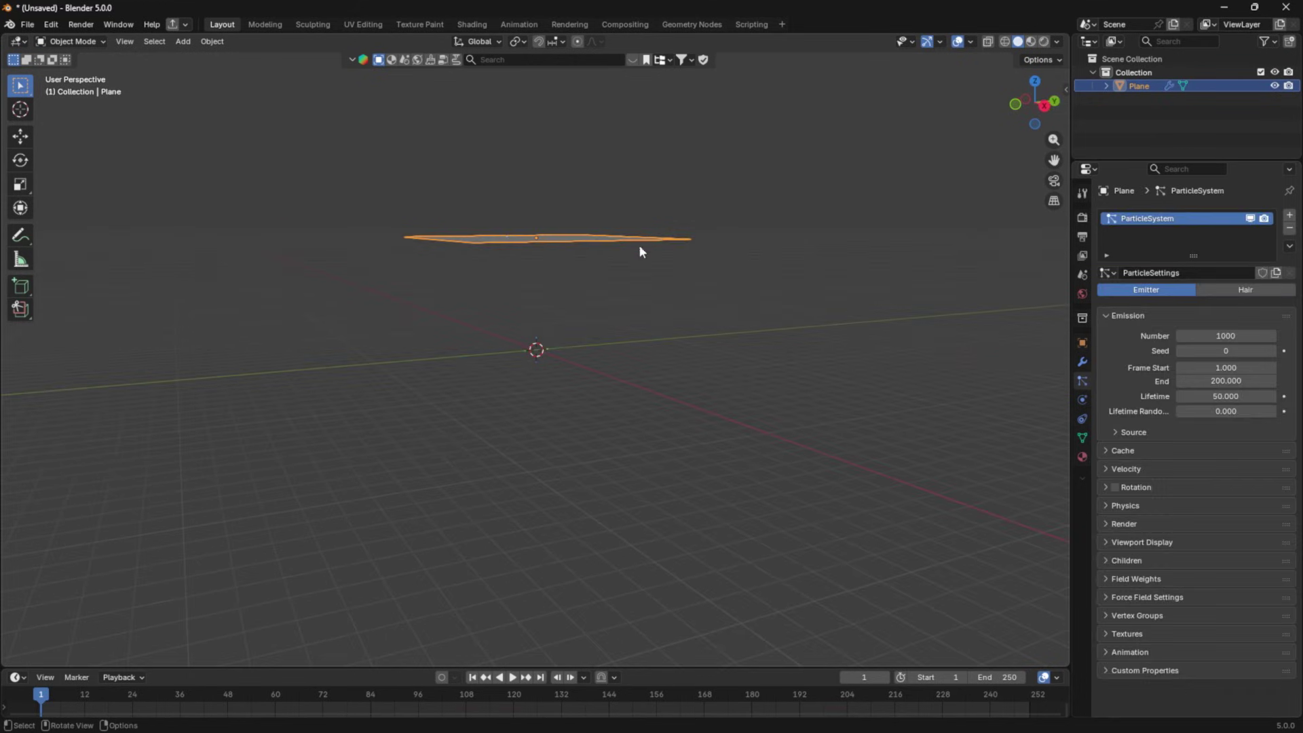
{"action": "left_click", "coordinate": [212, 41]}
{"action": "mouse_move", "coordinate": [241, 114]}
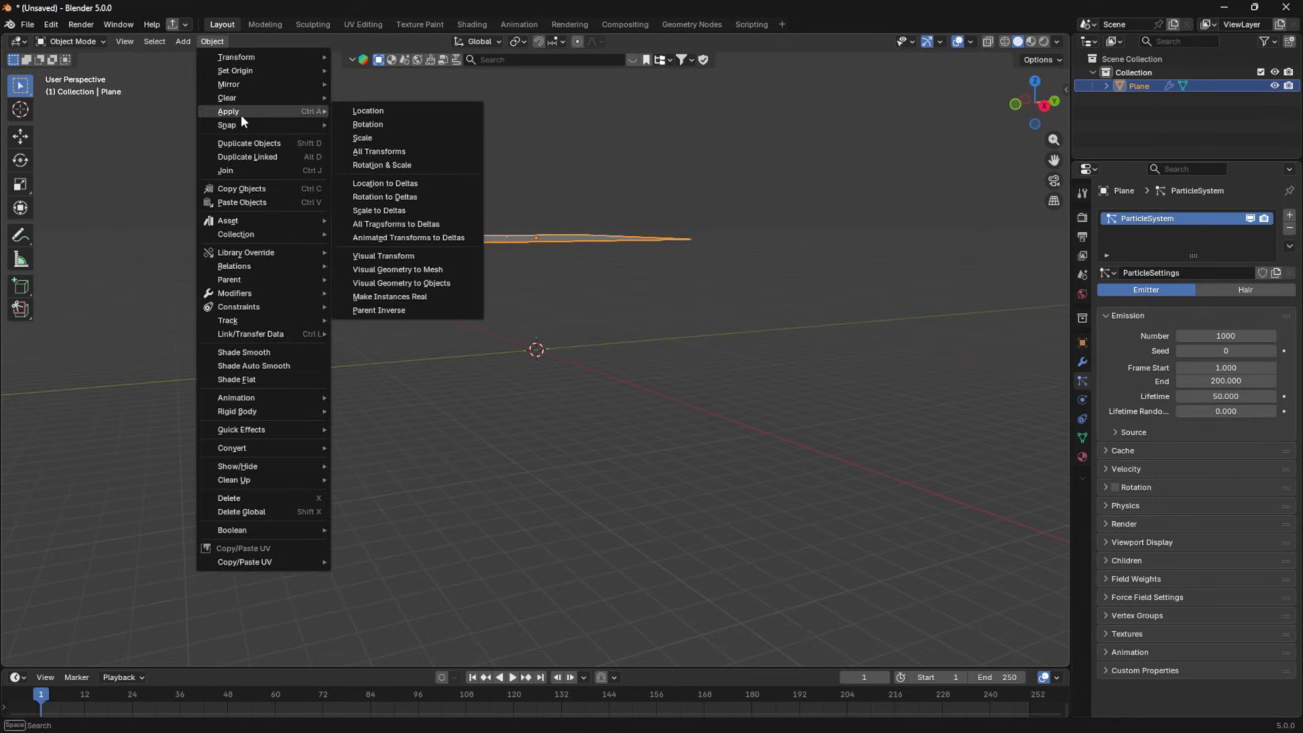
{"action": "left_click", "coordinate": [376, 133]}
- Add an Ico Sphere and move it along the Y axis beside the plane
{"action": "middle_click_drag", "start_coordinate": [310, 284], "coordinate": [323, 284]}
{"action": "key", "text": "shift+a"}
{"action": "mouse_move", "coordinate": [323, 285]}
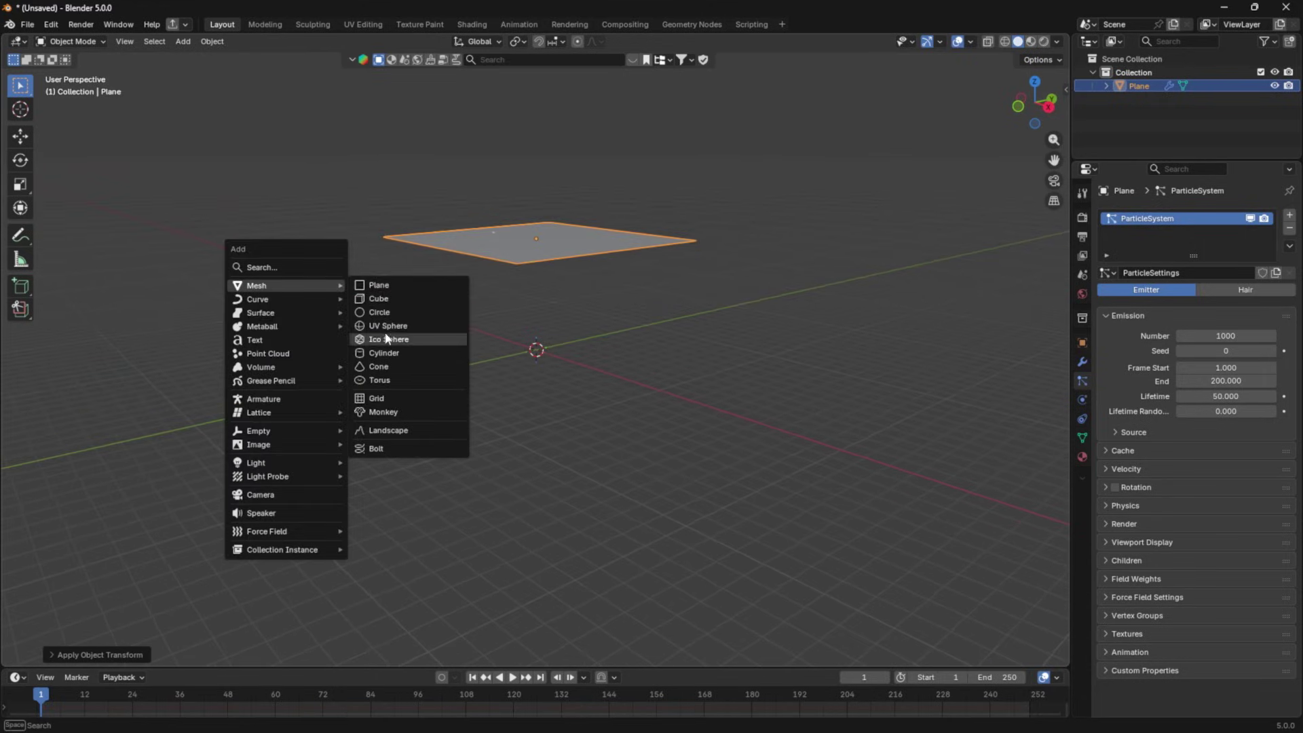
{"action": "left_click", "coordinate": [388, 339]}
{"action": "middle_click_drag", "start_coordinate": [499, 344], "coordinate": [596, 342]}
{"action": "scroll", "coordinate": [596, 342], "scroll_direction": "up", "scroll_amount": 3}
{"action": "key", "text": "g"}
{"action": "key", "text": "y"}
{"action": "left_click", "coordinate": [133, 286]}
- Shrink the icosphere and apply its scale
{"action": "middle_click_drag", "start_coordinate": [243, 268], "coordinate": [408, 244], "text": "shift"}
{"action": "key", "text": "s"}
{"action": "left_click", "coordinate": [307, 293]}
{"action": "left_click", "coordinate": [212, 42]}
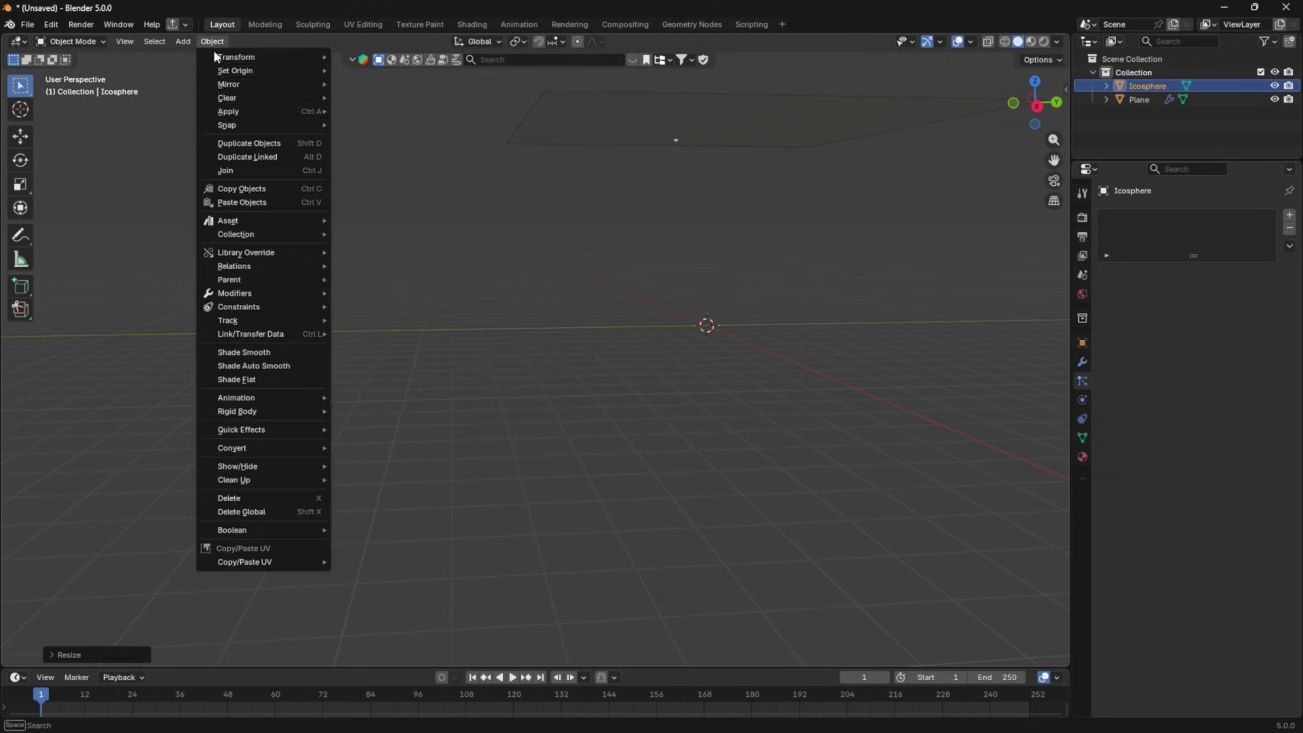
{"action": "mouse_move", "coordinate": [272, 111]}
{"action": "left_click", "coordinate": [421, 140]}
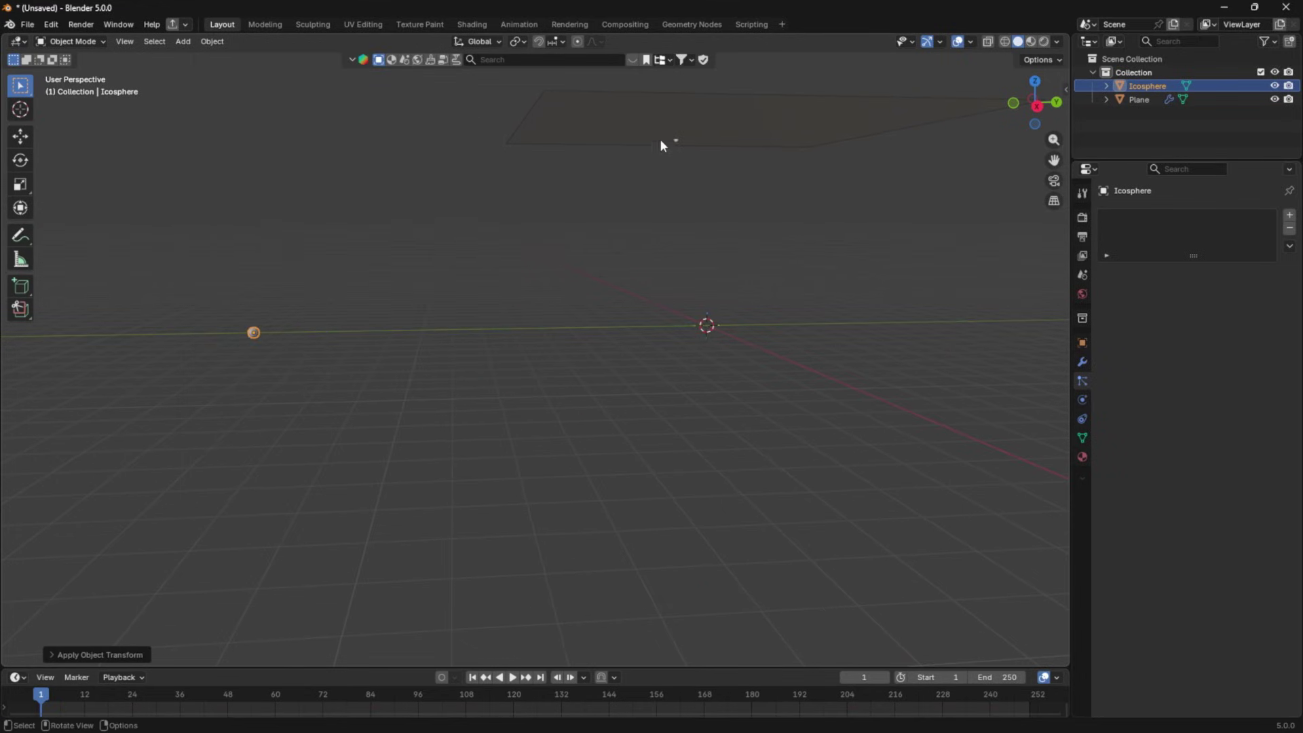
- Extrude the plane downward in Edit Mode to form the emitter box
{"action": "left_click", "coordinate": [660, 139]}
{"action": "key", "text": "Tab"}
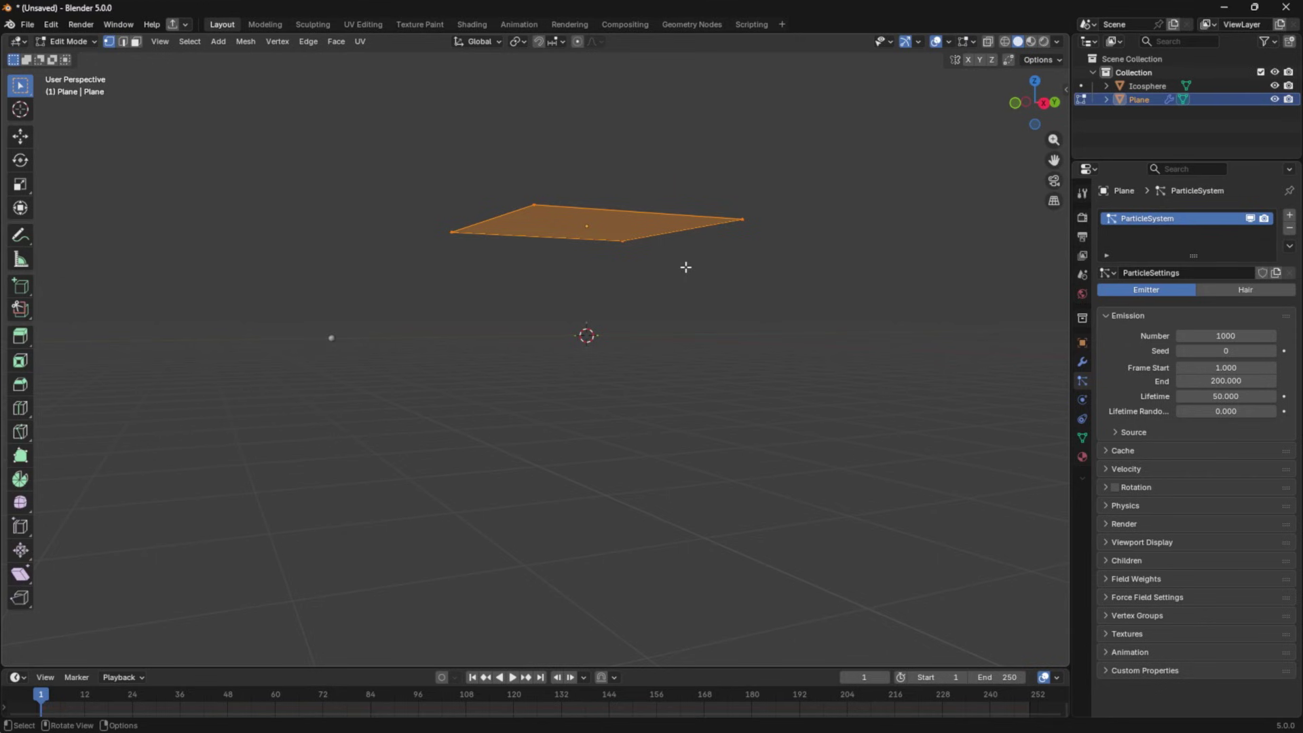
{"action": "key", "text": "e"}
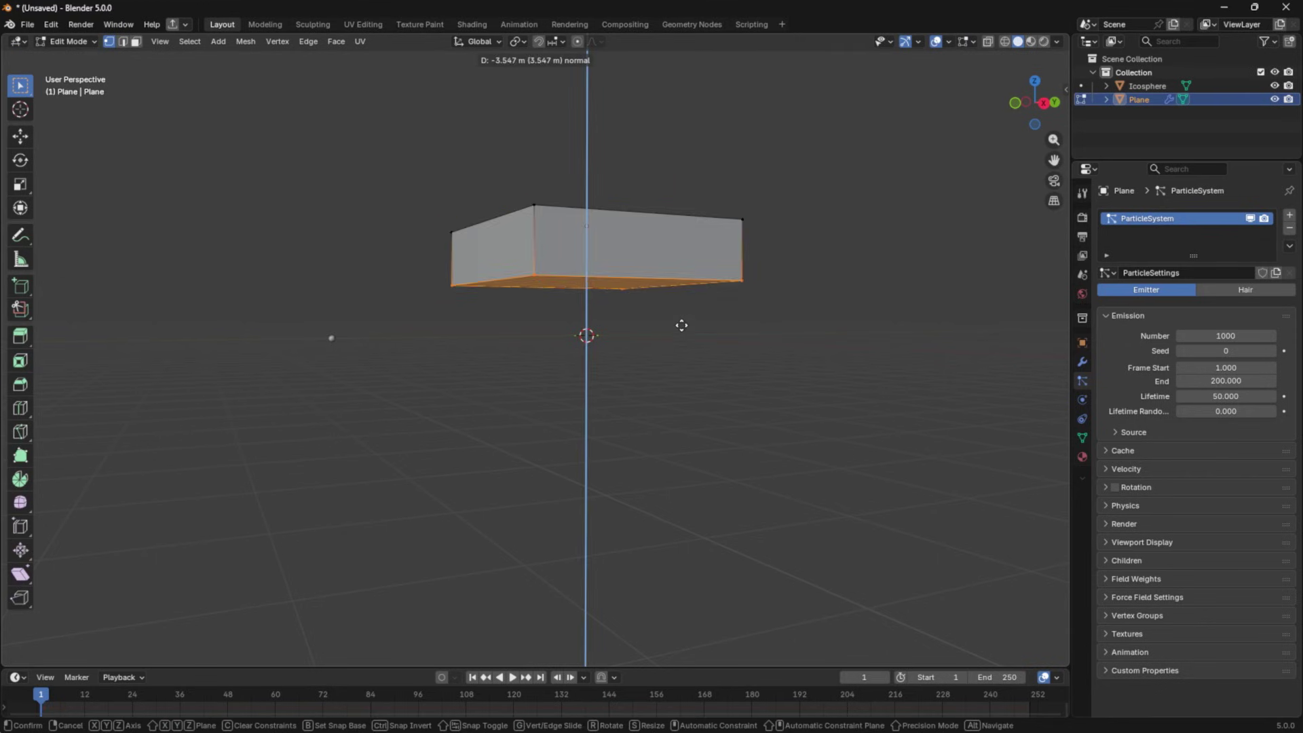
{"action": "left_click", "coordinate": [674, 373]}
{"action": "middle_click_drag", "start_coordinate": [674, 372], "coordinate": [645, 364]}
{"action": "key", "text": "Tab"}
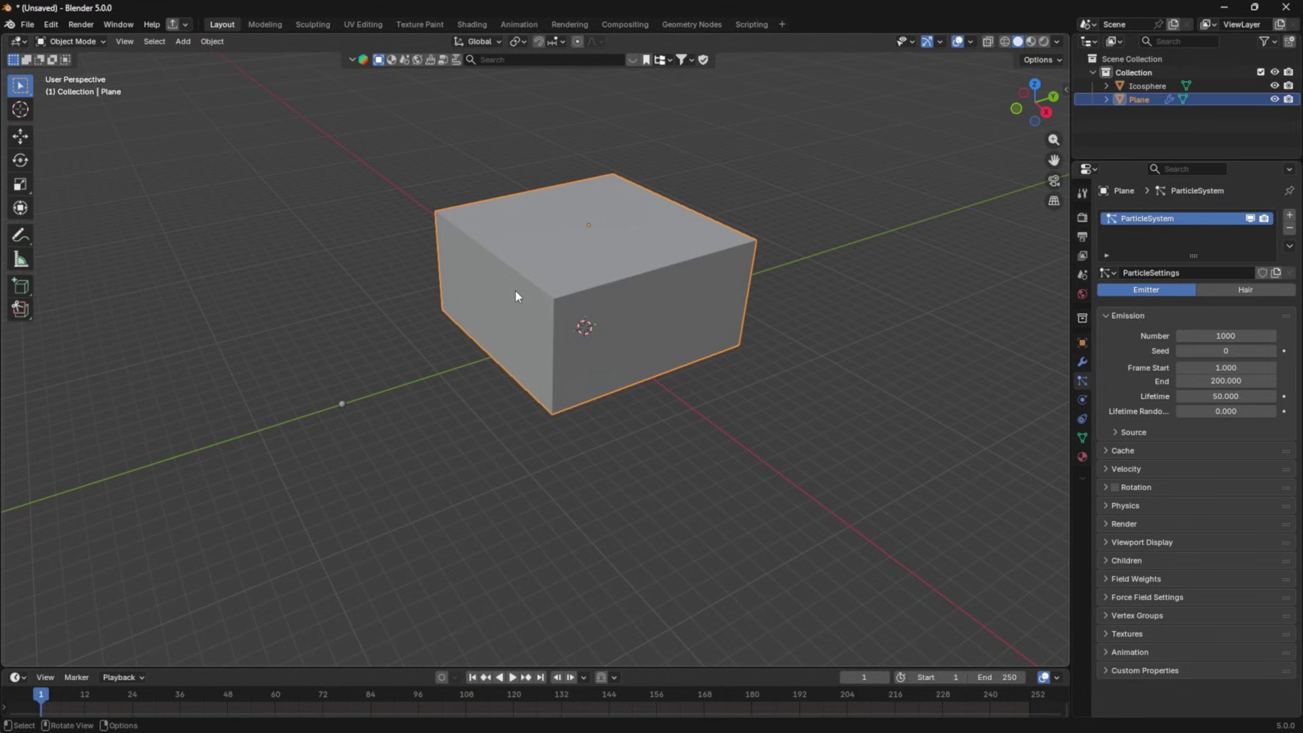
{"action": "middle_click_drag", "start_coordinate": [515, 287], "coordinate": [586, 295]}
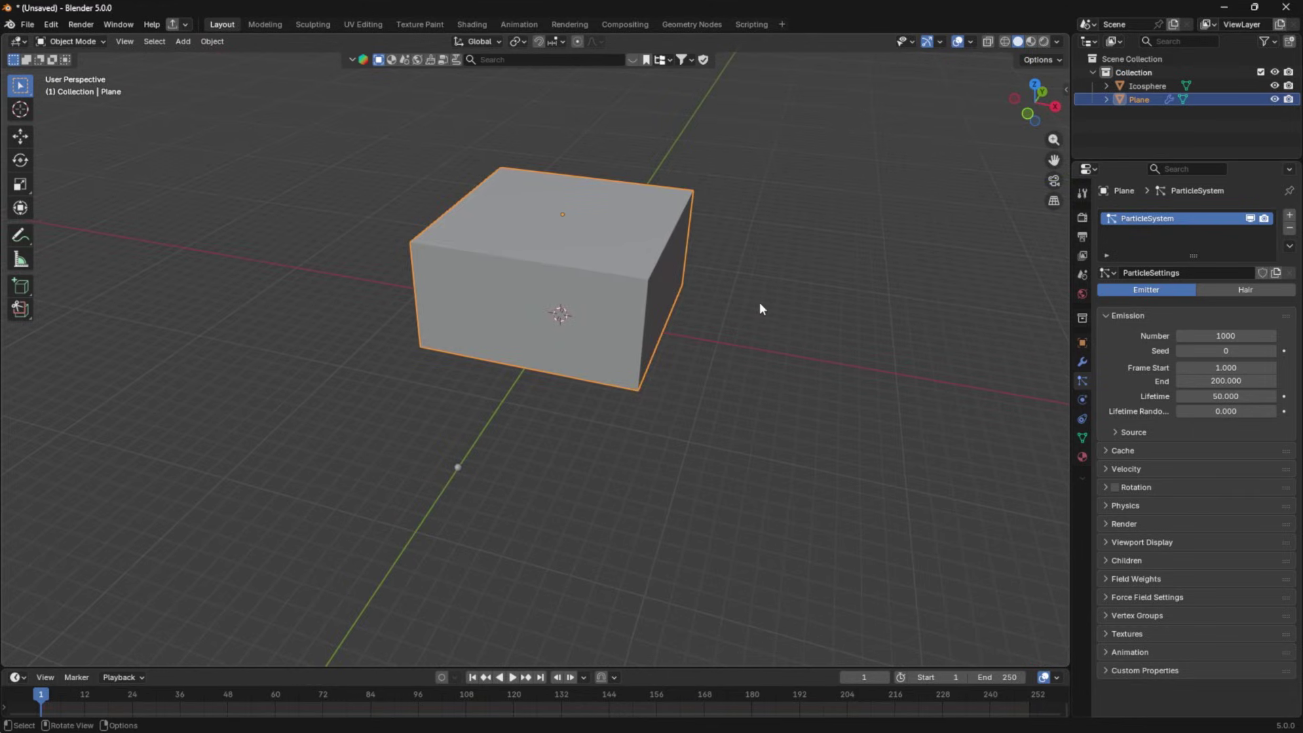
{"action": "left_click", "coordinate": [1225, 381]}
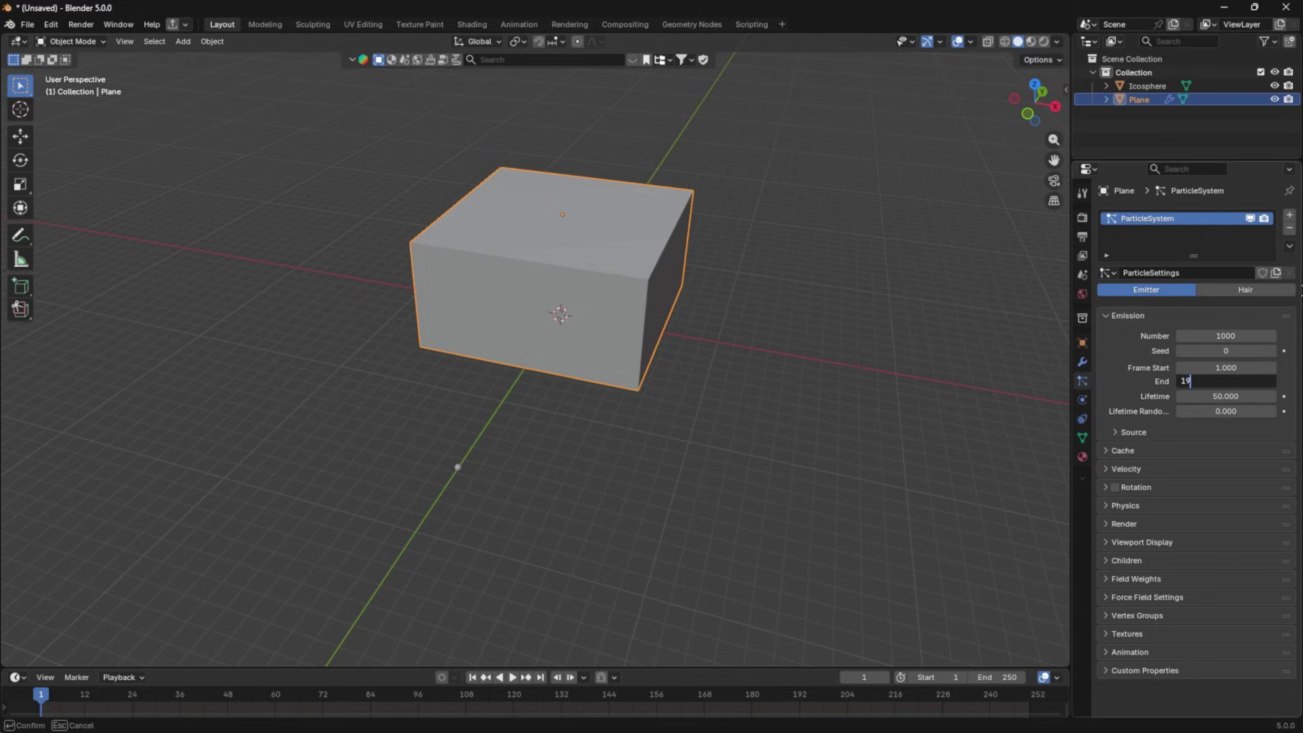
- Set particle emission End to frame 10 and Lifetime to 1000 frames
{"action": "type", "text": "10"}
{"action": "key", "text": "Return"}
{"action": "left_click", "coordinate": [1243, 394]}
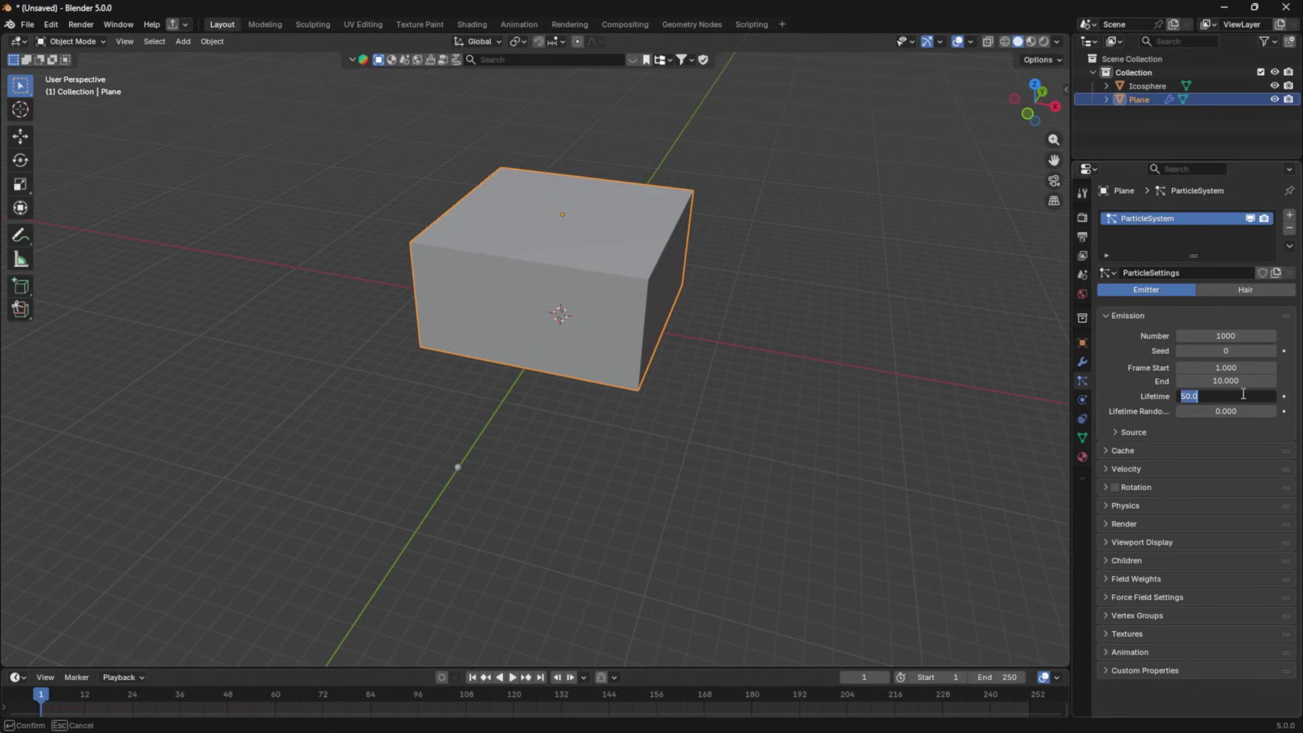
{"action": "type", "text": "1000"}
{"action": "key", "text": "Return"}
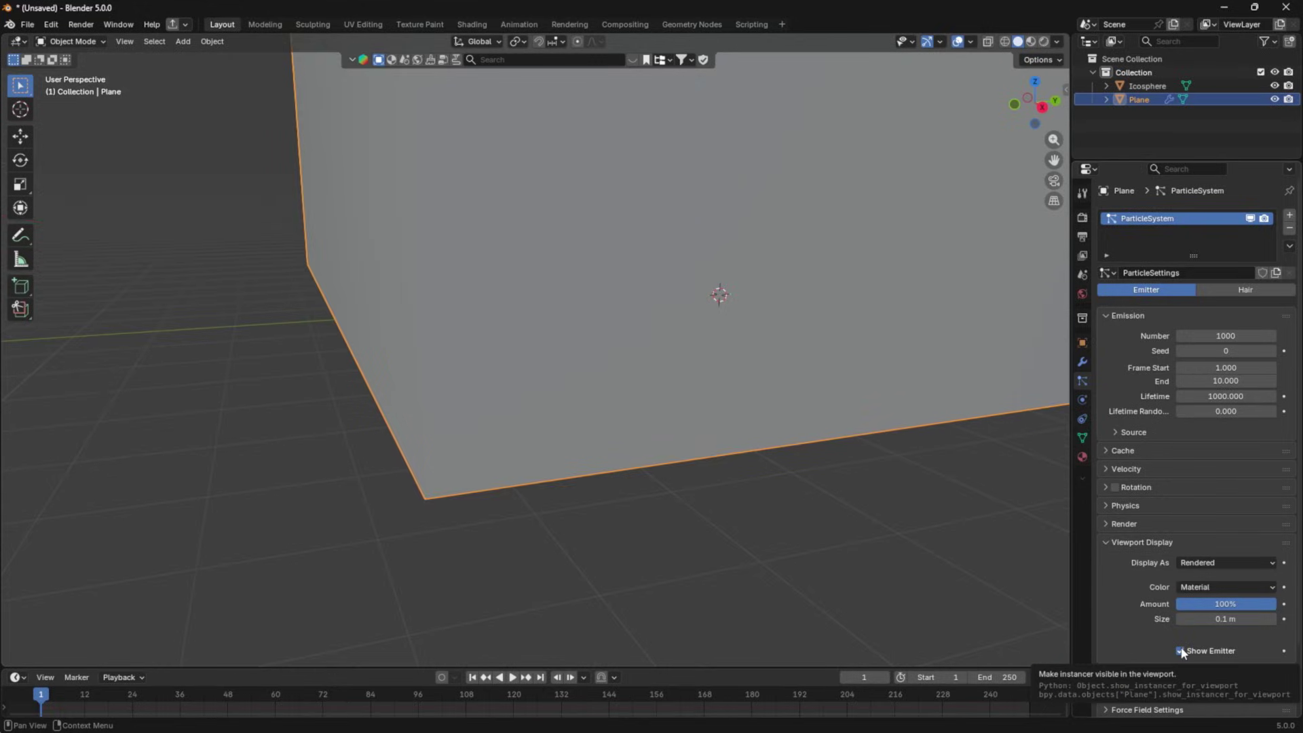
- Turn off Show Emitter so only the box outline shows, and play the emission
{"action": "left_click", "coordinate": [1179, 651]}
{"action": "scroll", "coordinate": [679, 320], "scroll_direction": "down", "scroll_amount": 3}
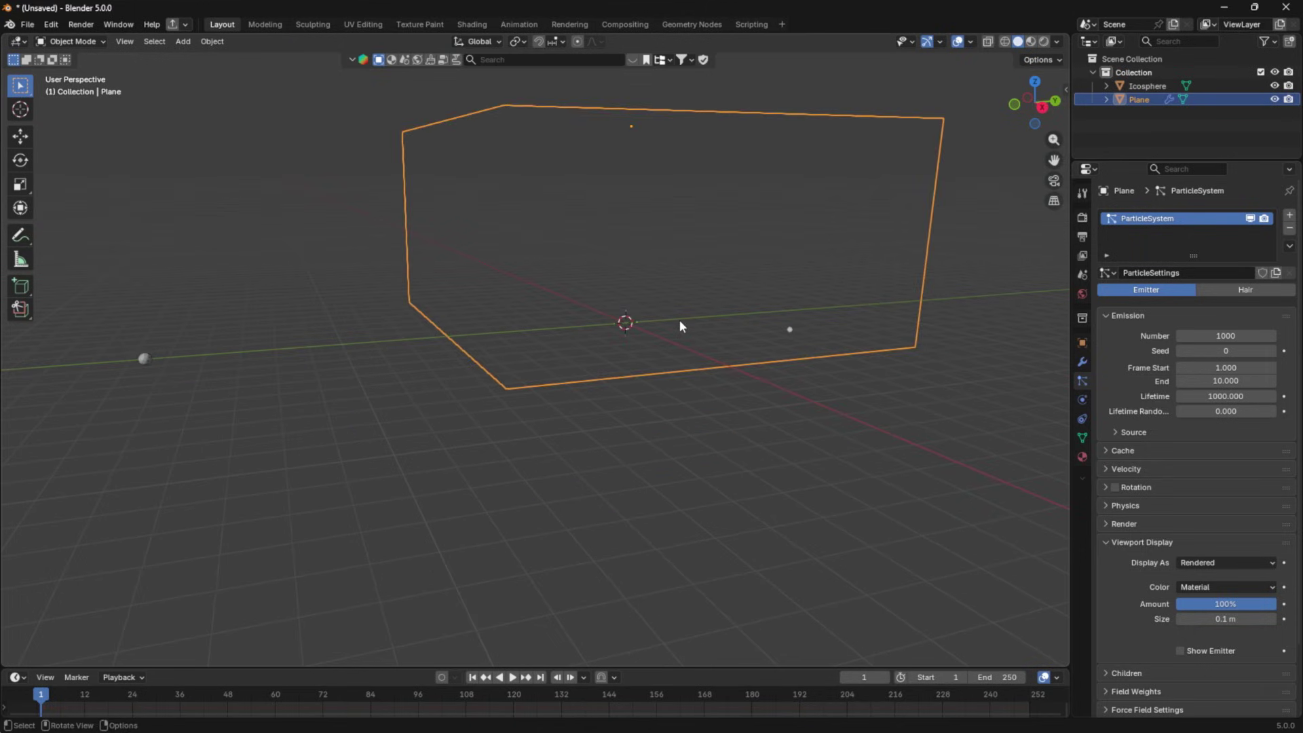
{"action": "middle_click_drag", "start_coordinate": [679, 319], "coordinate": [664, 293]}
{"action": "key", "text": "space"}
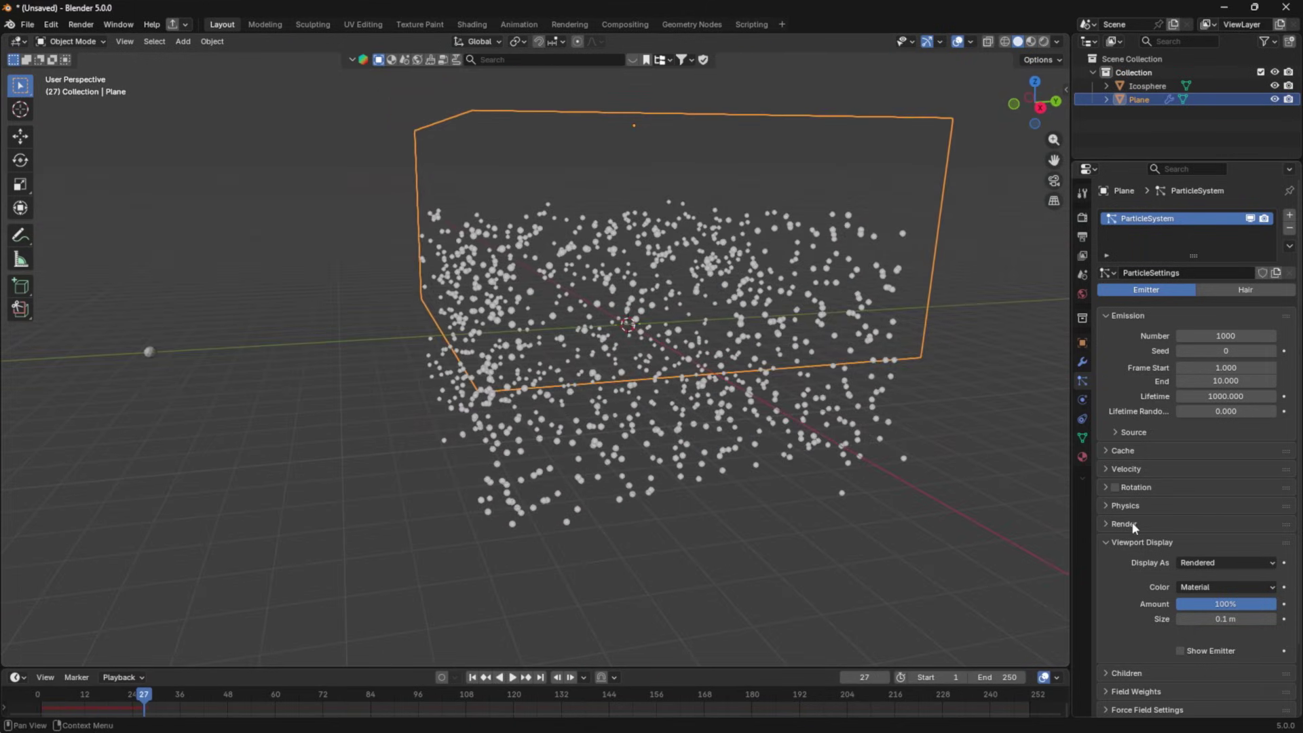
{"action": "scroll", "coordinate": [1108, 533], "scroll_direction": "down", "scroll_amount": 3}
- Set the particles' Normal velocity to 0 and preview the hovering specks
{"action": "left_click", "coordinate": [1105, 633]}
{"action": "scroll", "coordinate": [1106, 624], "scroll_direction": "down", "scroll_amount": 1}
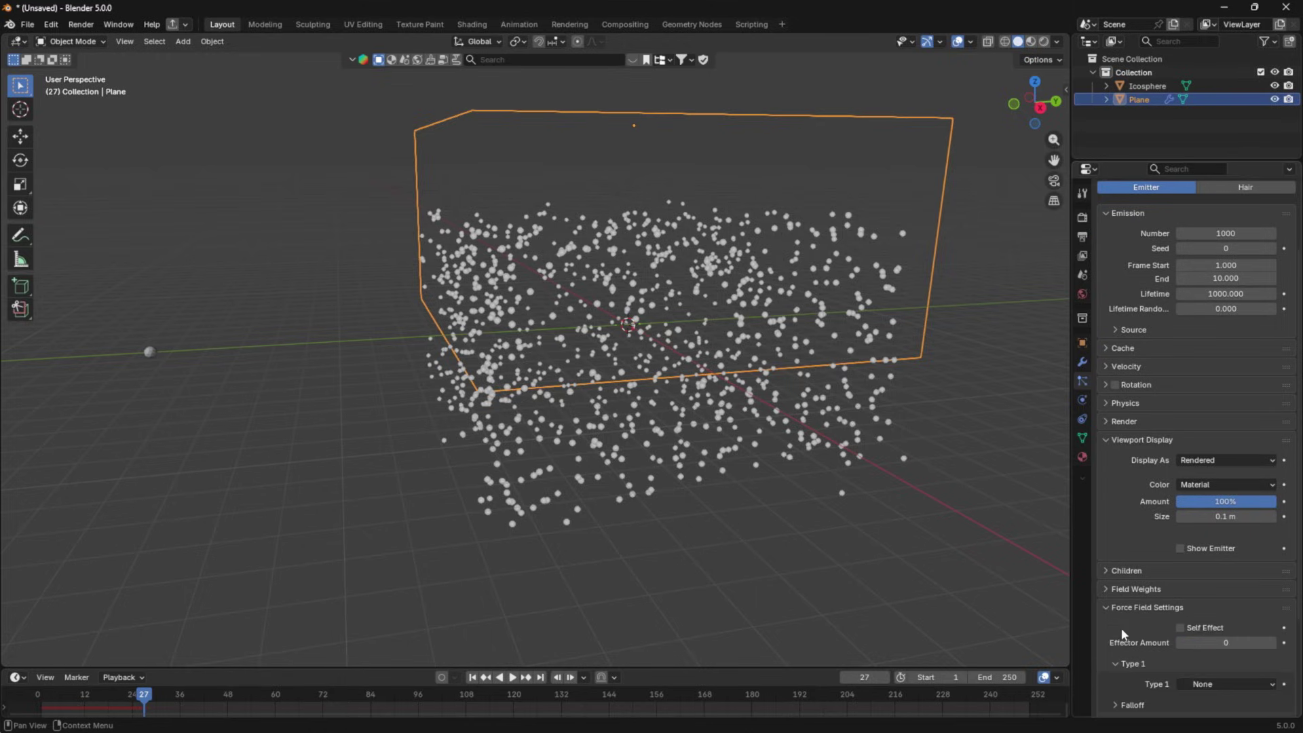
{"action": "left_click", "coordinate": [1109, 608]}
{"action": "left_click", "coordinate": [1104, 616]}
{"action": "scroll", "coordinate": [1100, 616], "scroll_direction": "down", "scroll_amount": 4}
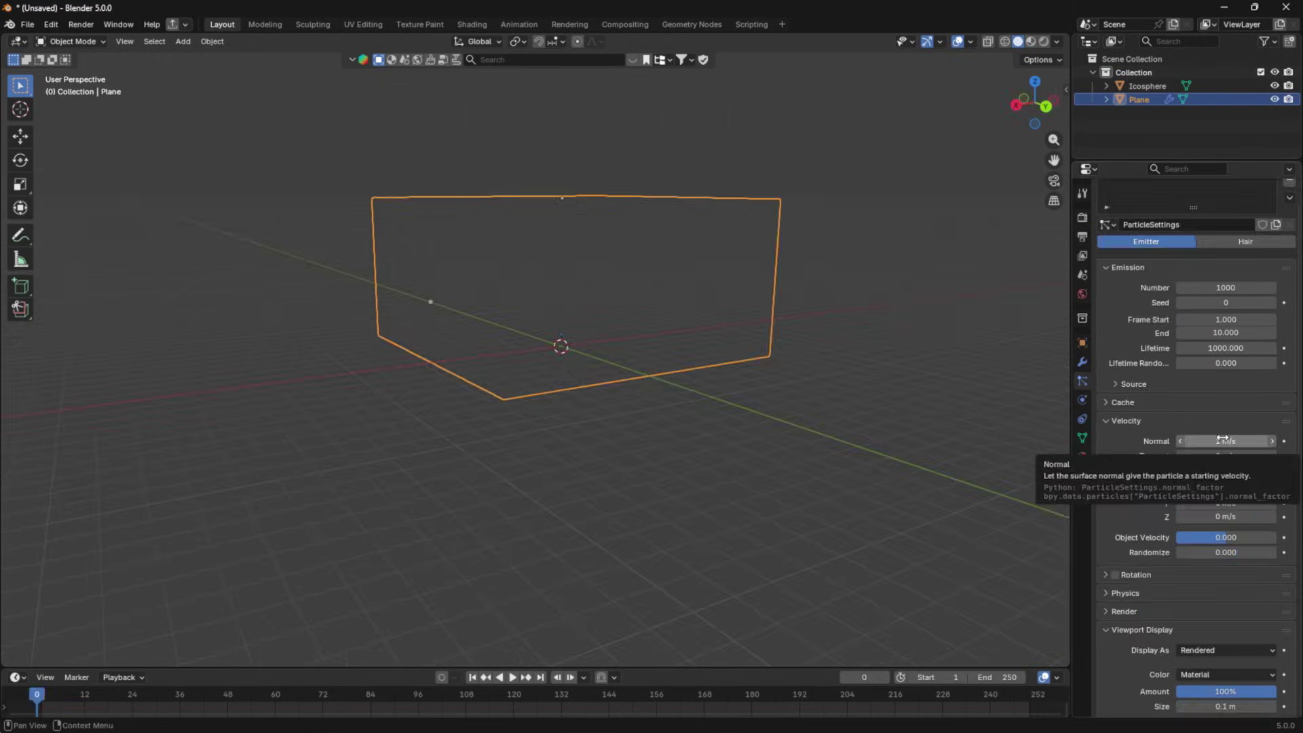
{"action": "left_click", "coordinate": [1266, 443]}
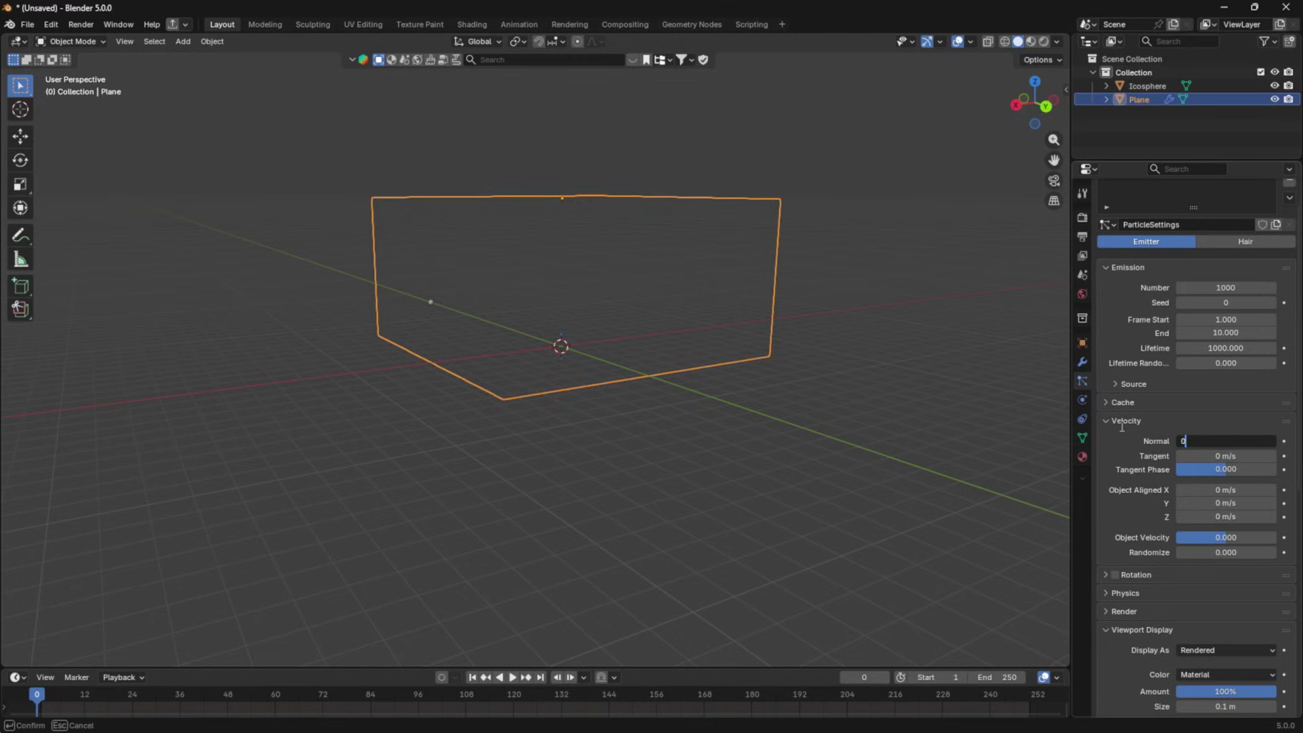
{"action": "type", "text": "0"}
{"action": "key", "text": "Return"}
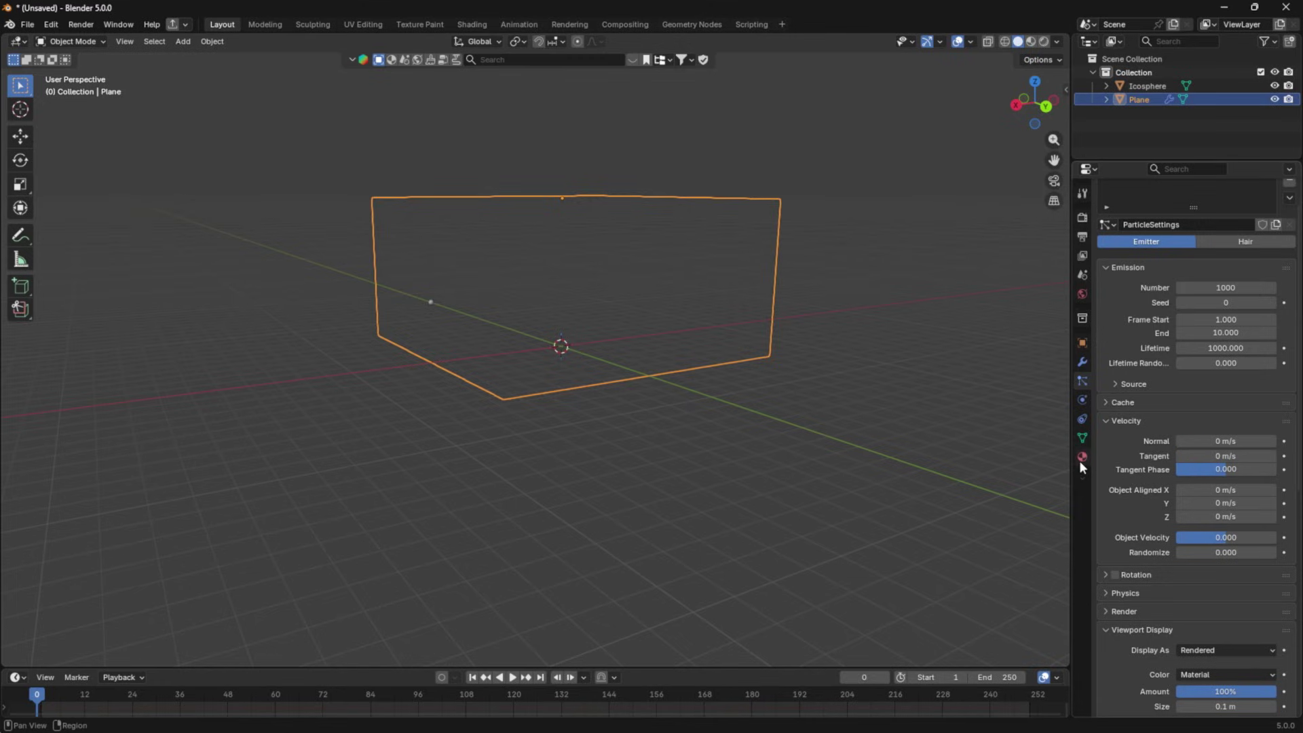
{"action": "key", "text": "space"}
{"action": "middle_click_drag", "start_coordinate": [582, 430], "coordinate": [663, 291]}
{"action": "key", "text": "space"}
- Add a Turbulence force field and raise it above the particle box
{"action": "scroll", "coordinate": [1246, 529], "scroll_direction": "down", "scroll_amount": 5}
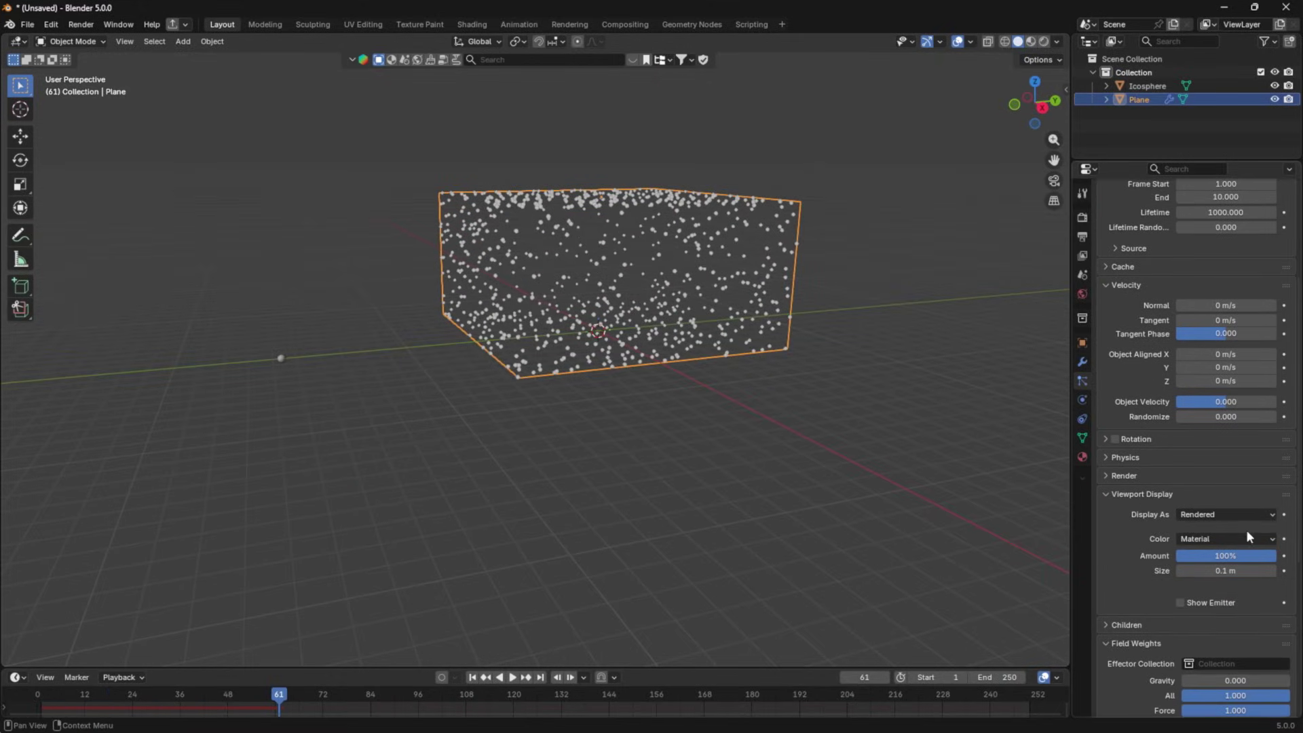
{"action": "middle_click_drag", "start_coordinate": [416, 401], "coordinate": [416, 427]}
{"action": "key", "text": "shift+a"}
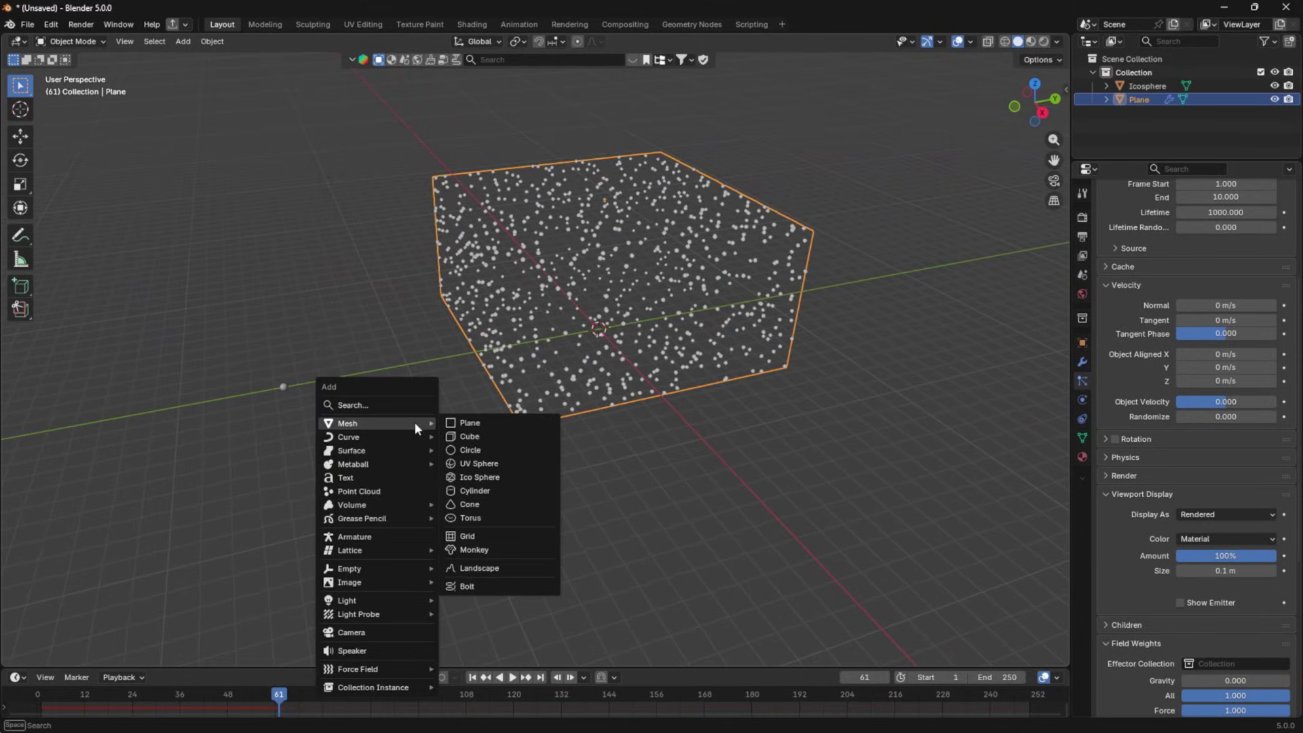
{"action": "mouse_move", "coordinate": [365, 551]}
{"action": "mouse_move", "coordinate": [353, 670]}
{"action": "left_click", "coordinate": [455, 641]}
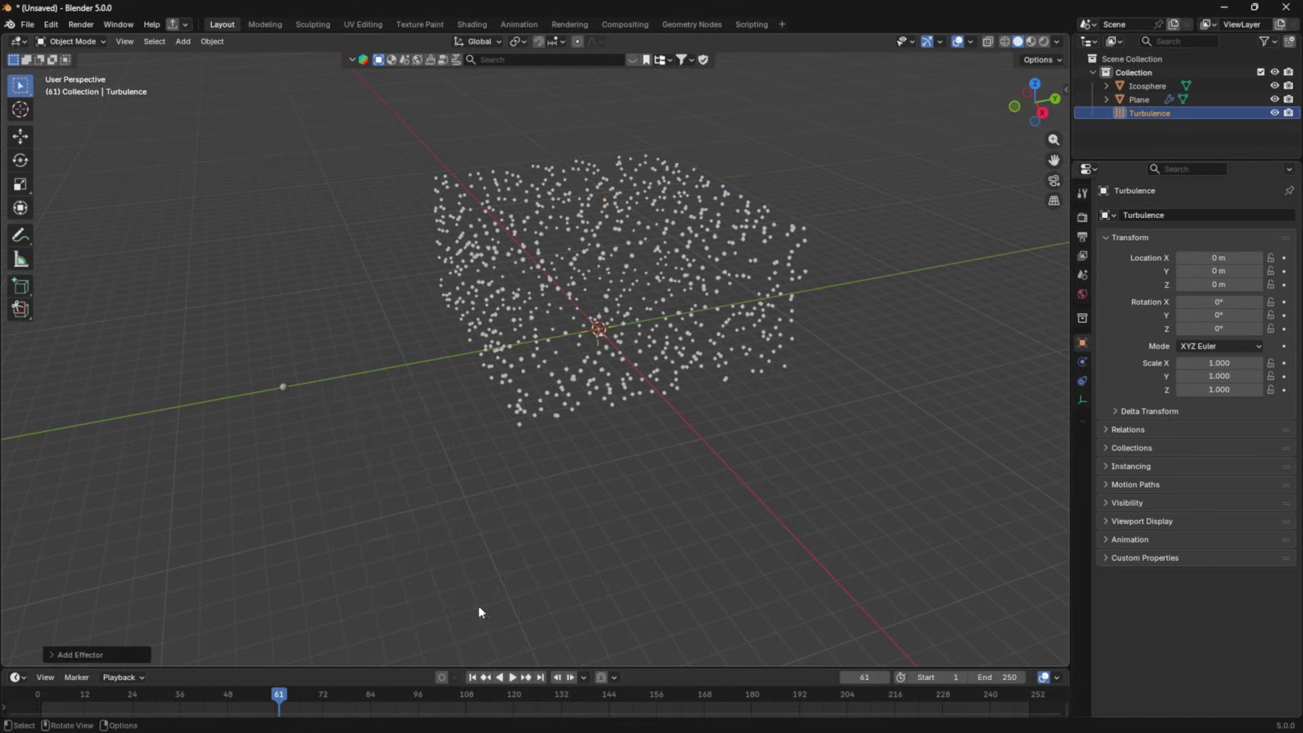
{"action": "middle_click_drag", "start_coordinate": [479, 605], "coordinate": [442, 416]}
{"action": "key", "text": "g"}
{"action": "left_click", "coordinate": [442, 341]}
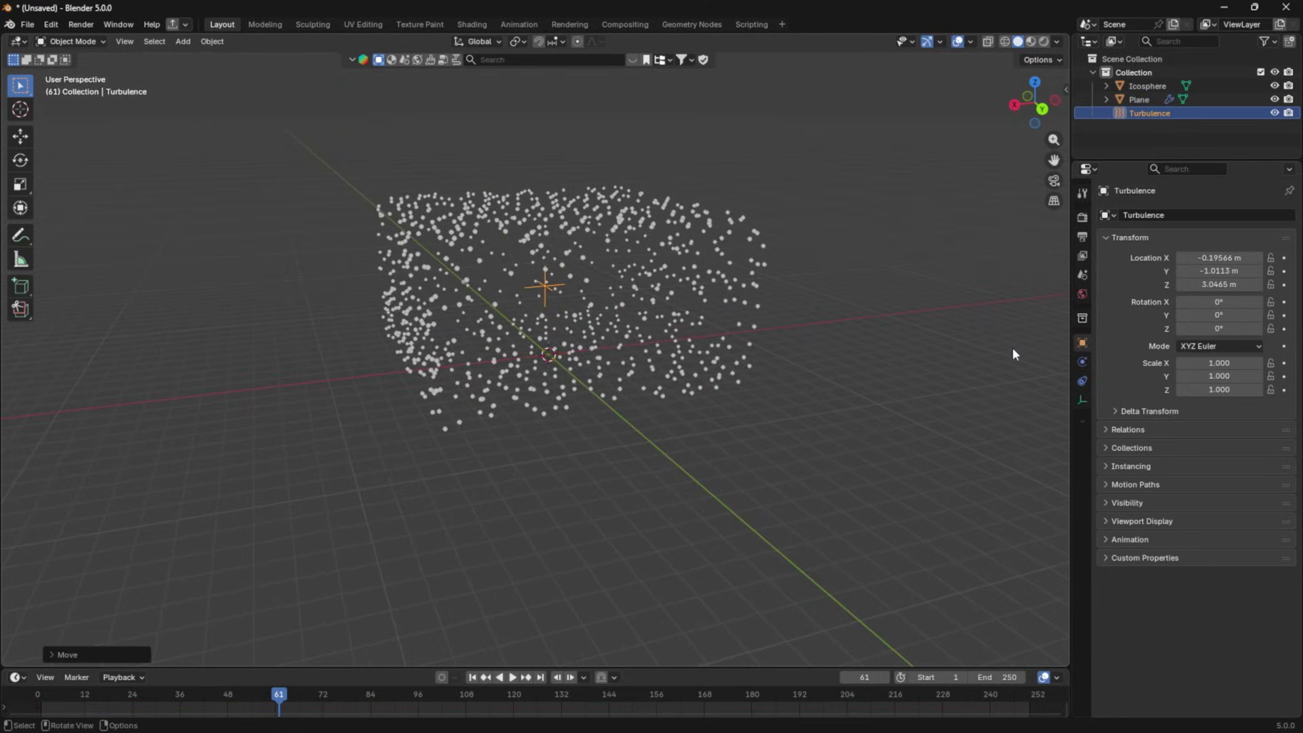
- Tune the turbulence to strength 12.3, size 0.03 and flow 0.2 while previewing playback
{"action": "left_click", "coordinate": [1082, 381]}
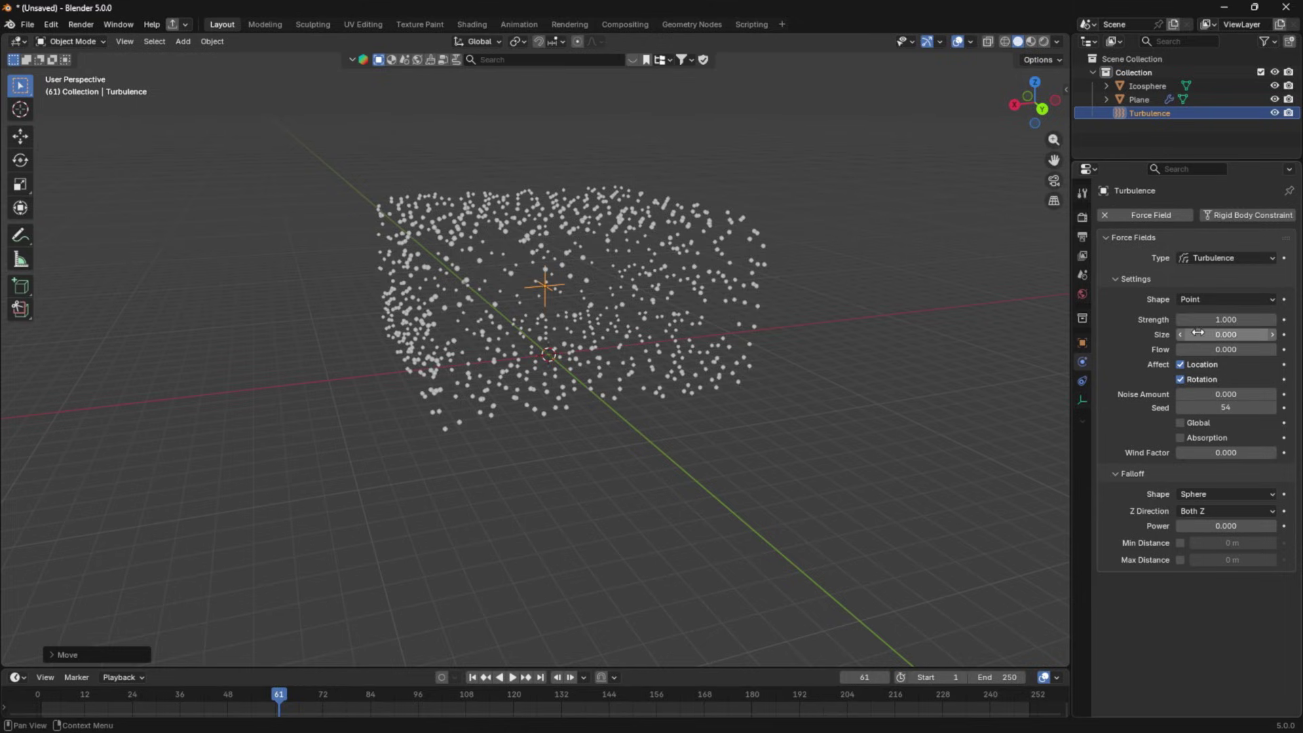
{"action": "mouse_move", "coordinate": [1221, 319]}
{"action": "left_mouse_down"}
{"action": "mouse_move", "coordinate": [1225, 349]}
{"action": "mouse_move", "coordinate": [1224, 334]}
{"action": "left_mouse_up"}
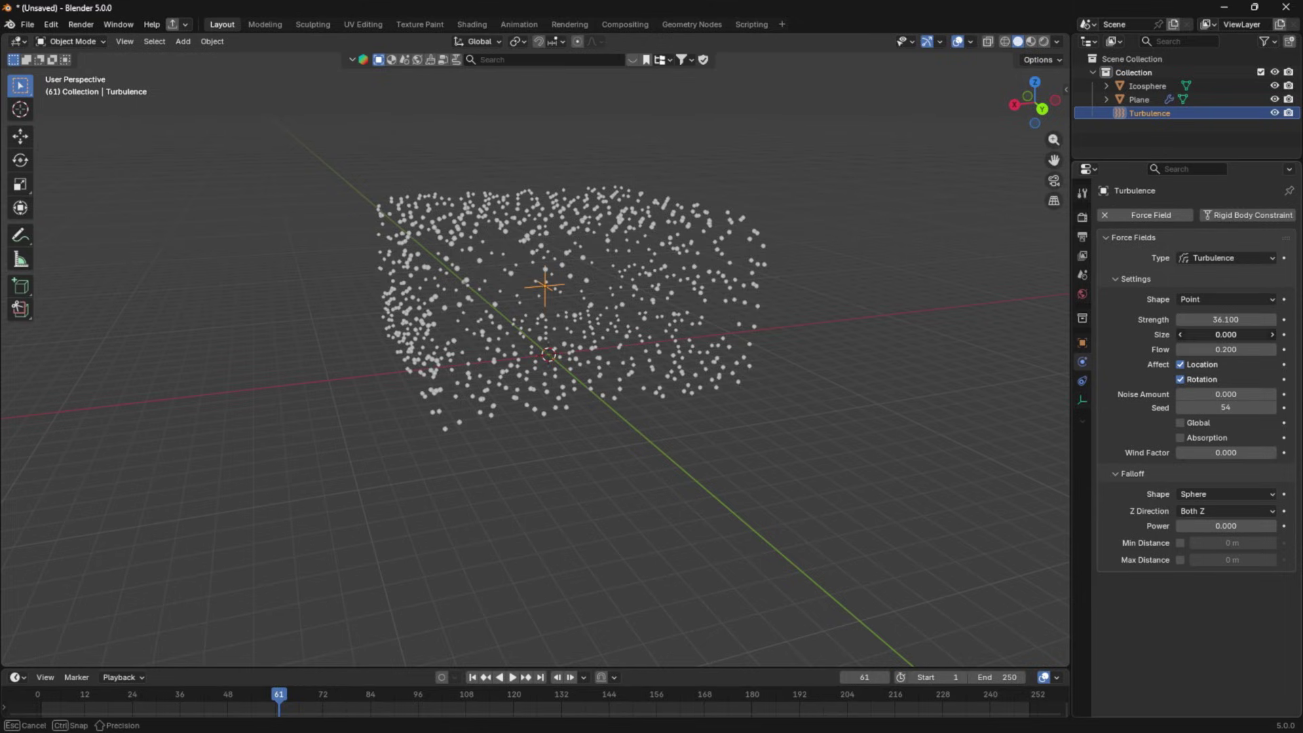
{"action": "left_click_drag", "start_coordinate": [1225, 334], "coordinate": [1225, 333]}
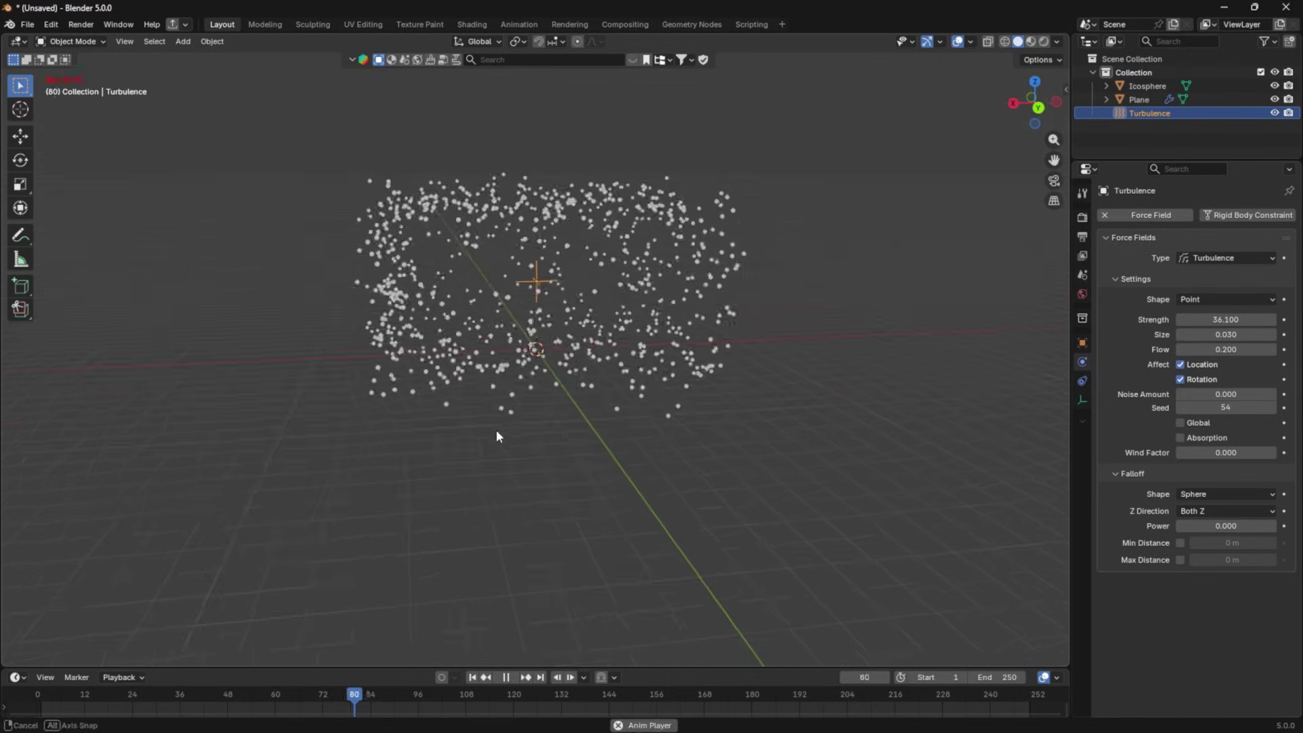
{"action": "scroll", "coordinate": [495, 430], "scroll_direction": "up", "scroll_amount": 4}
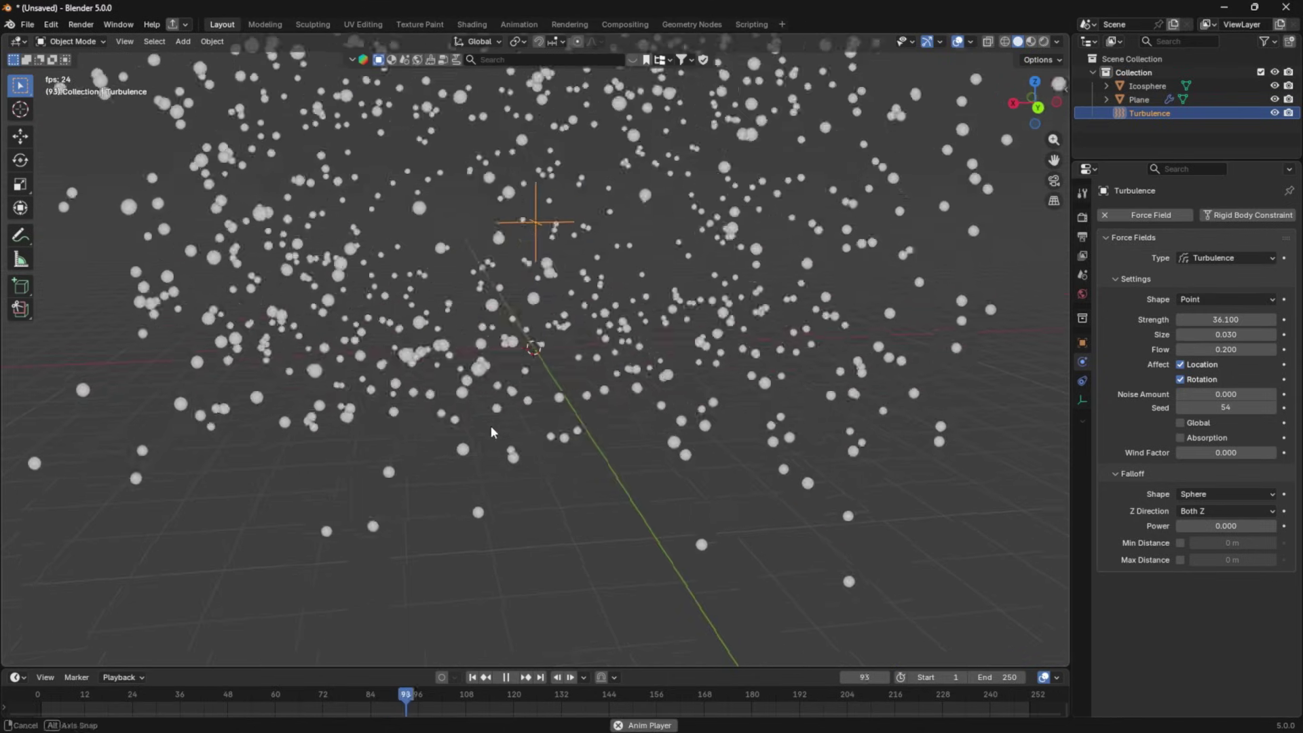
{"action": "scroll", "coordinate": [490, 425], "scroll_direction": "down", "scroll_amount": 4}
{"action": "middle_click_drag", "start_coordinate": [490, 426], "coordinate": [518, 314]}
{"action": "left_click_drag", "start_coordinate": [19, 702], "coordinate": [19, 702]}
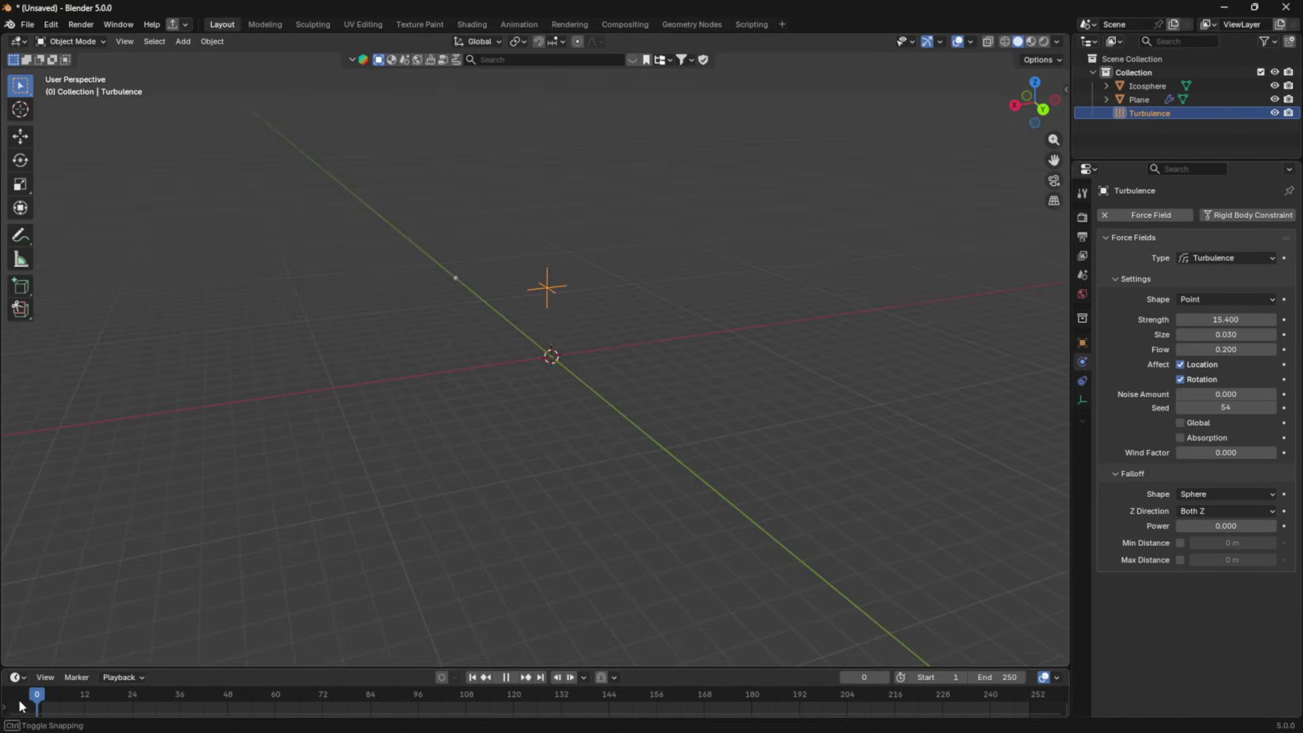
{"action": "key", "text": "space"}
{"action": "middle_click_drag", "start_coordinate": [364, 395], "coordinate": [490, 378]}
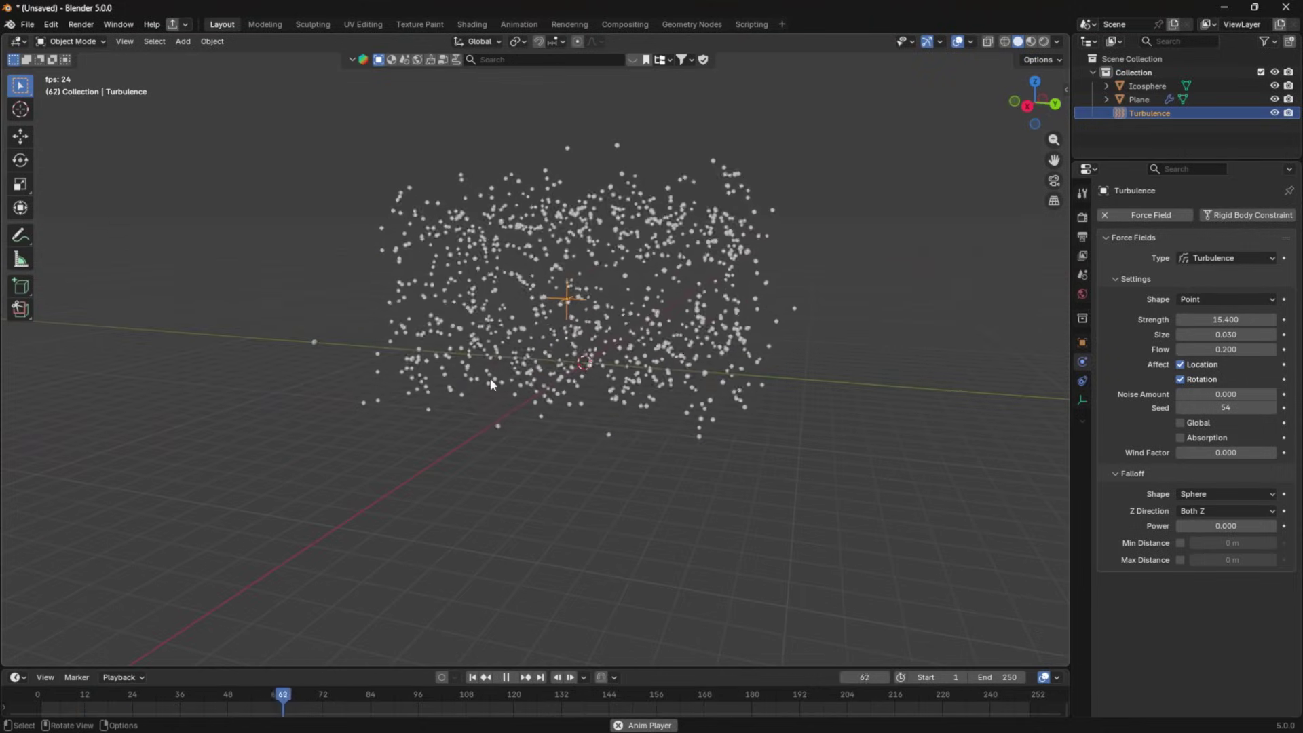
{"action": "key", "text": "space"}
{"action": "left_click_drag", "start_coordinate": [1215, 320], "coordinate": [1199, 320]}
{"action": "key", "text": "space"}
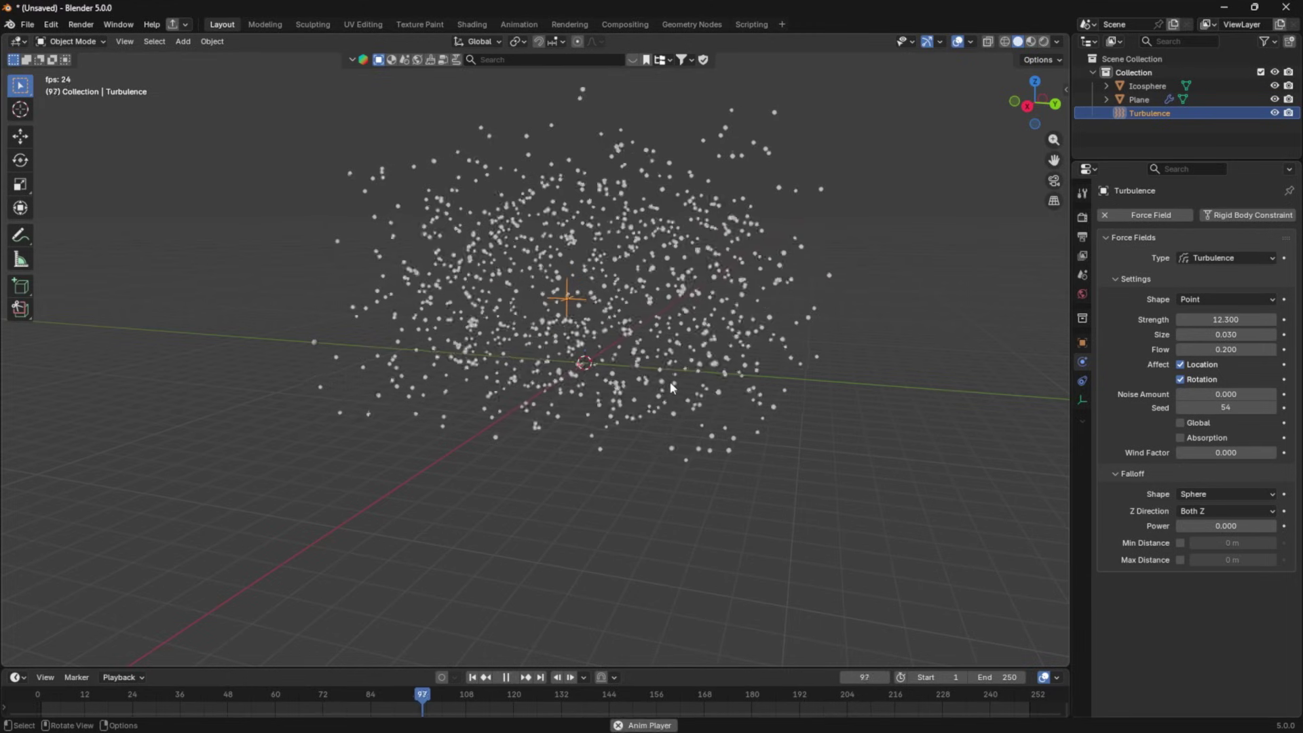
- Duplicate the turbulence field in place and change the copy's type to Magnetic
{"action": "scroll", "coordinate": [498, 460], "scroll_direction": "up", "scroll_amount": 3}
{"action": "middle_click_drag", "start_coordinate": [498, 459], "coordinate": [384, 454]}
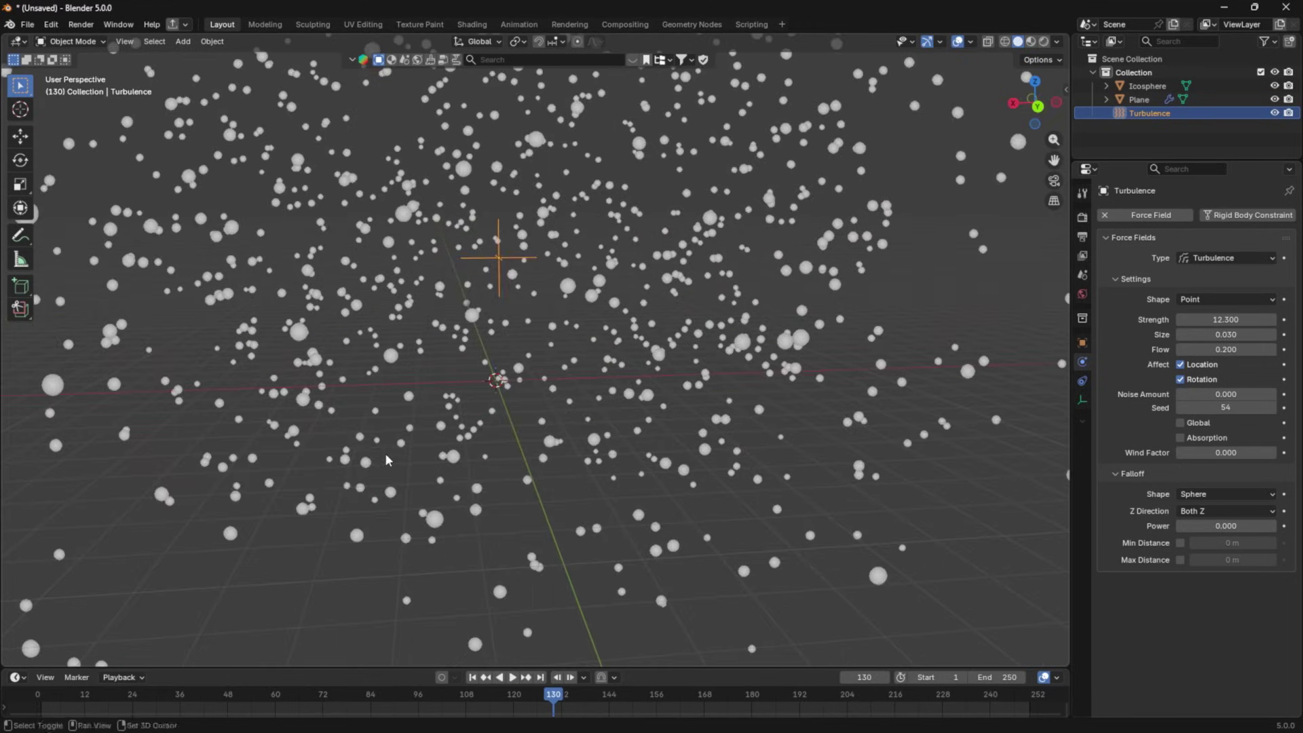
{"action": "key", "text": "shift+d"}
{"action": "key", "text": "Escape"}
{"action": "left_click", "coordinate": [1218, 258]}
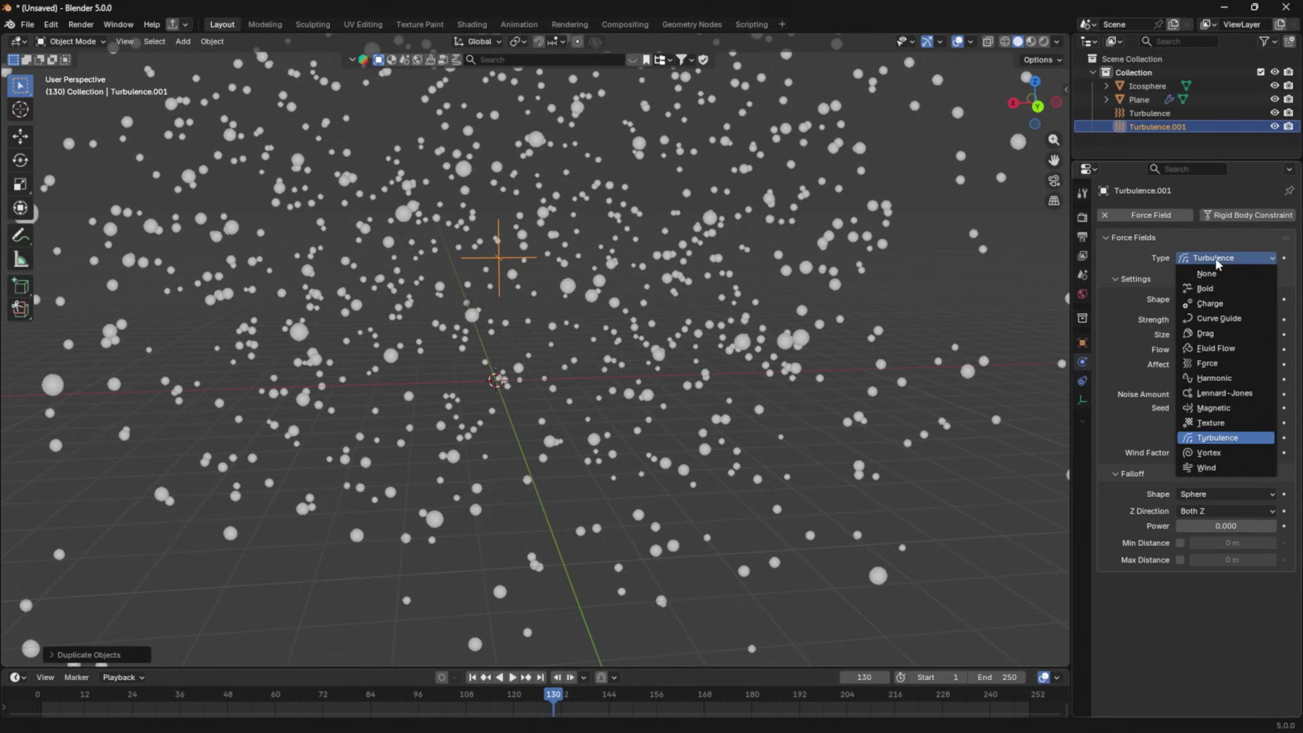
{"action": "left_click", "coordinate": [1203, 408]}
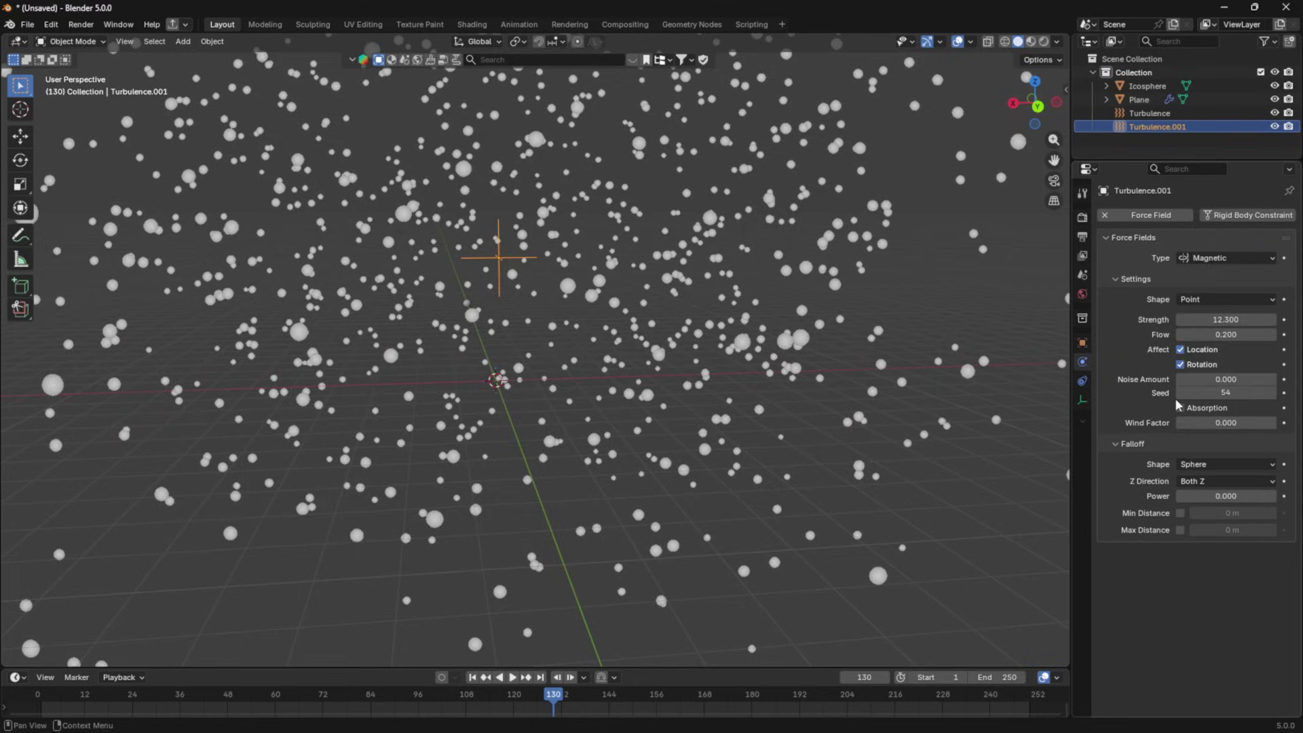
{"action": "left_click_drag", "start_coordinate": [203, 694], "coordinate": [38, 695]}
{"action": "key", "text": "space"}
{"action": "middle_click_drag", "start_coordinate": [389, 402], "coordinate": [645, 396]}
{"action": "key", "text": "space"}
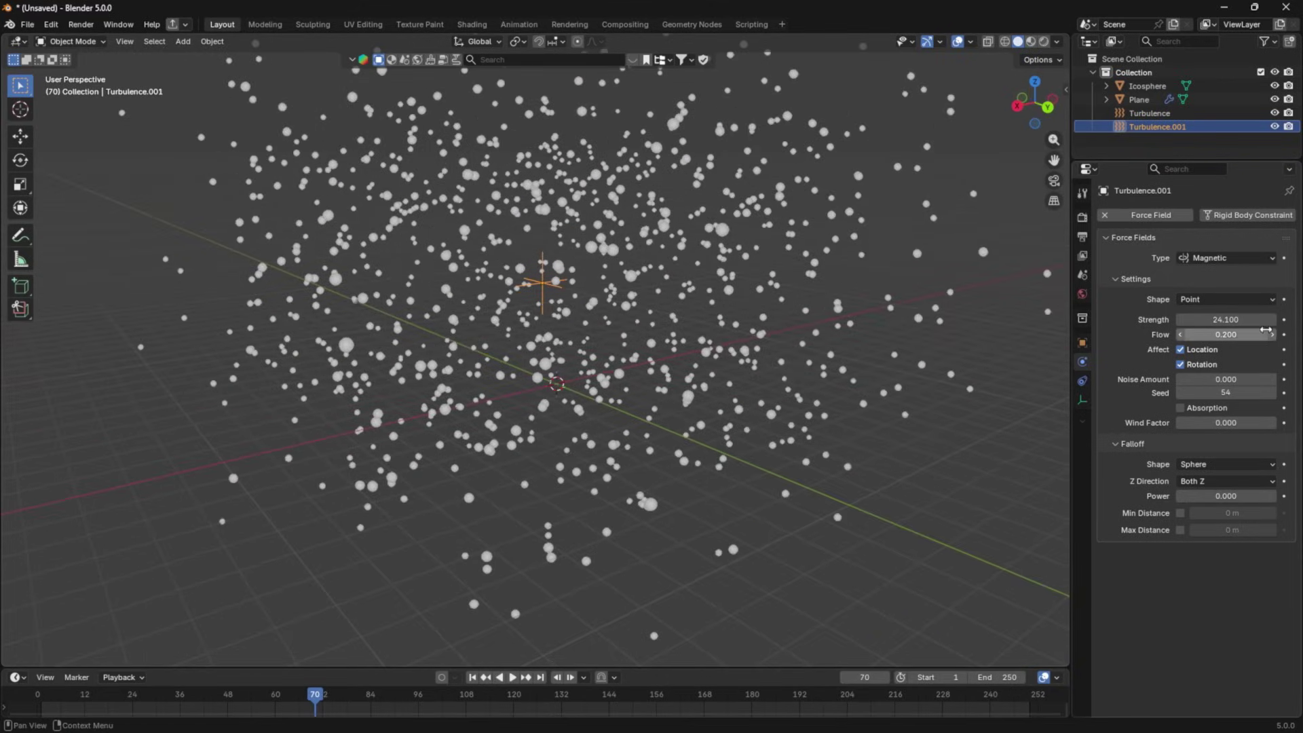
- Set the magnetic field's strength to 1 and replay the animation from the start
{"action": "left_click", "coordinate": [1247, 320]}
{"action": "type", "text": "1"}
{"action": "key", "text": "Return"}
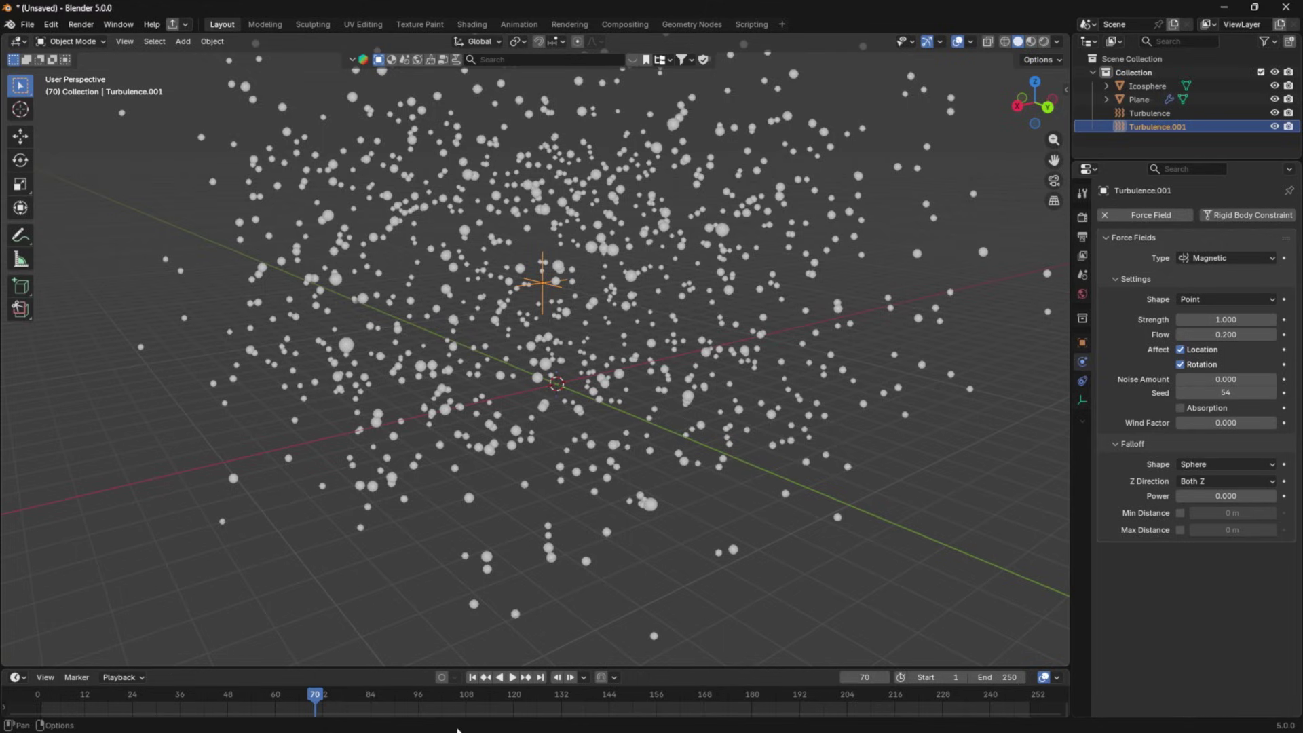
{"action": "left_click_drag", "start_coordinate": [191, 688], "coordinate": [41, 693]}
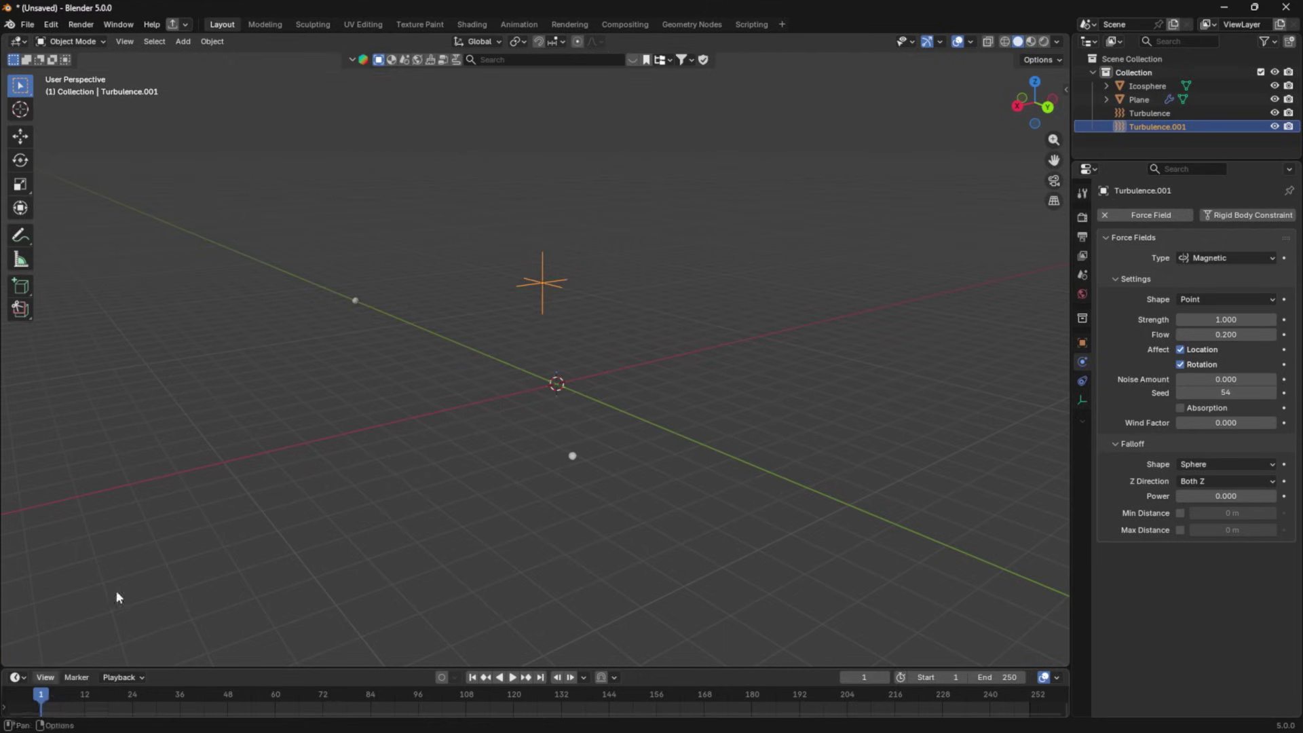
{"action": "key", "text": "space"}
{"action": "scroll", "coordinate": [341, 487], "scroll_direction": "up", "scroll_amount": 2}
{"action": "middle_click_drag", "start_coordinate": [345, 480], "coordinate": [356, 429]}
{"action": "scroll", "coordinate": [435, 448], "scroll_direction": "down", "scroll_amount": 3}
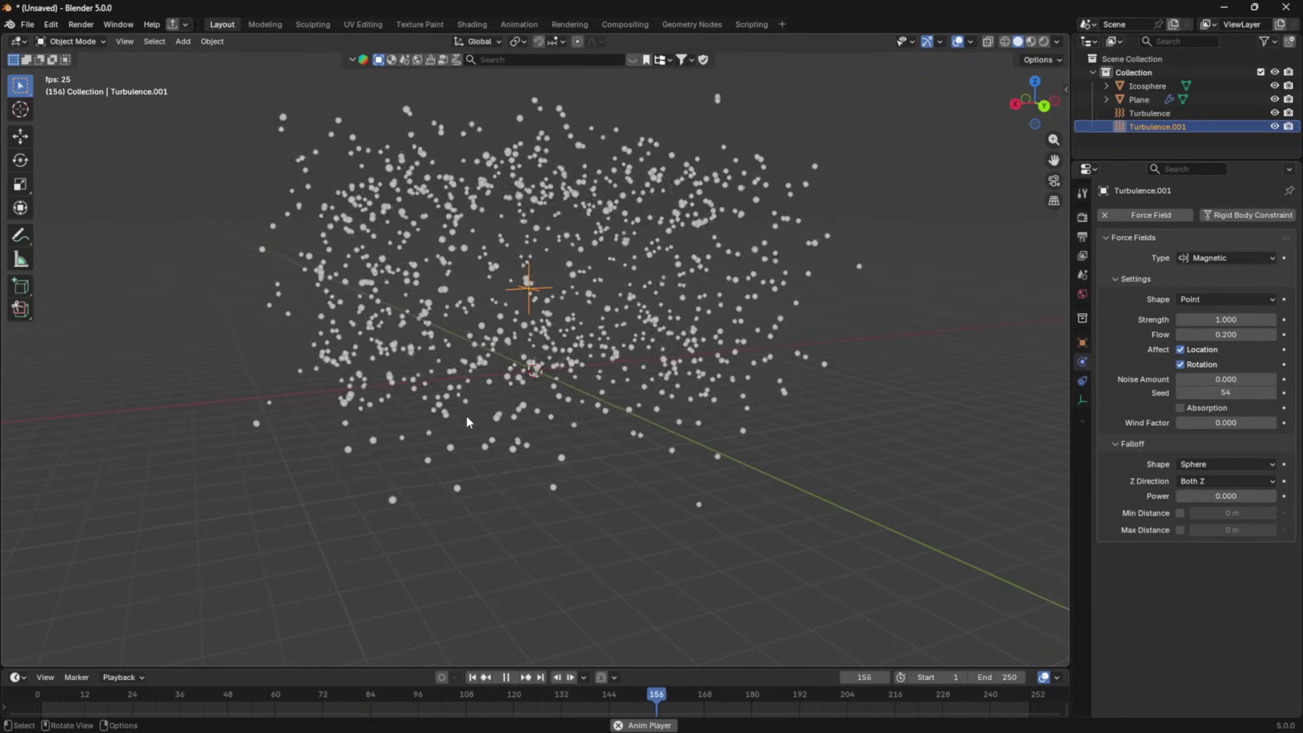
{"action": "key", "text": "space"}
- Make the Plane's particles render as Object, using the Icosphere as instance
{"action": "left_click", "coordinate": [1139, 99]}
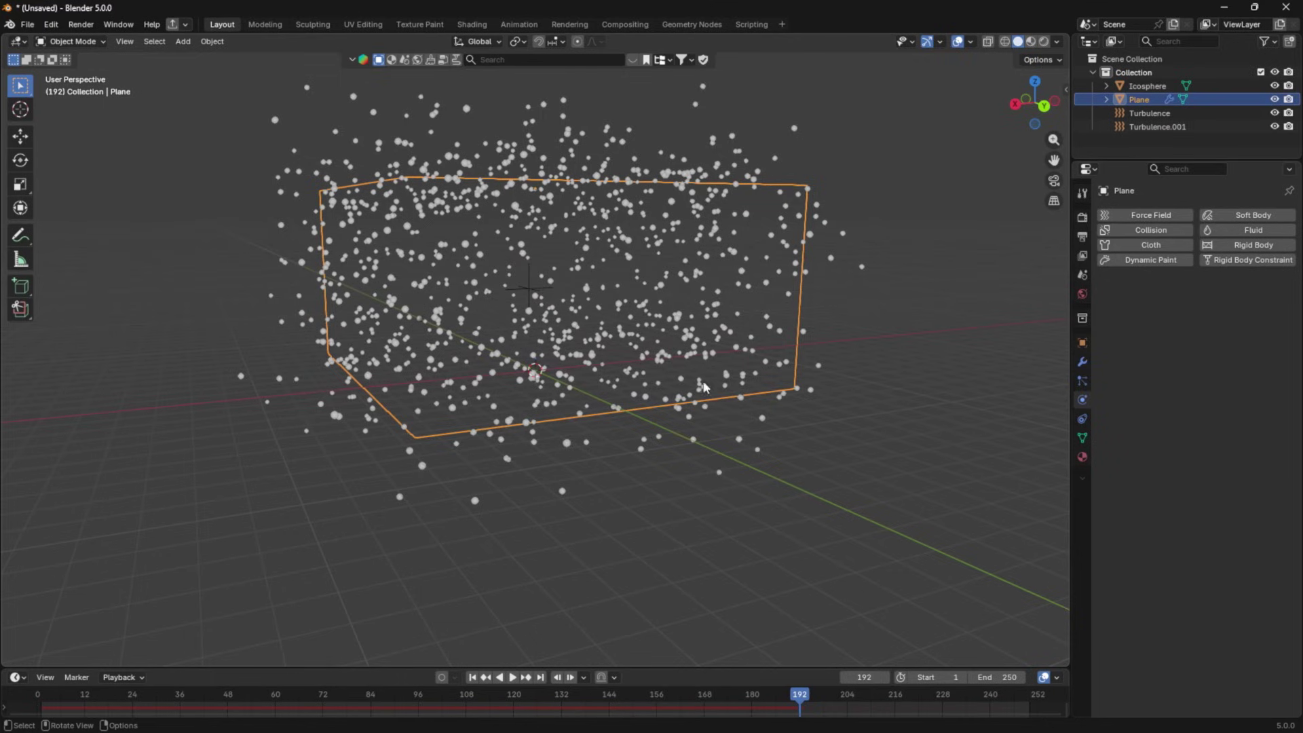
{"action": "left_click", "coordinate": [1081, 382]}
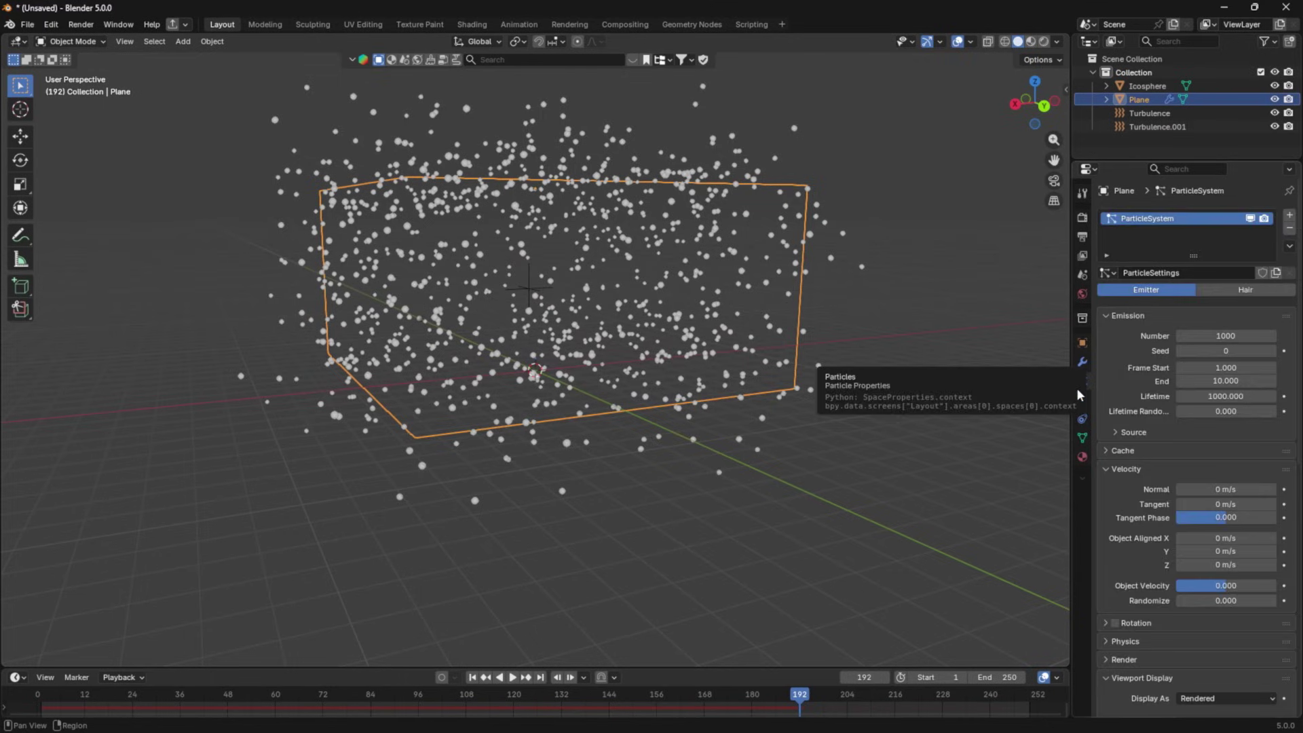
{"action": "scroll", "coordinate": [1150, 547], "scroll_direction": "down", "scroll_amount": 5}
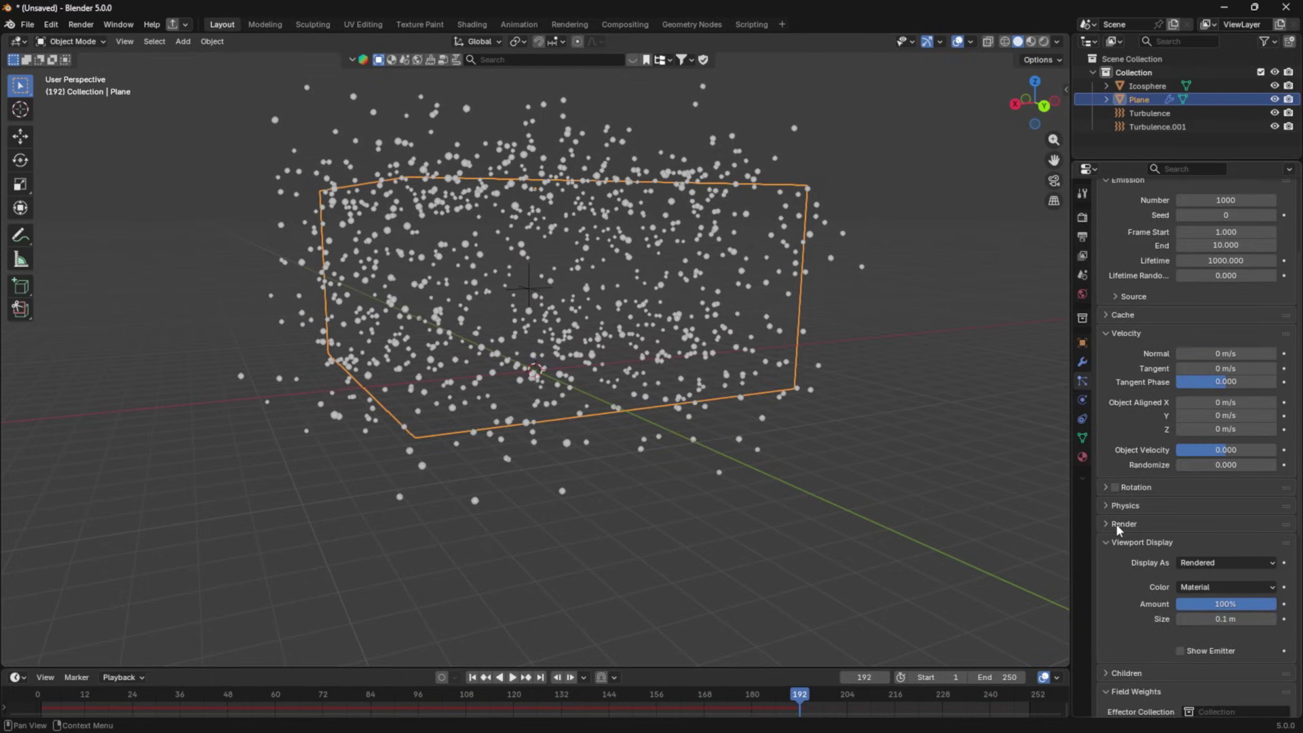
{"action": "left_click", "coordinate": [1110, 523]}
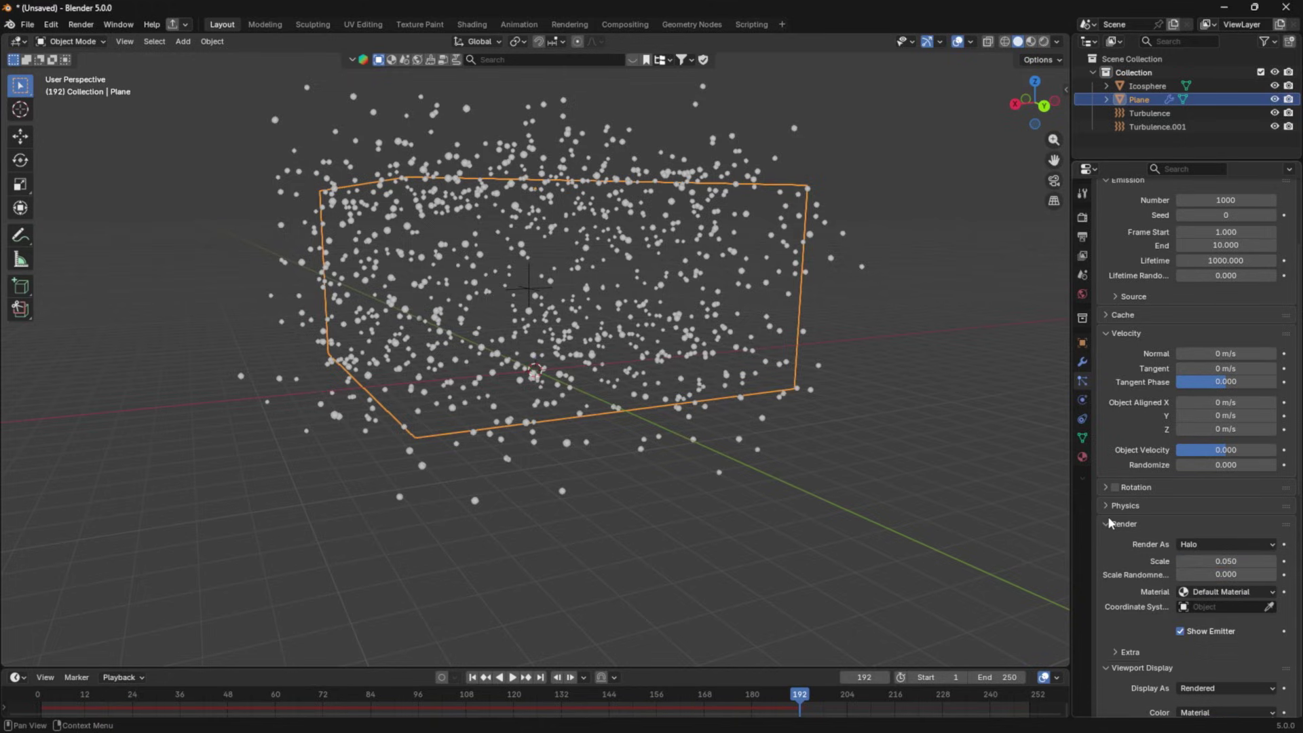
{"action": "left_click", "coordinate": [1197, 545]}
{"action": "left_click", "coordinate": [1192, 620]}
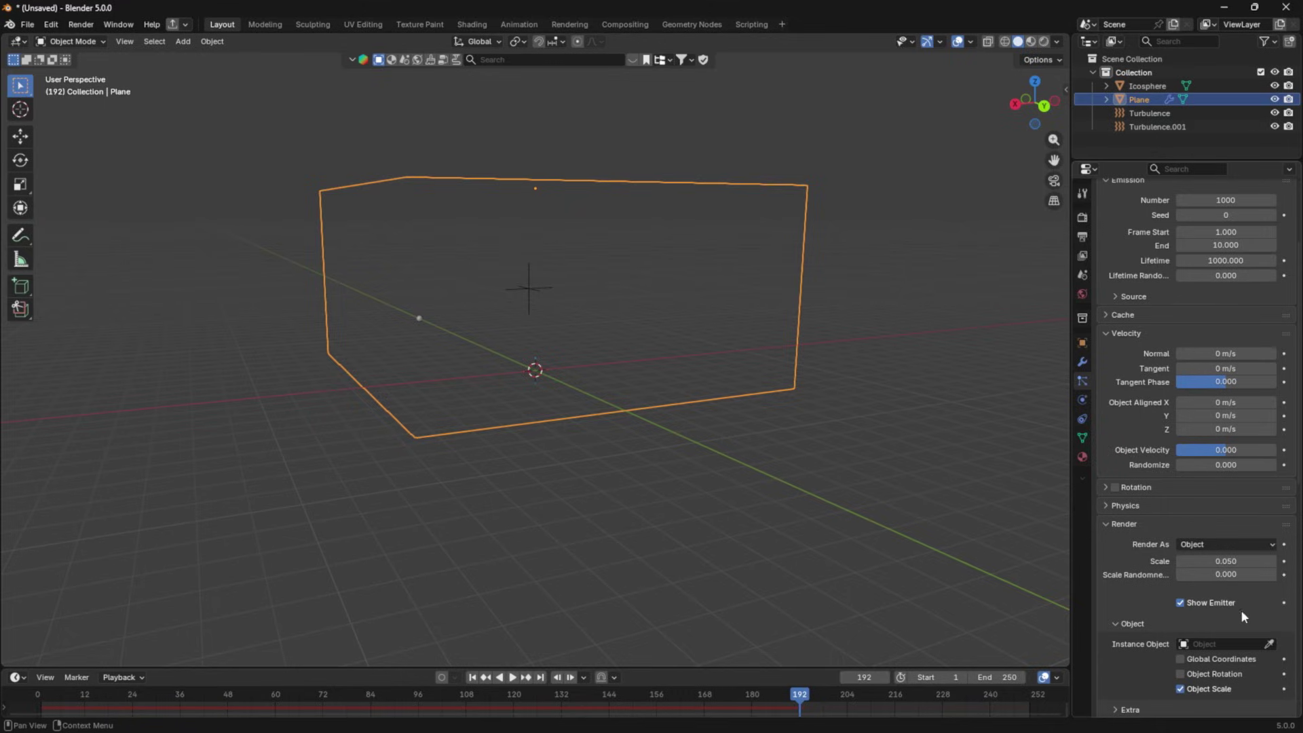
{"action": "left_click", "coordinate": [1150, 87]}
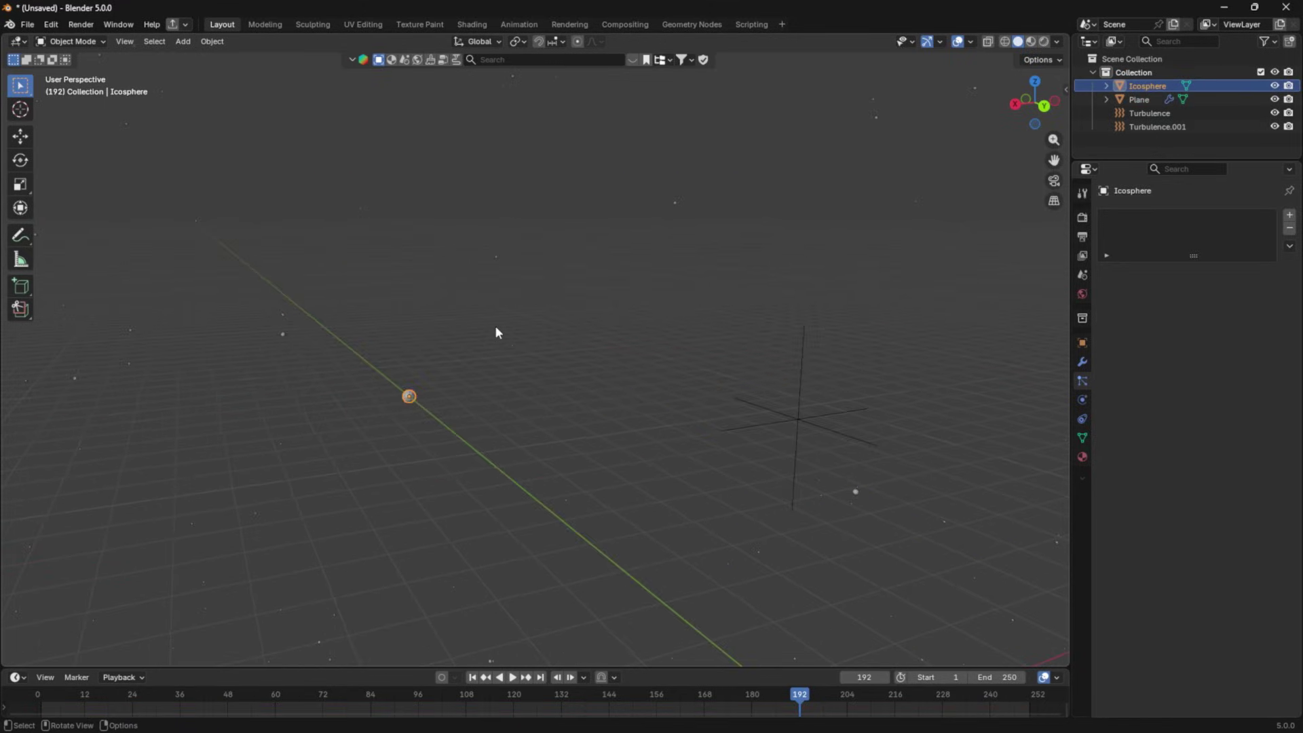
{"action": "left_click", "coordinate": [535, 324]}
- Set the particle render scale to 0.1 and scale randomness to about 0.85
{"action": "scroll", "coordinate": [1228, 546], "scroll_direction": "down", "scroll_amount": 5}
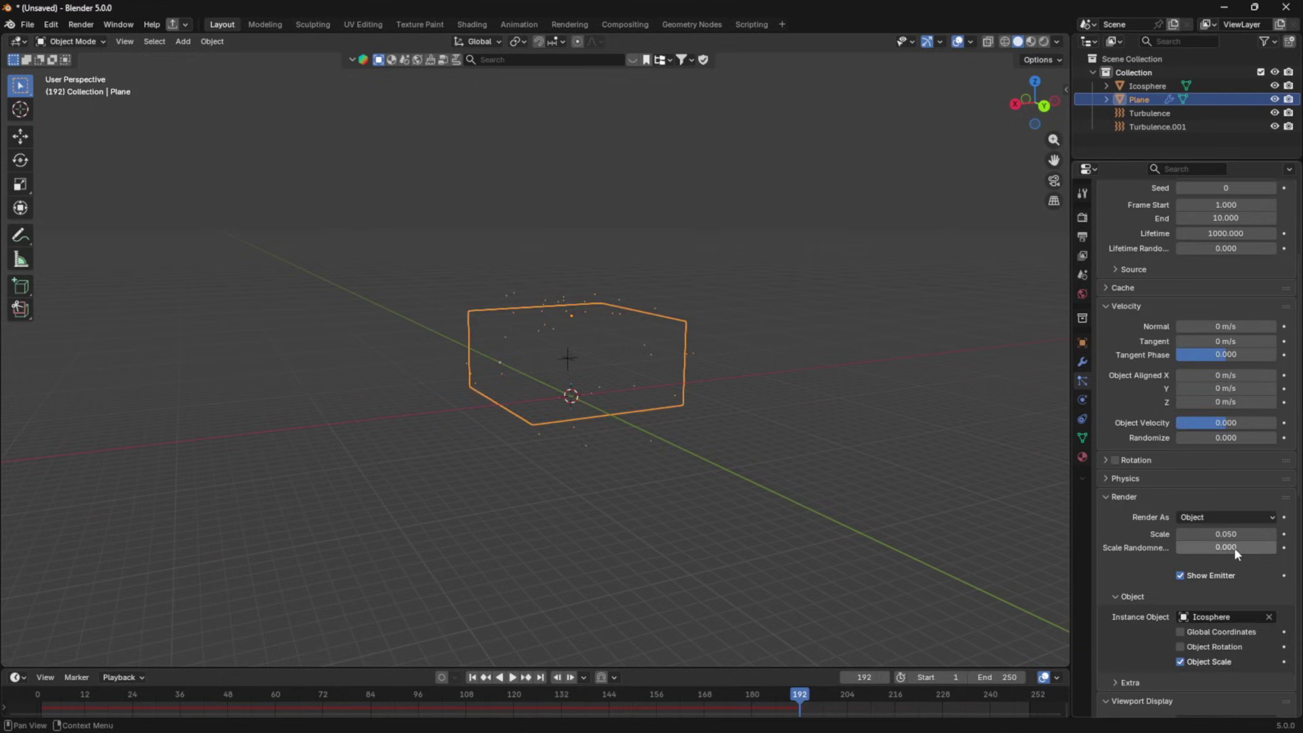
{"action": "left_click", "coordinate": [1227, 535]}
{"action": "key", "text": "Return"}
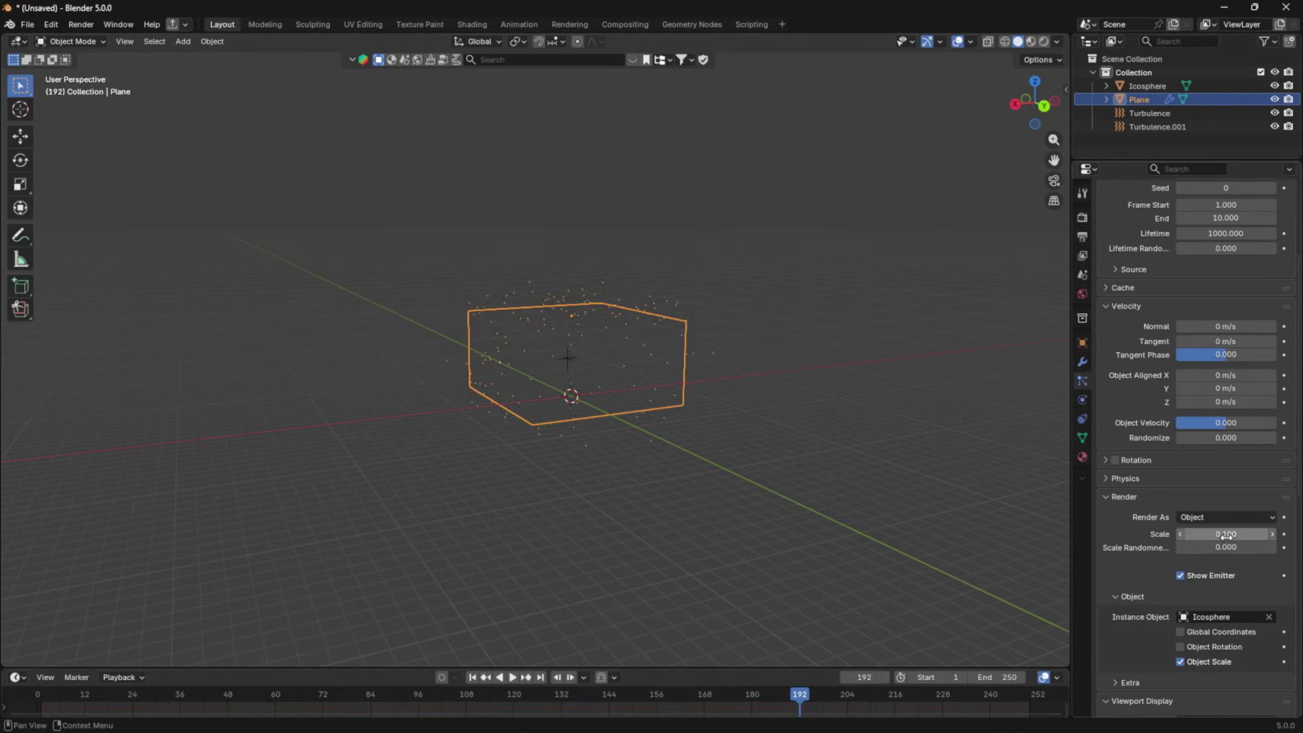
{"action": "left_click", "coordinate": [722, 513]}
{"action": "middle_click_drag", "start_coordinate": [722, 513], "coordinate": [695, 487]}
{"action": "scroll", "coordinate": [695, 487], "scroll_direction": "up", "scroll_amount": 8}
{"action": "scroll", "coordinate": [695, 487], "scroll_direction": "down", "scroll_amount": 2}
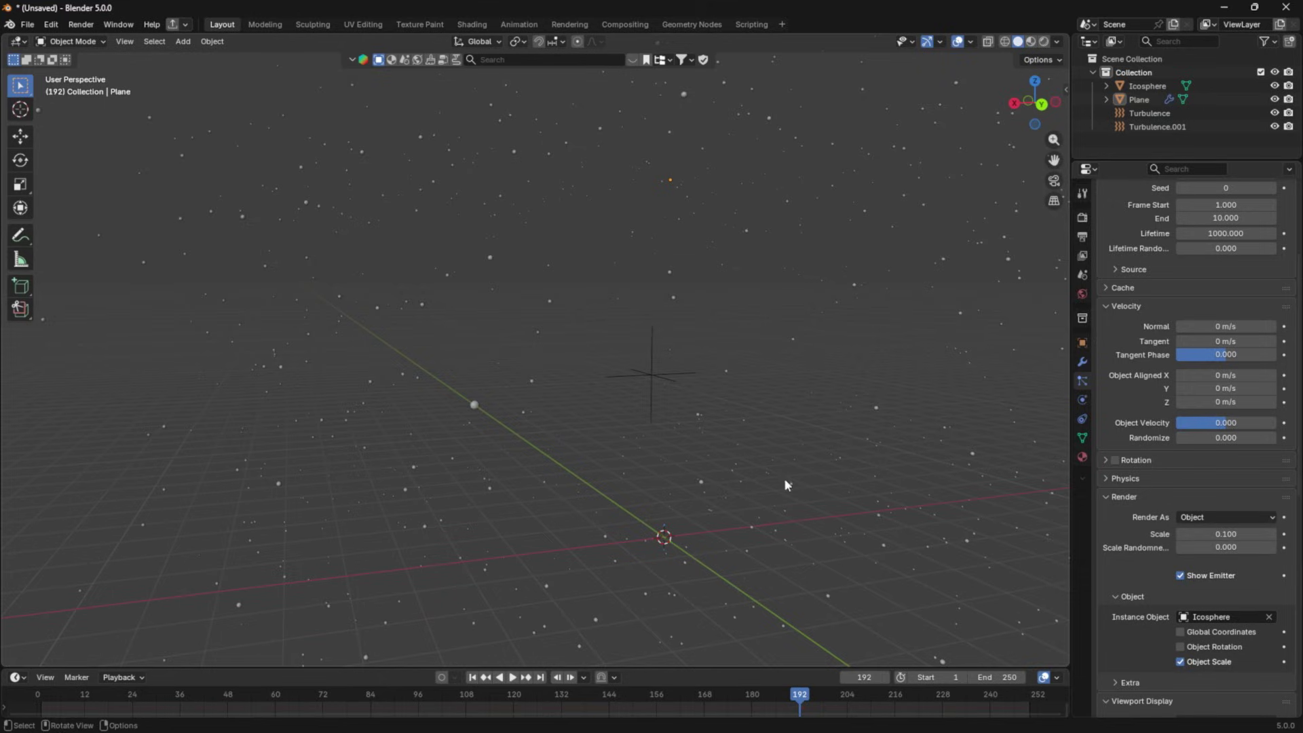
{"action": "left_click_drag", "start_coordinate": [1225, 547], "coordinate": [1231, 547]}
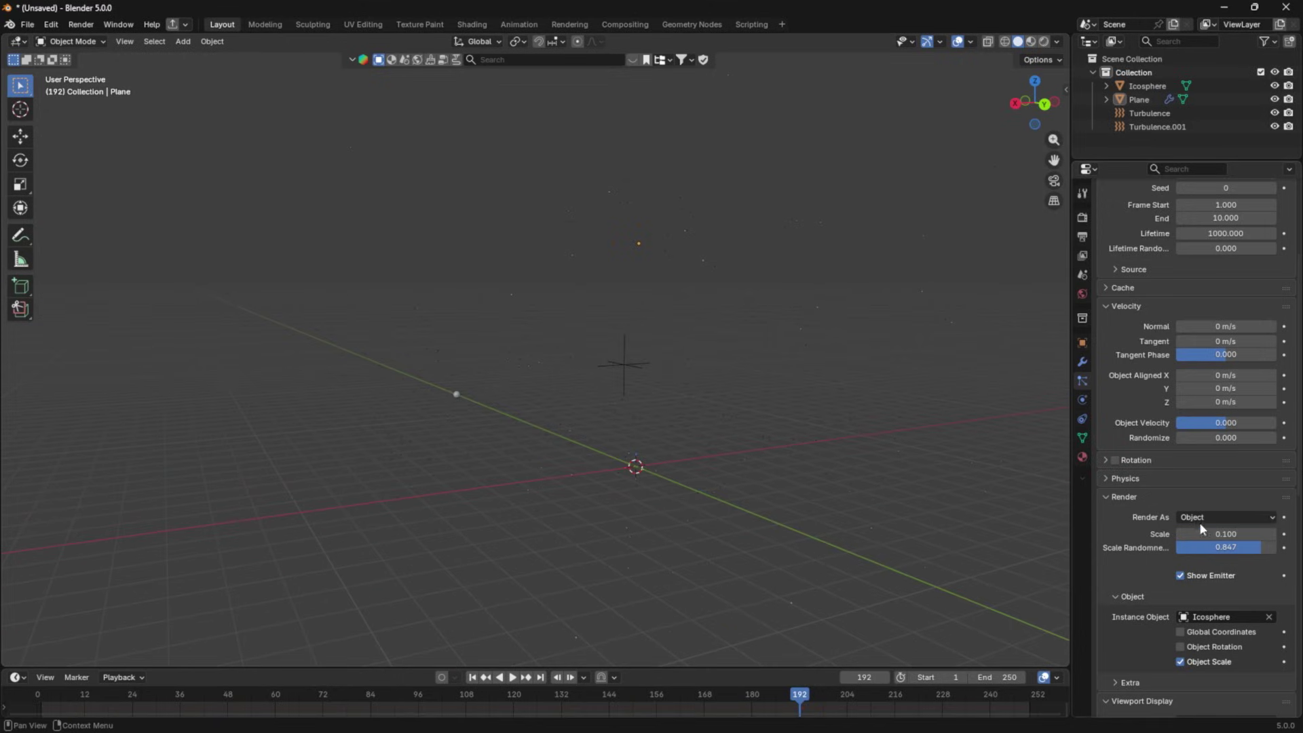
{"action": "left_click_drag", "start_coordinate": [1256, 546], "coordinate": [1258, 546]}
- Turn on Simple child particles with 30 shown in the viewport, and preview them
{"action": "left_click", "coordinate": [1113, 497]}
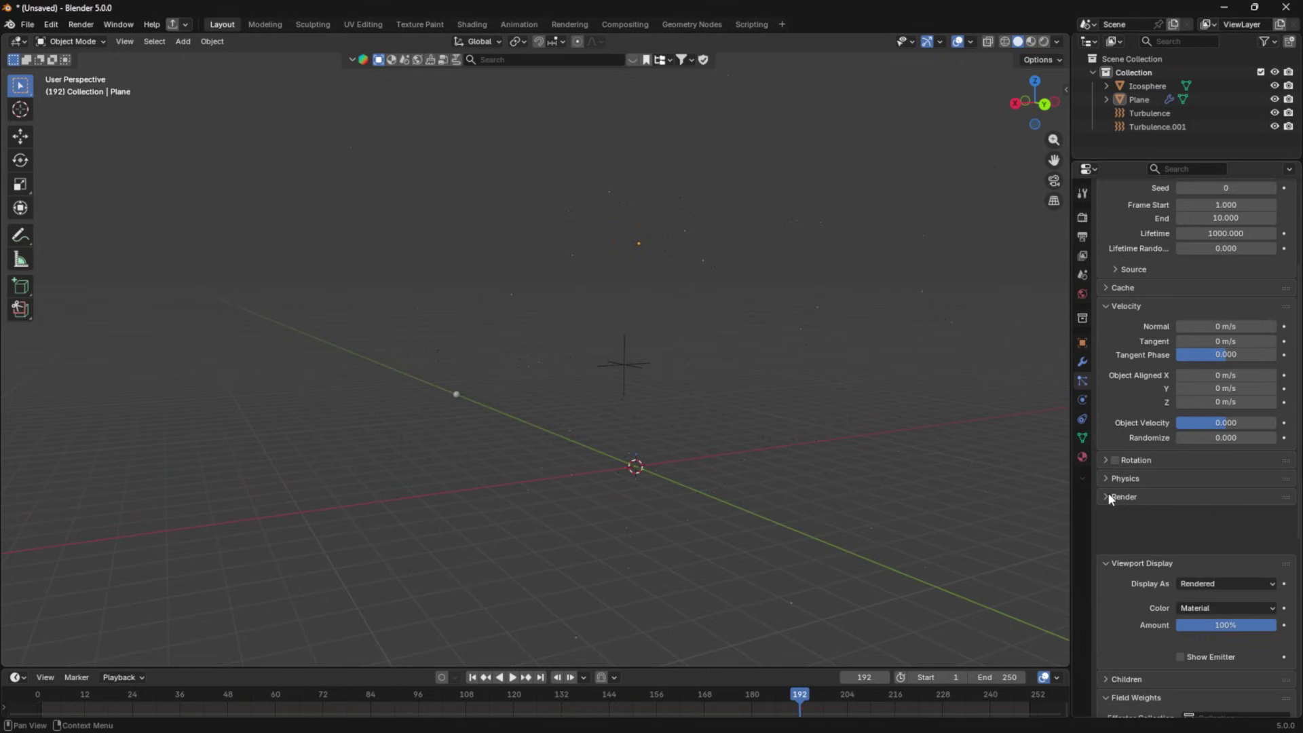
{"action": "scroll", "coordinate": [1194, 536], "scroll_direction": "down", "scroll_amount": 3}
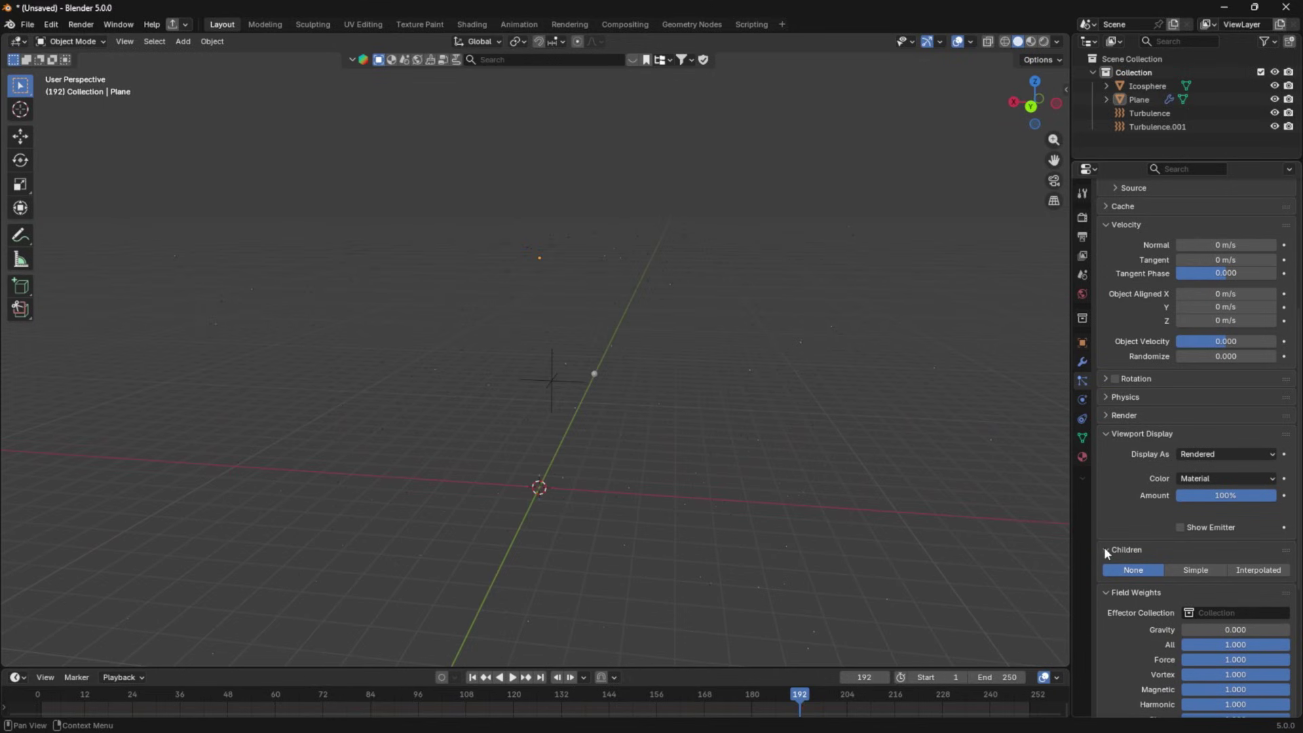
{"action": "left_click", "coordinate": [1204, 573]}
{"action": "left_click", "coordinate": [1216, 587]}
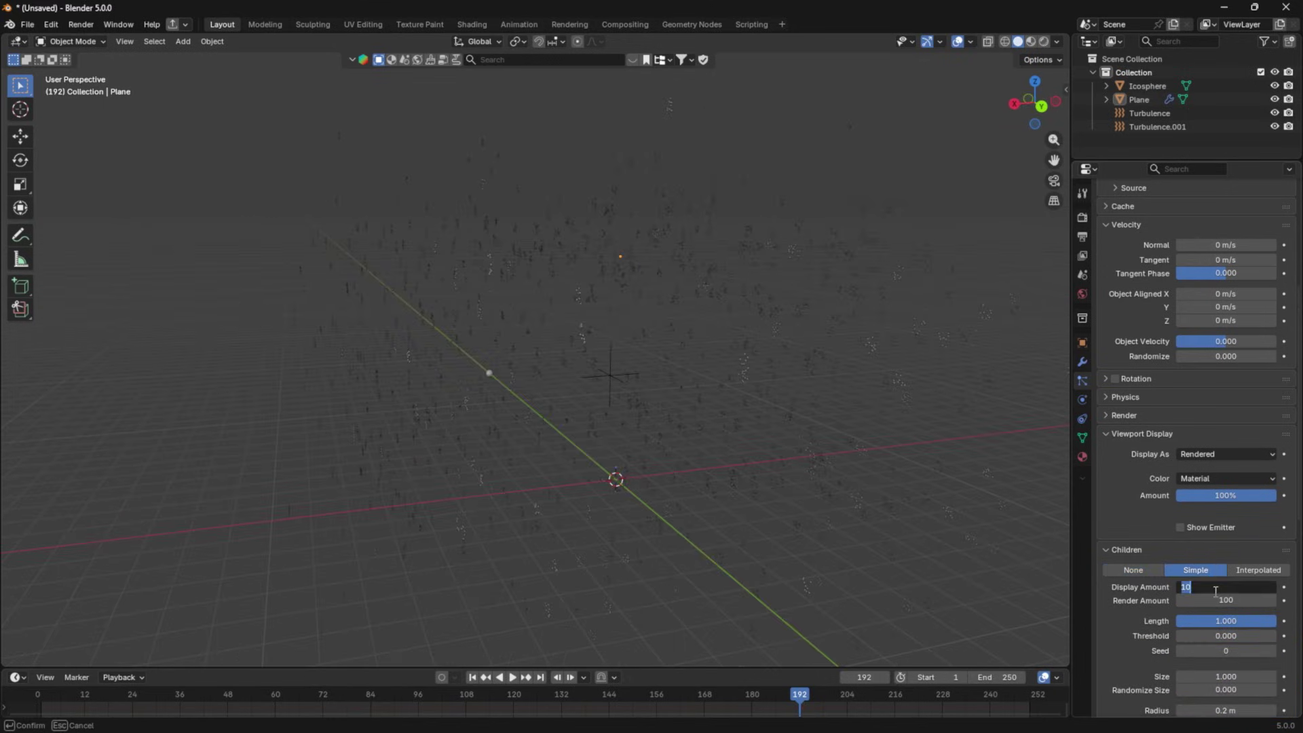
{"action": "type", "text": "30"}
{"action": "key", "text": "Return"}
{"action": "middle_click_drag", "start_coordinate": [610, 414], "coordinate": [566, 394]}
{"action": "key", "text": "space"}
{"action": "middle_click_drag", "start_coordinate": [568, 393], "coordinate": [612, 389]}
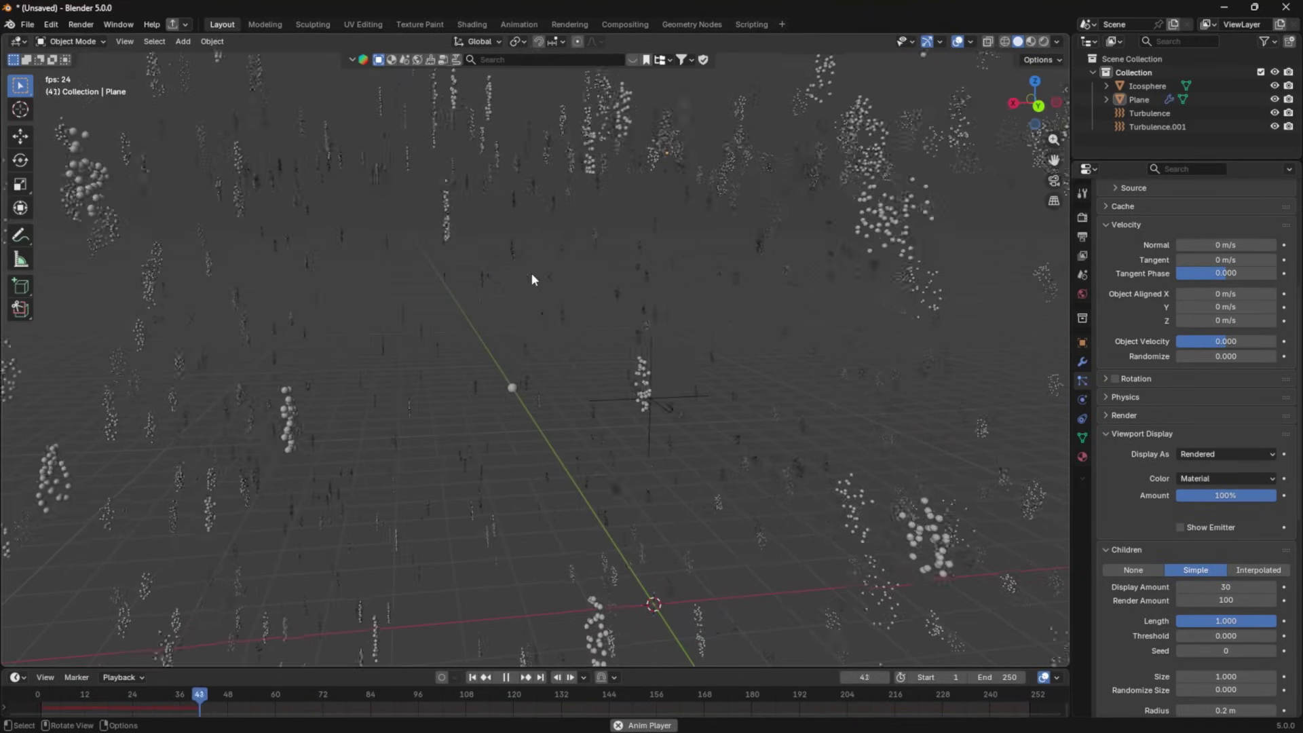
{"action": "key", "text": "Escape"}
- Set the children's radius to 4.91 m and roundness to 0.827
{"action": "scroll", "coordinate": [1211, 590], "scroll_direction": "down", "scroll_amount": 5}
{"action": "scroll", "coordinate": [1186, 589], "scroll_direction": "down", "scroll_amount": 2}
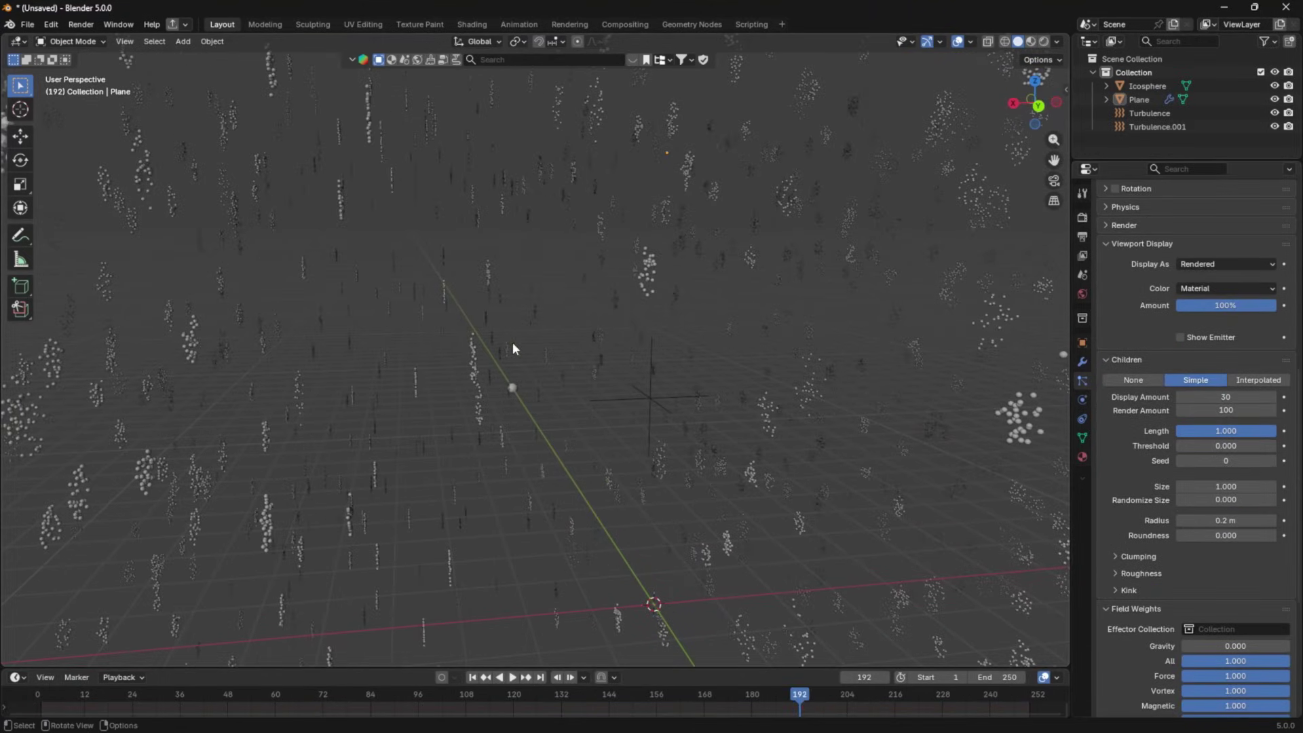
{"action": "scroll", "coordinate": [508, 341], "scroll_direction": "down", "scroll_amount": 5}
{"action": "middle_click_drag", "start_coordinate": [495, 338], "coordinate": [482, 335]}
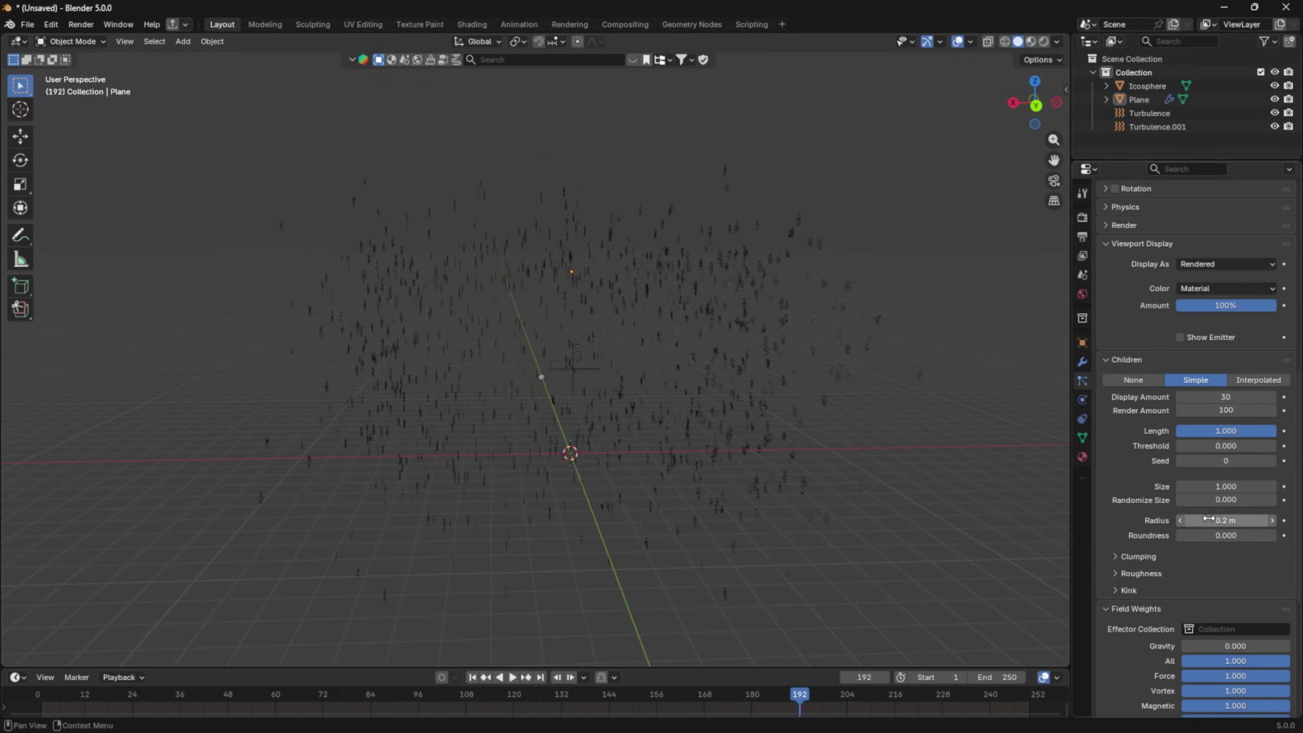
{"action": "left_click_drag", "start_coordinate": [1215, 520], "coordinate": [1268, 519]}
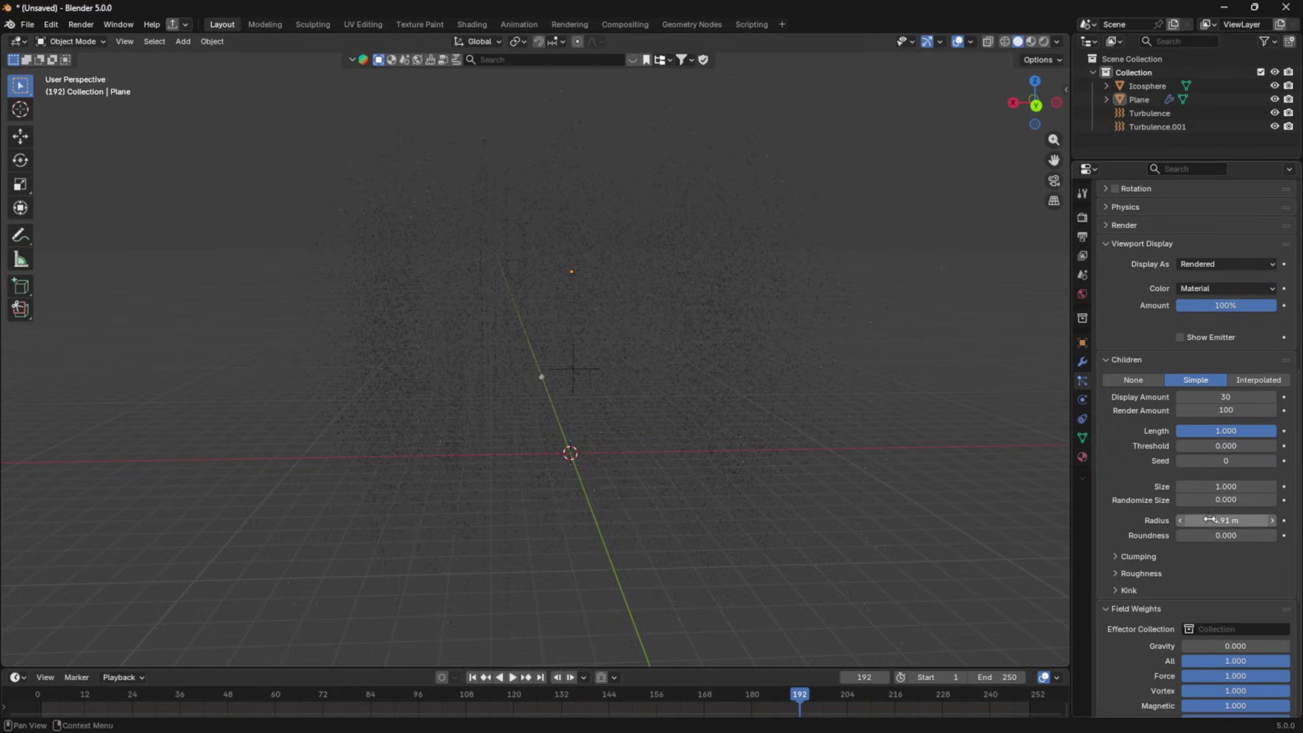
{"action": "middle_click_drag", "start_coordinate": [502, 328], "coordinate": [611, 330]}
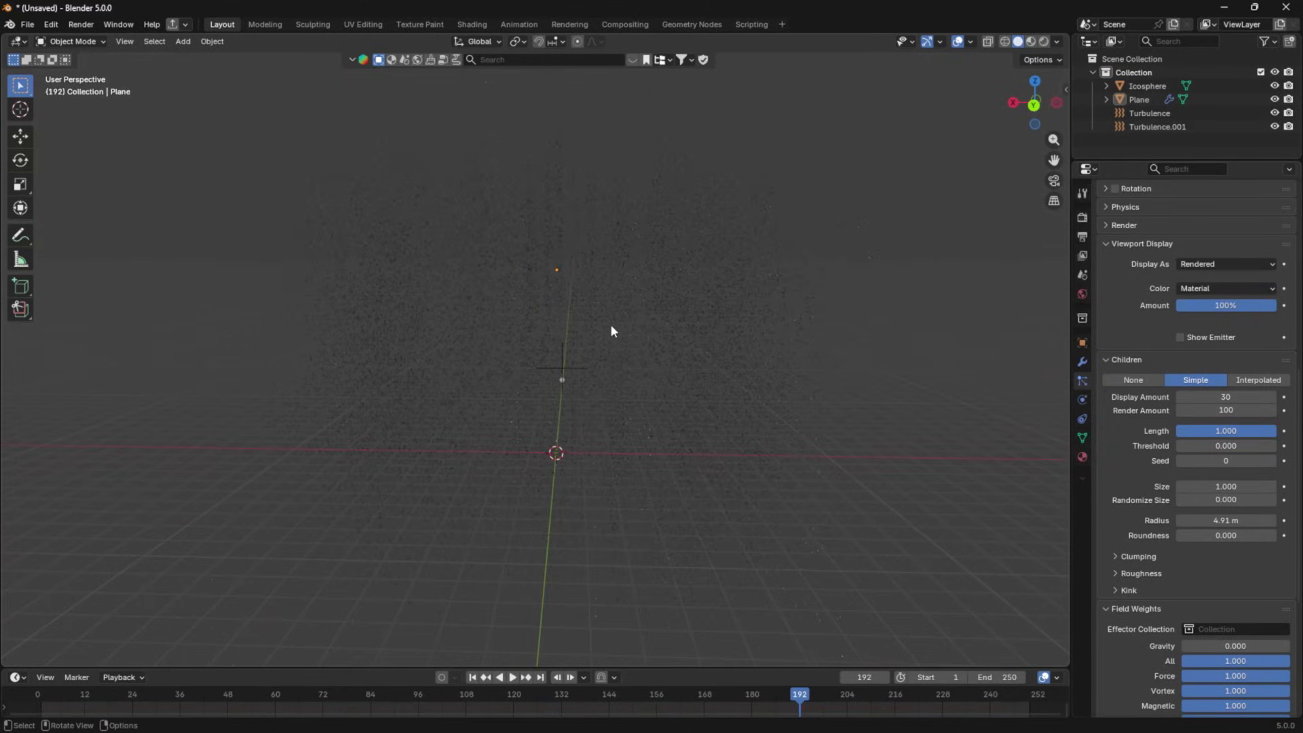
{"action": "left_click_drag", "start_coordinate": [1222, 535], "coordinate": [1277, 535]}
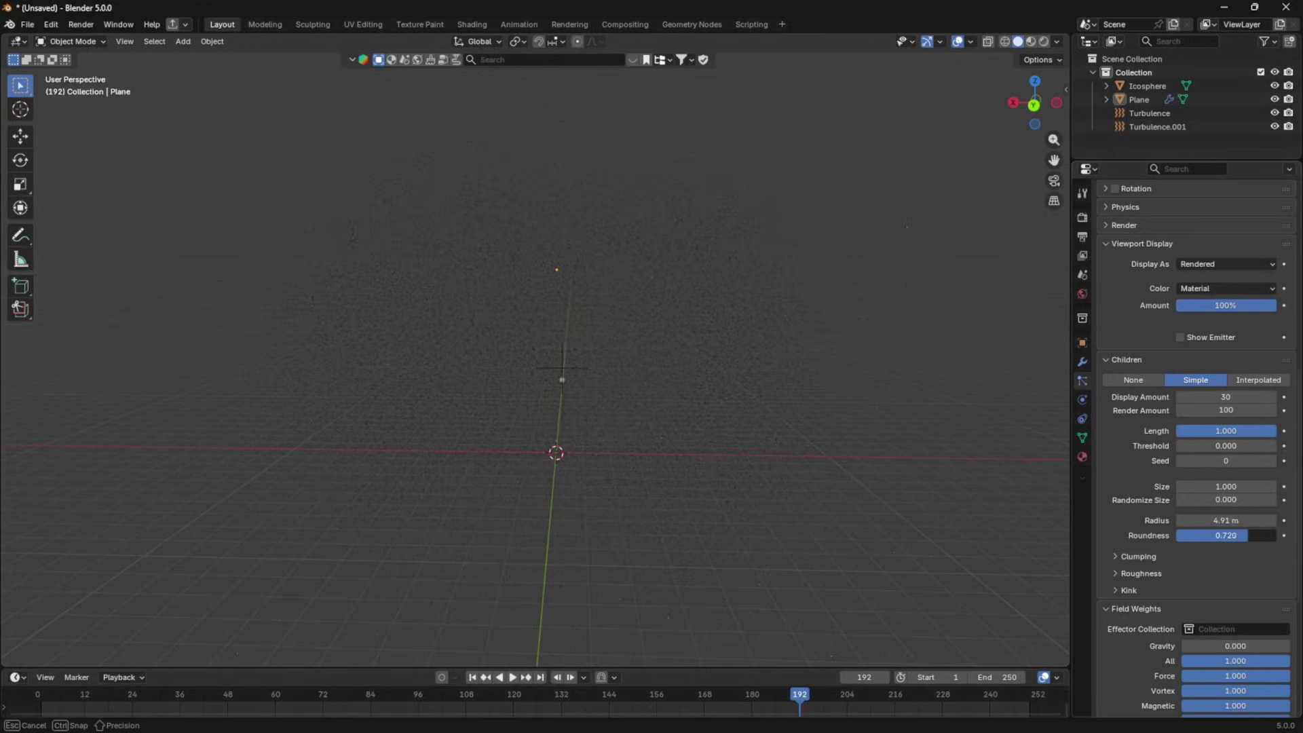
{"action": "mouse_move", "coordinate": [557, 380]}
{"action": "middle_mouse_down"}
{"action": "mouse_move", "coordinate": [534, 389]}
{"action": "mouse_move", "coordinate": [544, 381]}
{"action": "middle_mouse_up"}
- Replay the dust from frame 0 with the viewport overlays hidden
{"action": "left_click_drag", "start_coordinate": [150, 696], "coordinate": [18, 691]}
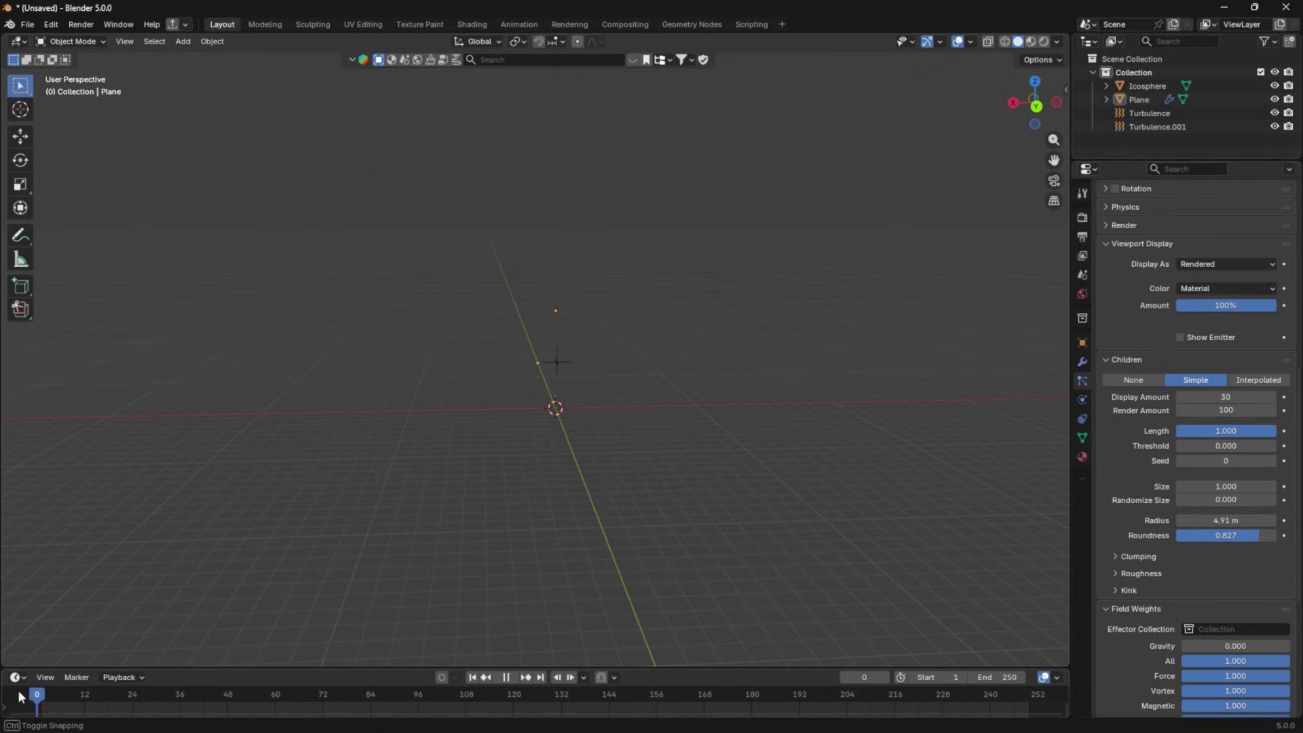
{"action": "key", "text": "space"}
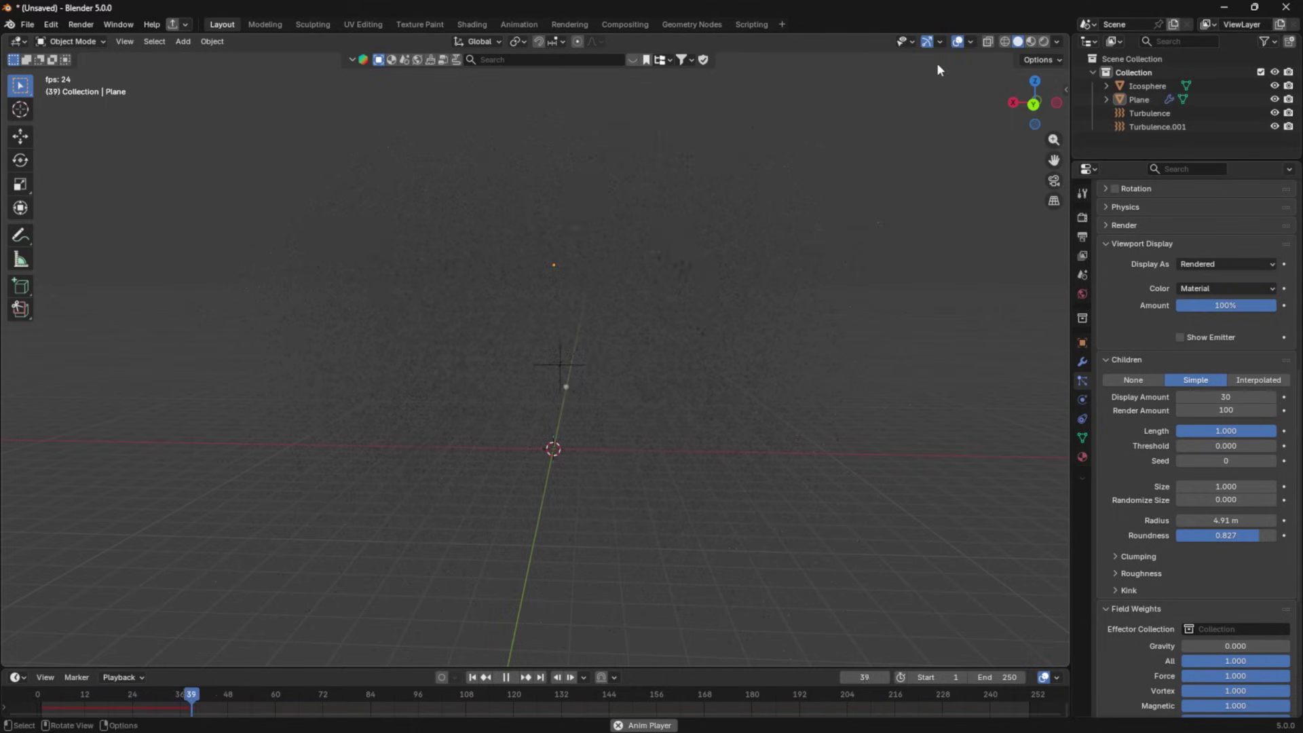
{"action": "left_click", "coordinate": [957, 42]}
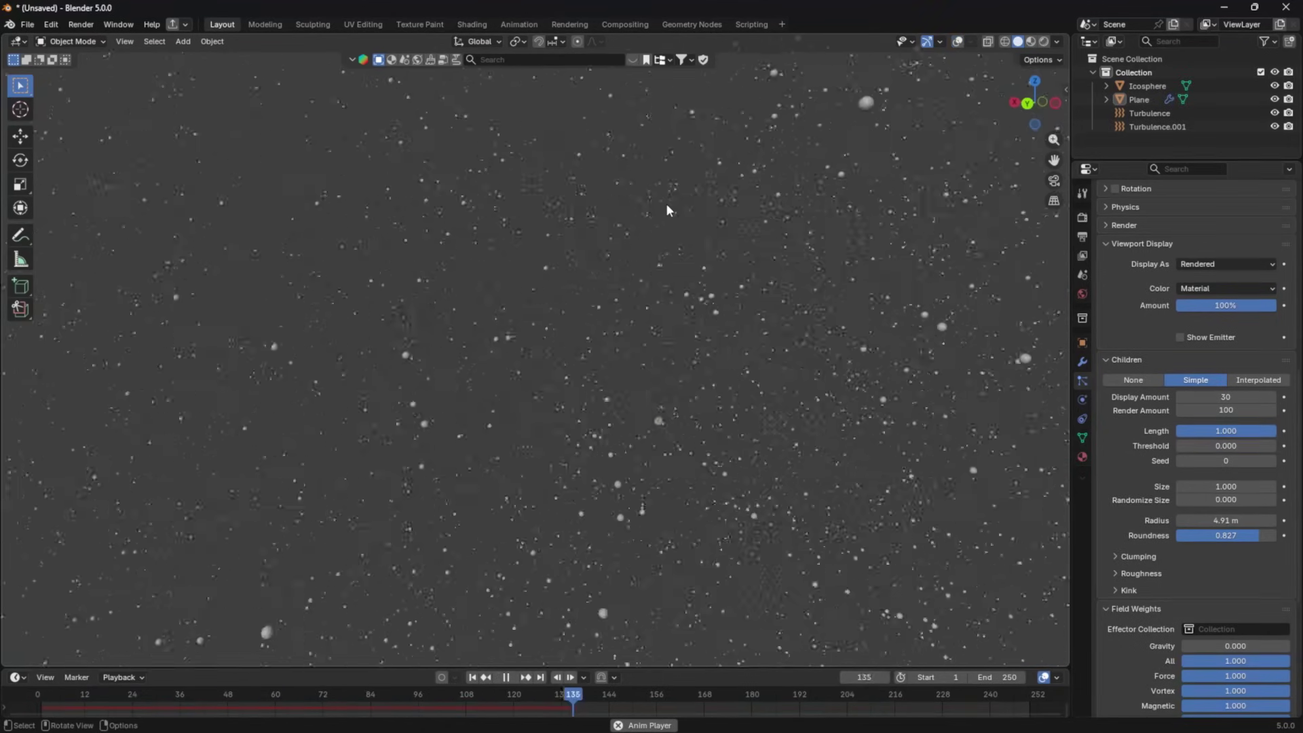
{"action": "key", "text": "space"}
{"action": "scroll", "coordinate": [1106, 319], "scroll_direction": "up", "scroll_amount": 4}
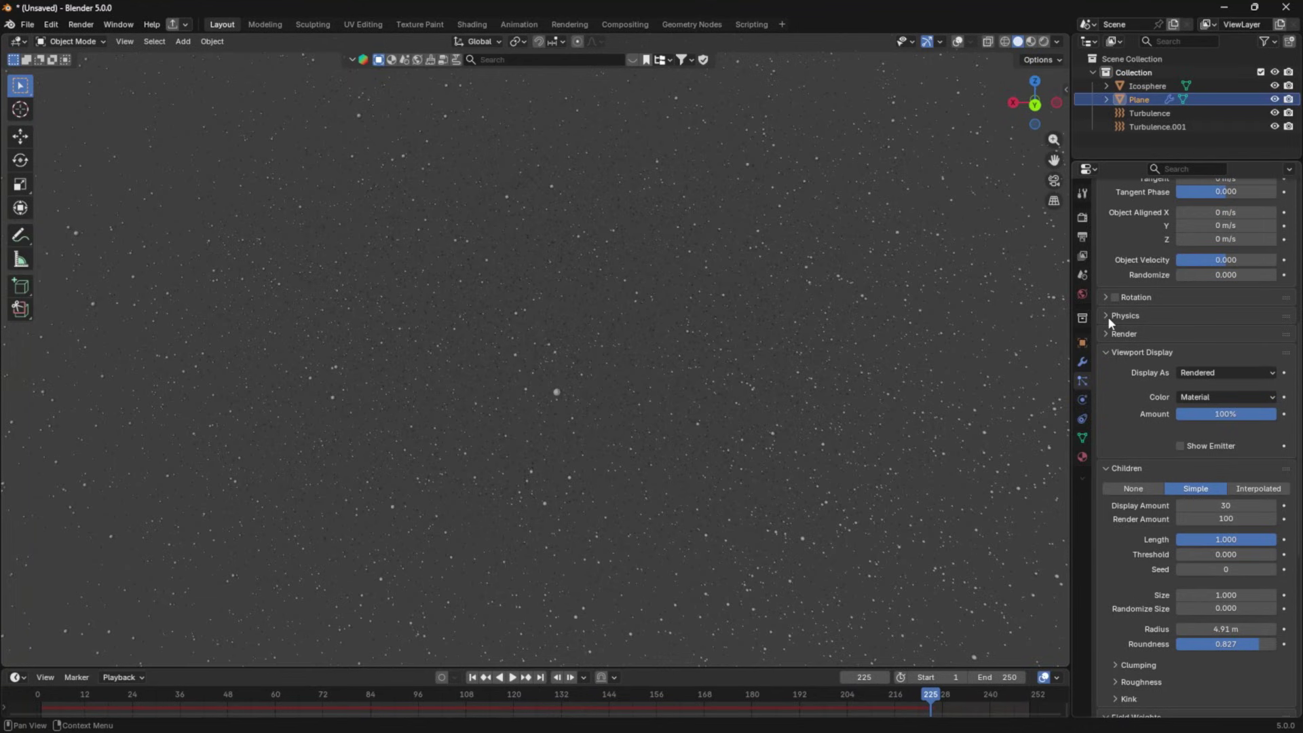
{"action": "left_click", "coordinate": [1108, 316]}
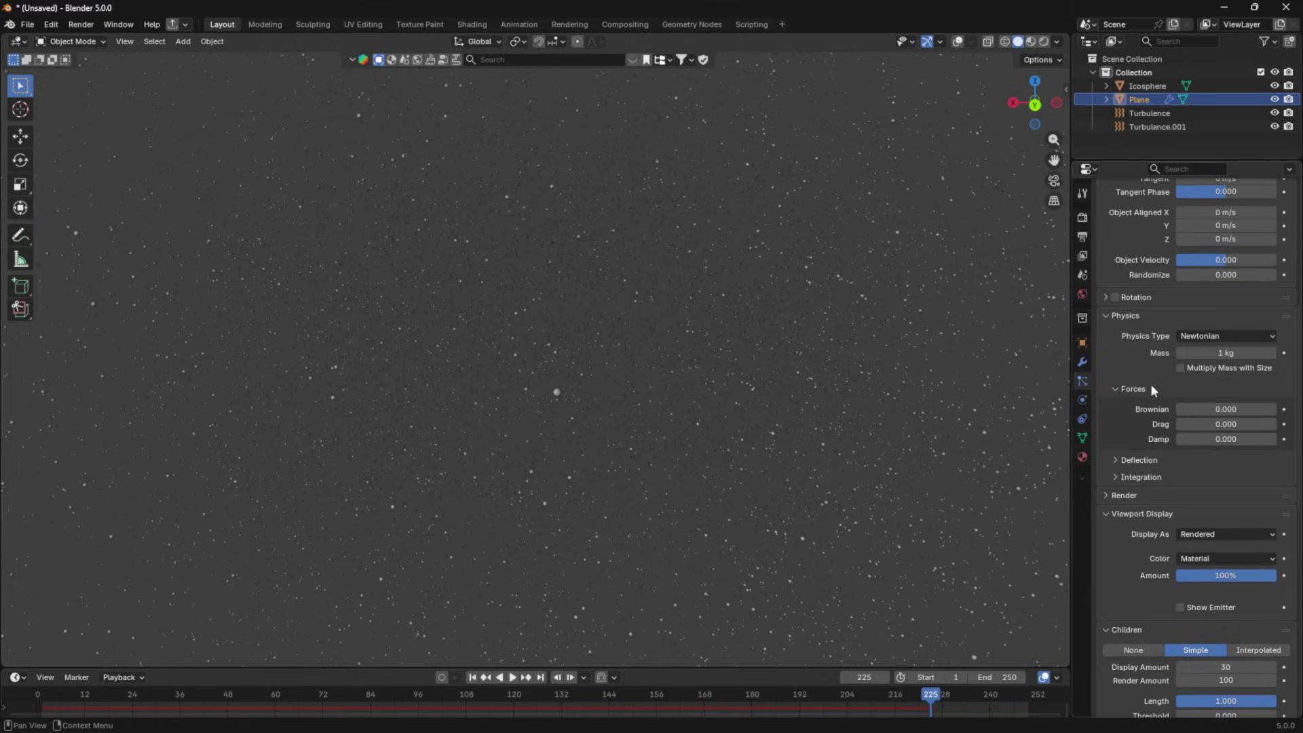
- Set the particle physics Timestep to 0.020 under Integration and replay the simulation from the start
{"action": "left_click", "coordinate": [1128, 477]}
{"action": "double_click", "coordinate": [1238, 511]}
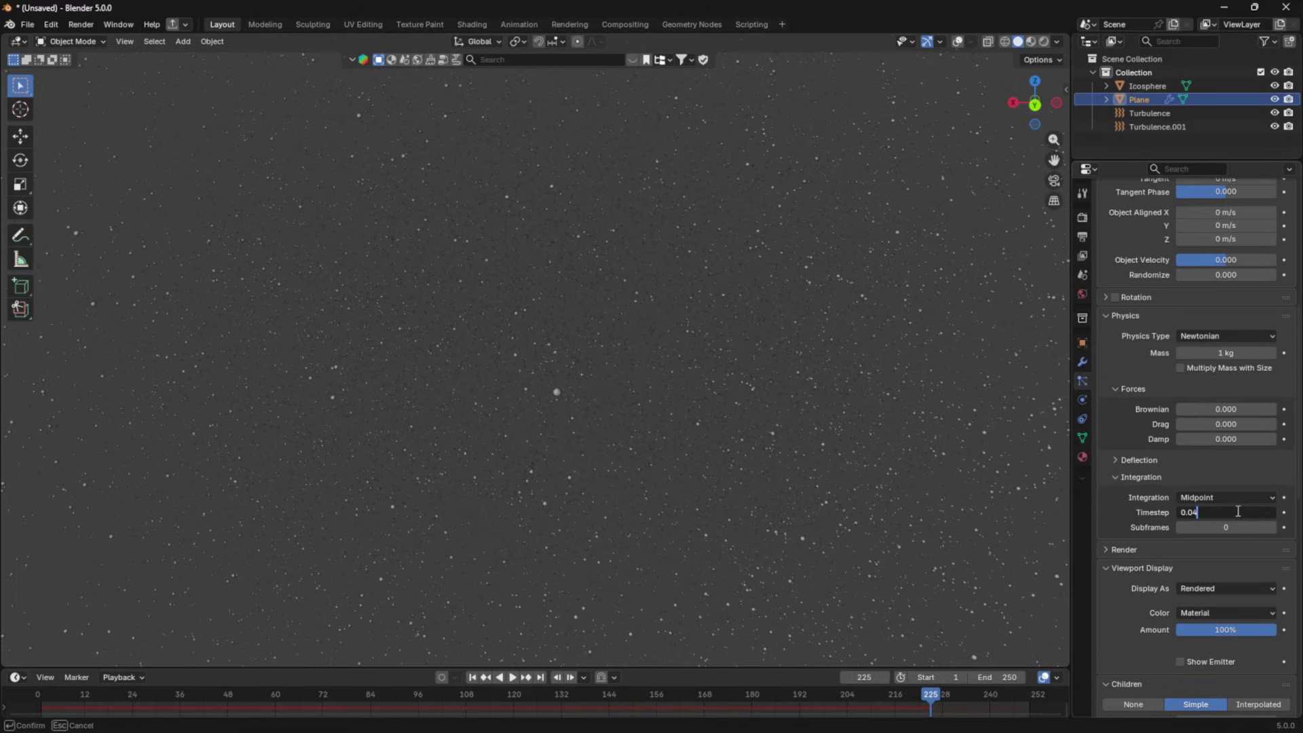
{"action": "key", "text": "BackSpace"}
{"action": "type", "text": "2"}
{"action": "key", "text": "Return"}
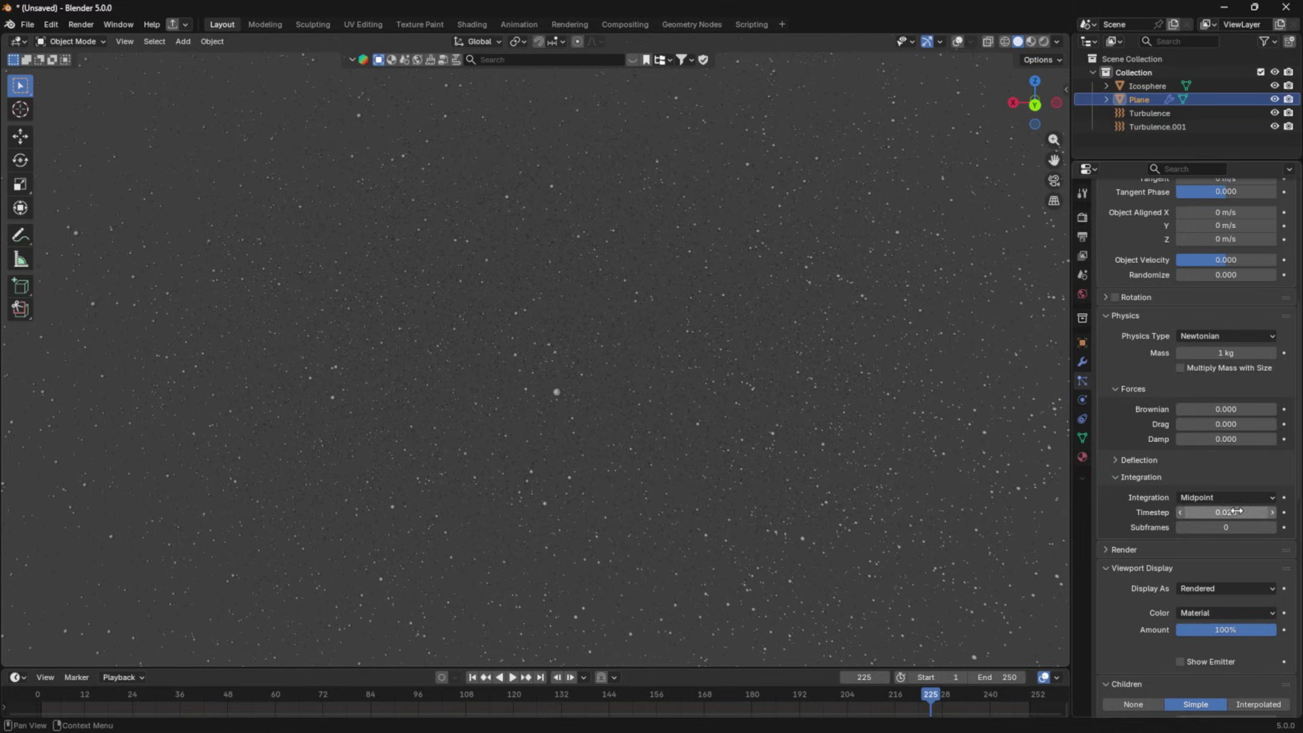
{"action": "left_click", "coordinate": [40, 707]}
{"action": "key", "text": "space"}
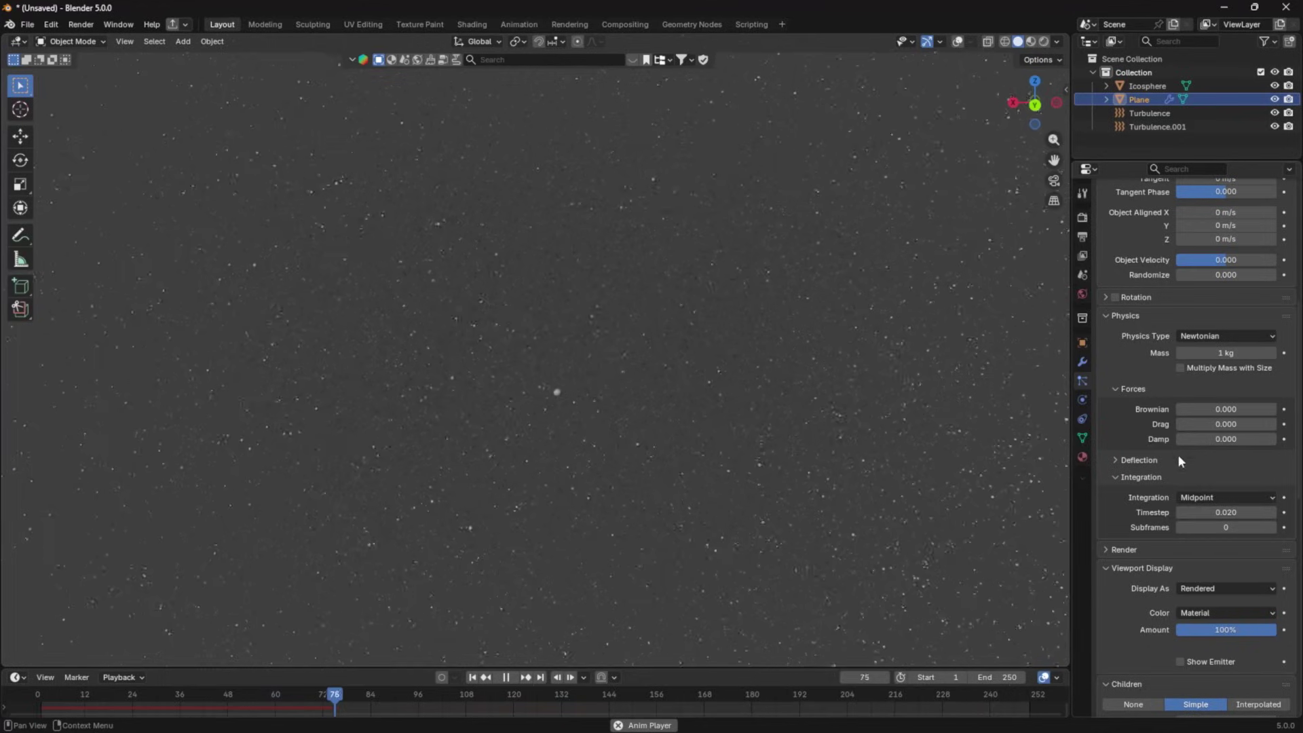
- Lower the particle physics Timestep further to 0.010
{"action": "double_click", "coordinate": [1215, 511]}
{"action": "key", "text": "BackSpace"}
{"action": "type", "text": "1"}
{"action": "key", "text": "Return"}
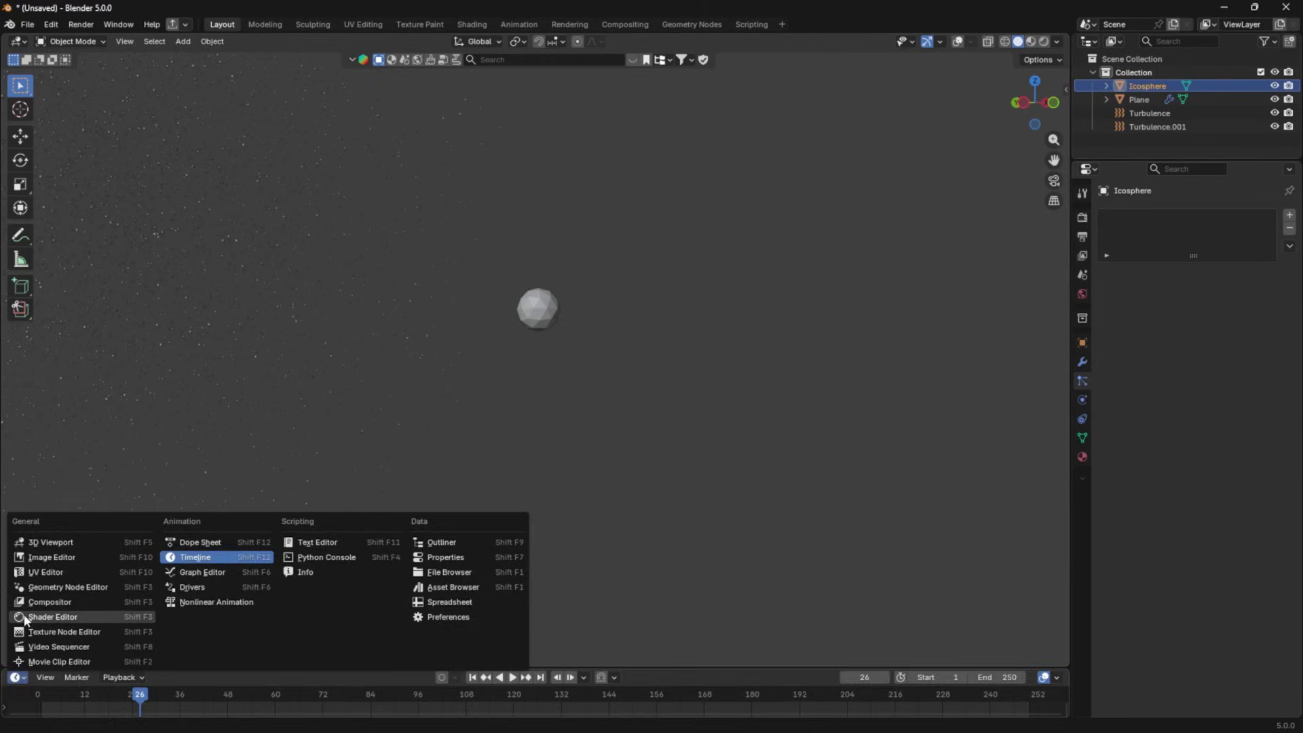
- Give the Icosphere a new material in the Shader Editor, using a Translucent BSDF instead of Principled
{"action": "left_click", "coordinate": [44, 612]}
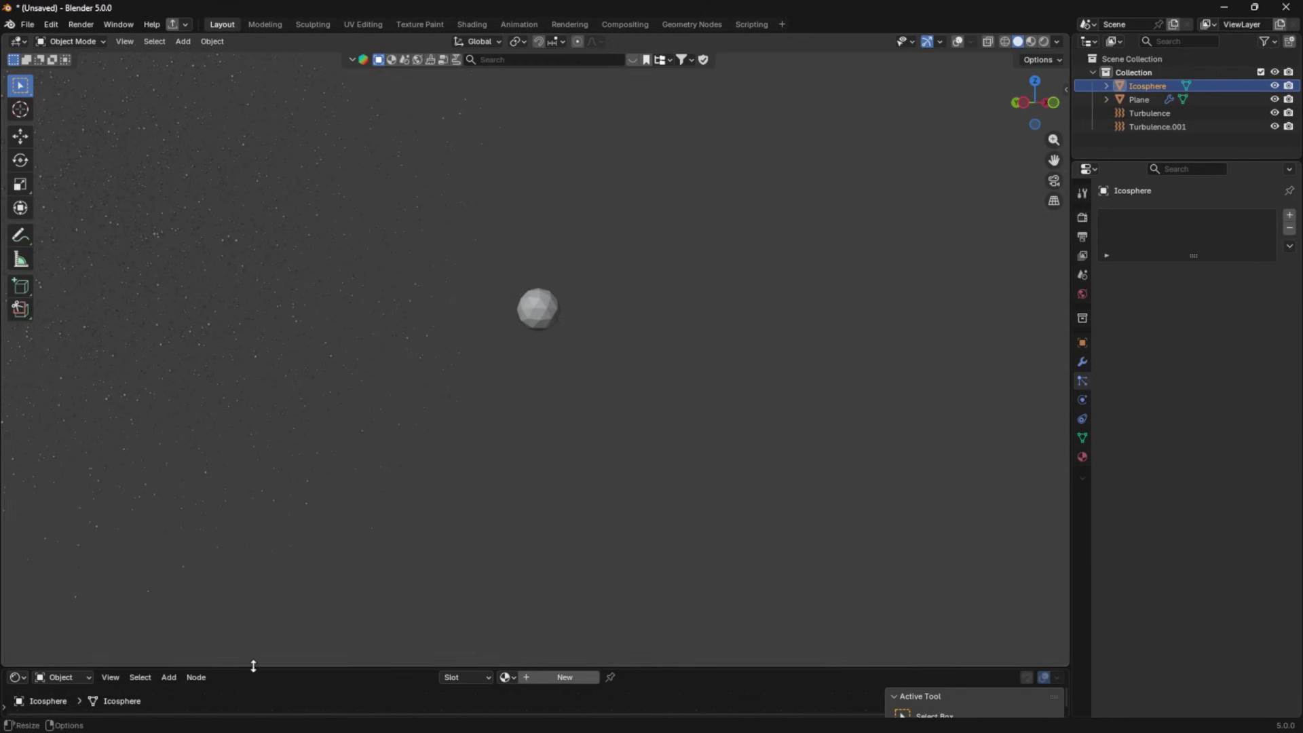
{"action": "left_click_drag", "start_coordinate": [254, 666], "coordinate": [340, 504]}
{"action": "left_click", "coordinate": [543, 513]}
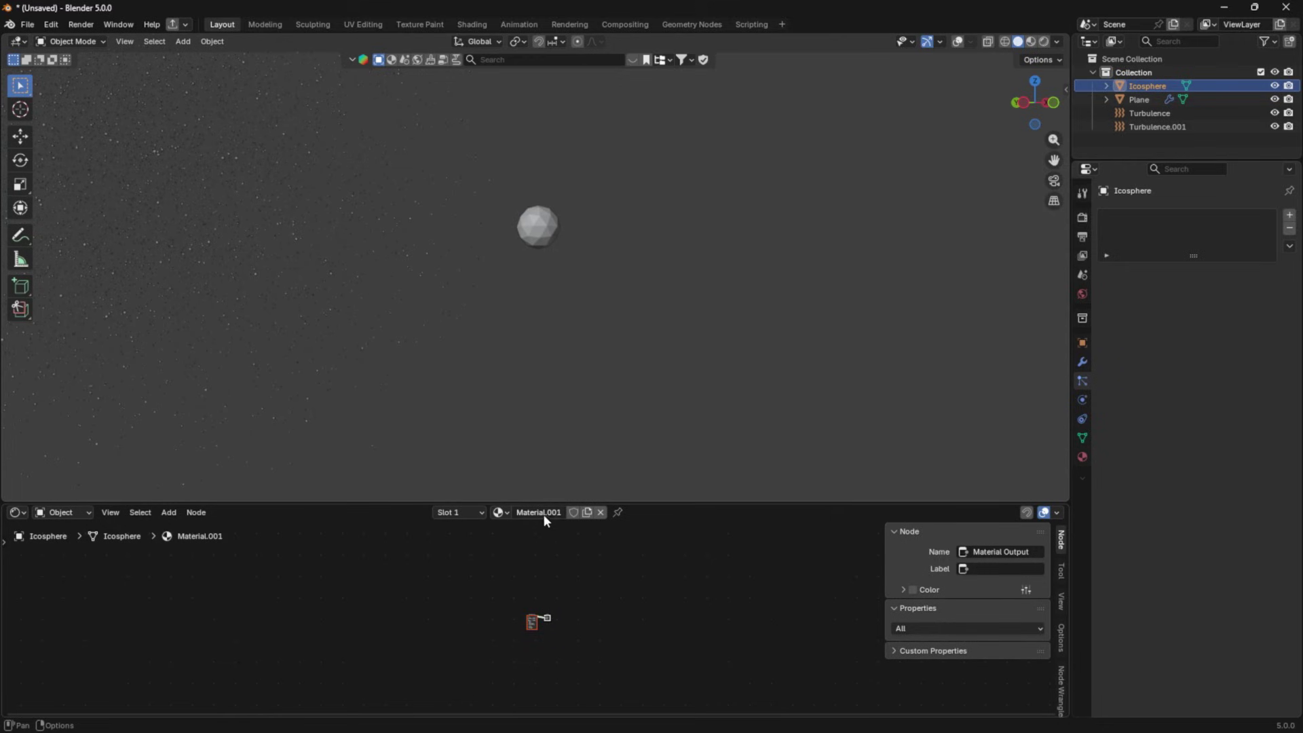
{"action": "scroll", "coordinate": [532, 572], "scroll_direction": "up", "scroll_amount": 9}
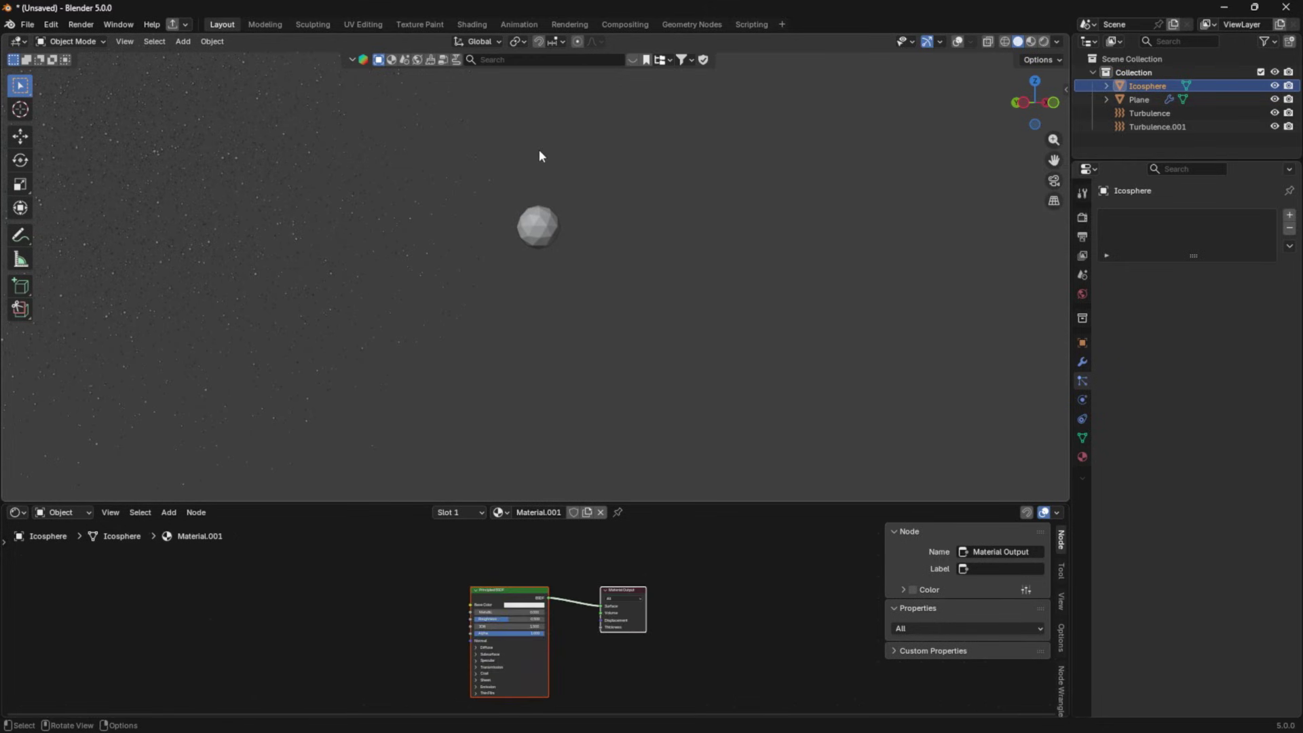
{"action": "scroll", "coordinate": [462, 568], "scroll_direction": "up", "scroll_amount": 2}
{"action": "left_click", "coordinate": [525, 595]}
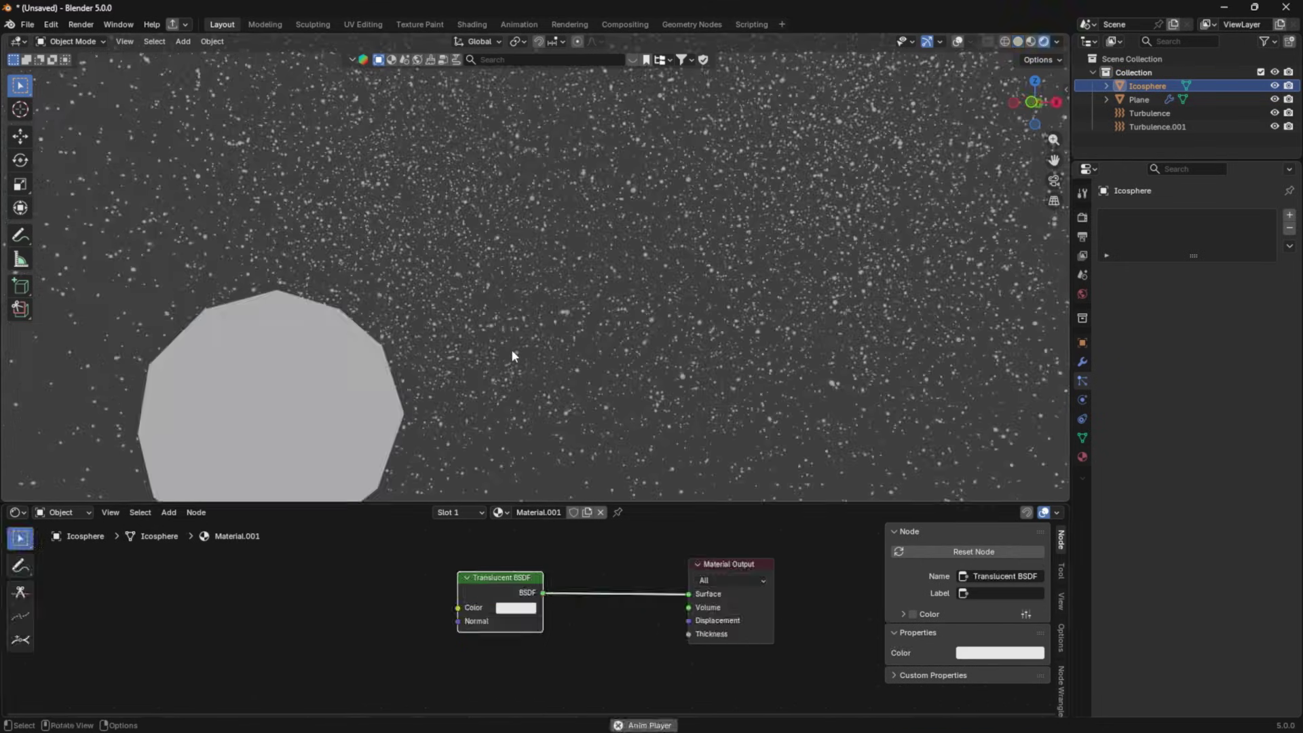
{"action": "mouse_move", "coordinate": [511, 349]}
{"action": "middle_mouse_down"}
{"action": "mouse_move", "coordinate": [463, 356]}
{"action": "mouse_move", "coordinate": [501, 348]}
{"action": "middle_mouse_up"}
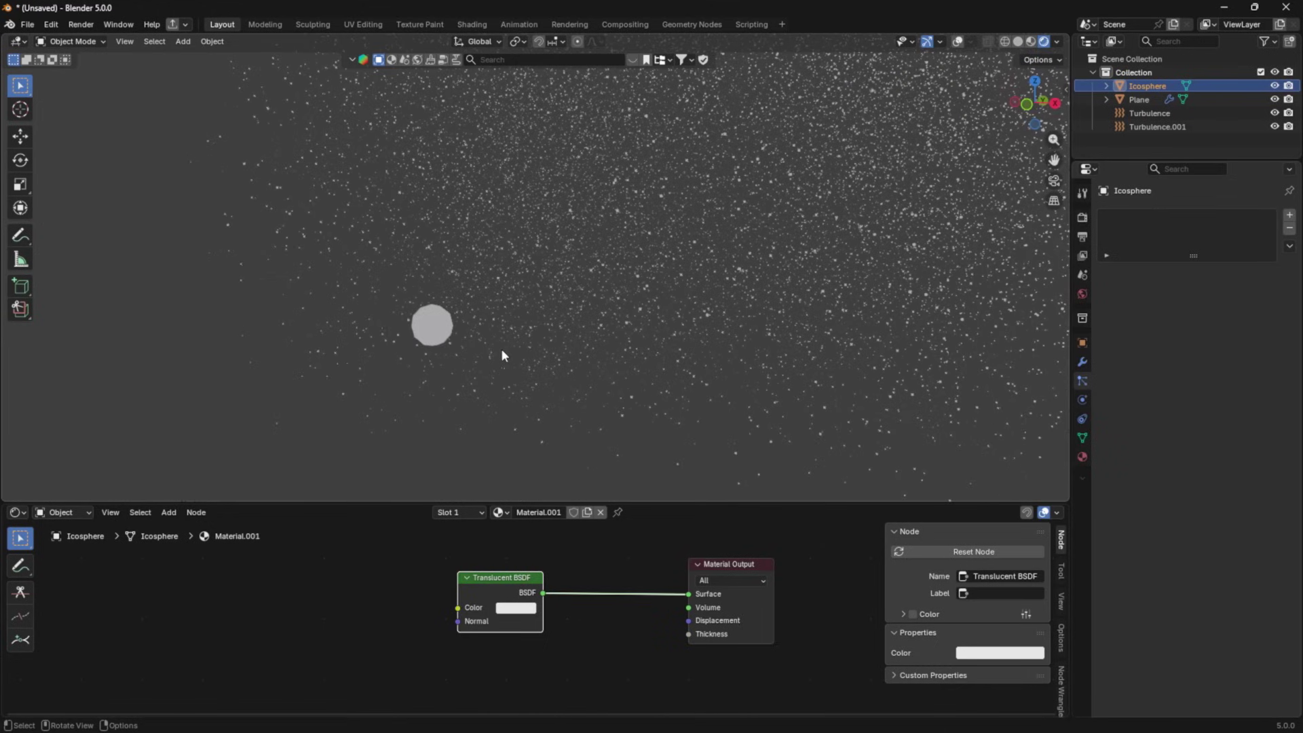
{"action": "left_click_drag", "start_coordinate": [506, 587], "coordinate": [498, 559]}
- Add a Transparent BSDF and combine it with the Translucent BSDF through a Mix Shader
{"action": "scroll", "coordinate": [491, 573], "scroll_direction": "down", "scroll_amount": 3}
{"action": "key", "text": "shift+a"}
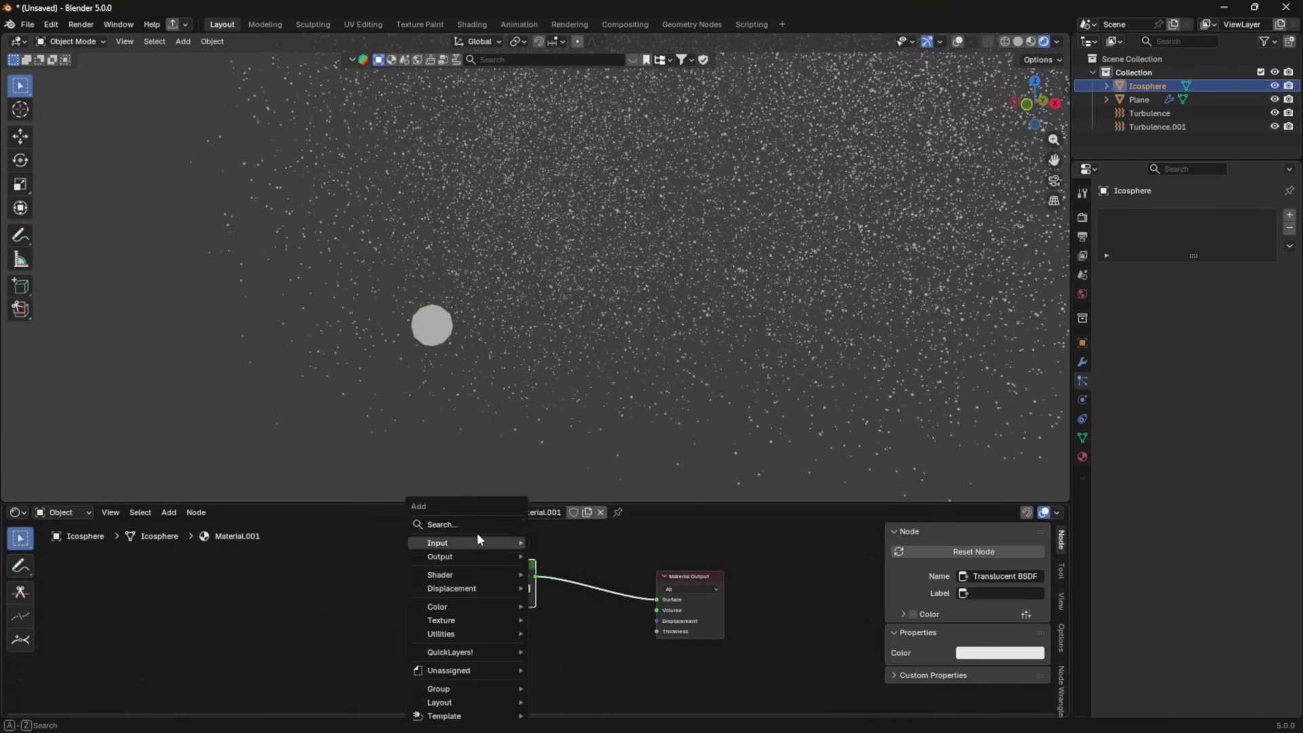
{"action": "left_click", "coordinate": [478, 528]}
{"action": "type", "text": "tra"}
{"action": "left_click", "coordinate": [521, 567]}
{"action": "left_click", "coordinate": [469, 632]}
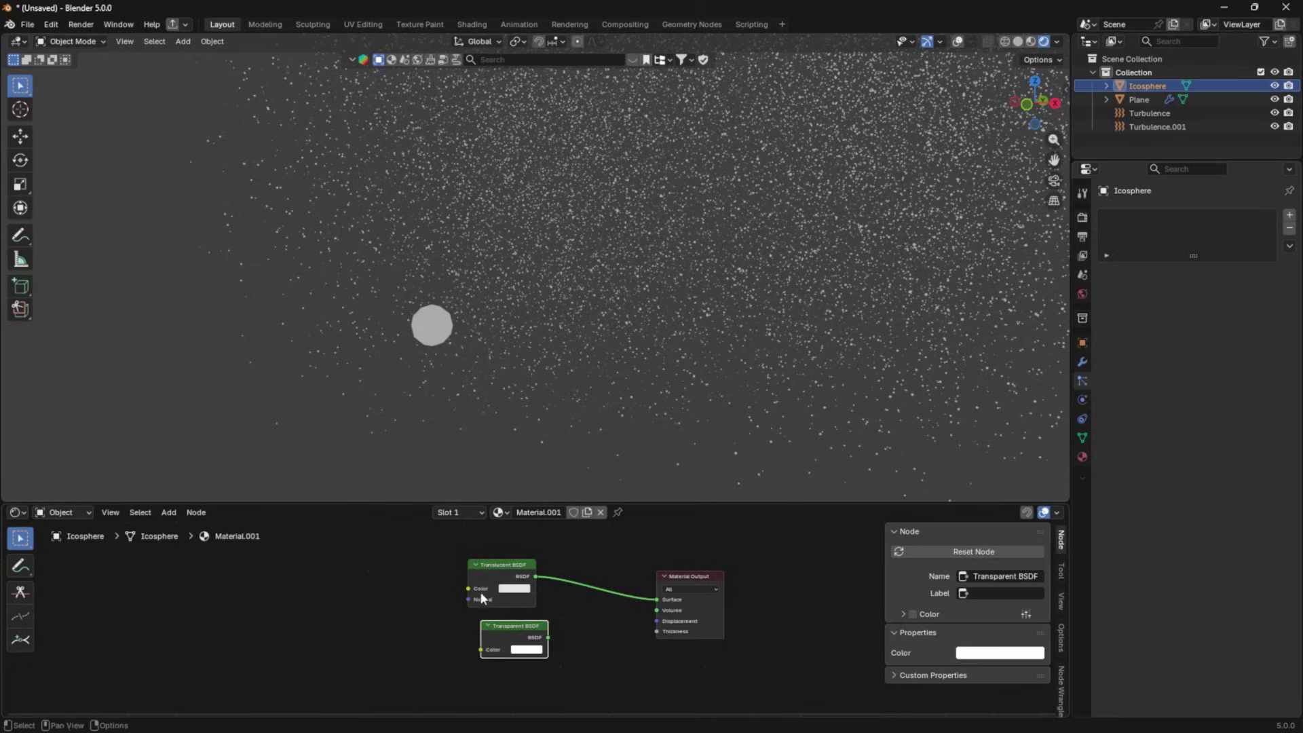
{"action": "right_click_drag", "start_coordinate": [481, 598], "coordinate": [502, 634], "text": "ctrl+shift"}
- Set the Mix Shader factor to 0.900 so the sphere looks fainter
{"action": "left_click", "coordinate": [600, 579]}
{"action": "left_click_drag", "start_coordinate": [610, 618], "coordinate": [625, 615]}
{"action": "middle_click_drag", "start_coordinate": [438, 306], "coordinate": [469, 296]}
{"action": "scroll", "coordinate": [470, 295], "scroll_direction": "up", "scroll_amount": 6}
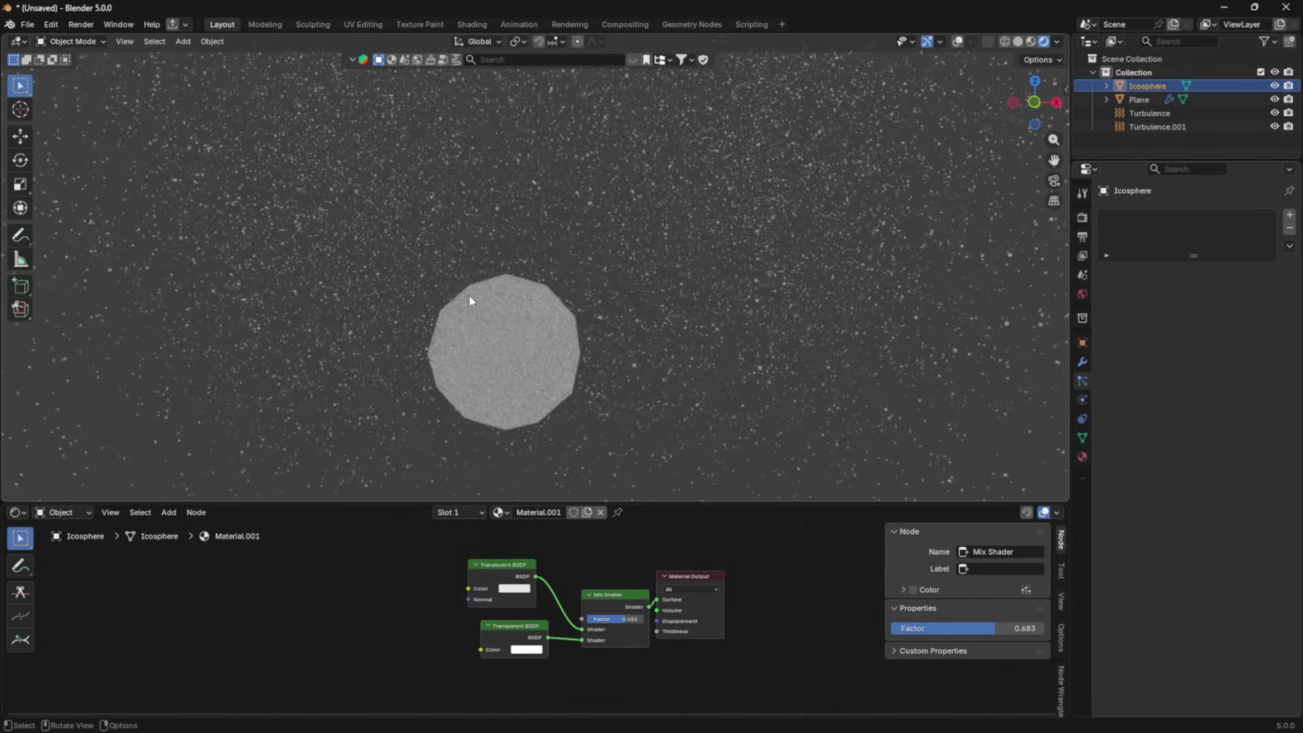
{"action": "left_click_drag", "start_coordinate": [614, 619], "coordinate": [624, 619]}
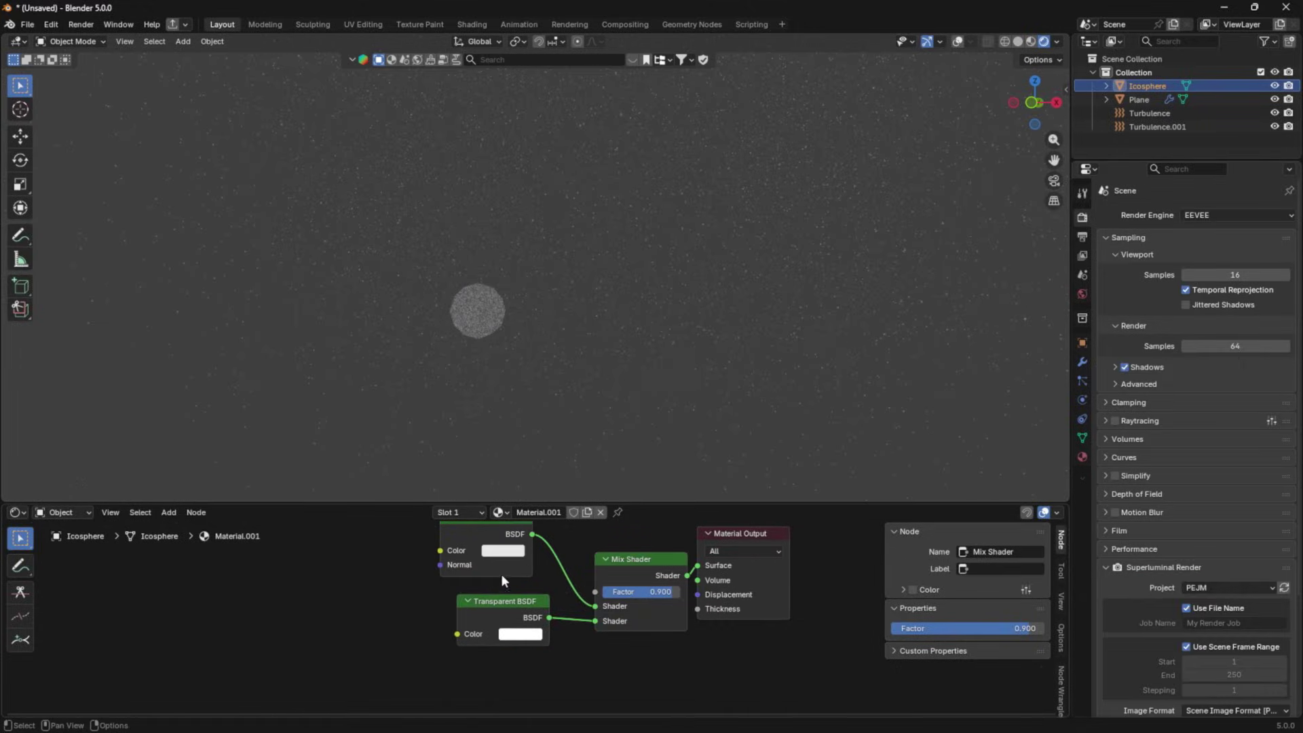
- Tint the Translucent BSDF colour a pale beige (#E7DBD1)
{"action": "left_click", "coordinate": [502, 551]}
{"action": "left_click", "coordinate": [534, 379]}
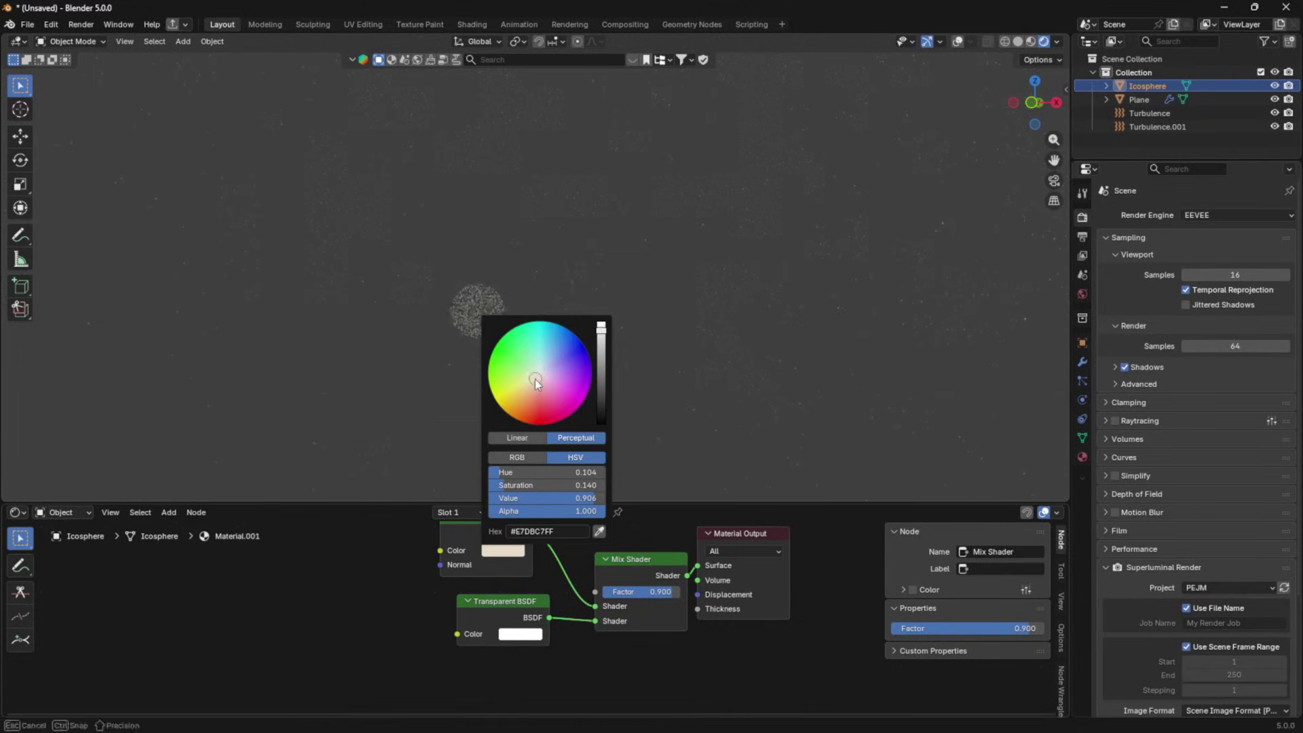
{"action": "left_click", "coordinate": [538, 377]}
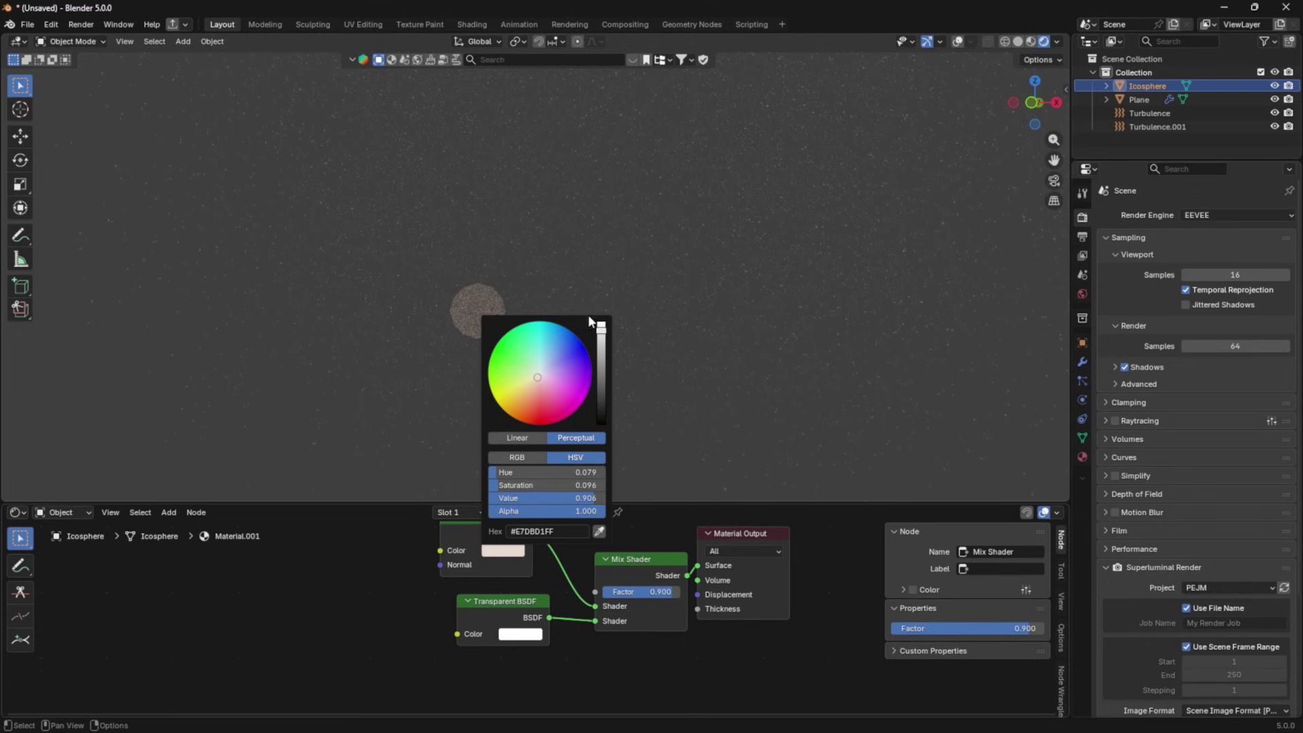
{"action": "key", "text": "shift+a"}
- Add a Sun light and render with Cycles on GPU Compute
{"action": "left_click", "coordinate": [808, 535]}
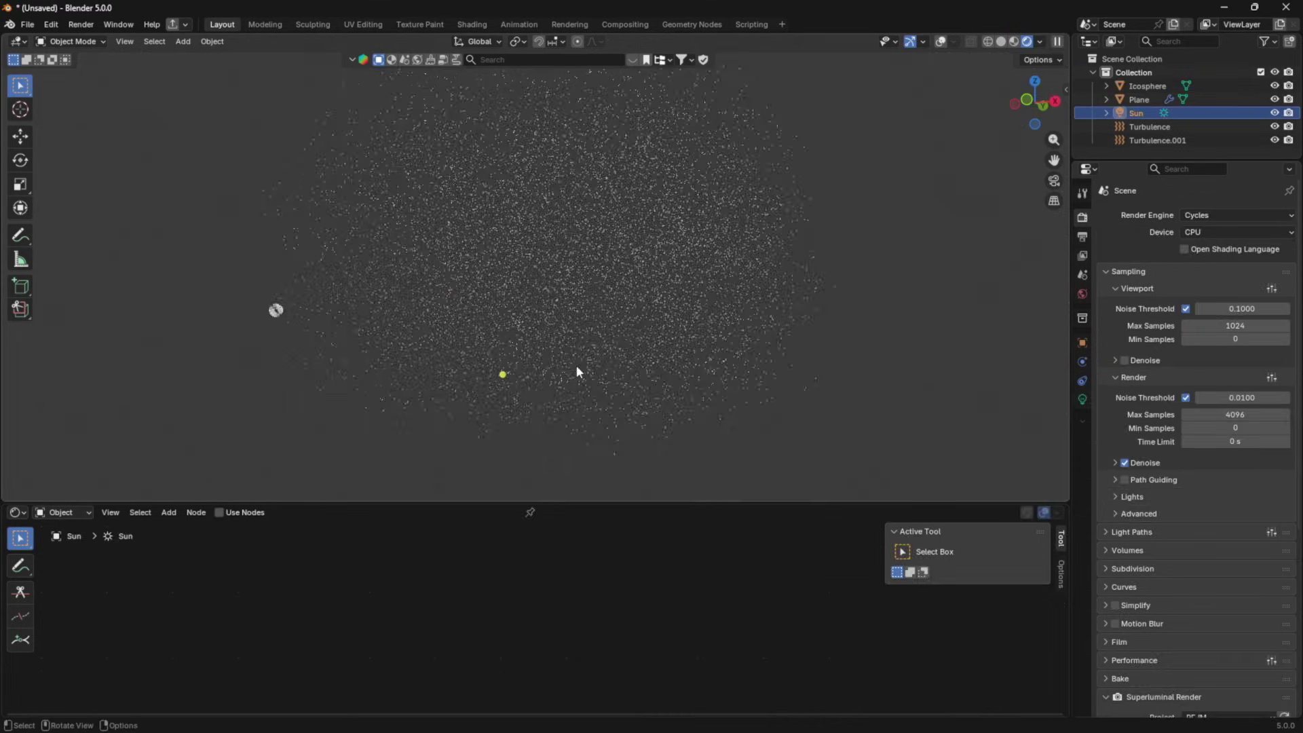
{"action": "left_click", "coordinate": [1235, 232]}
{"action": "left_click", "coordinate": [1222, 261]}
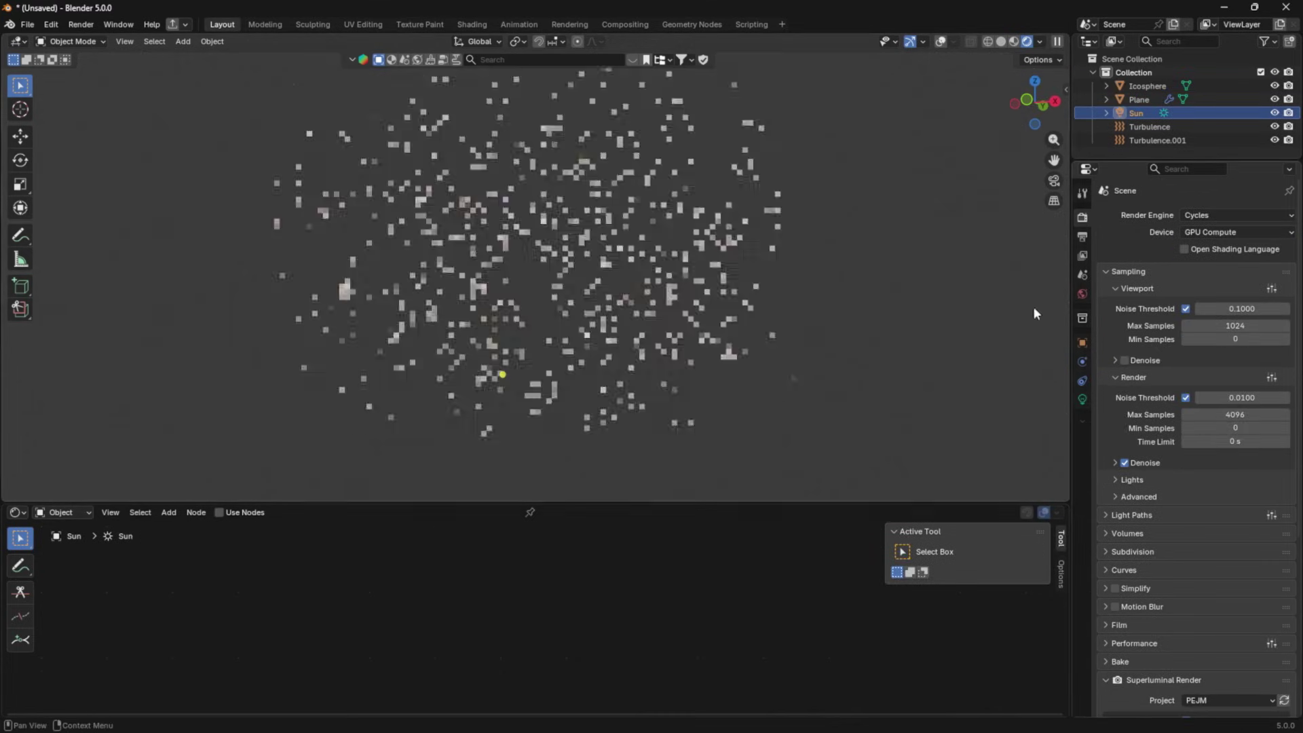
- Change the new light's type to Area
{"action": "left_click_drag", "start_coordinate": [449, 502], "coordinate": [450, 407]}
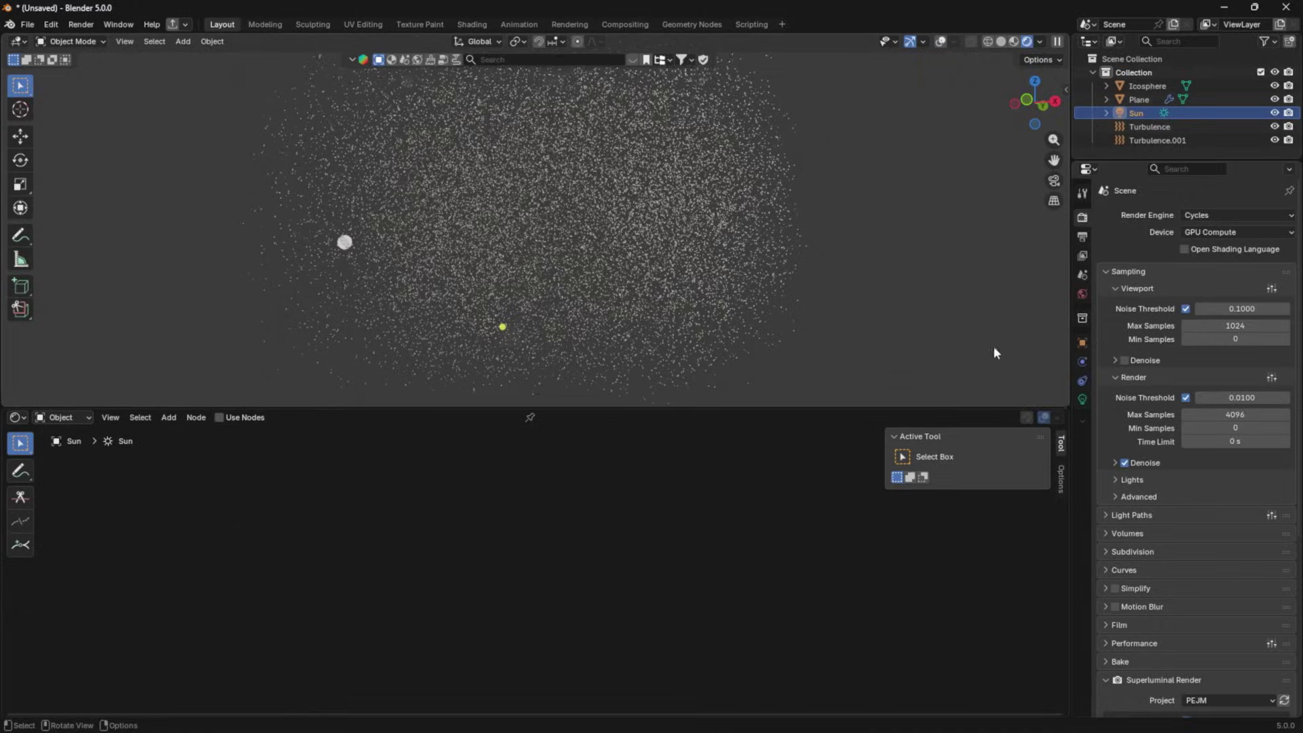
{"action": "left_click", "coordinate": [1083, 399]}
{"action": "left_click", "coordinate": [1271, 276]}
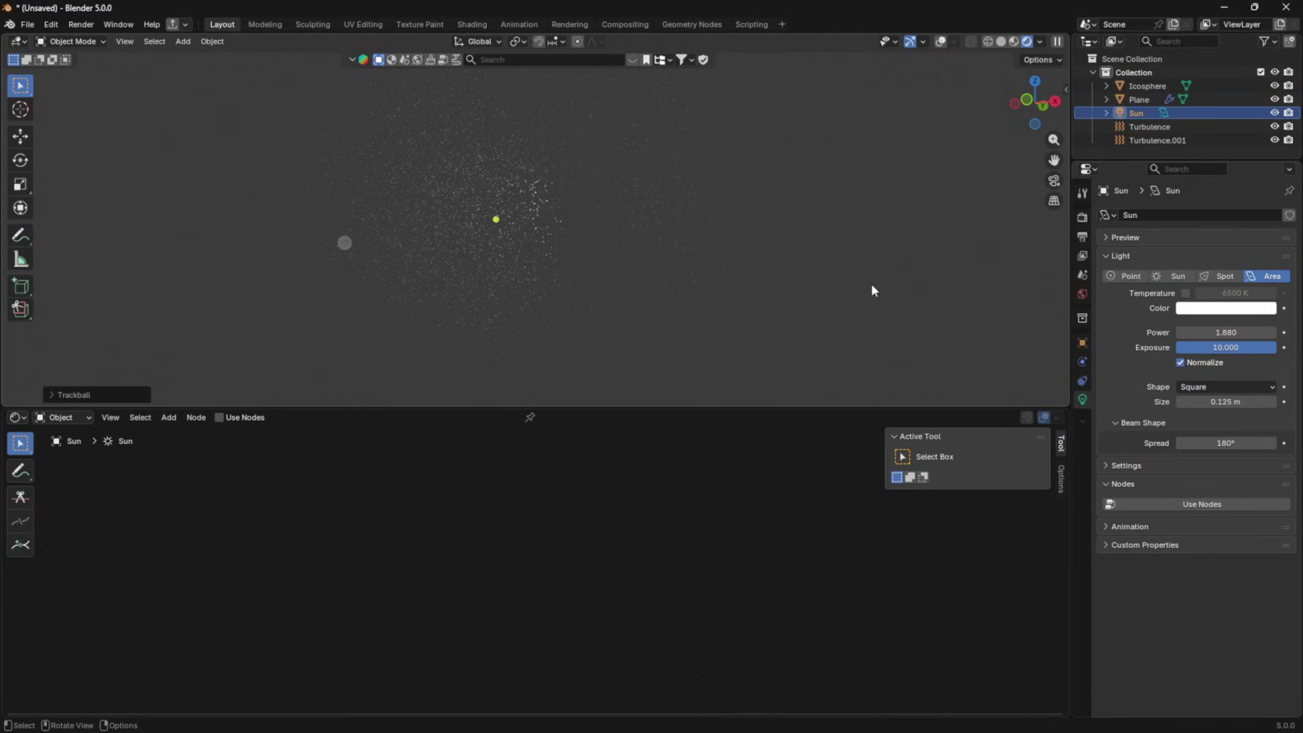
- Select the Plane emitter, Icosphere, Turbulence force field and Sun light in turn
{"action": "left_click", "coordinate": [550, 246]}
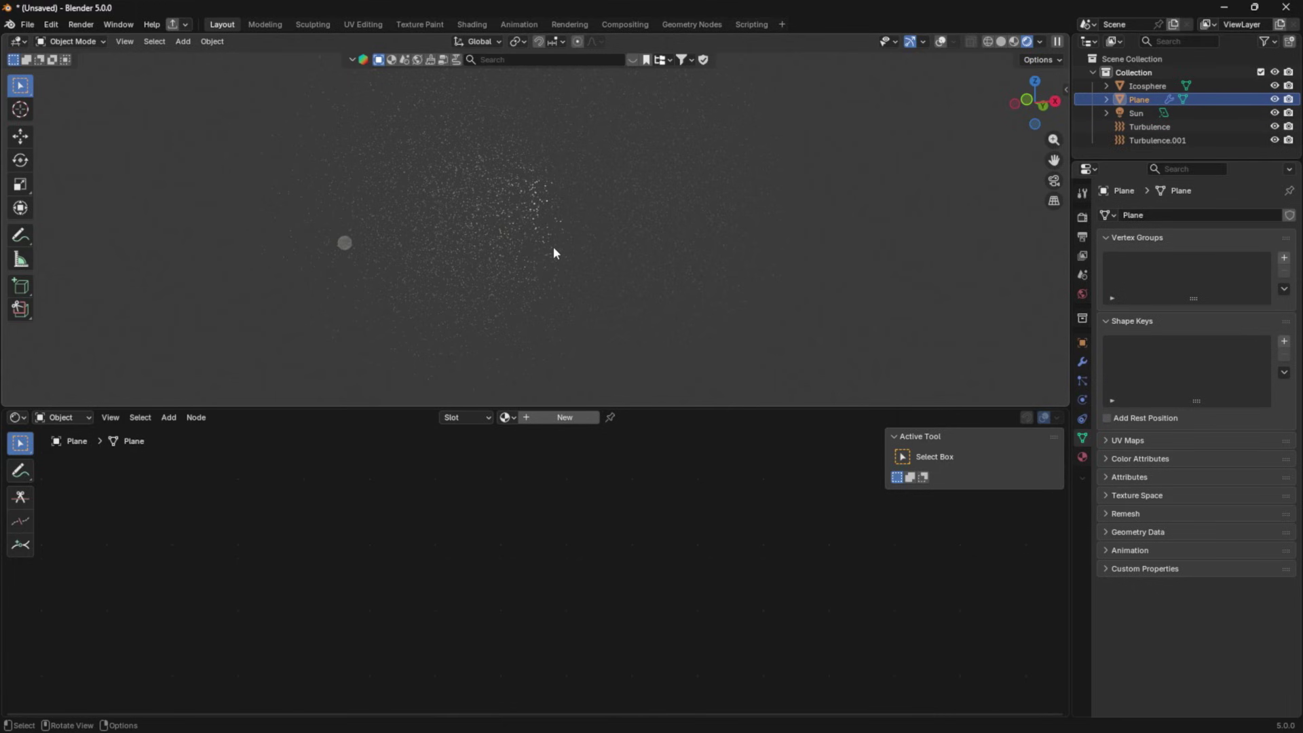
{"action": "left_click", "coordinate": [589, 257]}
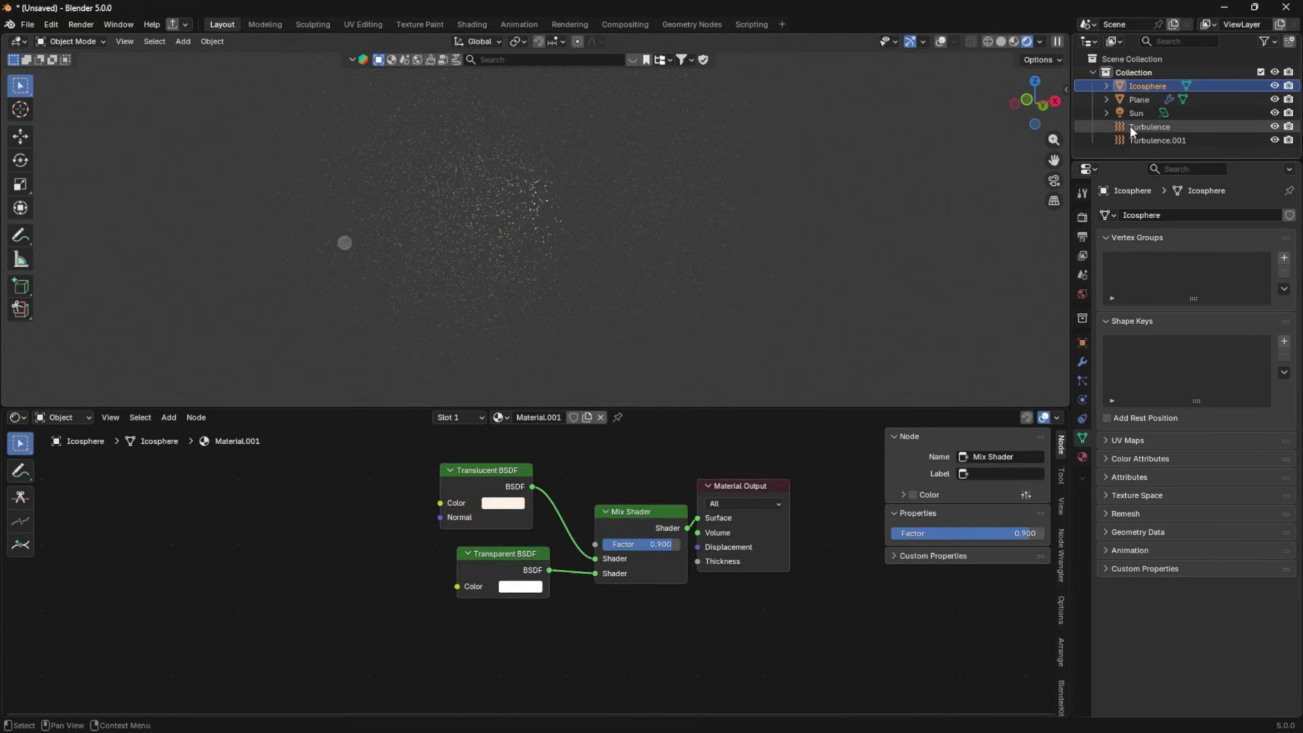
{"action": "left_click", "coordinate": [1131, 129]}
{"action": "left_click", "coordinate": [1130, 117]}
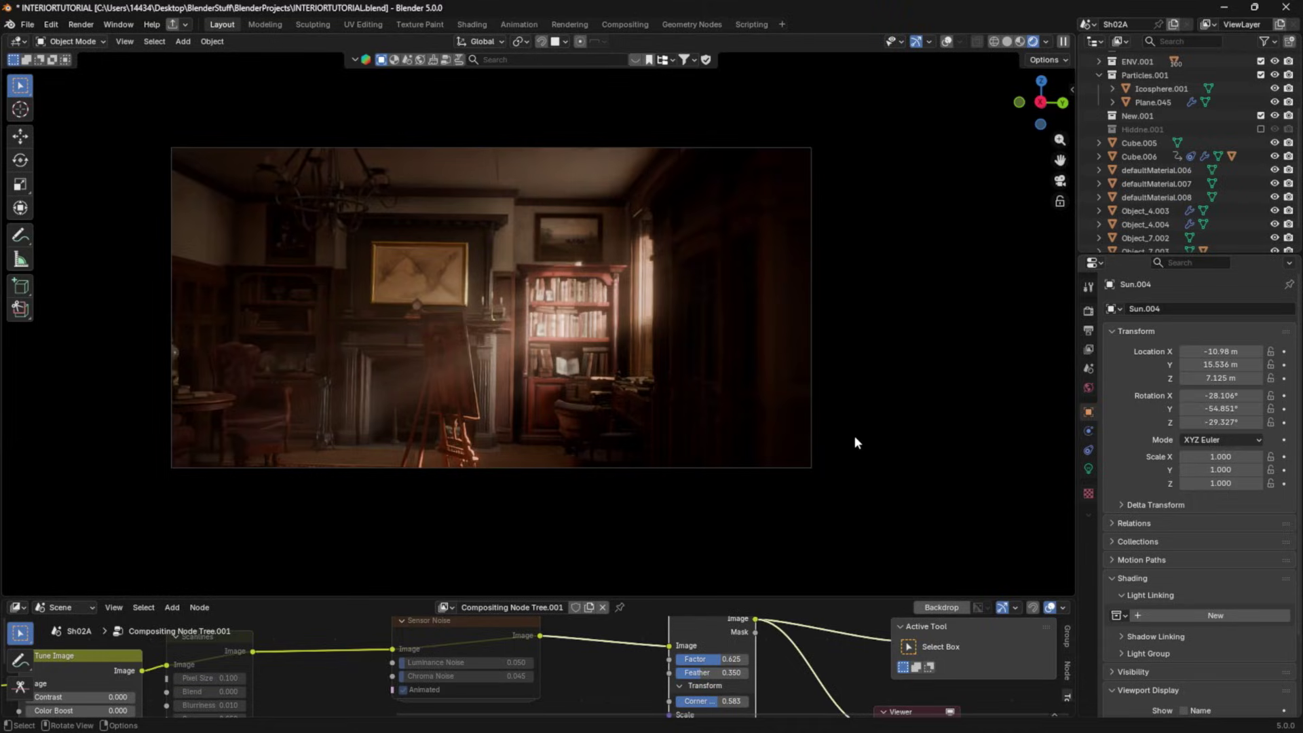